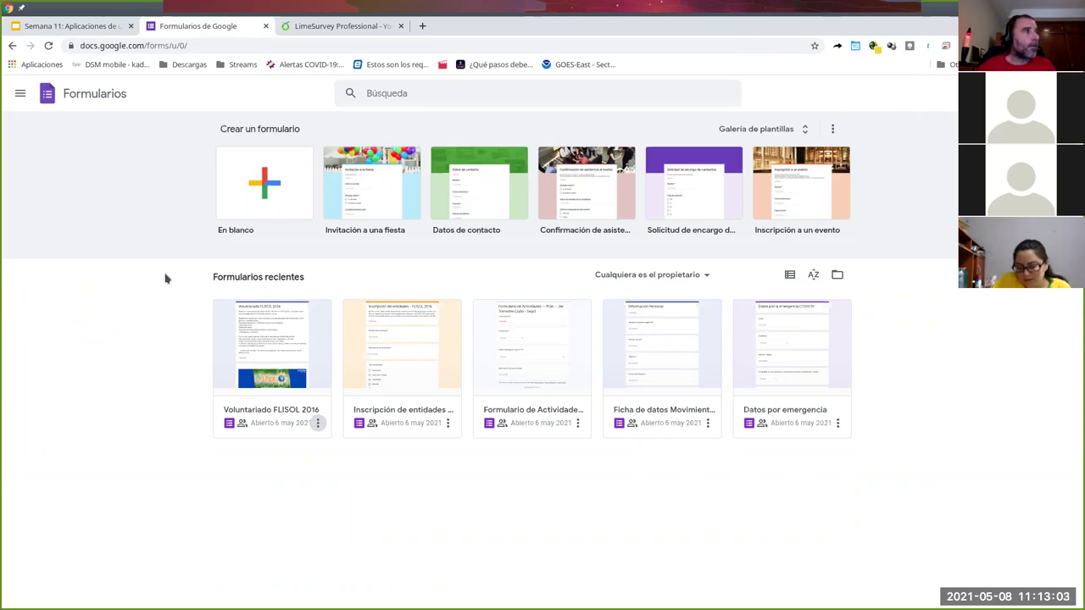
# - Go to the Google Docs home page by changing the web address to document/u/0/
pyautogui.click(20, 93)
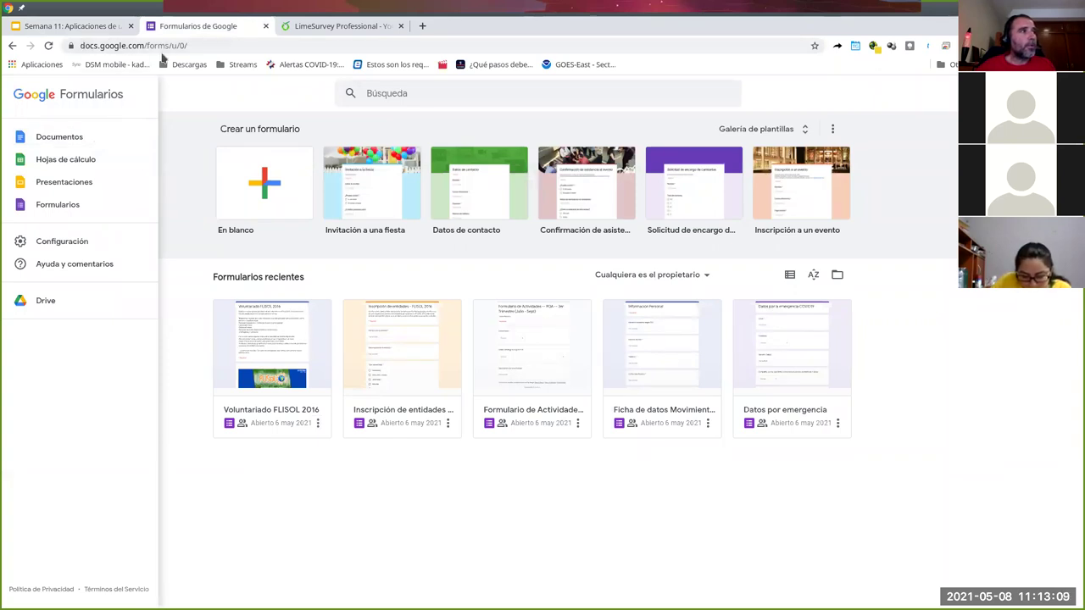
pyautogui.moveTo(145, 46); pyautogui.dragTo(217, 47)
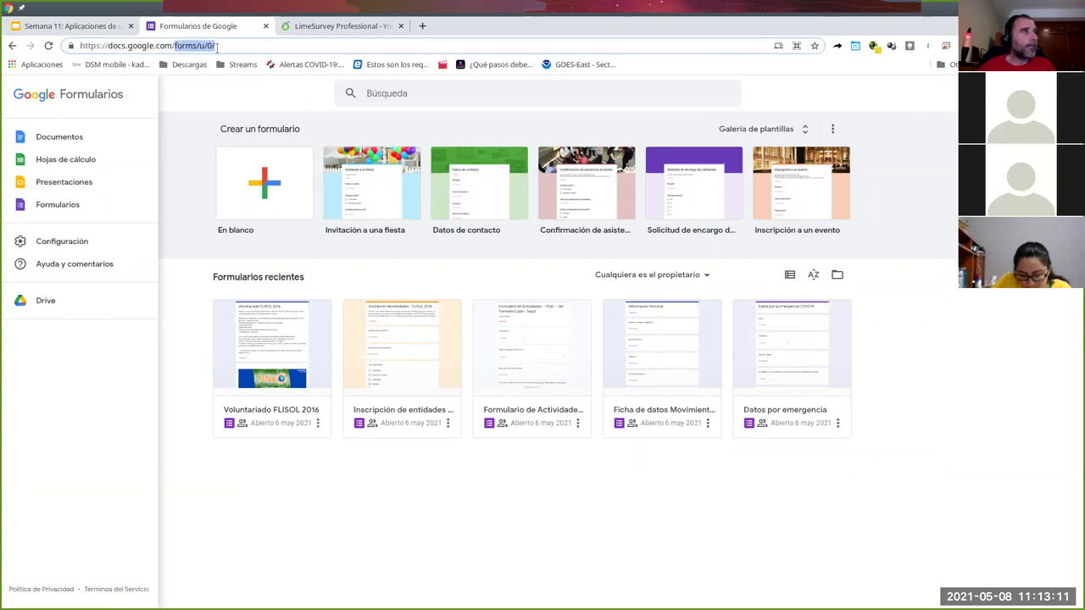
pyautogui.write('document/u/0/')
pyautogui.press('Return')
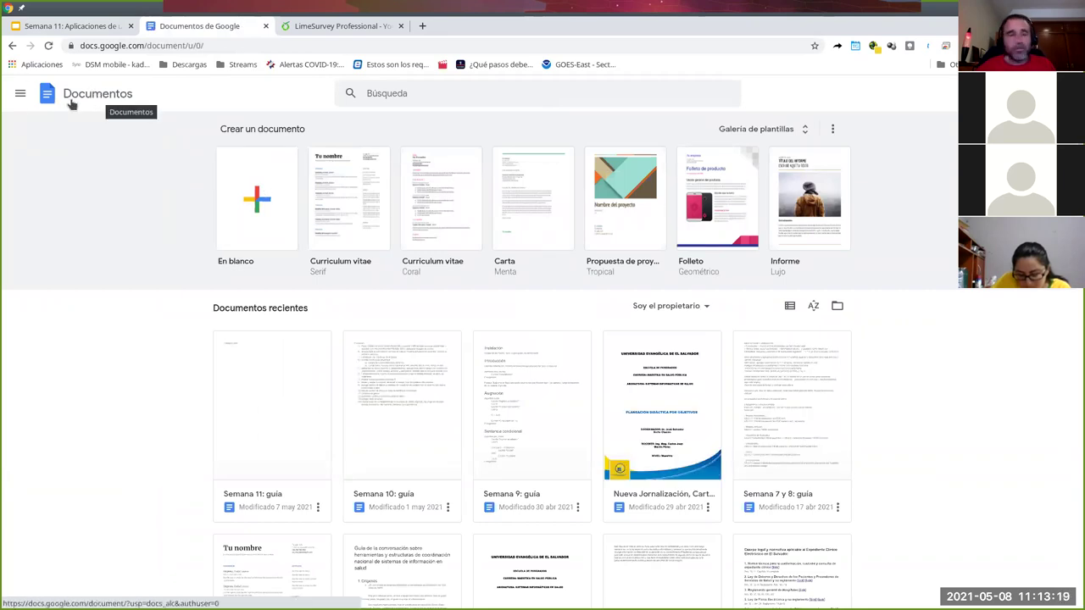
# - Return to Google Forms, browse the full template gallery, and start a blank form
pyautogui.click(20, 93)
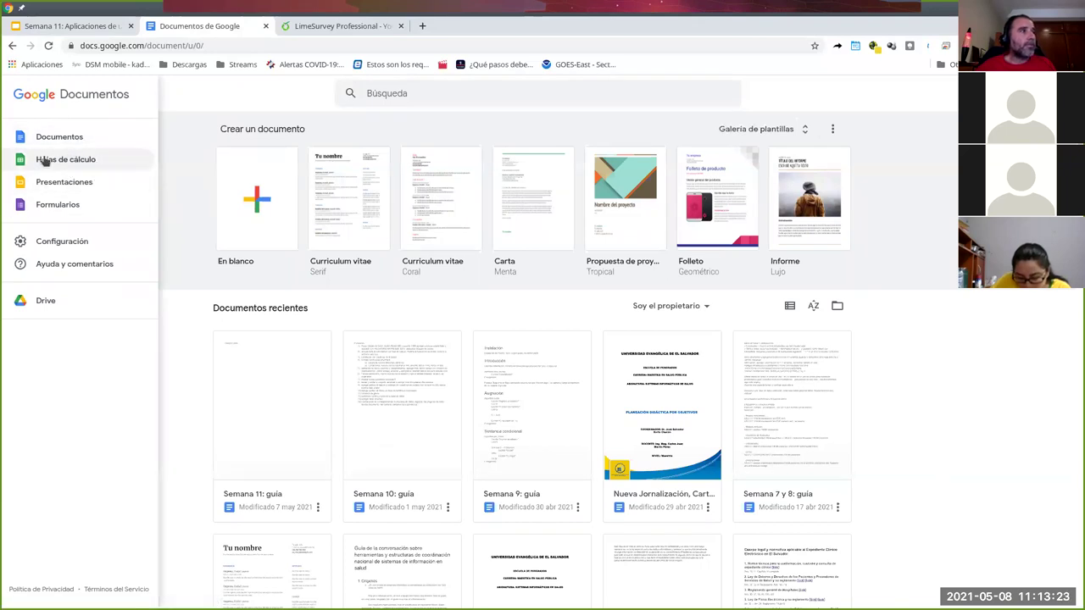
pyautogui.click(61, 206)
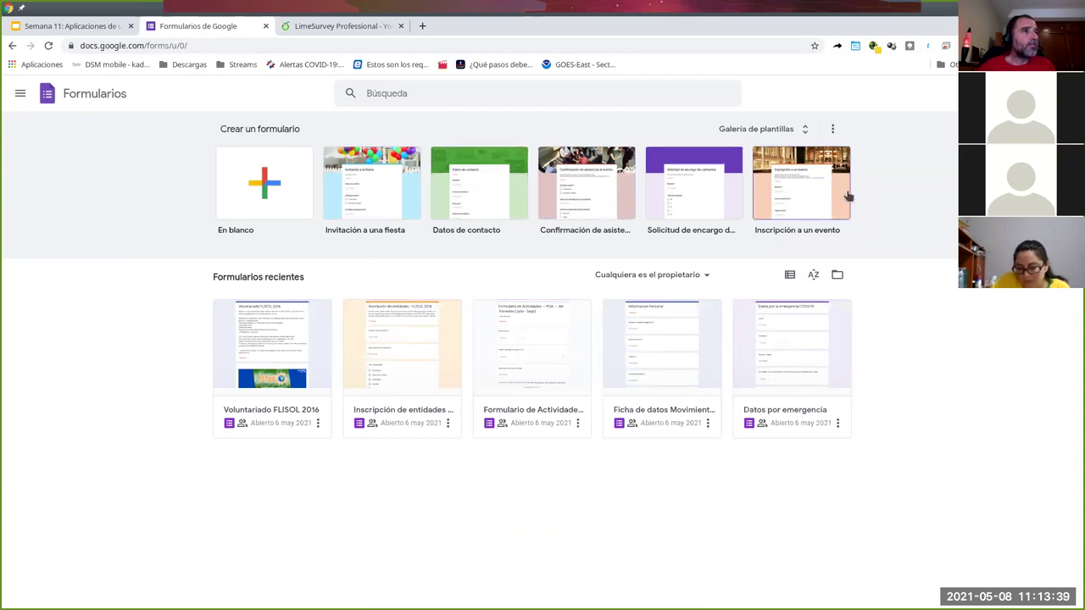
pyautogui.click(801, 132)
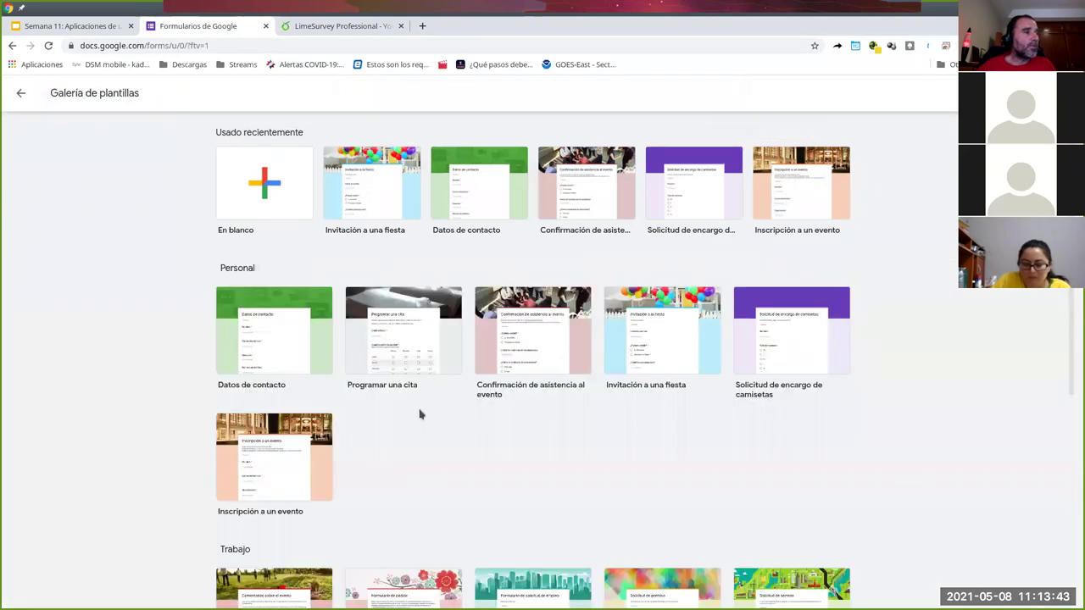
pyautogui.scroll(-4, 594, 500)
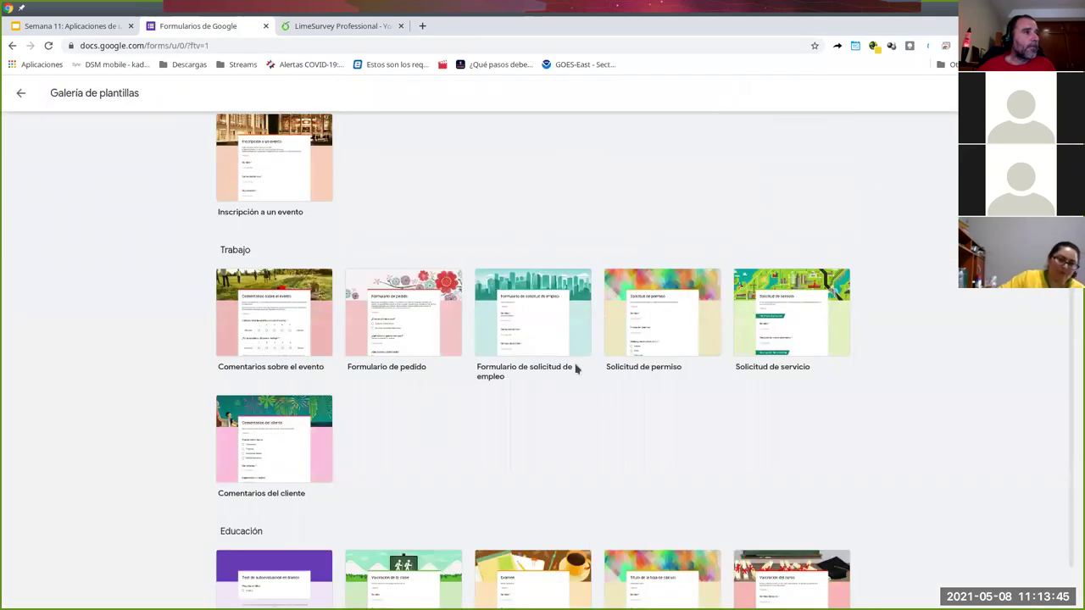
pyautogui.scroll(-1, 582, 474)
pyautogui.scroll(5, 583, 473)
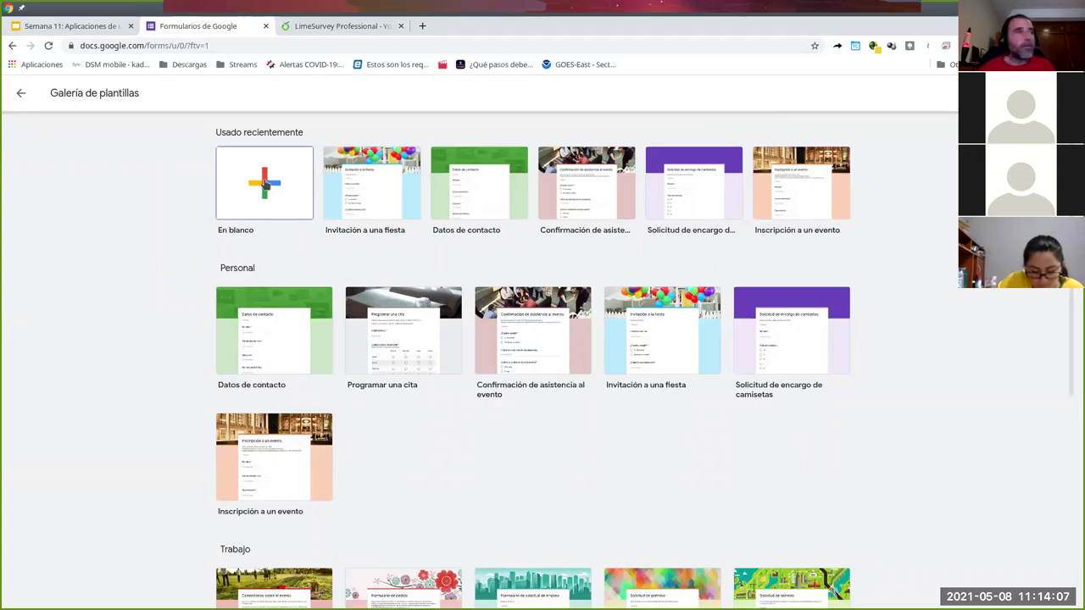
pyautogui.click(265, 184)
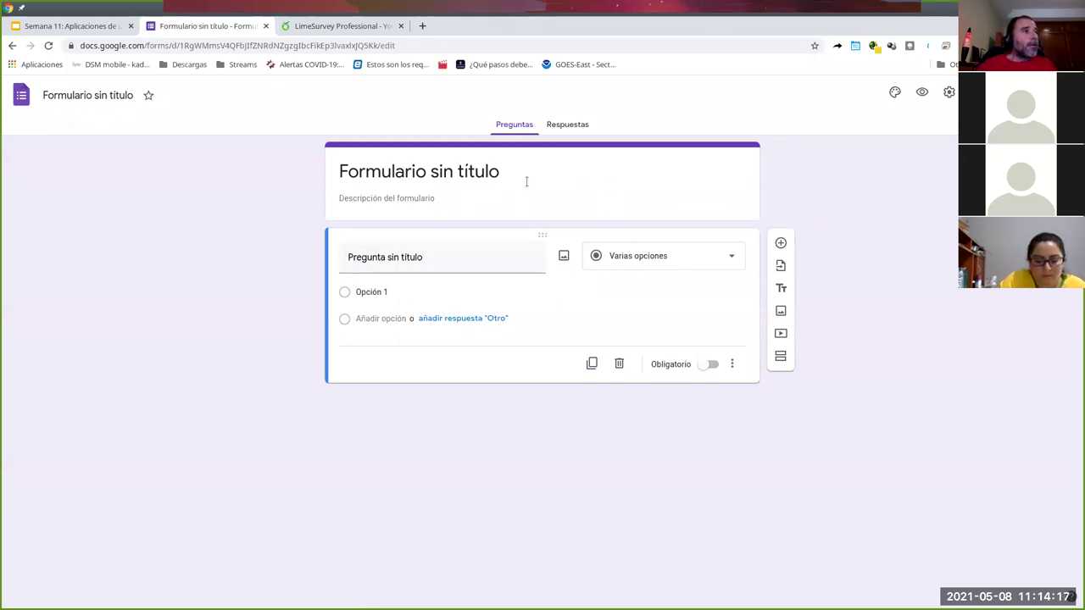
# - Title the new form 'Encuesta en Google Forms' and give it the description 'Lero lero'
pyautogui.click(466, 176)
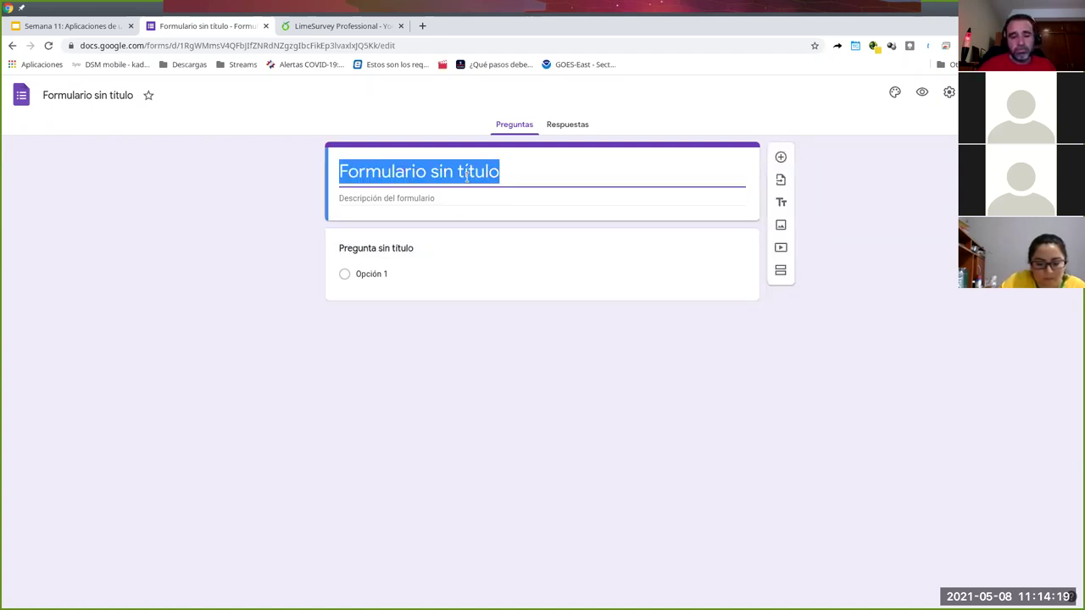
pyautogui.write('Encuesta')
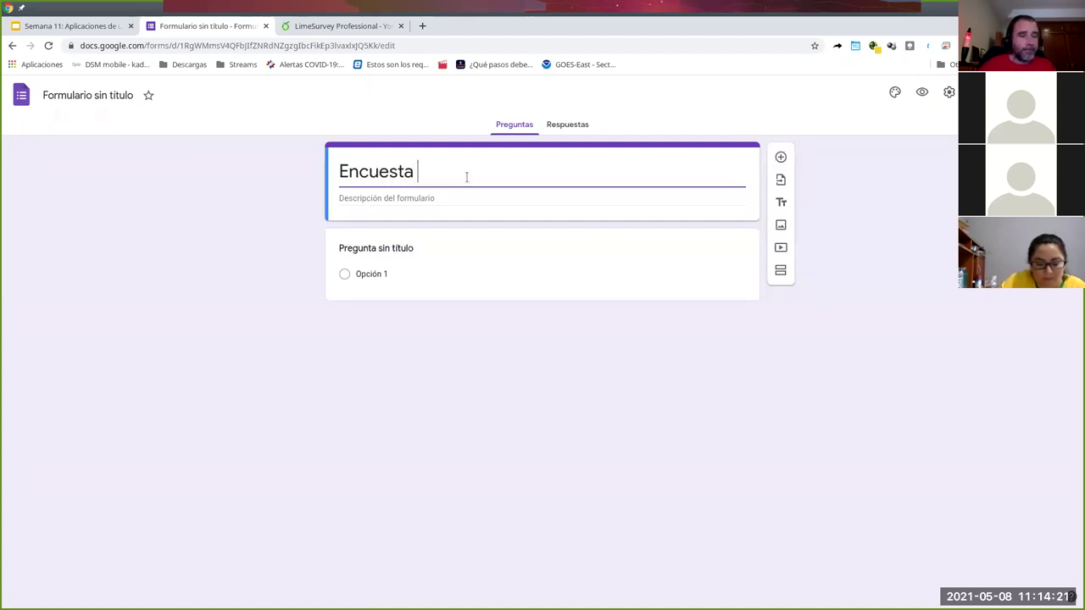
pyautogui.write(' en')
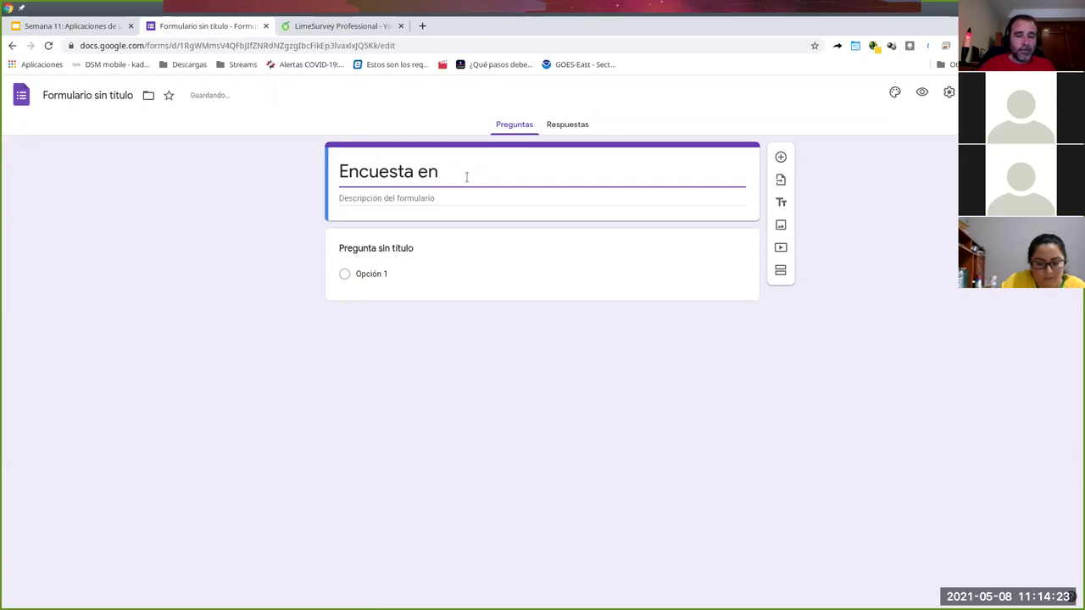
pyautogui.write(' Google Forms')
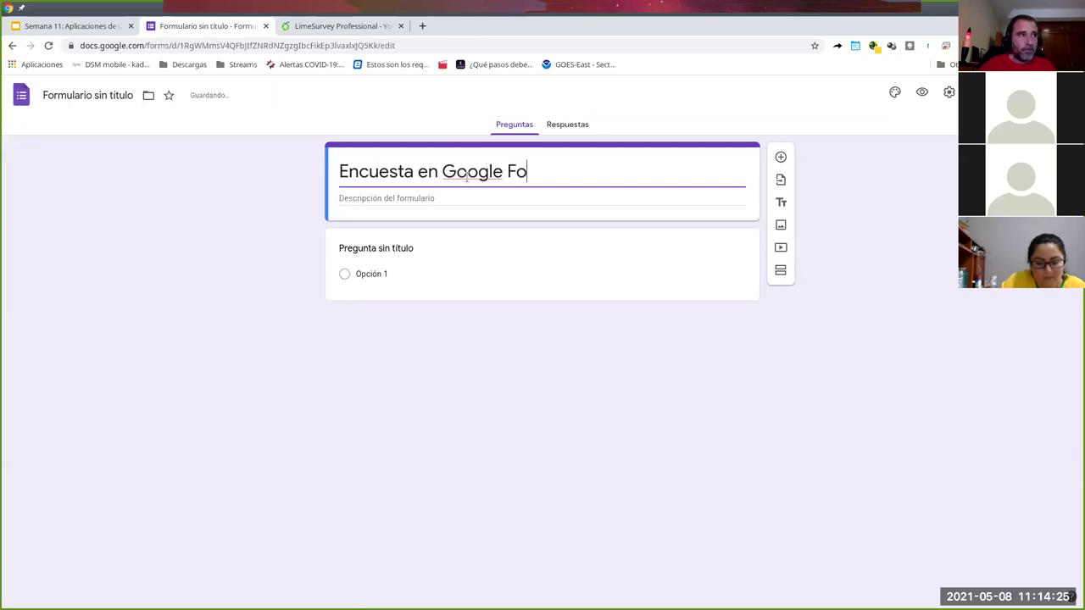
pyautogui.click(412, 197)
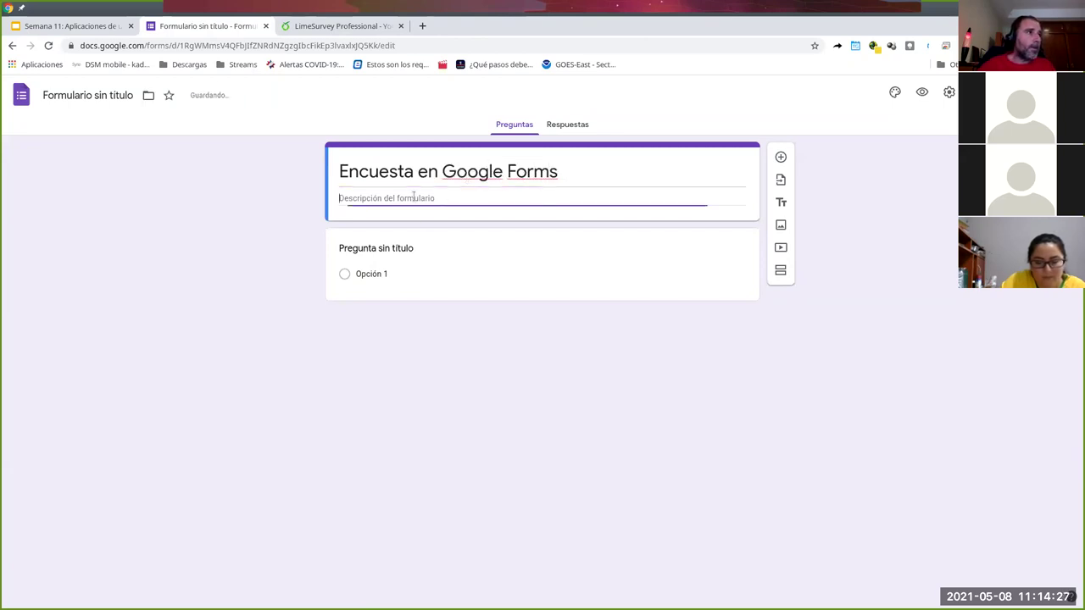
pyautogui.write('LE')
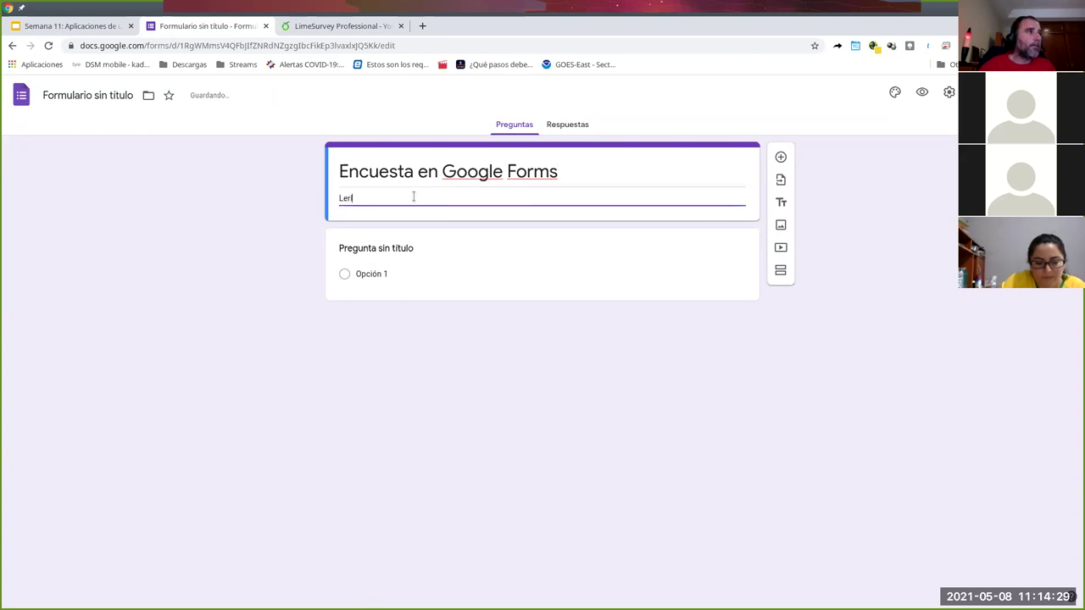
pyautogui.write('ro lero')
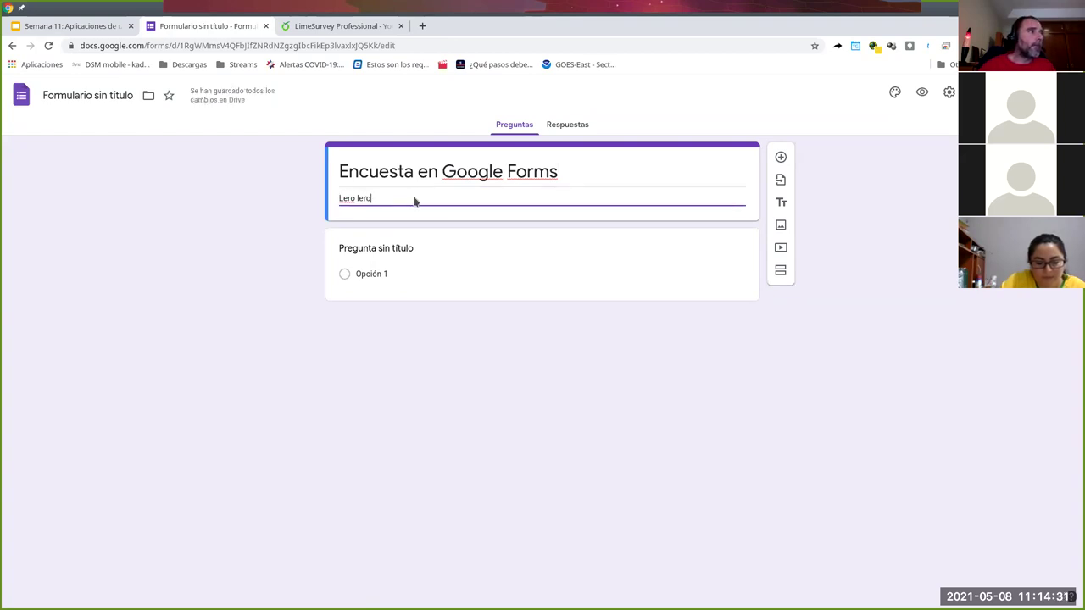
pyautogui.click(497, 274)
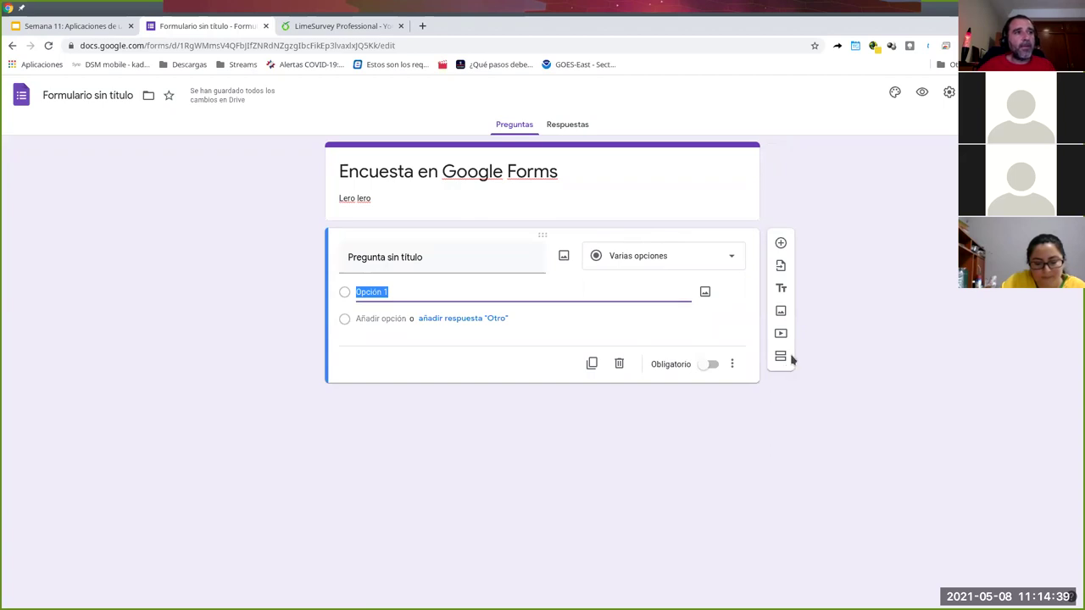
pyautogui.click(780, 245)
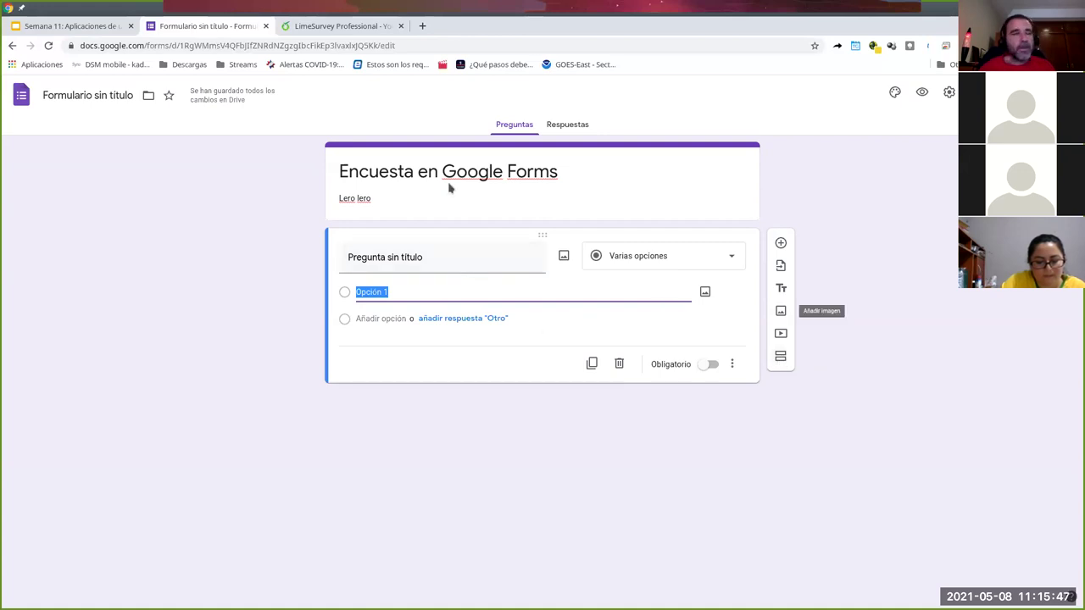
pyautogui.click(411, 253)
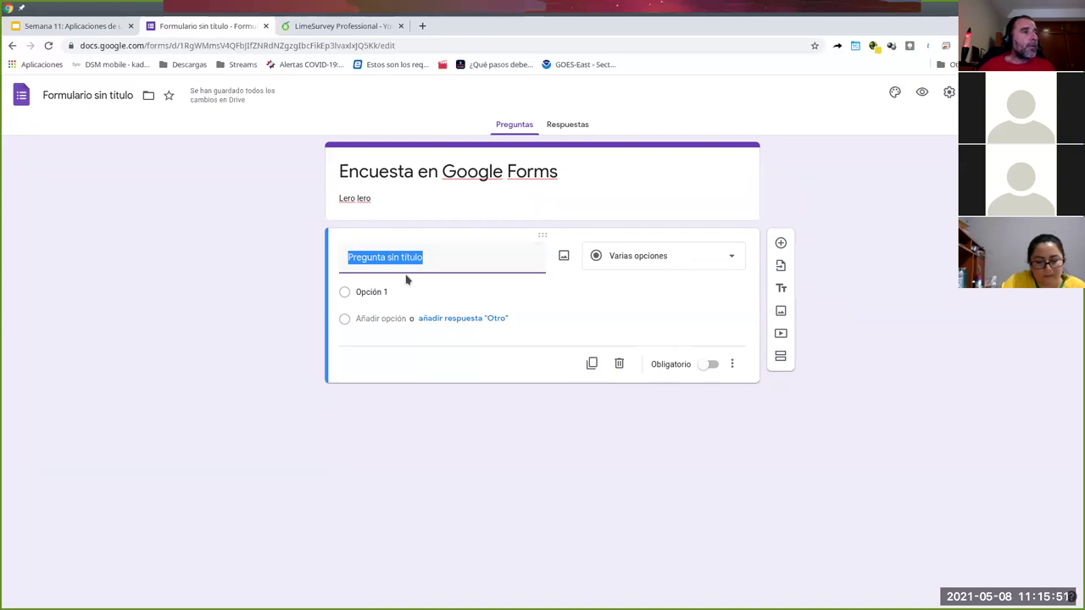
# - Begin typing the first question's title and bring up the question-type list
pyautogui.write('Titulo de pregunta')
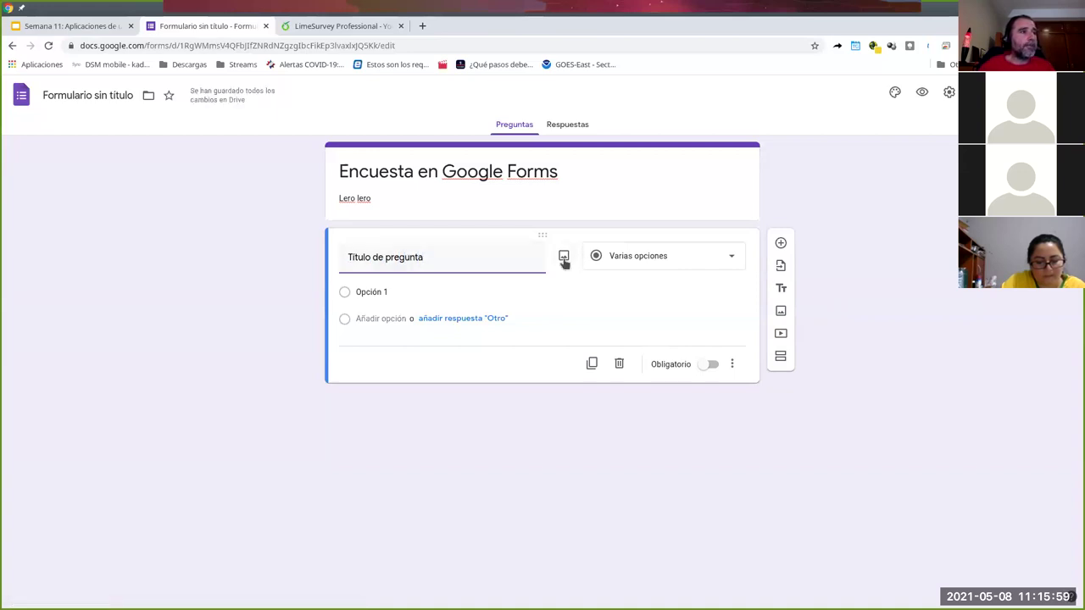
pyautogui.click(701, 264)
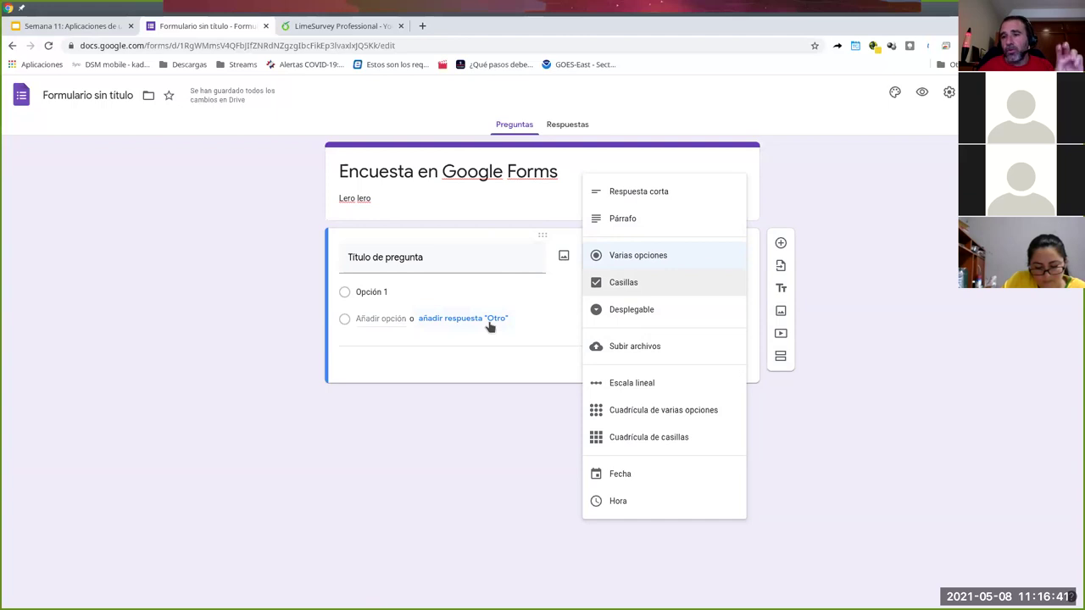
# - Try the Desplegable and Subir archivos types, cancel the upload, and return to Varias opciones
pyautogui.click(648, 314)
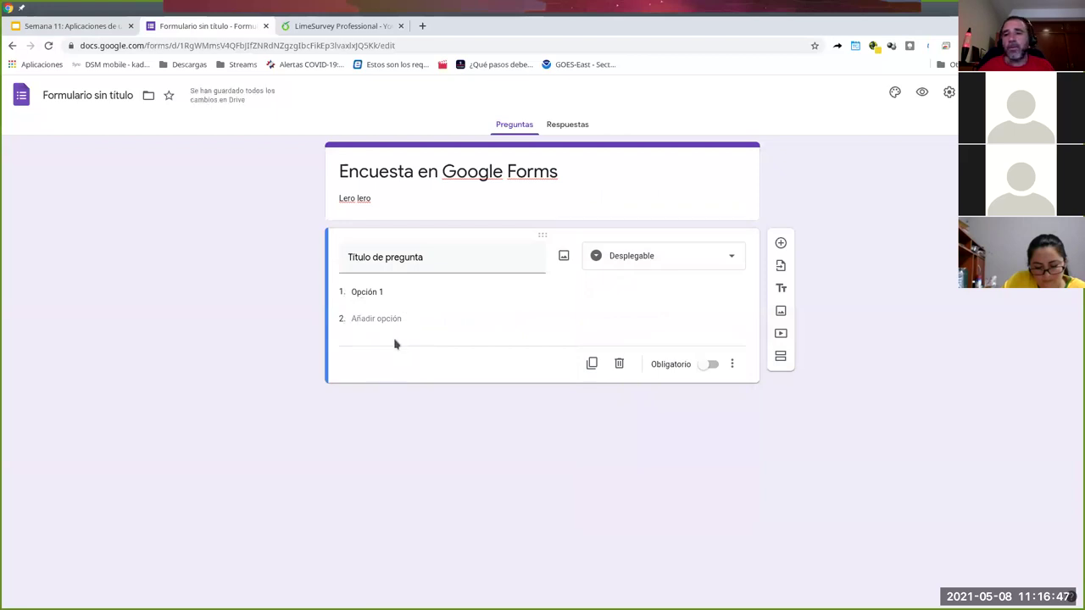
pyautogui.click(680, 262)
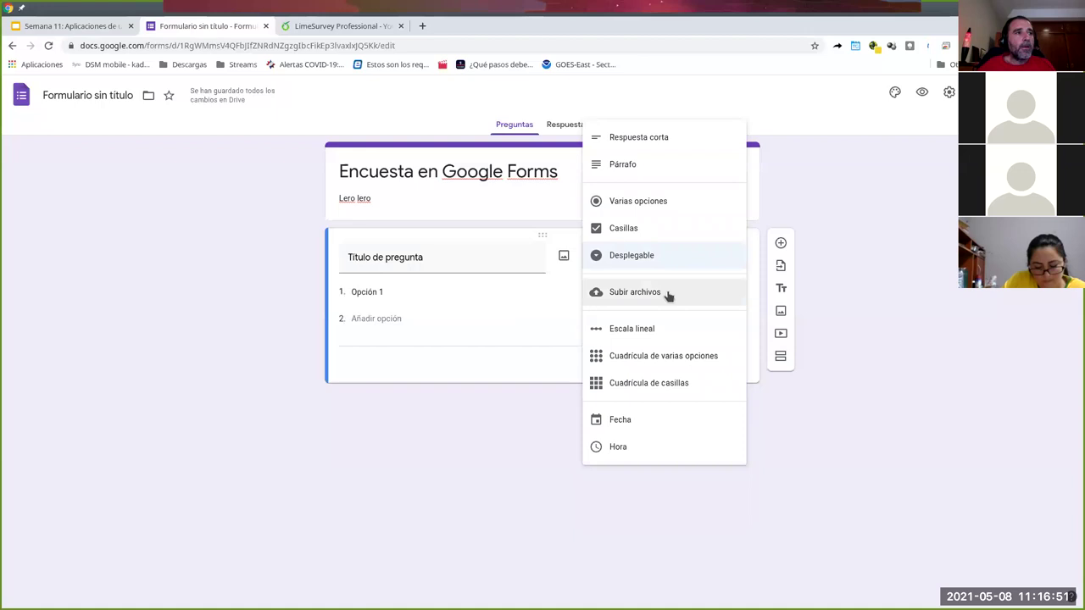
pyautogui.click(618, 293)
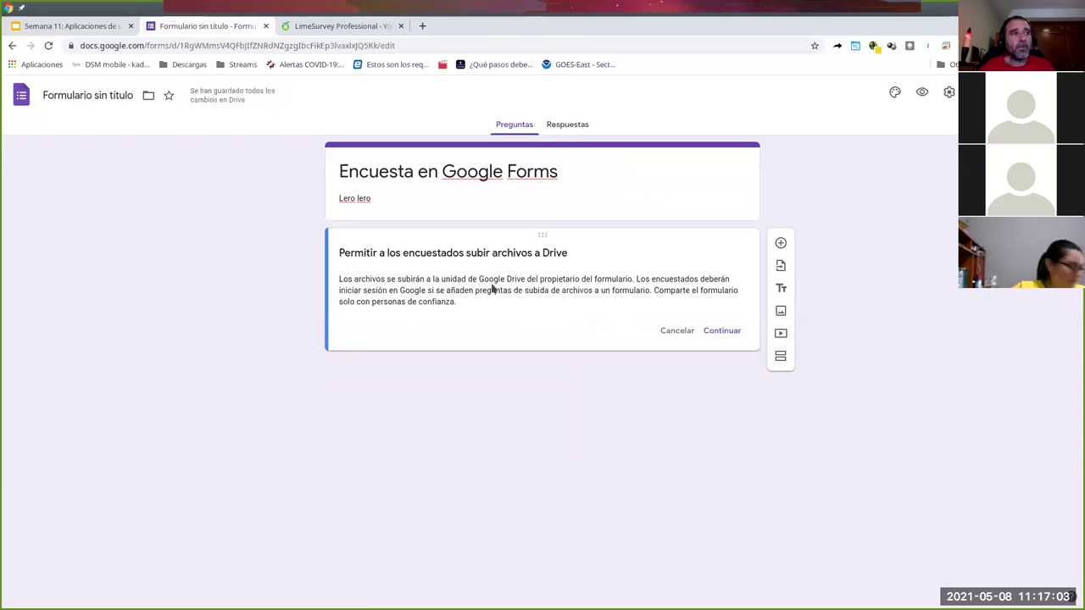
pyautogui.click(675, 331)
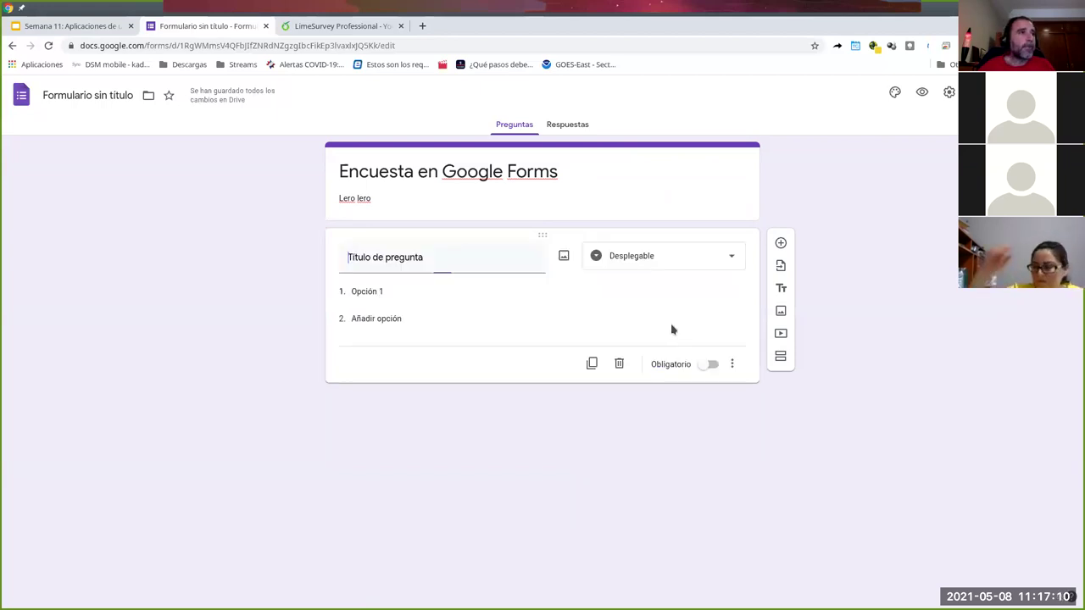
pyautogui.click(743, 260)
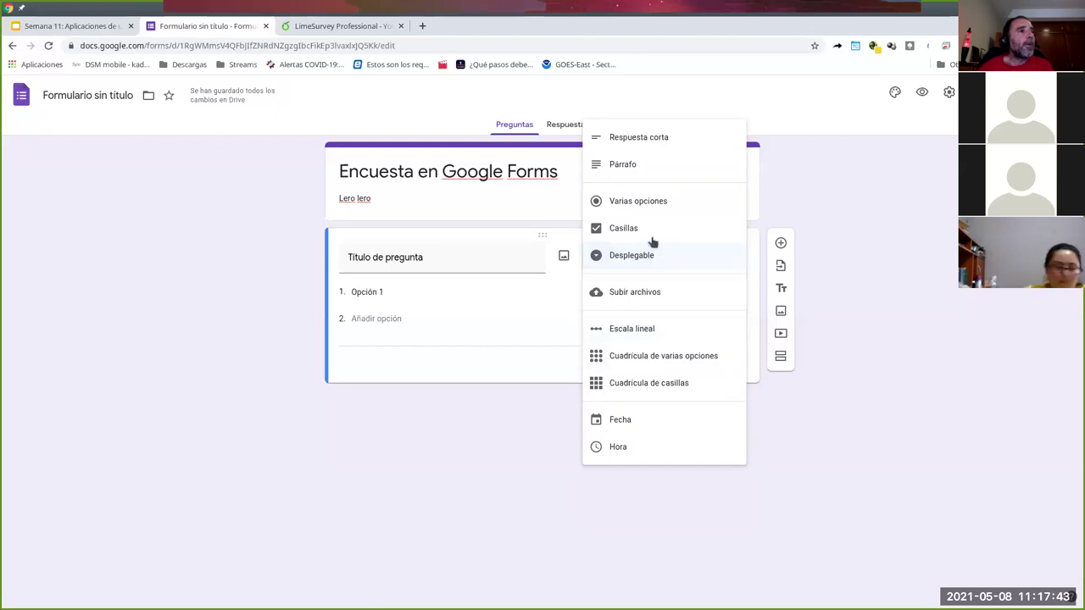
pyautogui.click(653, 211)
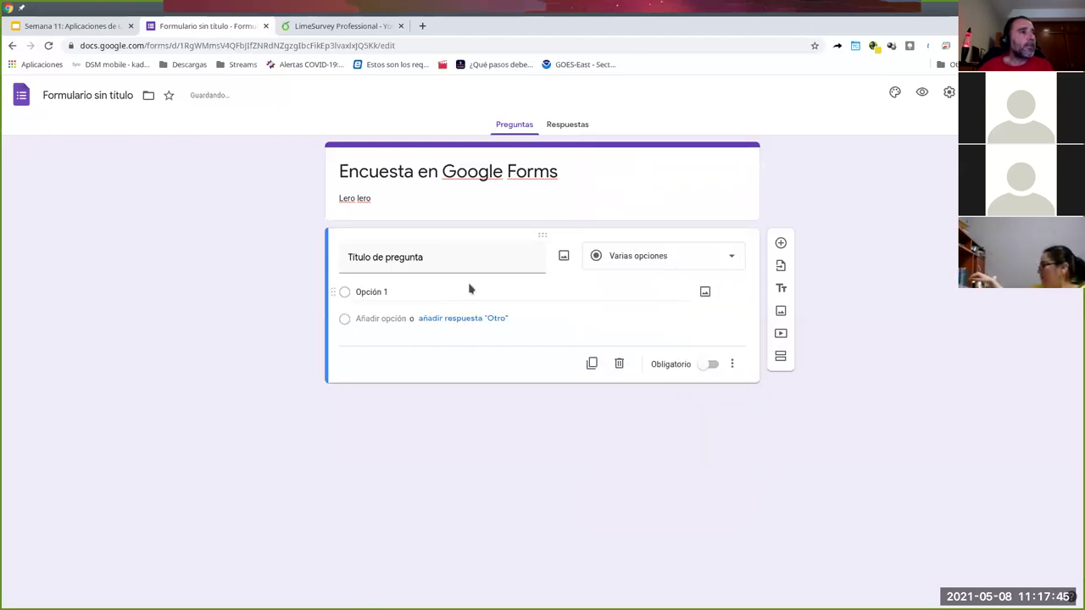
# - Add Opción 2, Opción 3 and an 'Otra' answer choice to the first question
pyautogui.click(366, 317)
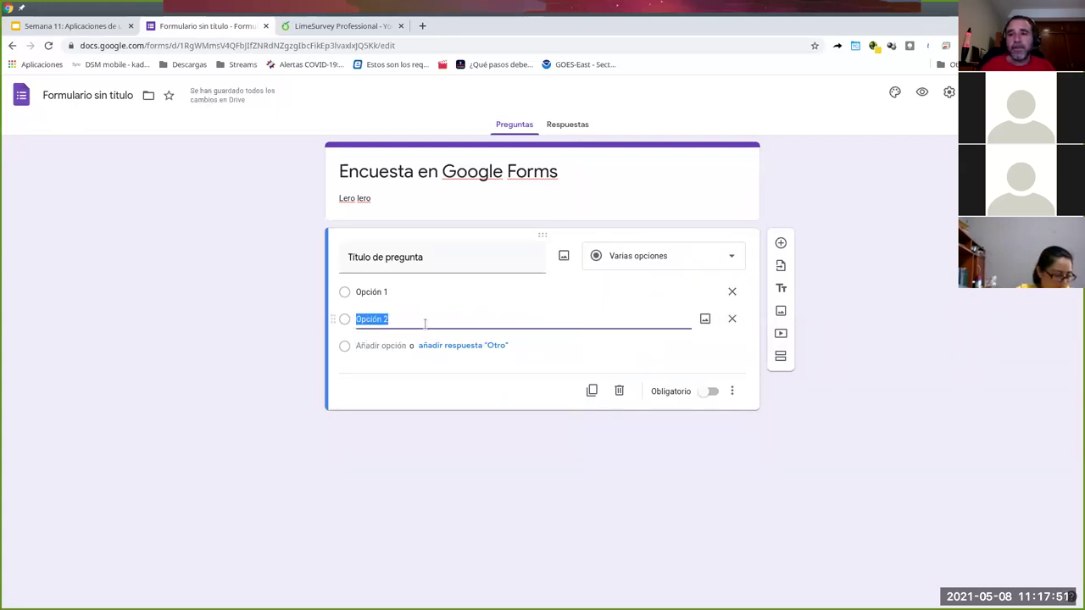
pyautogui.click(379, 345)
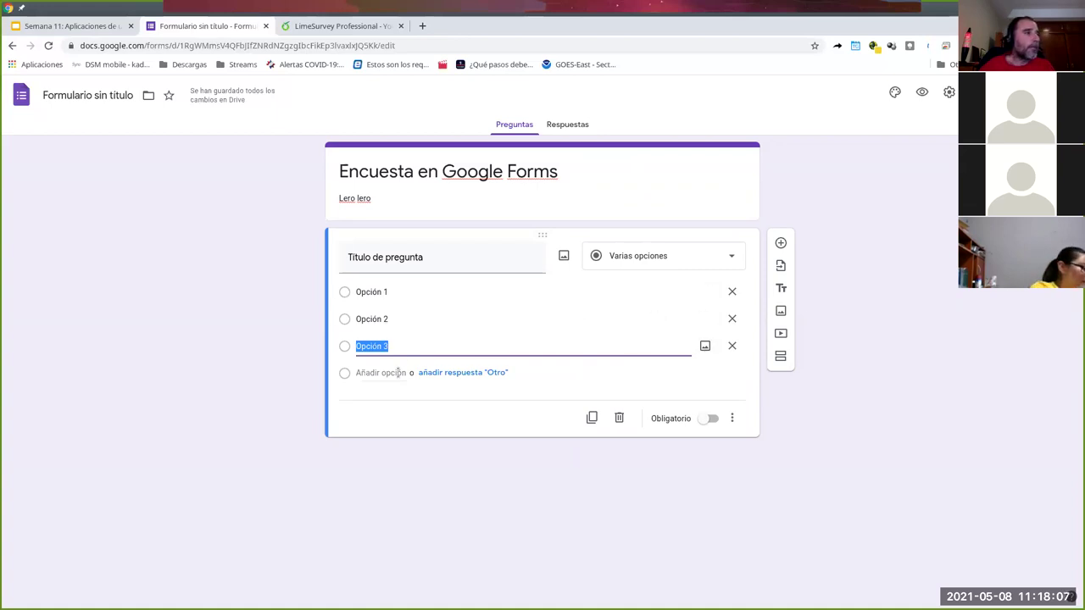
pyautogui.click(481, 375)
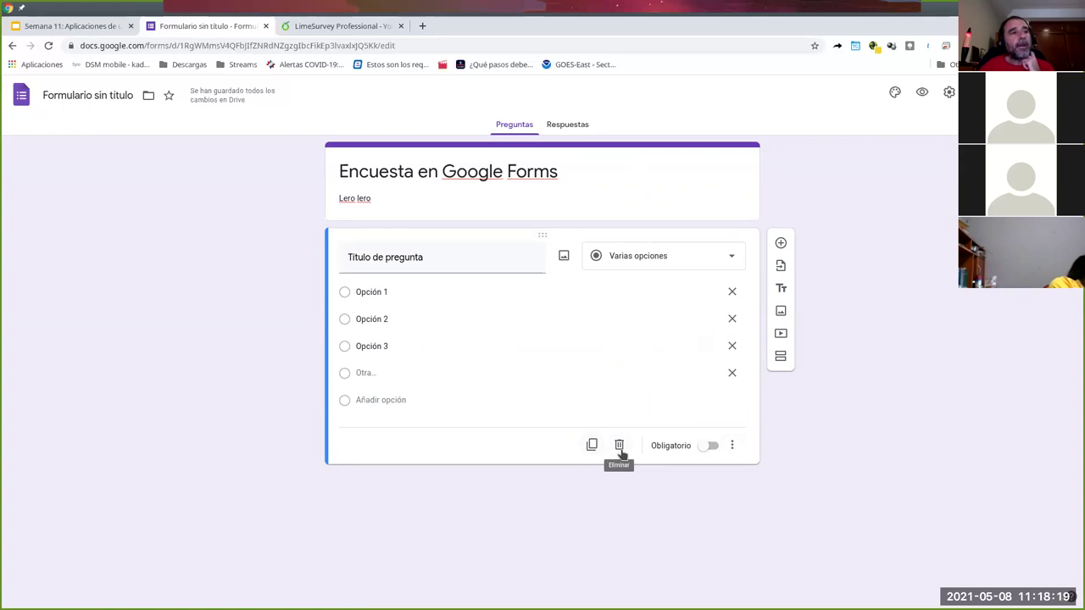
# - Make the first question required with the description 'aclaración...', then add a new question
pyautogui.click(713, 448)
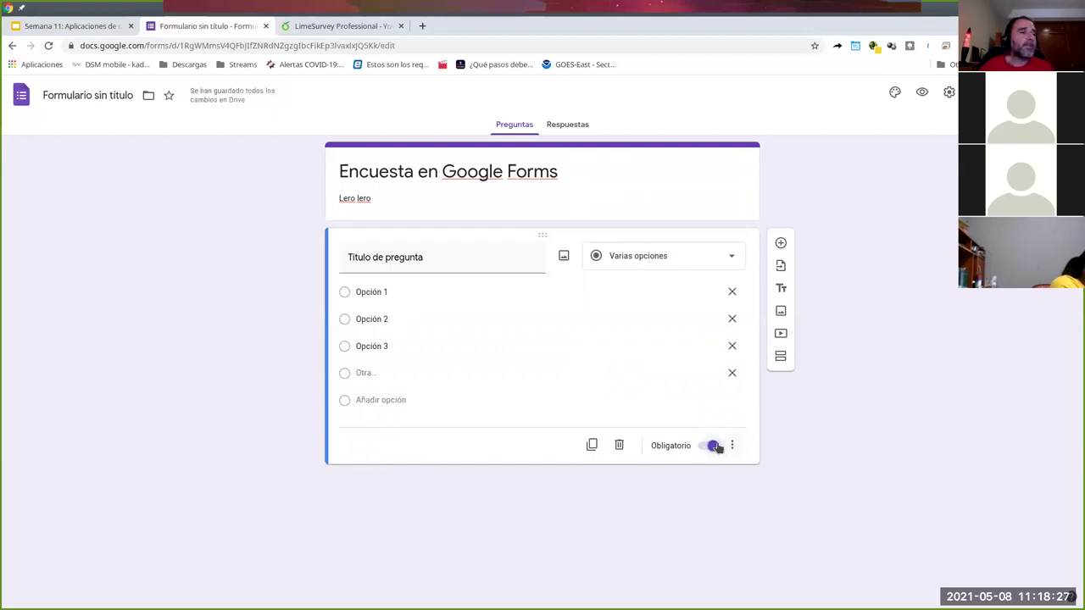
pyautogui.click(734, 447)
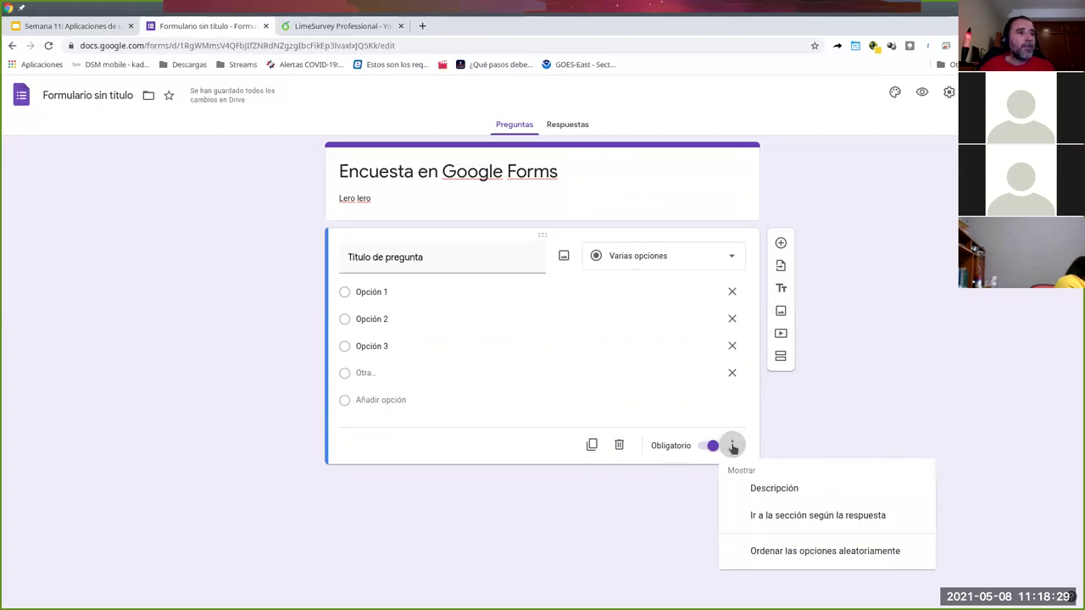
pyautogui.click(787, 492)
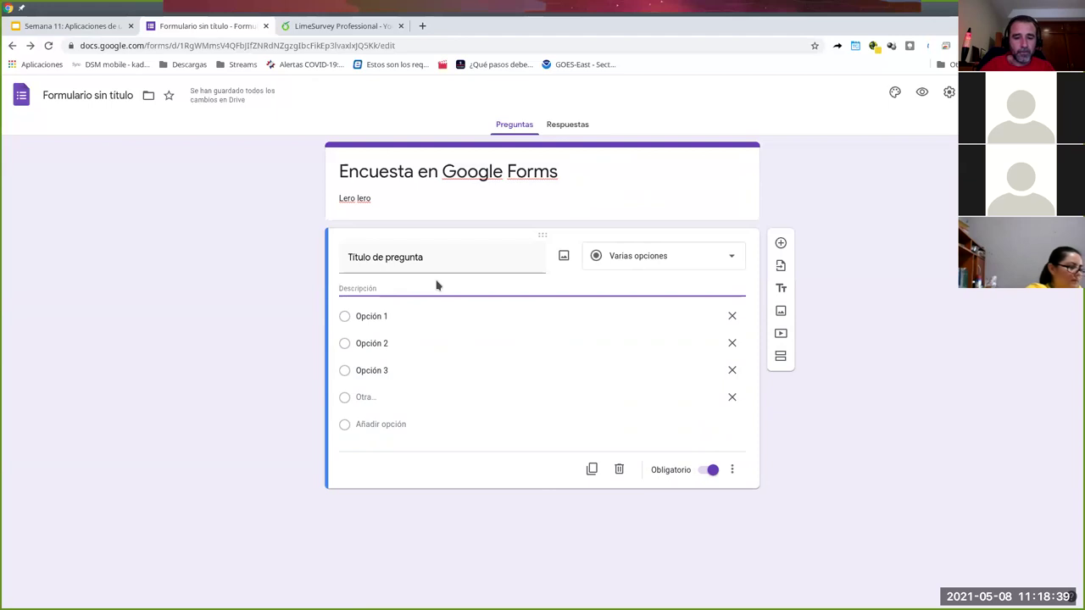
pyautogui.write('ad')
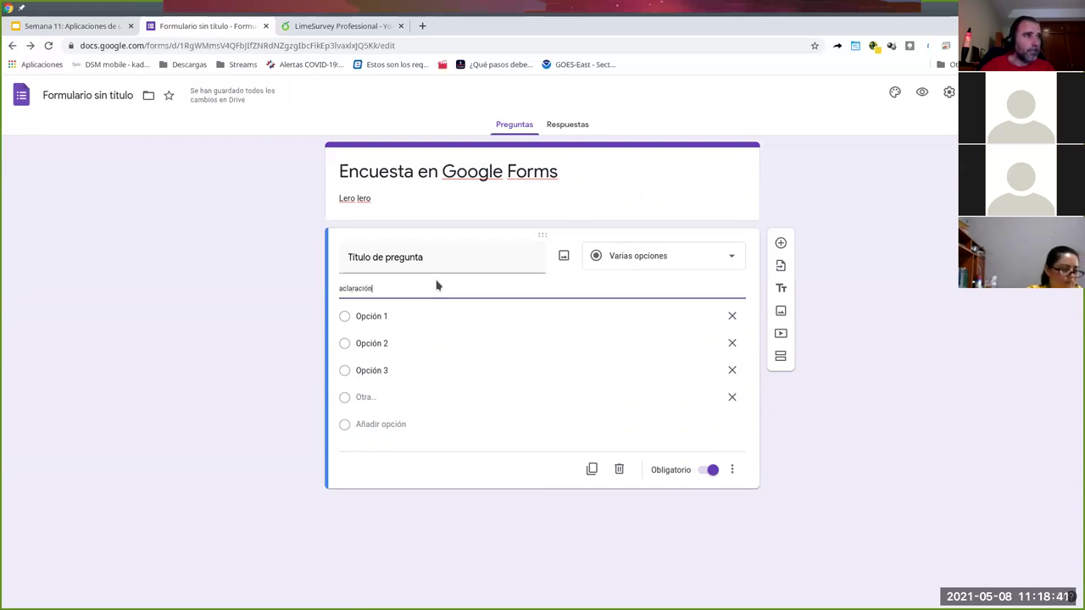
pyautogui.write('laración...')
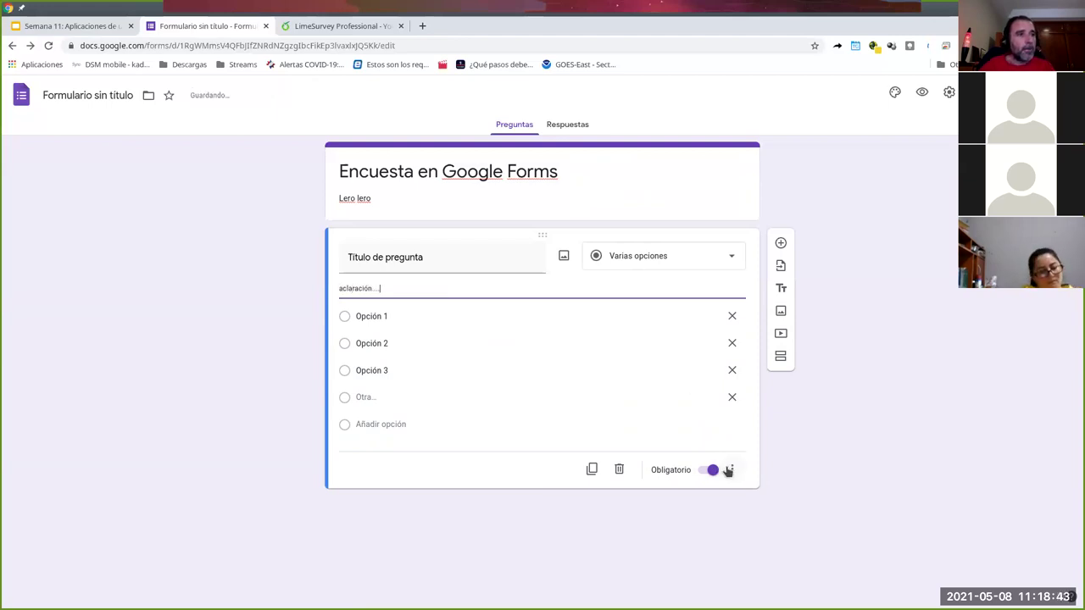
pyautogui.click(732, 469)
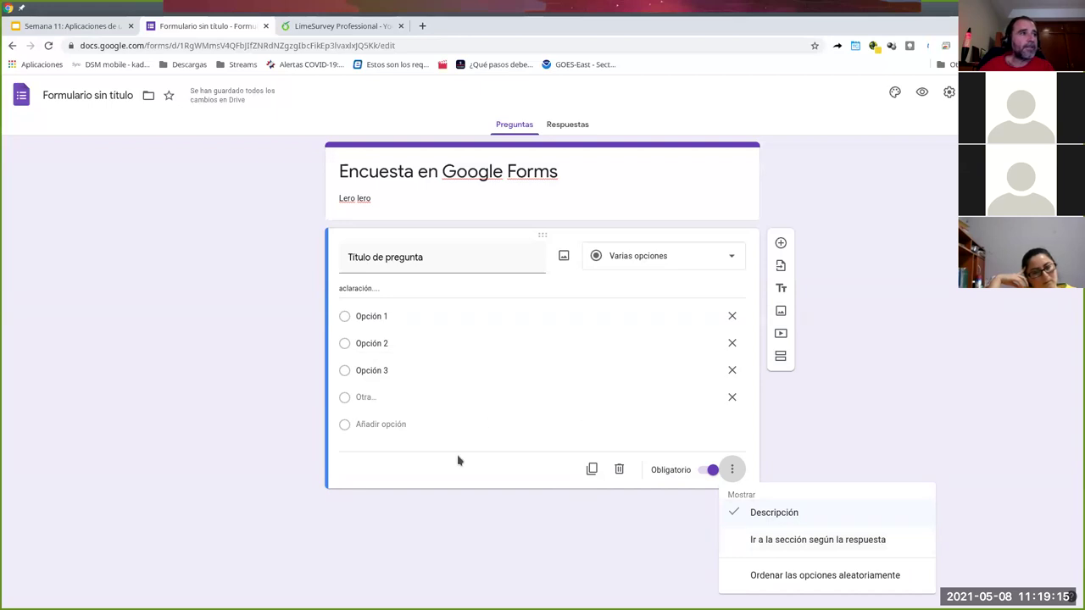
pyautogui.click(526, 463)
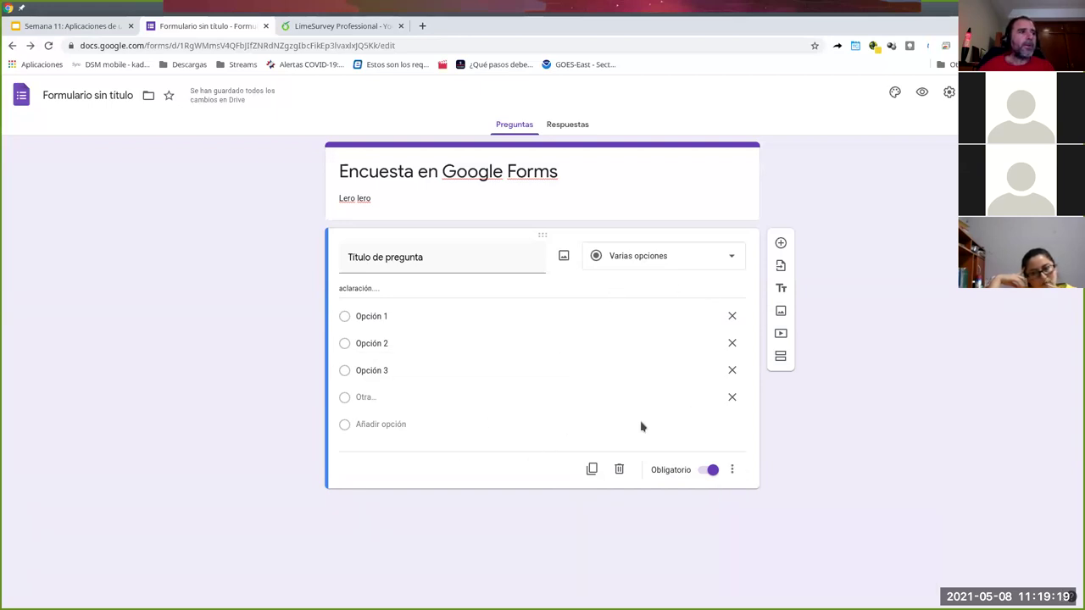
pyautogui.click(780, 243)
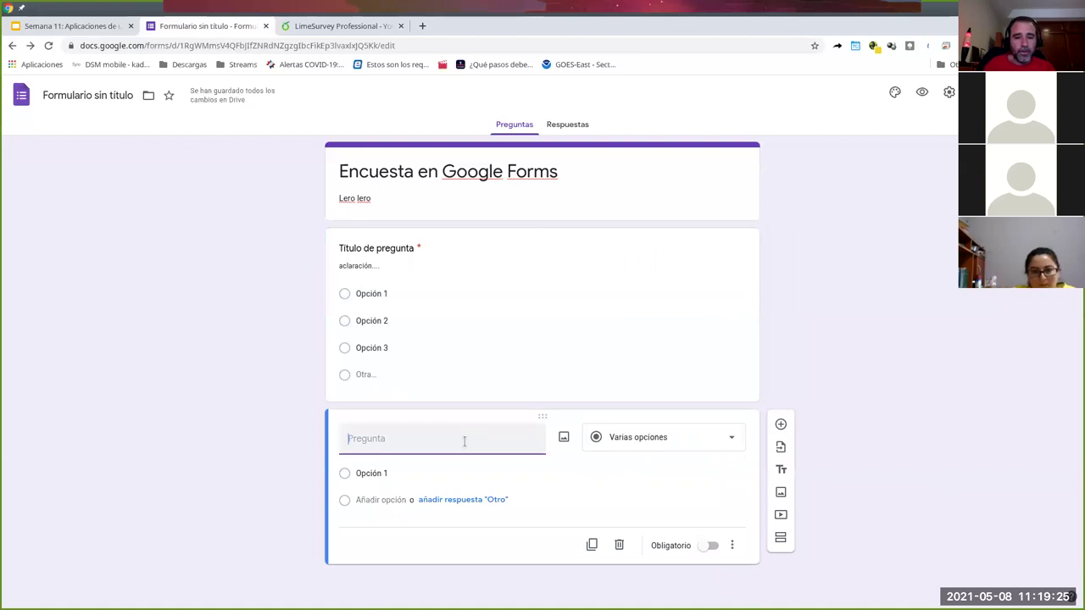
# - Title the new question 'Comente la respuesta a la pregunta anterior' and add a second section
pyautogui.write('Descr')
pyautogui.write('iba')
pyautogui.write(' la')
pyautogui.press('BackSpace')
pyautogui.press('BackSpace')
pyautogui.press('BackSpace')
pyautogui.press('BackSpace')
pyautogui.press('BackSpace')
pyautogui.press('BackSpace')
pyautogui.press('BackSpace')
pyautogui.press('BackSpace')
pyautogui.write('Comente la')
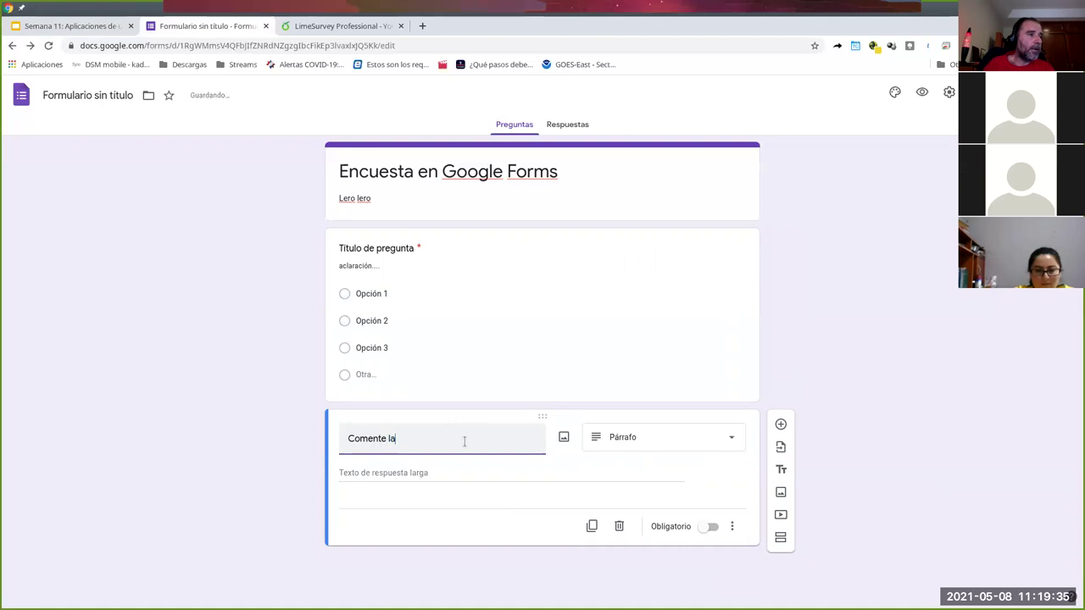
pyautogui.write(' respuesta a la pregunta anterior')
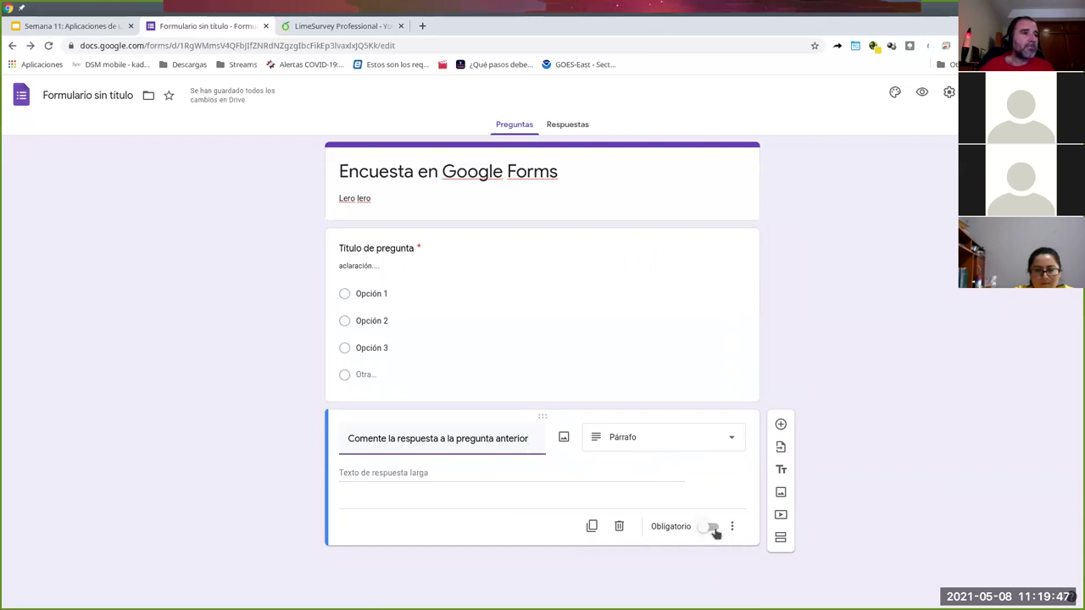
pyautogui.click(781, 538)
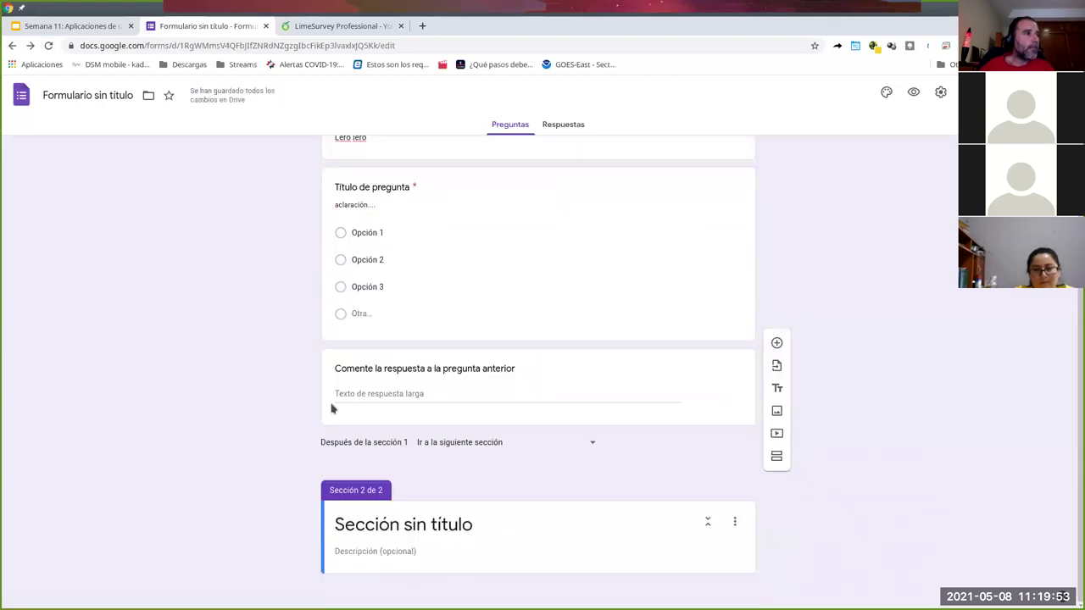
# - Name the section 'Sección 2' with description 'Lara lara' and add the question 'Pregunta típica'
pyautogui.click(408, 525)
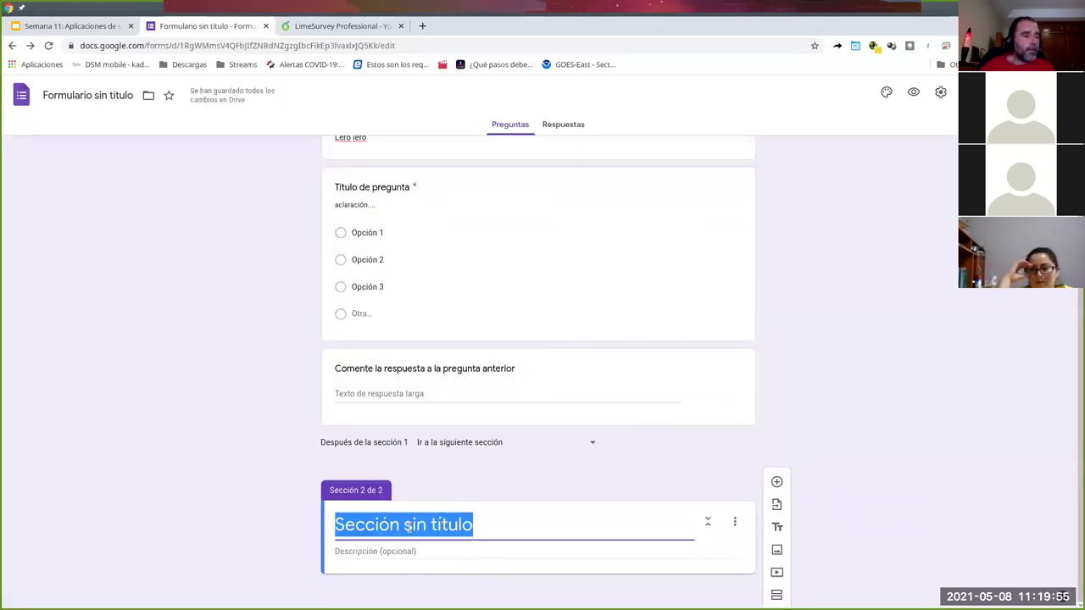
pyautogui.write('Sección 2')
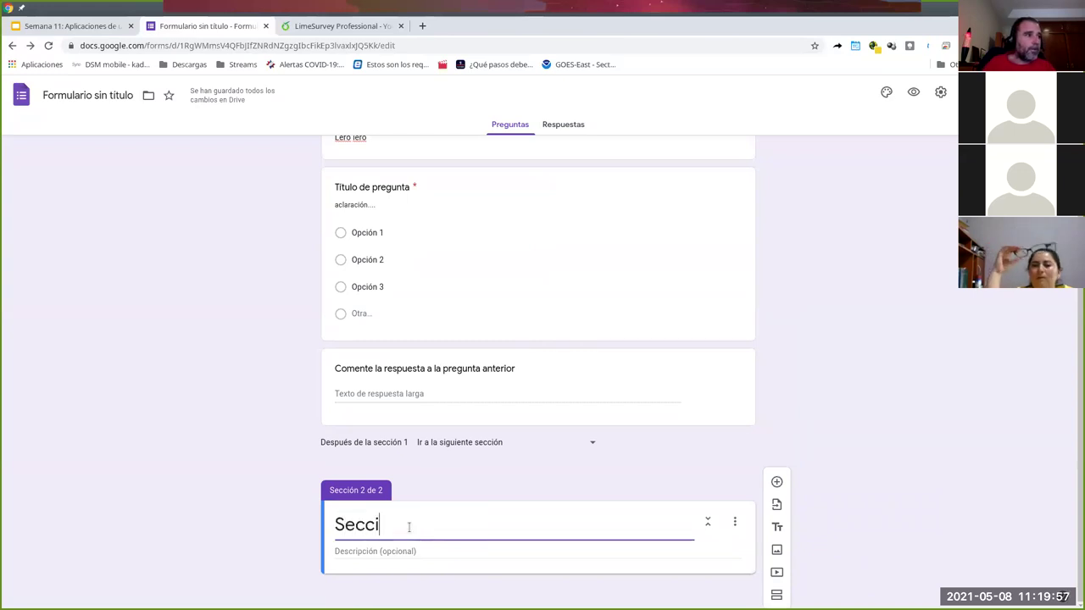
pyautogui.click(384, 552)
pyautogui.write('Lara lara')
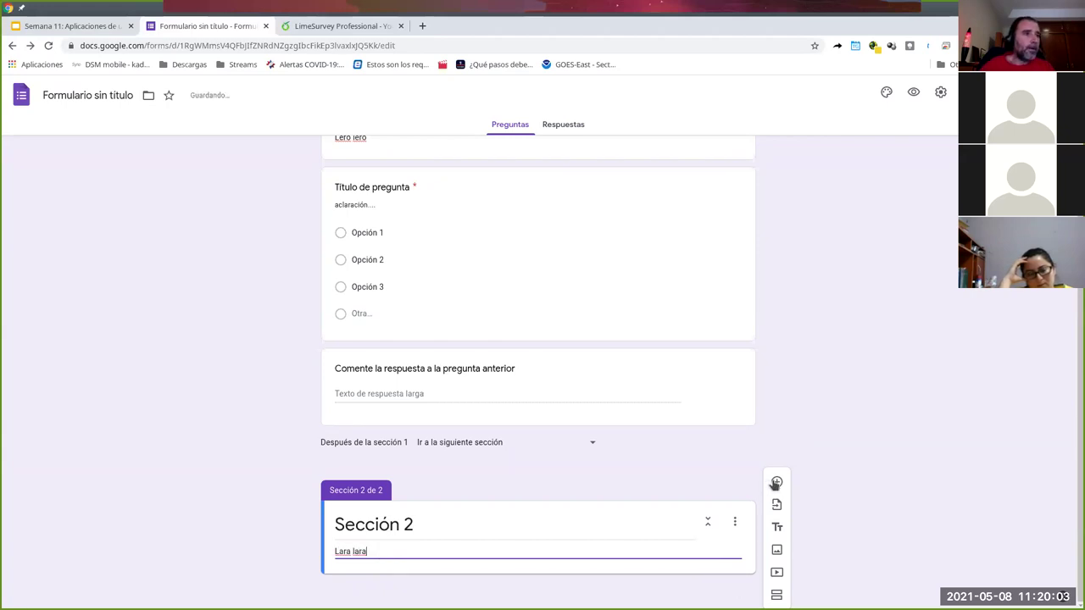
pyautogui.click(775, 484)
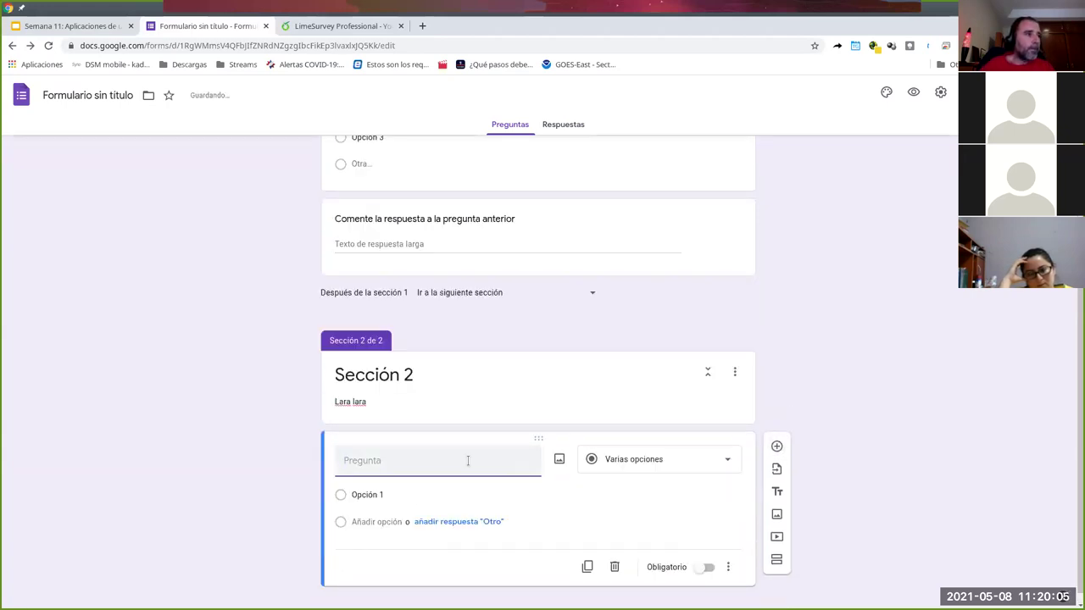
pyautogui.write('Pregunta ti')
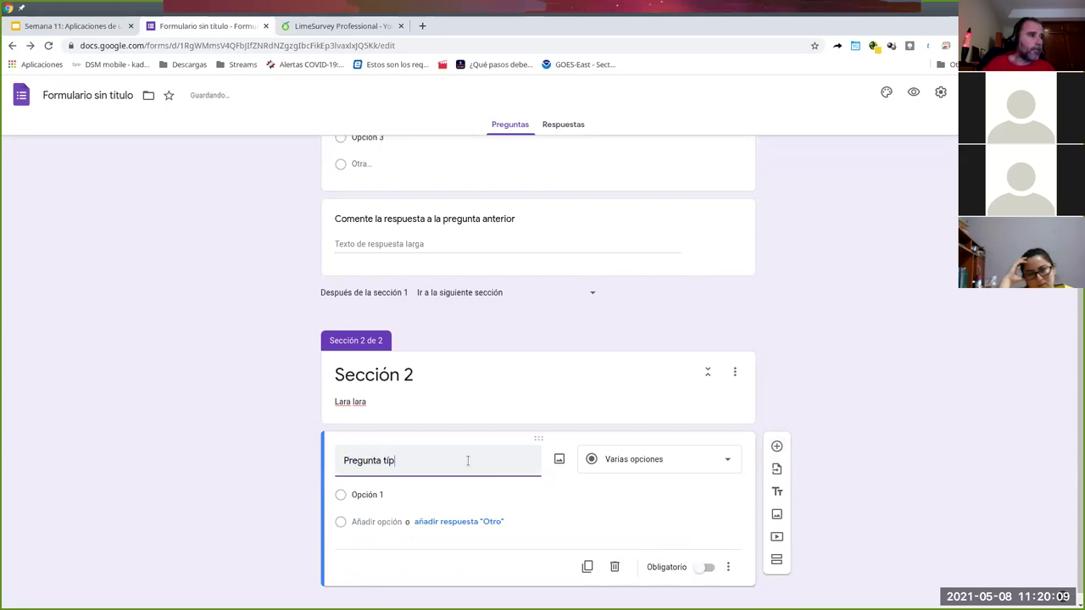
pyautogui.click(656, 465)
# - Turn Pregunta típica into a 1-to-5 linear scale labelled 'Lo peor' and 'Lo mejor'
pyautogui.click(661, 461)
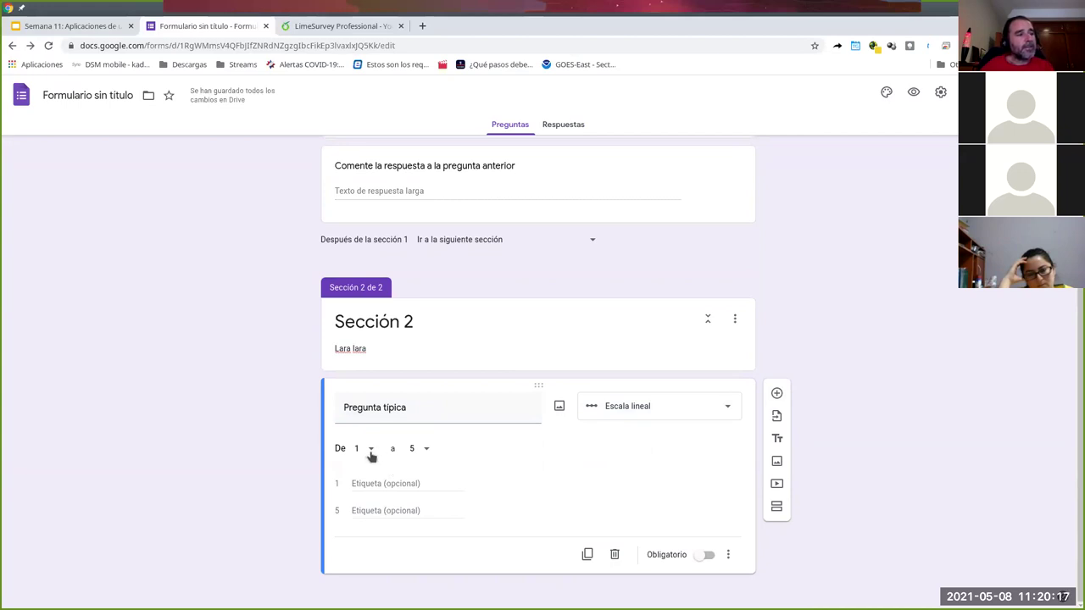
pyautogui.click(370, 451)
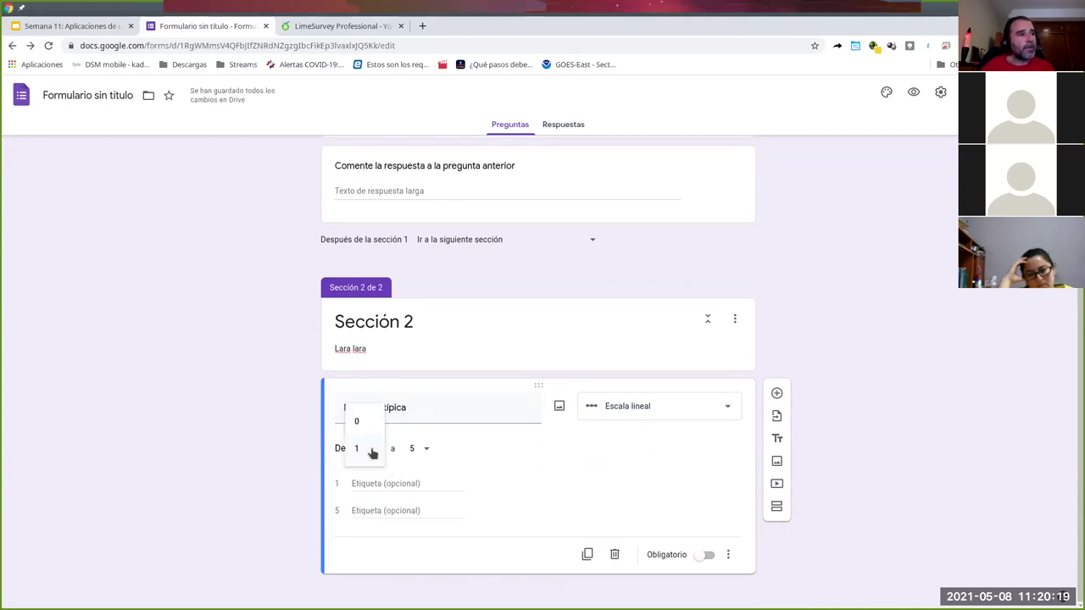
pyautogui.click(577, 471)
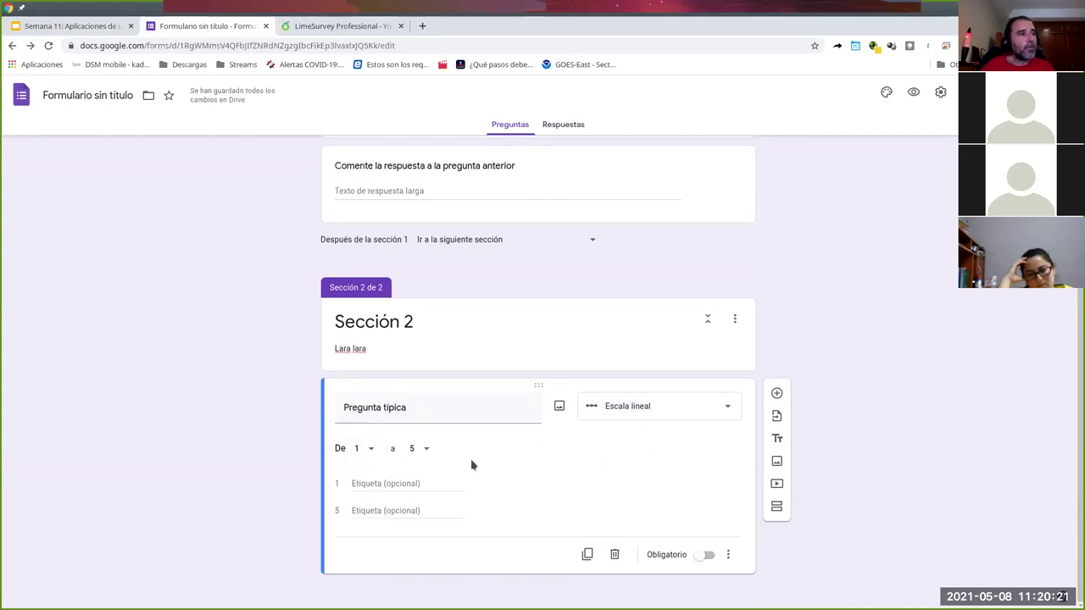
pyautogui.click(426, 449)
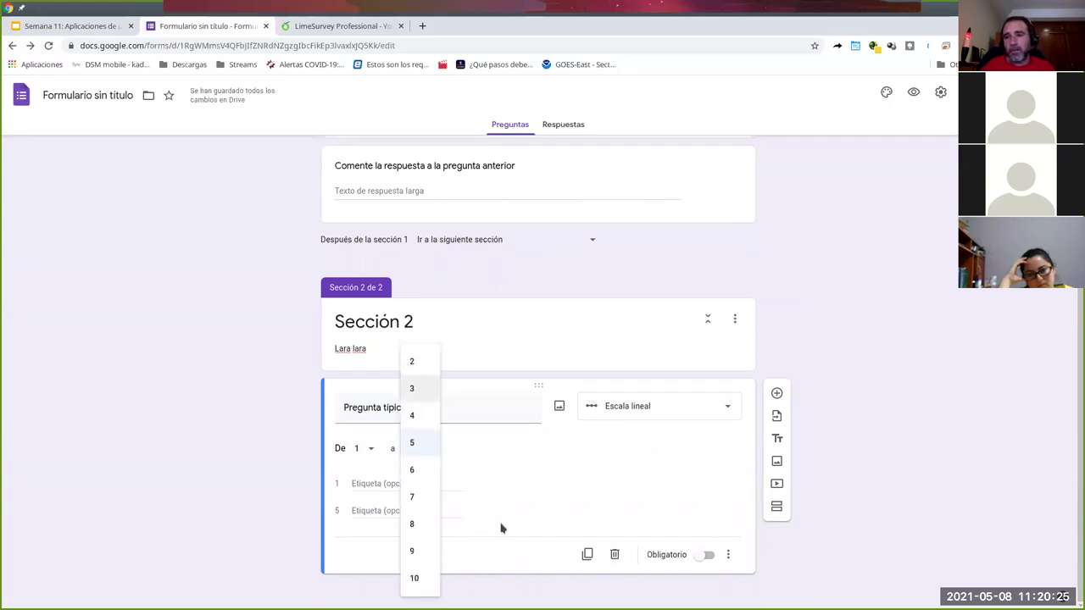
pyautogui.click(519, 491)
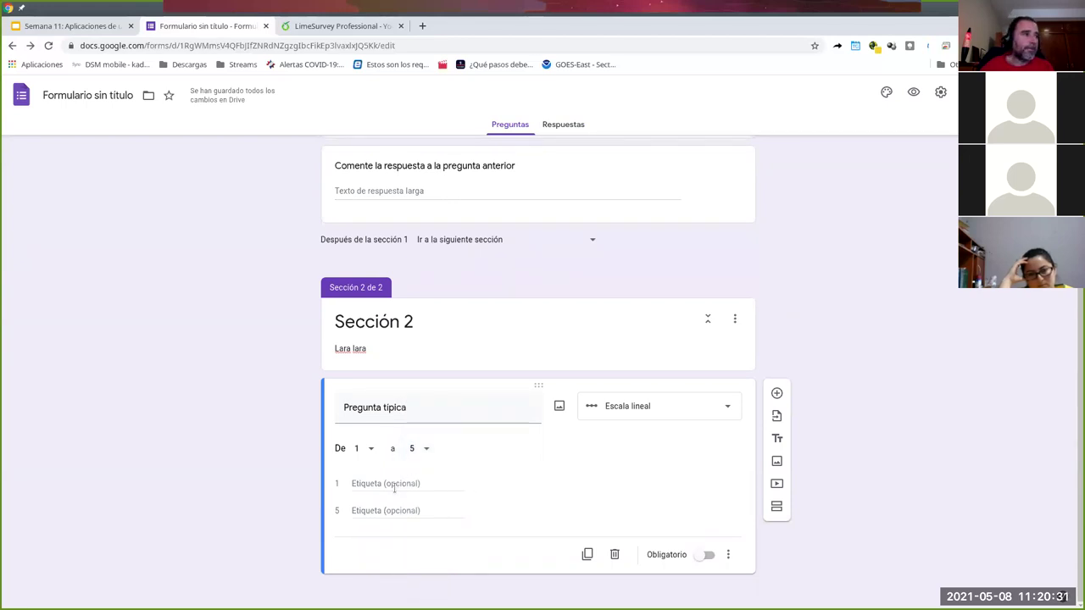
pyautogui.click(379, 484)
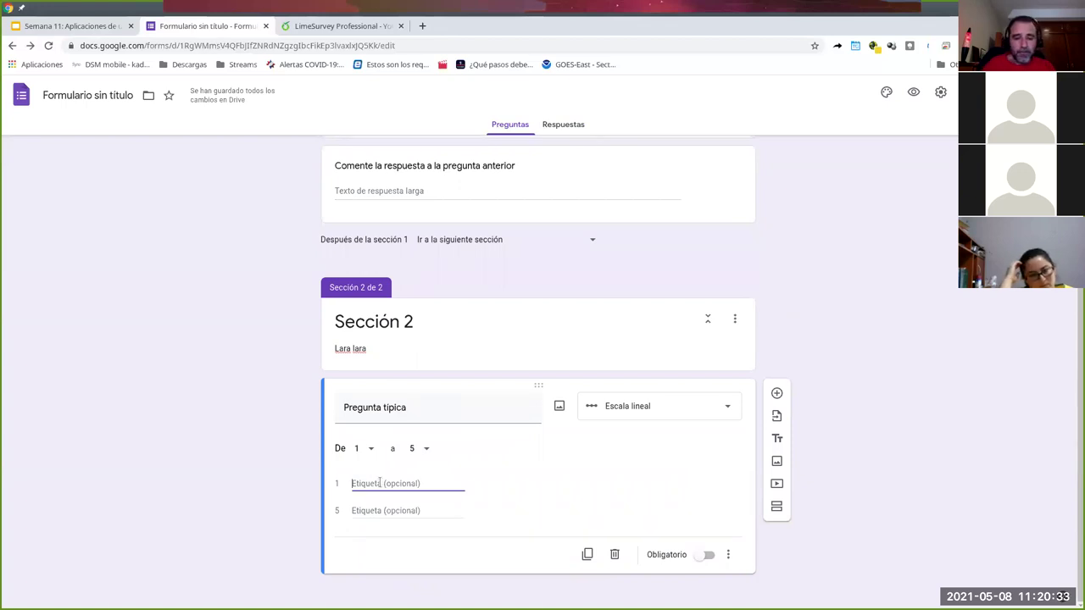
pyautogui.write('Lo peor')
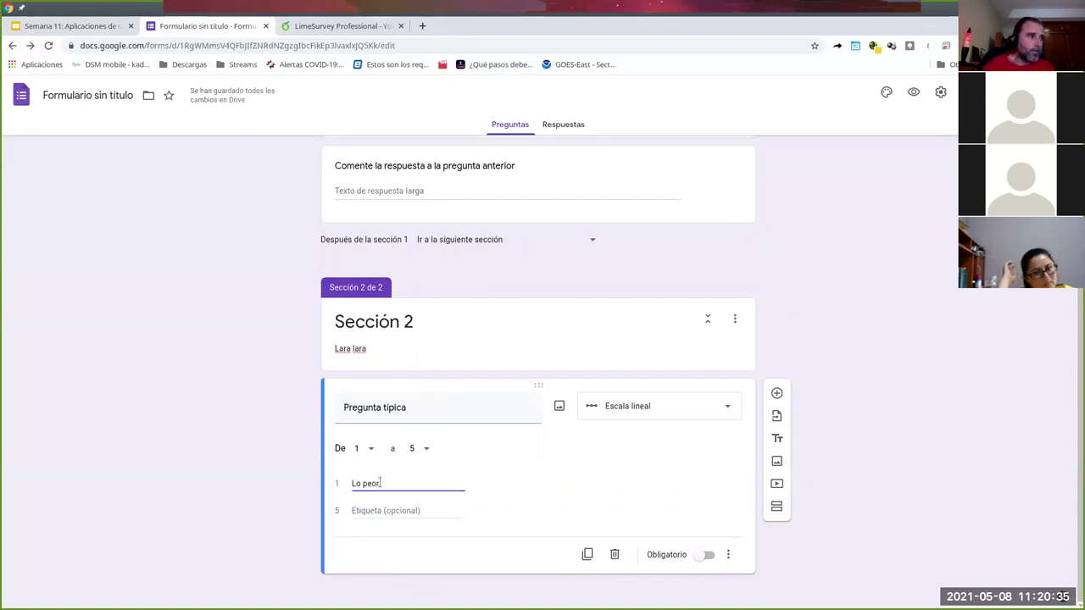
pyautogui.click(371, 509)
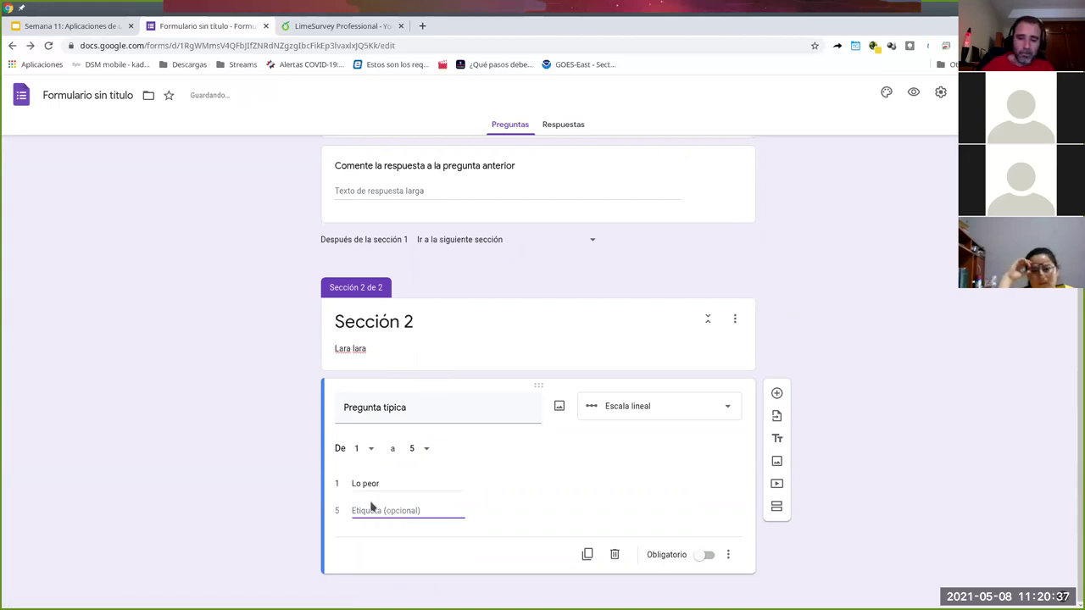
pyautogui.write('Lo mejor')
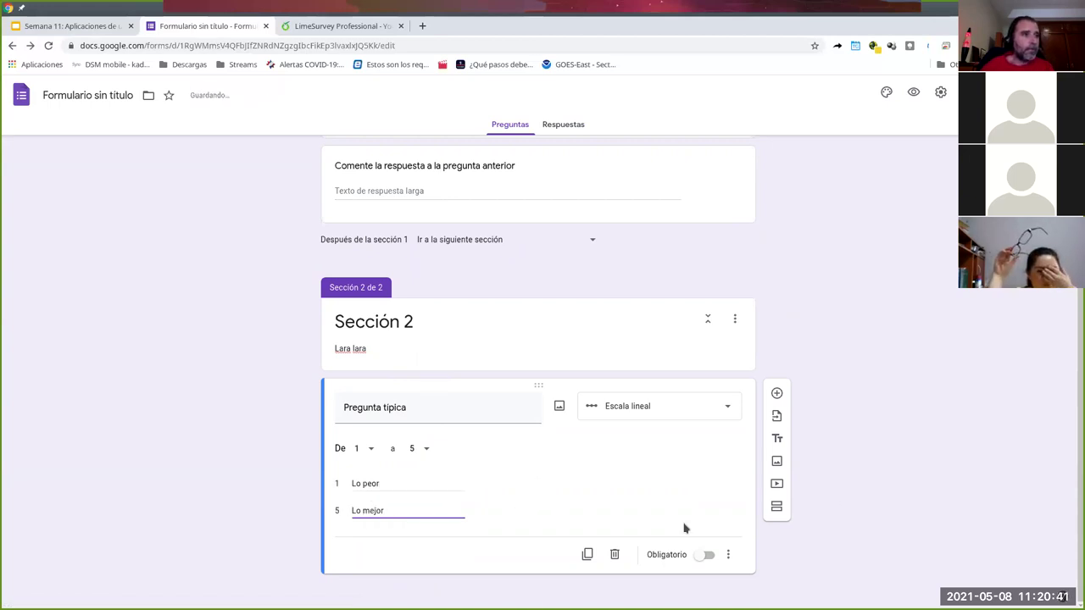
# - Make Pregunta típica required and preview the form as a respondent
pyautogui.click(709, 556)
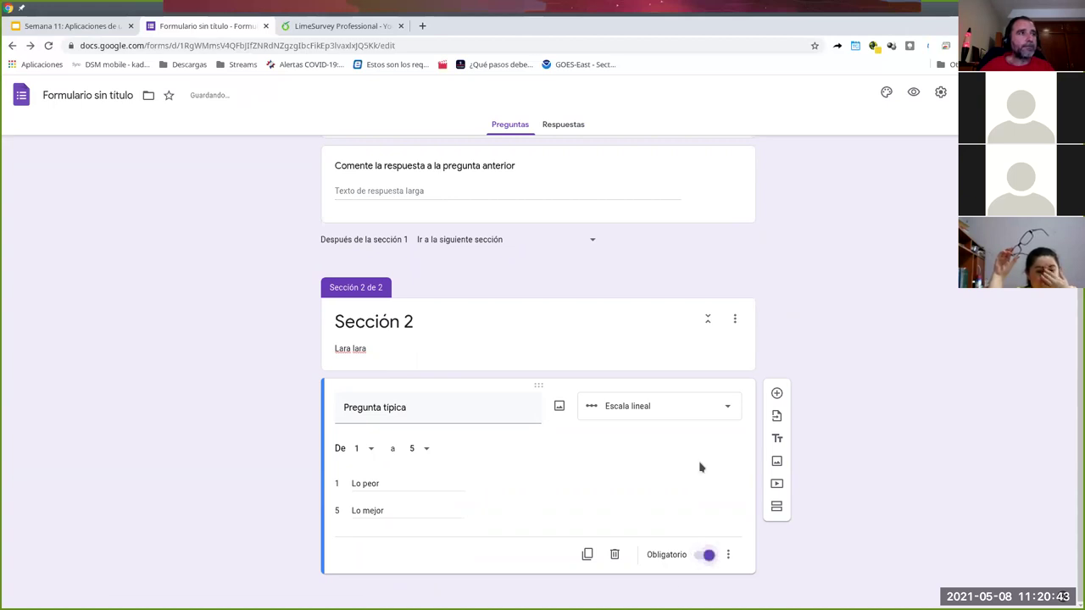
pyautogui.scroll(4, 906, 472)
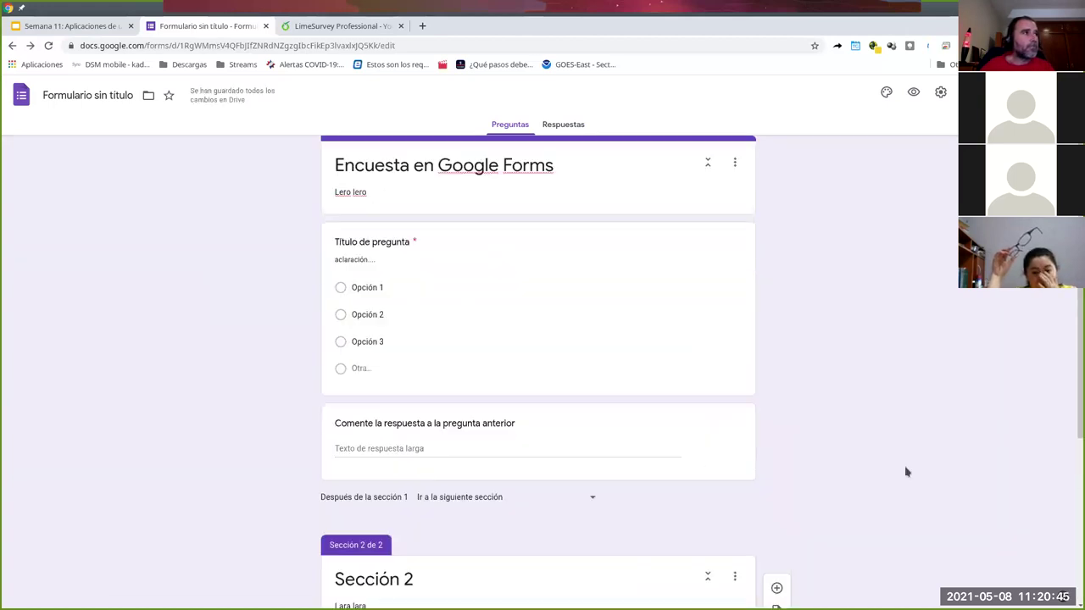
pyautogui.scroll(-2, 905, 471)
pyautogui.scroll(-1, 906, 472)
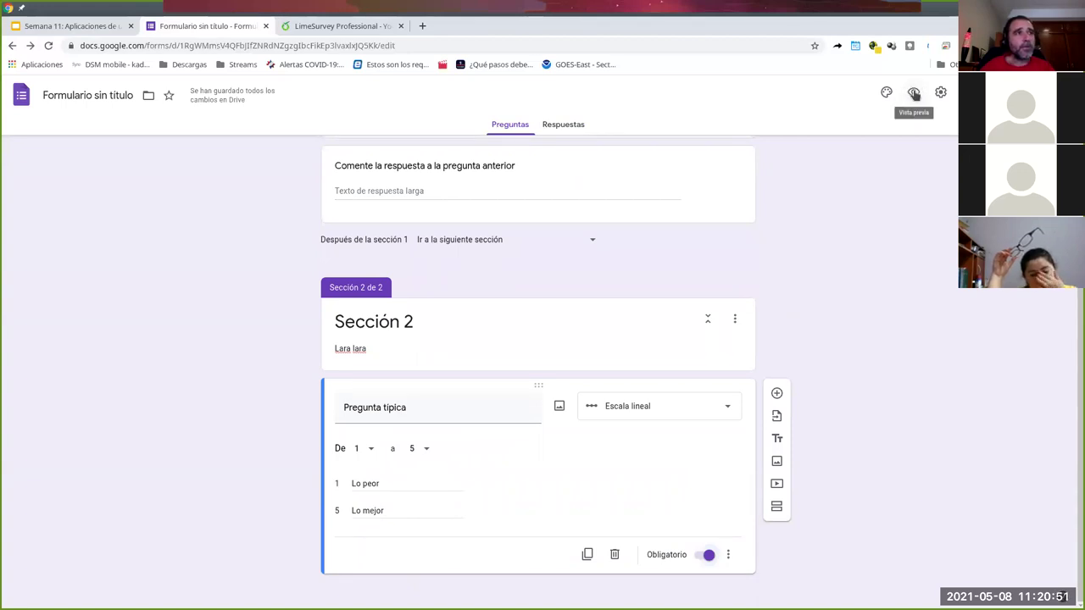
pyautogui.click(914, 93)
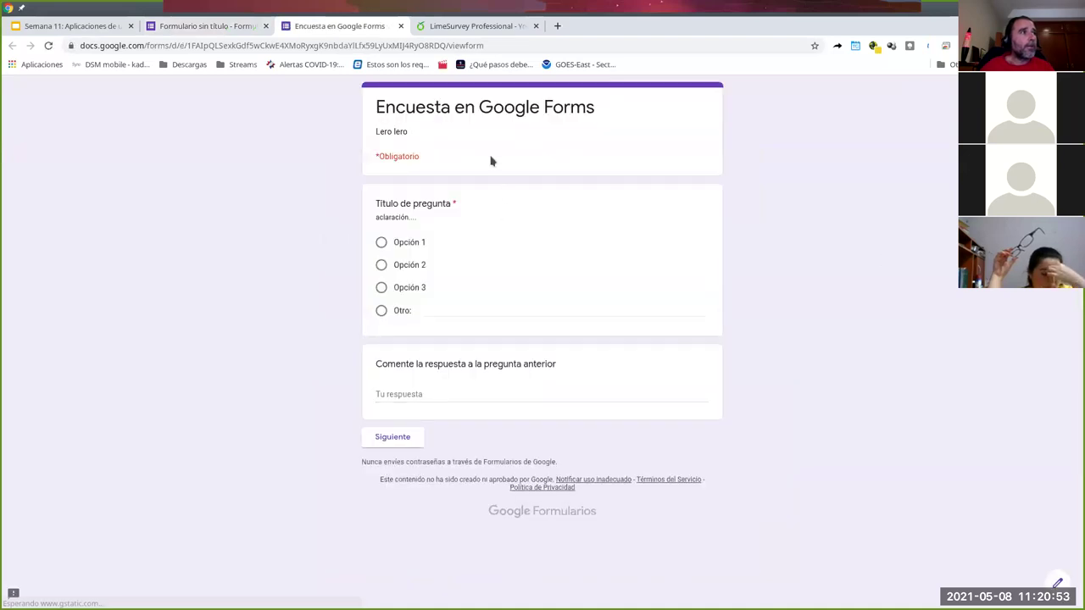
pyautogui.click(382, 265)
pyautogui.click(382, 288)
pyautogui.click(428, 308)
pyautogui.write('cosa')
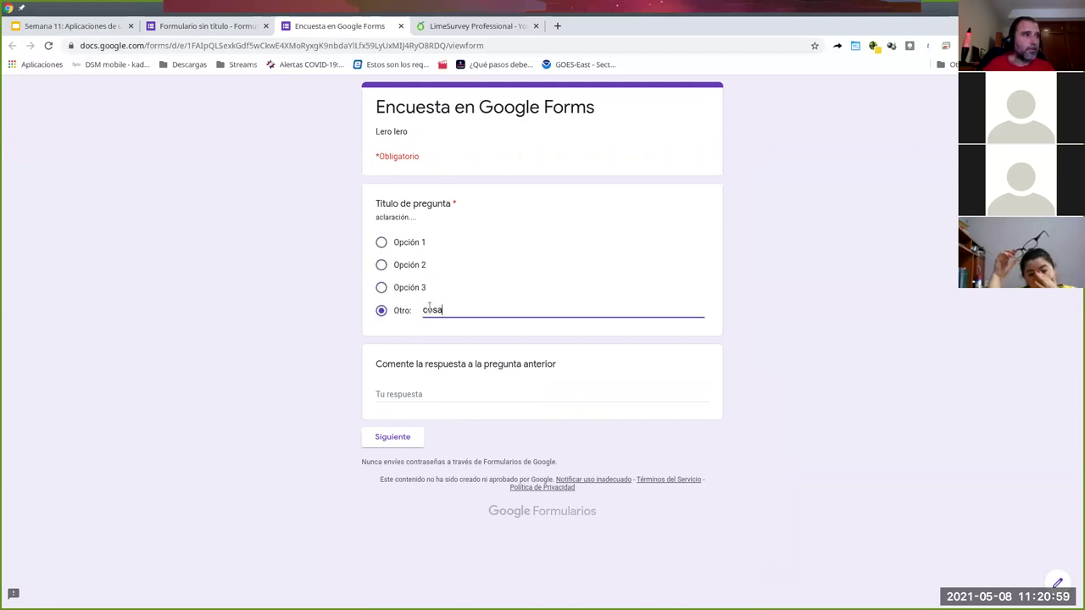
pyautogui.click(398, 436)
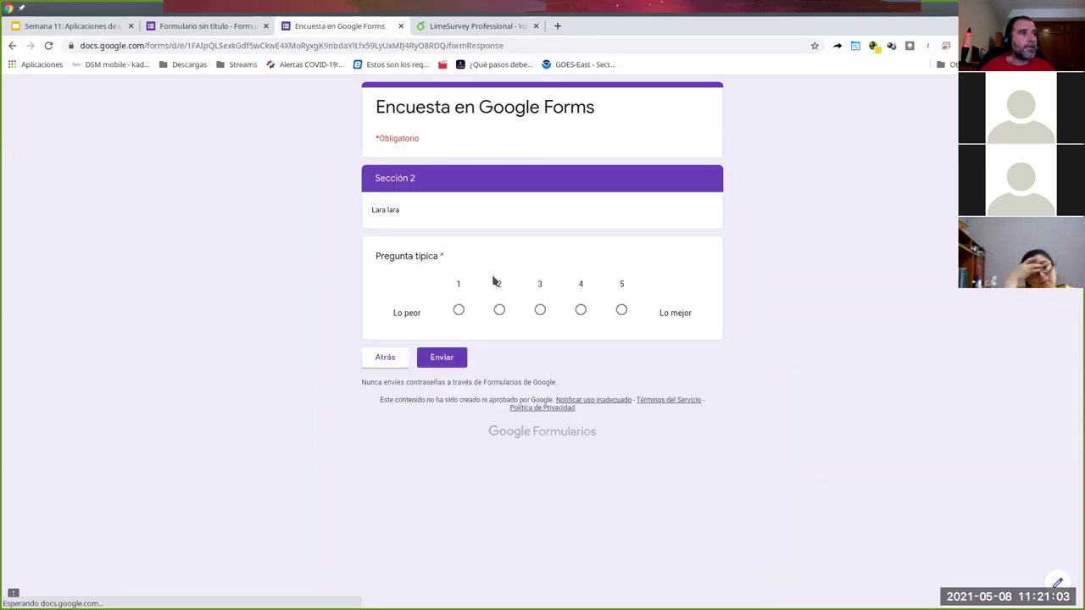
pyautogui.click(539, 312)
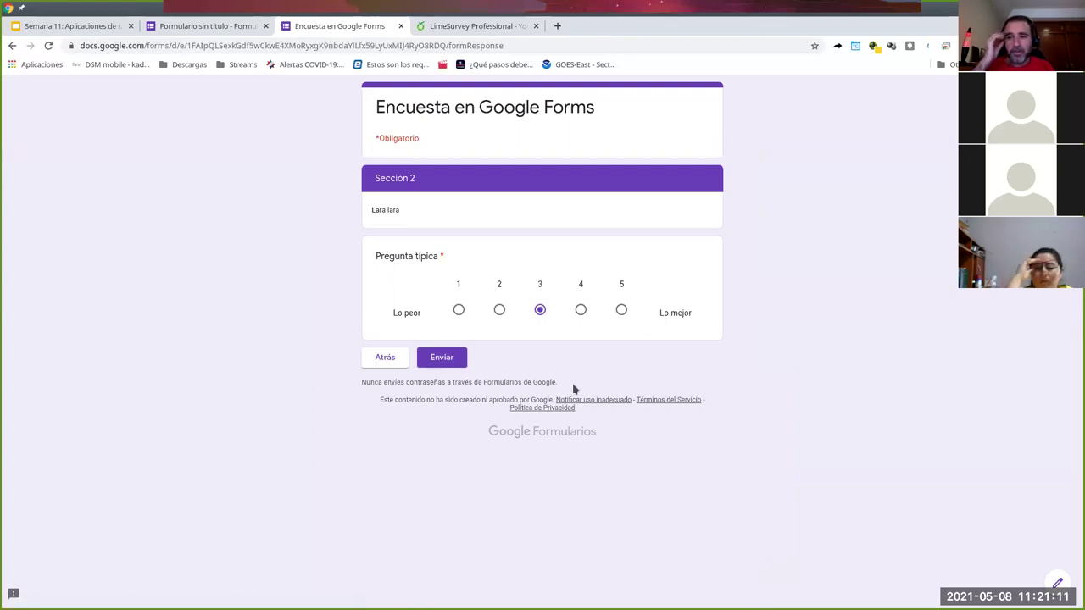
pyautogui.click(401, 31)
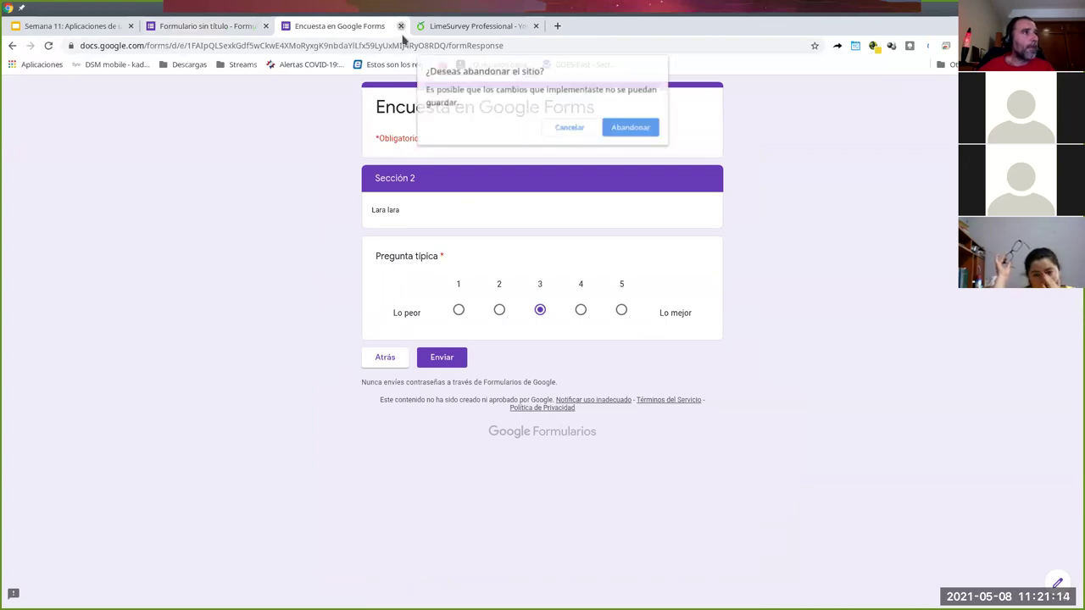
pyautogui.click(632, 129)
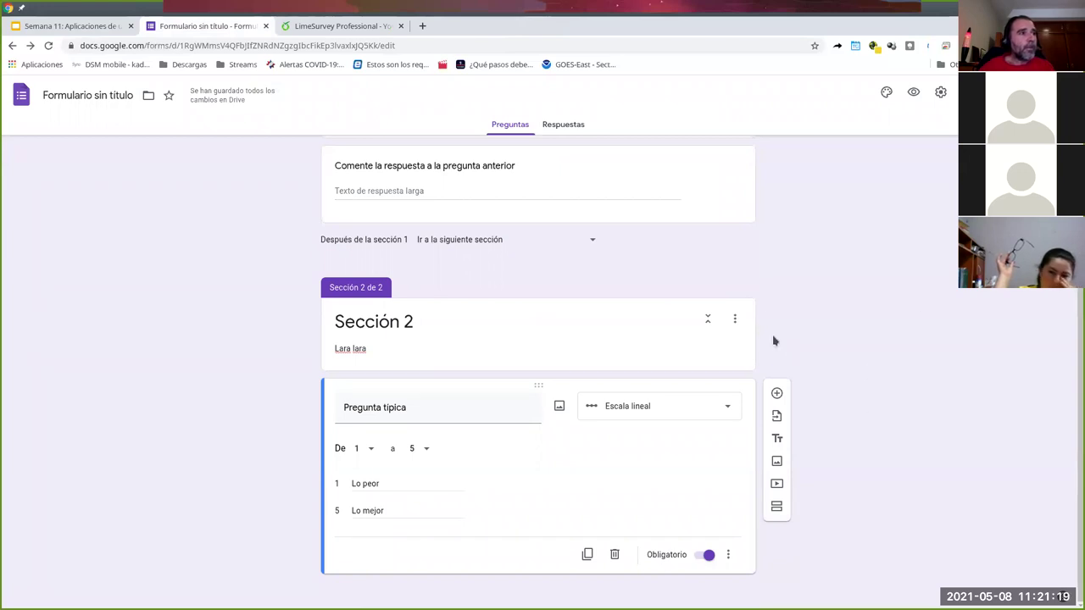
# - Turn on 'Ir a la sección según la respuesta' for the first multiple-choice question
pyautogui.scroll(1, 773, 375)
pyautogui.scroll(5, 762, 377)
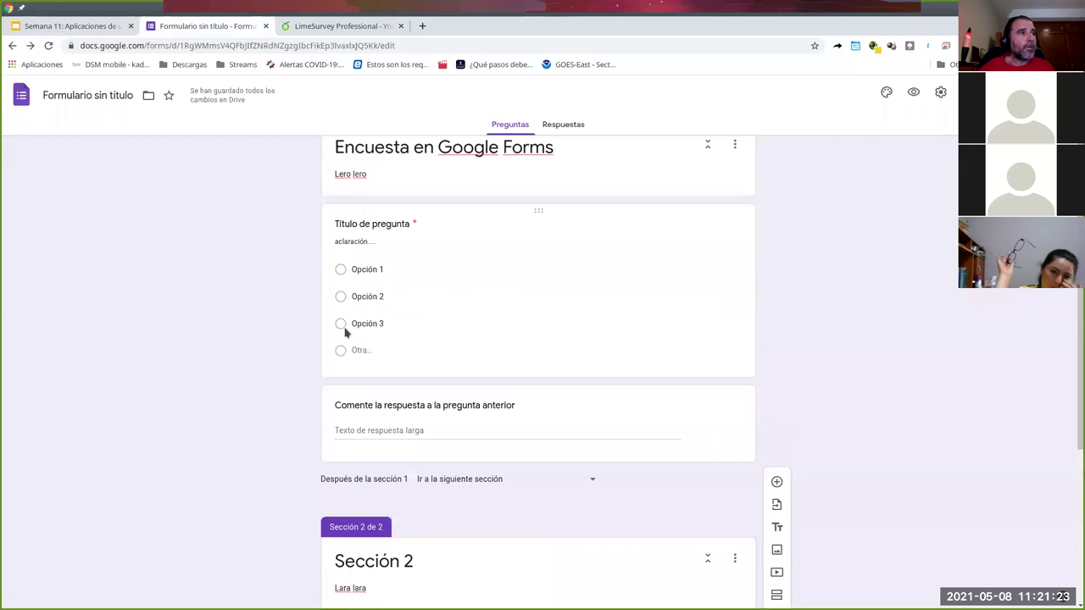
pyautogui.click(369, 328)
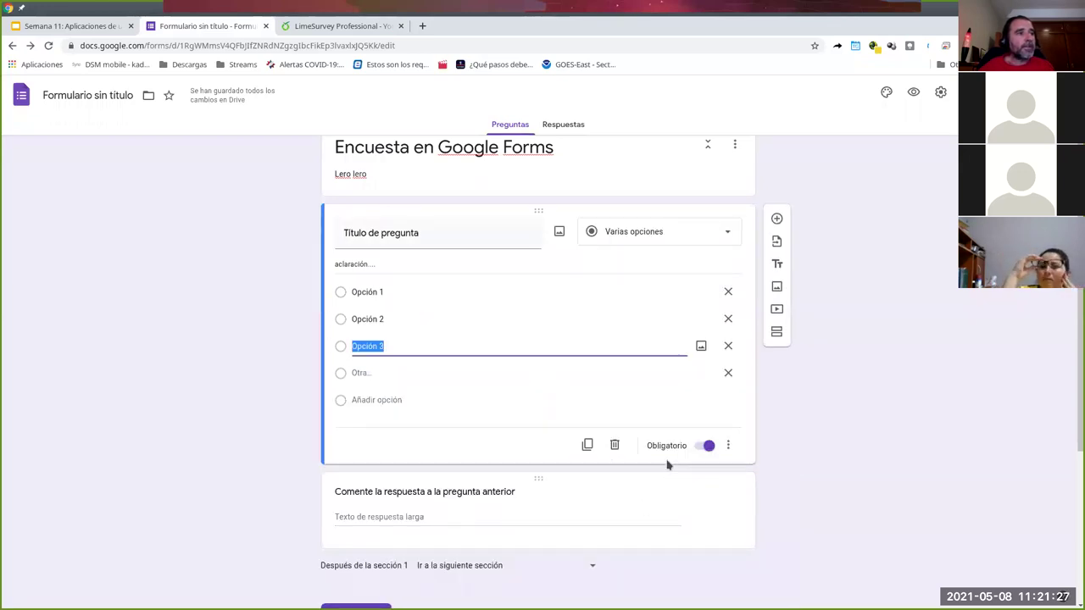
pyautogui.scroll(-3, 743, 450)
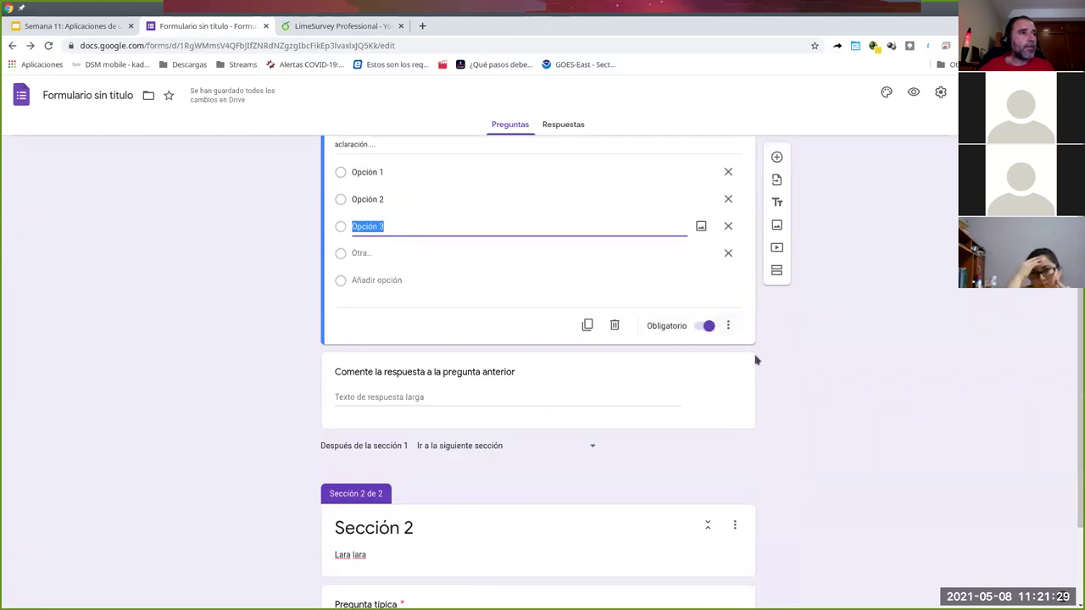
pyautogui.click(731, 327)
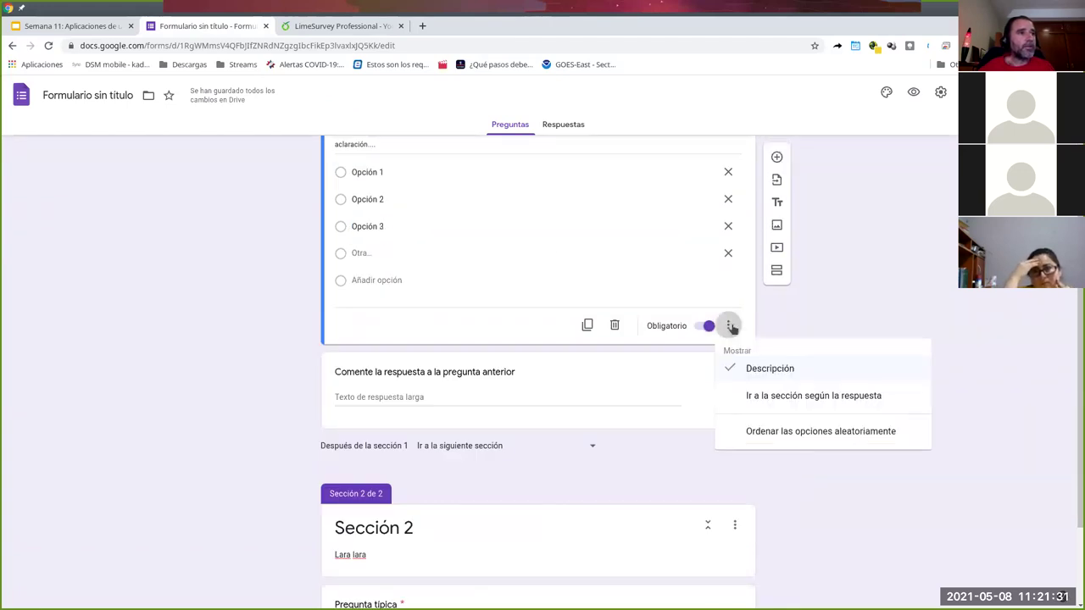
pyautogui.click(780, 399)
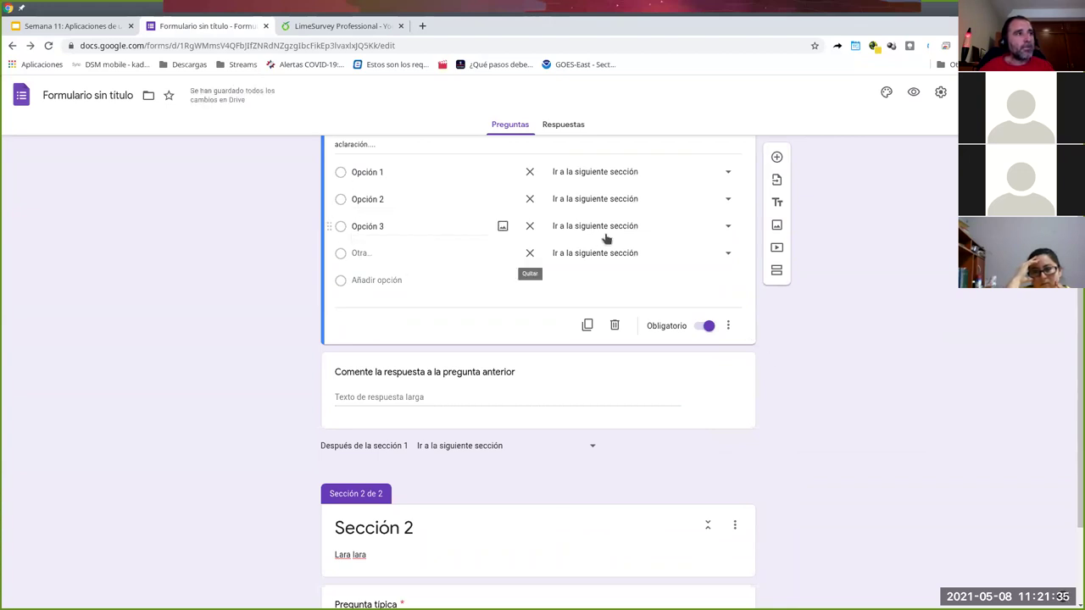
# - Send Opción 3 answers to Sección 2, leave Opción 1 unchanged, and preview the form
pyautogui.click(566, 229)
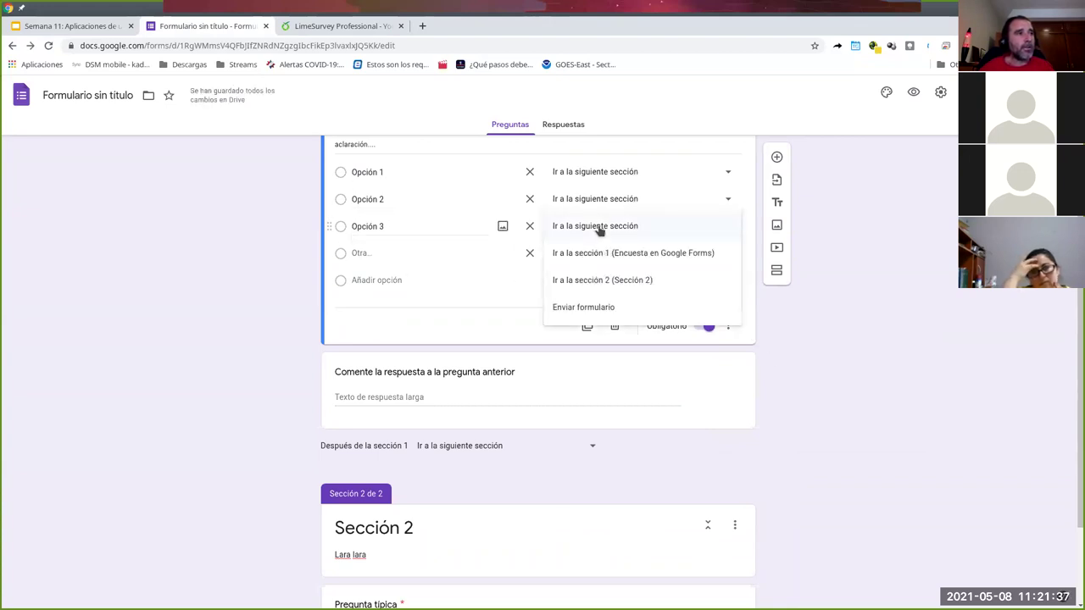
pyautogui.click(589, 285)
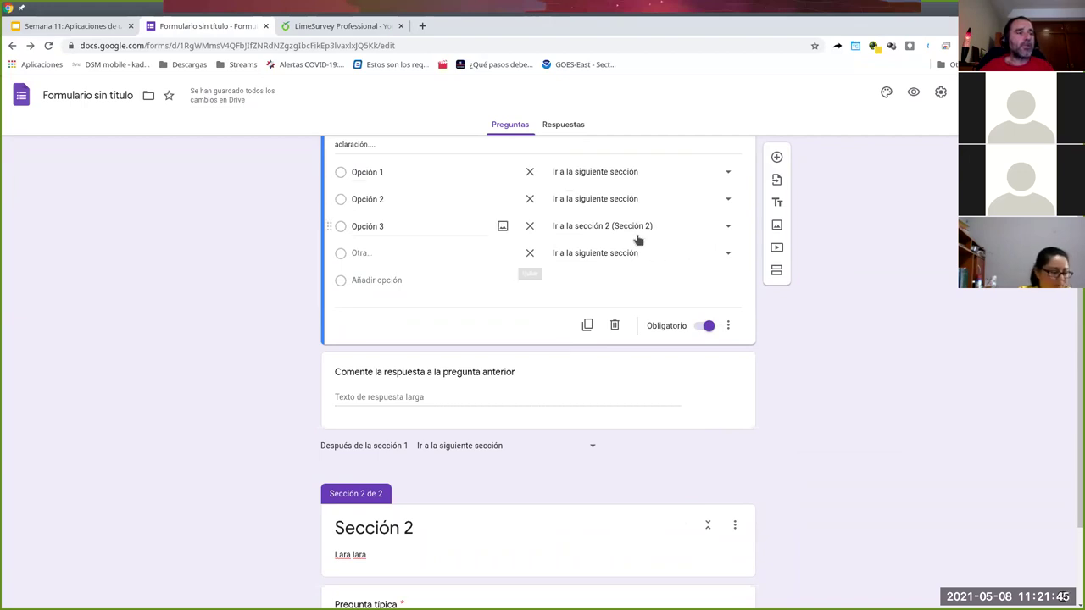
pyautogui.click(722, 180)
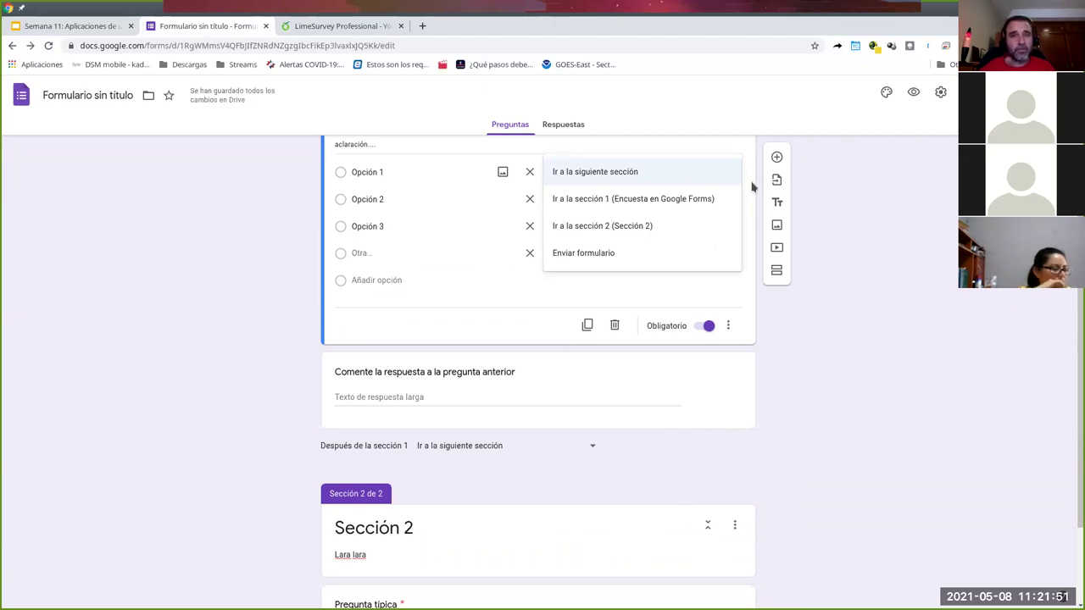
pyautogui.click(752, 186)
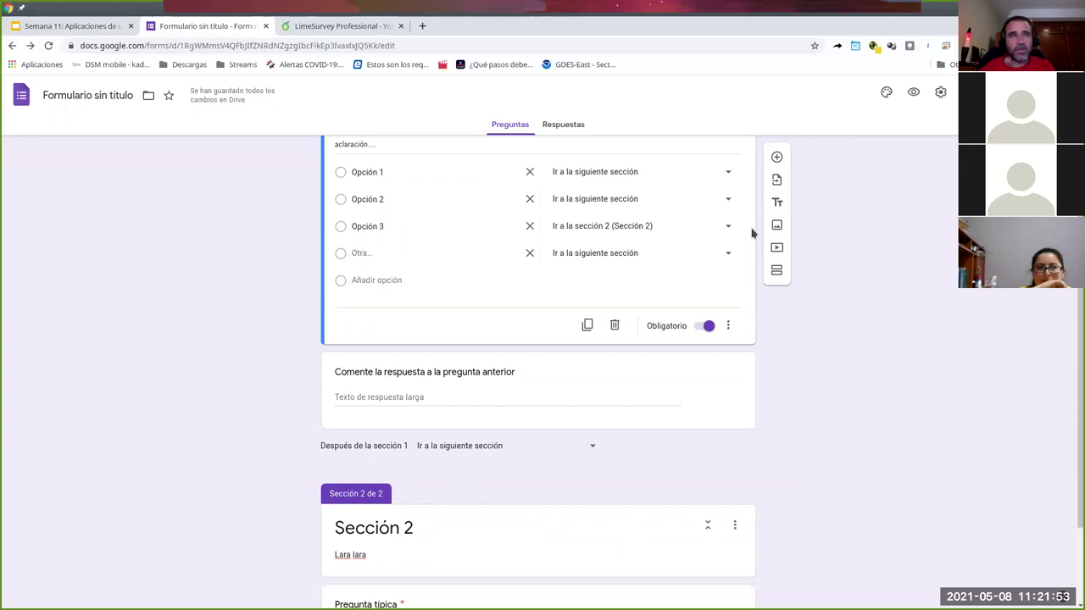
pyautogui.scroll(-1, 734, 218)
pyautogui.scroll(-1, 735, 218)
pyautogui.scroll(1, 734, 215)
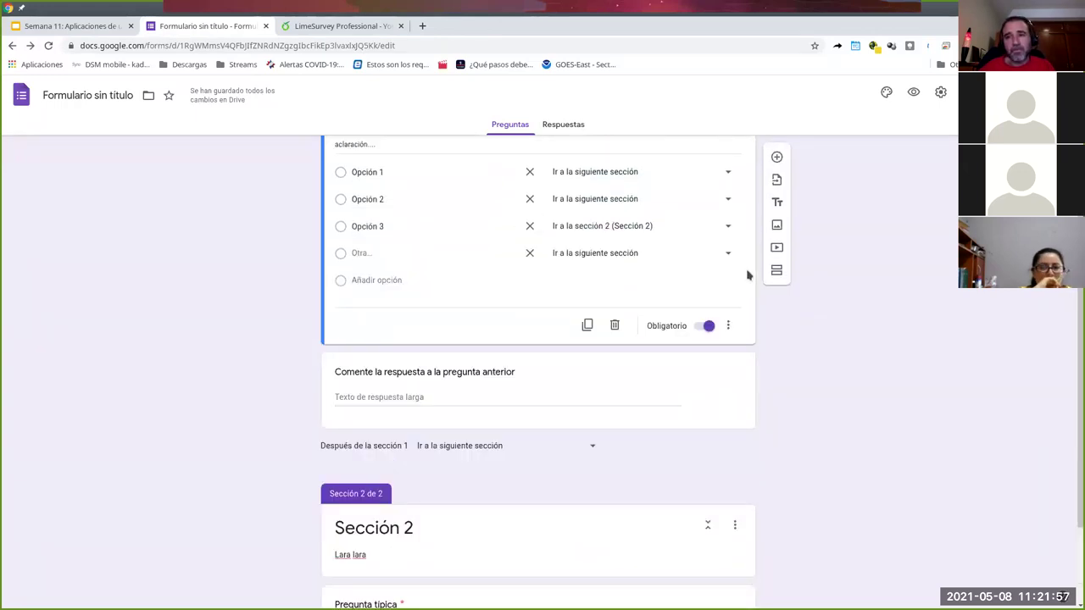
pyautogui.scroll(-1, 766, 309)
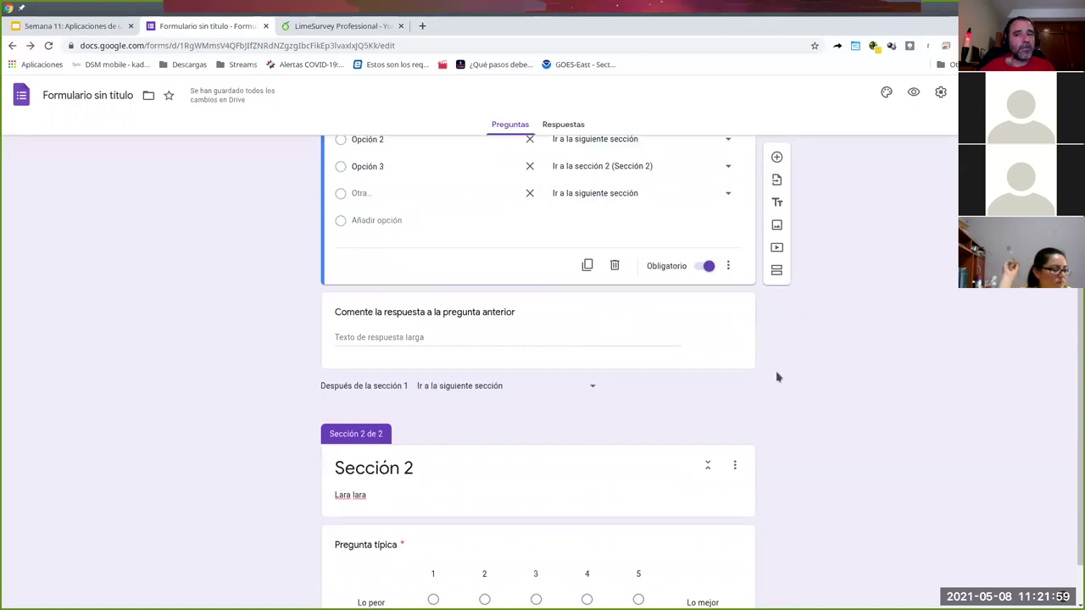
pyautogui.scroll(-1, 734, 373)
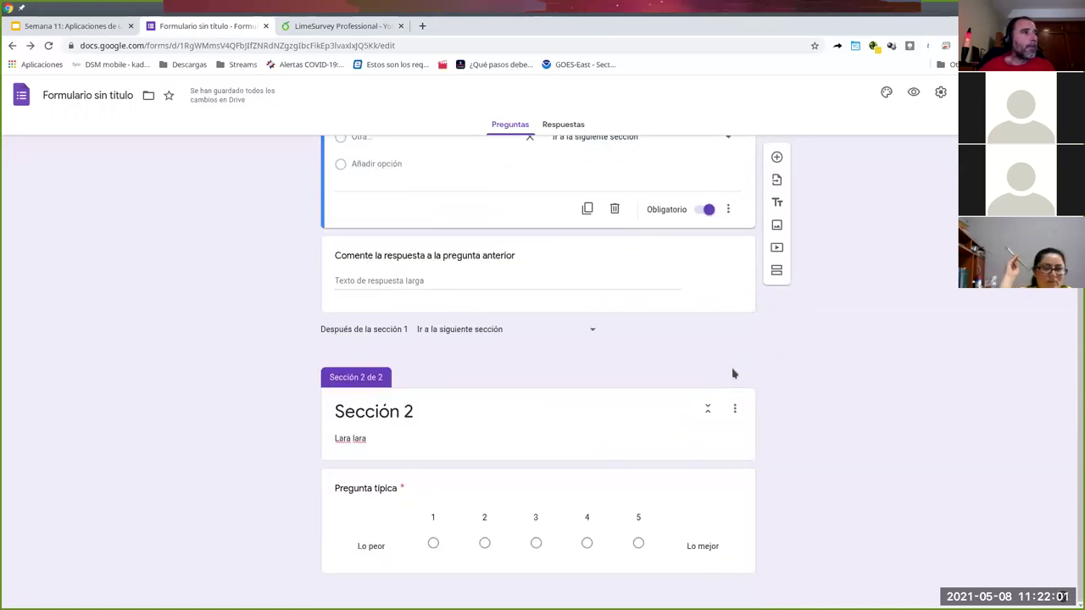
pyautogui.scroll(3, 730, 373)
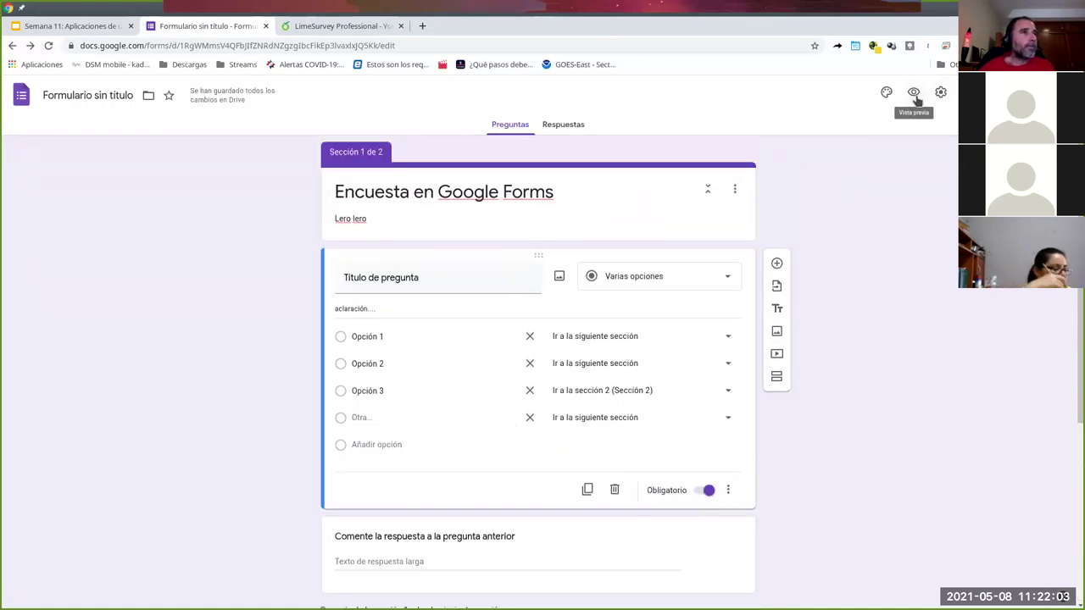
pyautogui.click(913, 92)
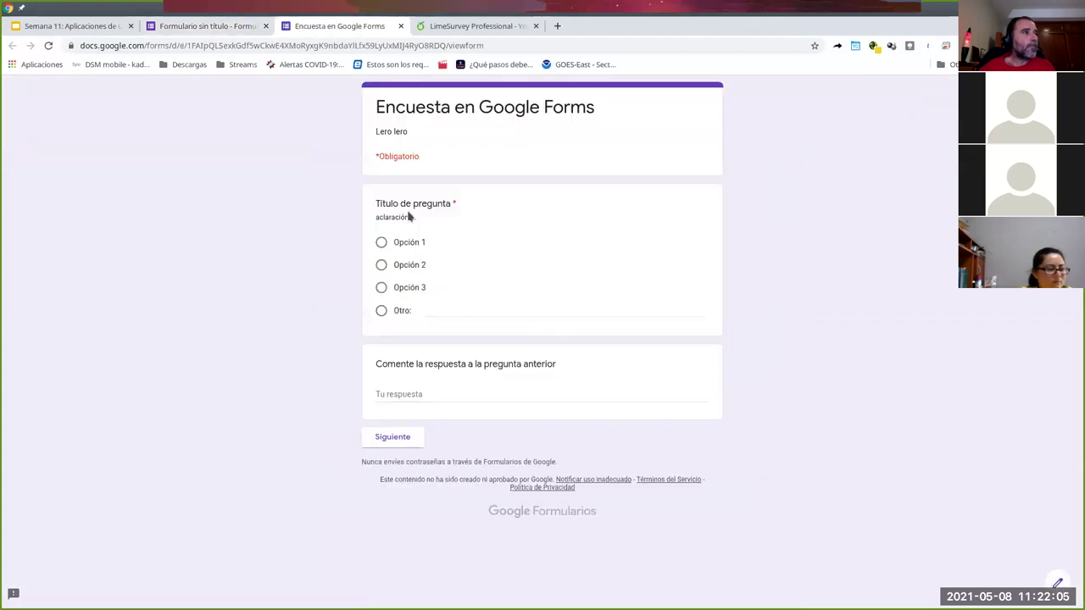
# - In the preview, answer Opción 2 with comment 'ffd', advance a page, then return to the editor
pyautogui.click(382, 242)
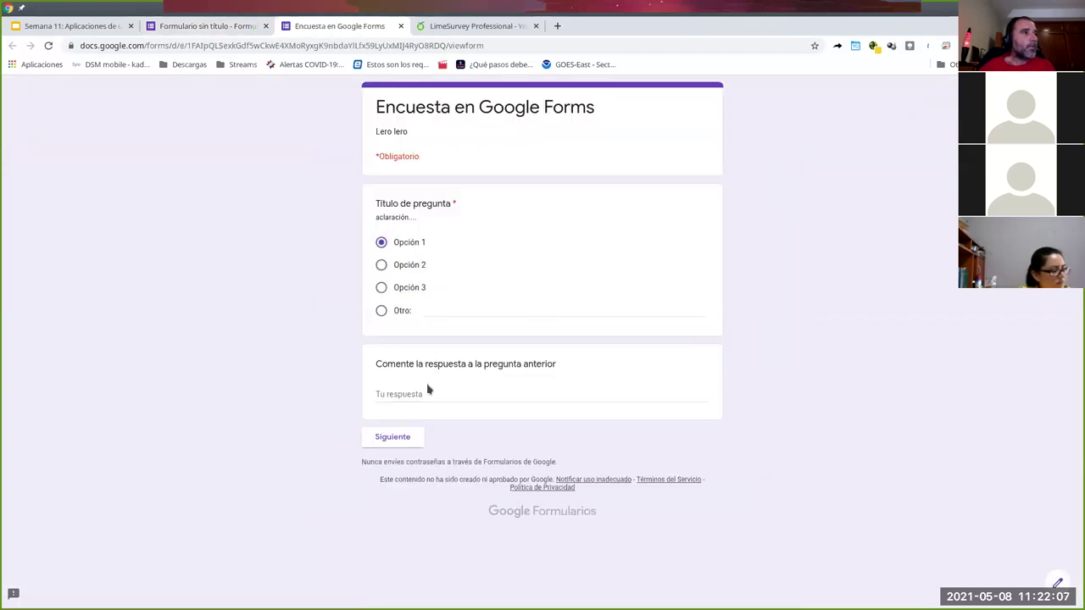
pyautogui.click(382, 266)
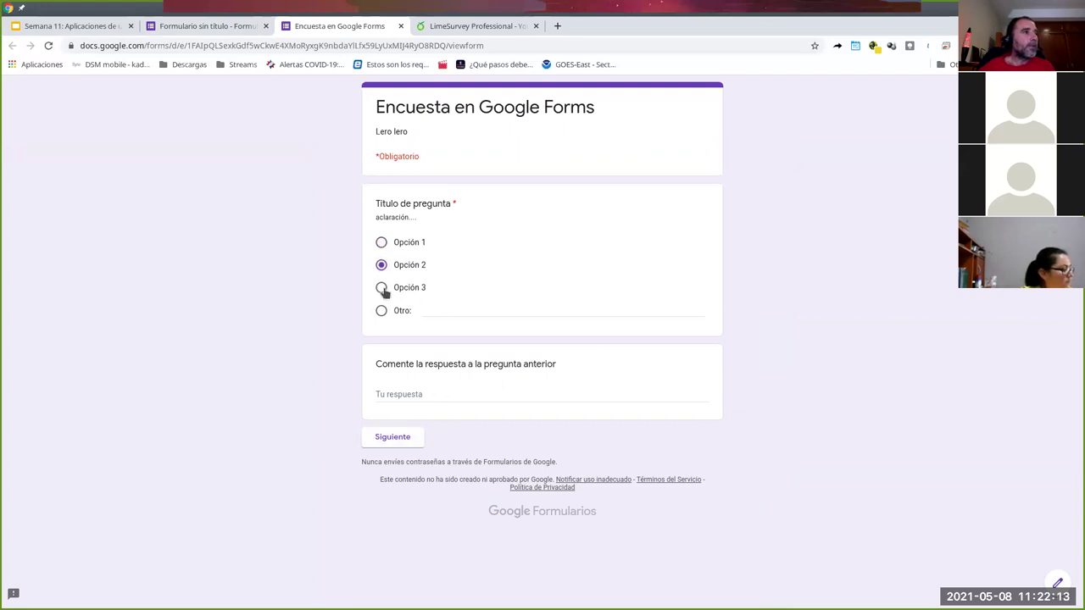
pyautogui.write('ffdfd')
pyautogui.click(406, 438)
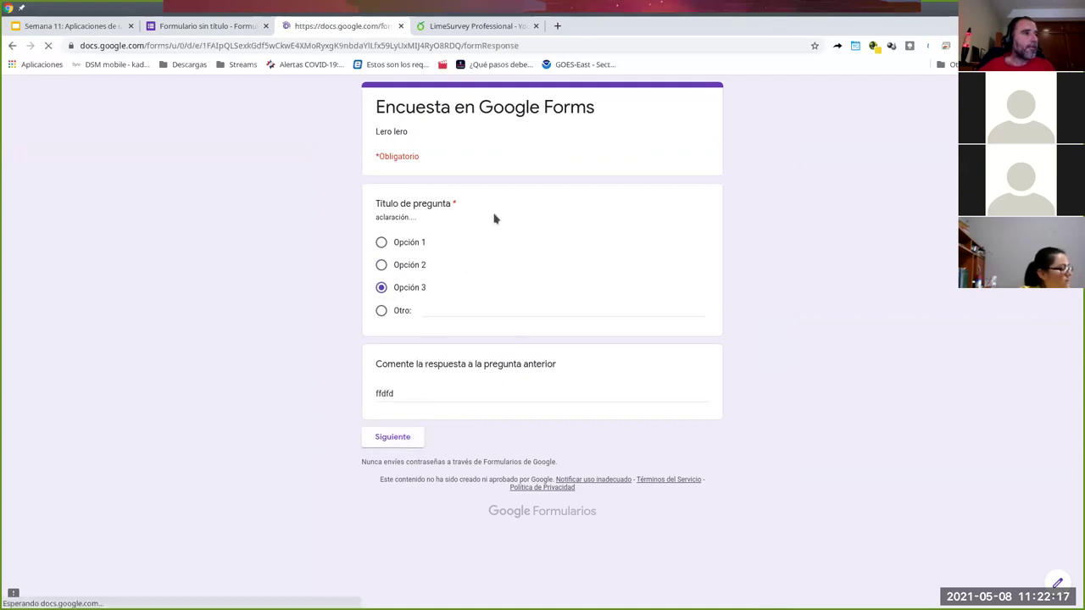
pyautogui.click(203, 25)
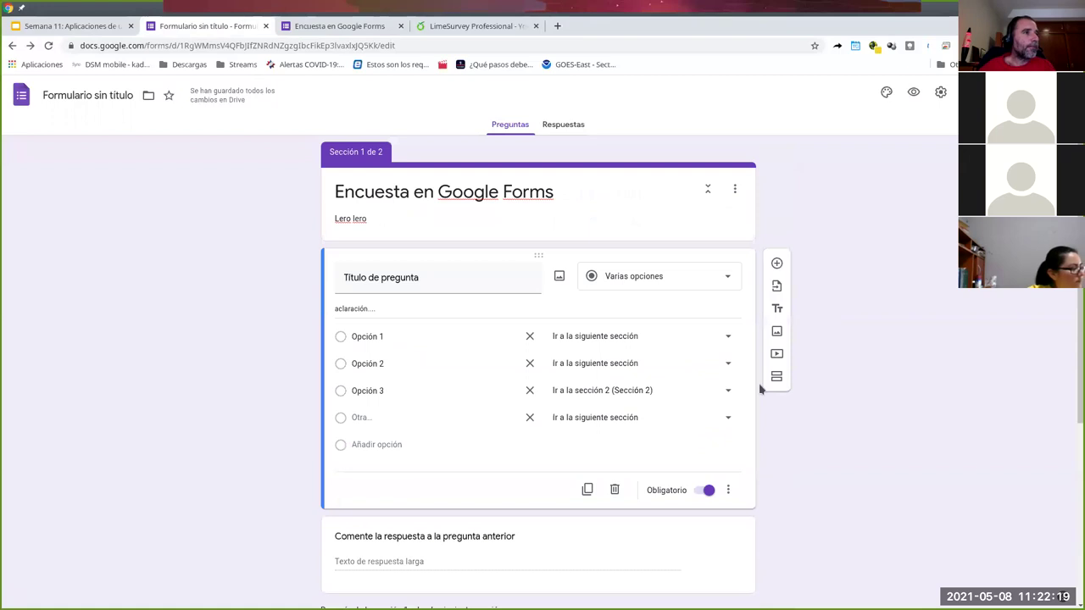
# - Add a third section after Sección 2 titled 'Sección final'
pyautogui.scroll(-2, 685, 459)
pyautogui.scroll(-2, 622, 371)
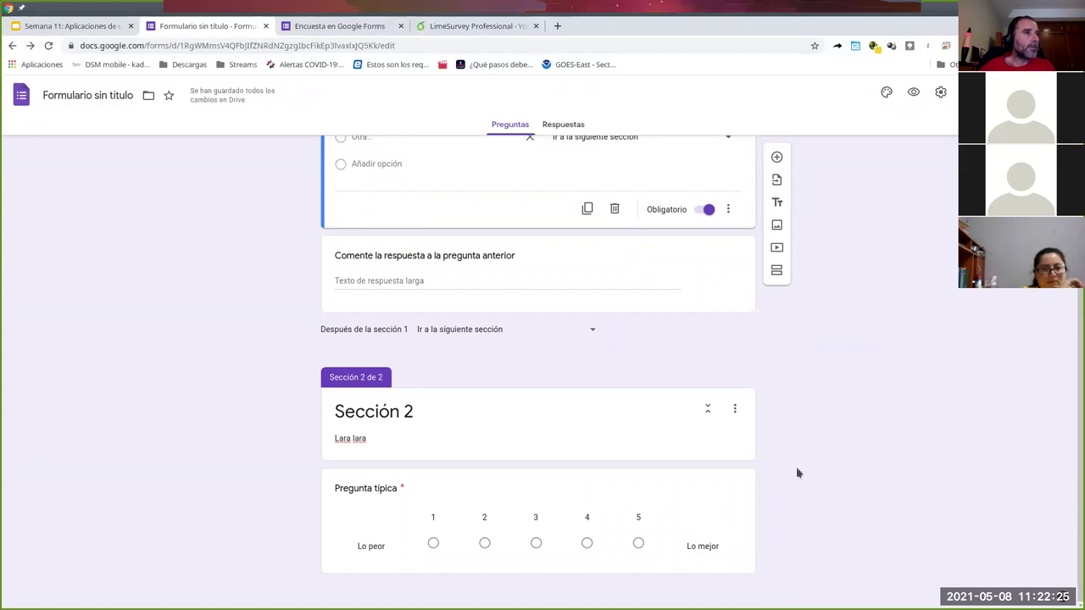
pyautogui.click(654, 531)
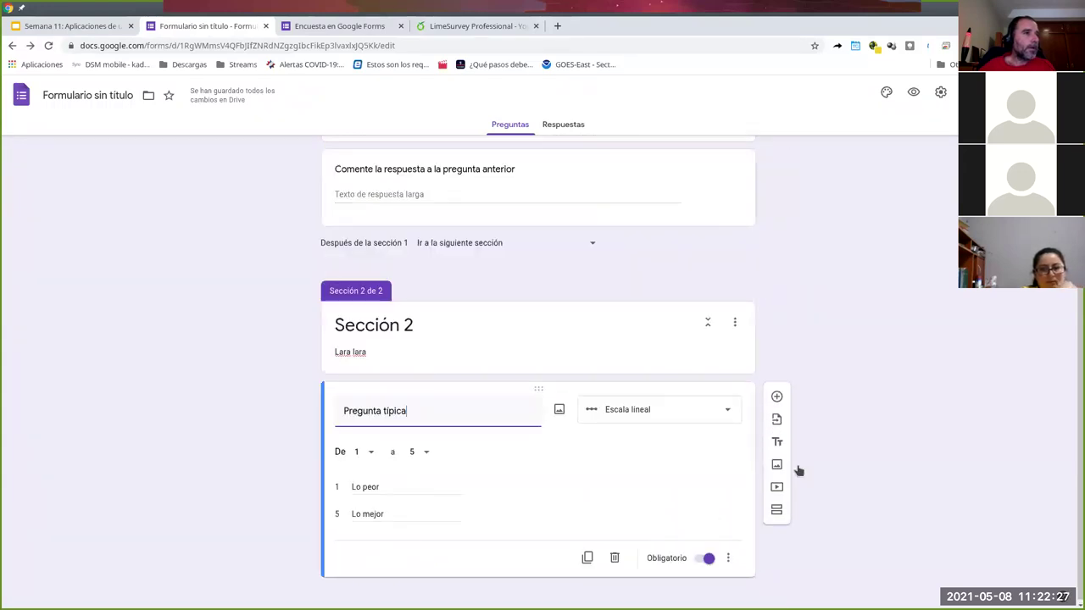
pyautogui.click(775, 513)
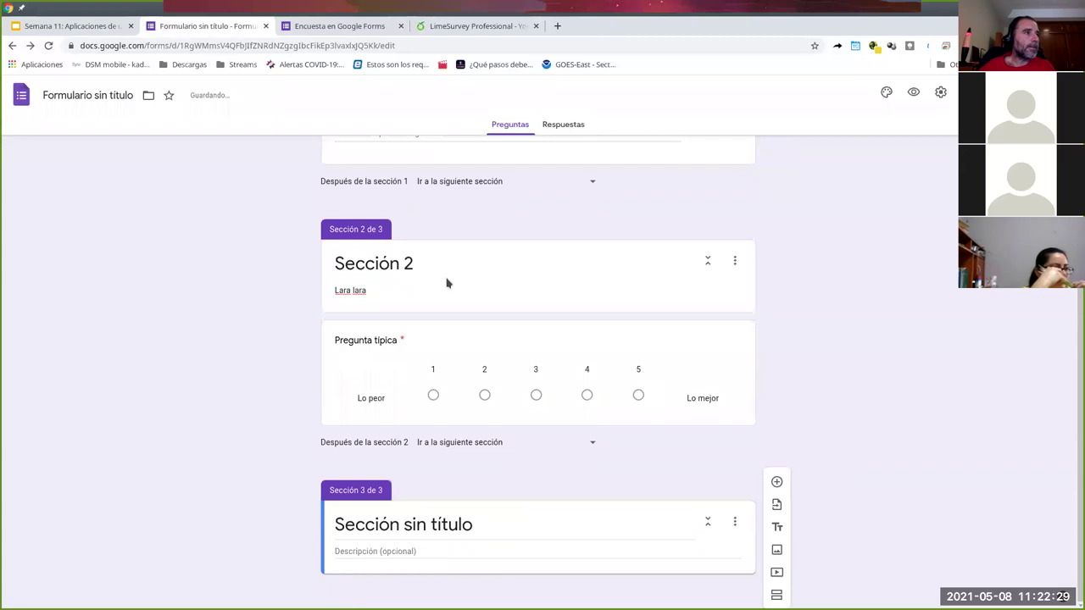
pyautogui.click(458, 524)
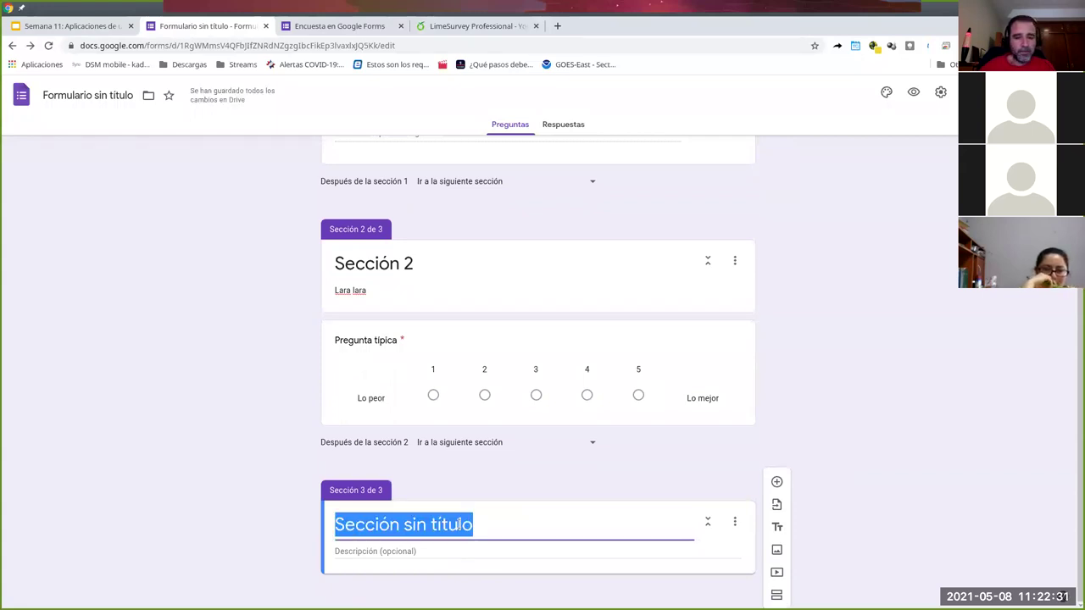
pyautogui.write('Sección final')
# - Add a checkbox-grid question 'Elija' with two rows and two columns, requiring a response per row
pyautogui.click(777, 481)
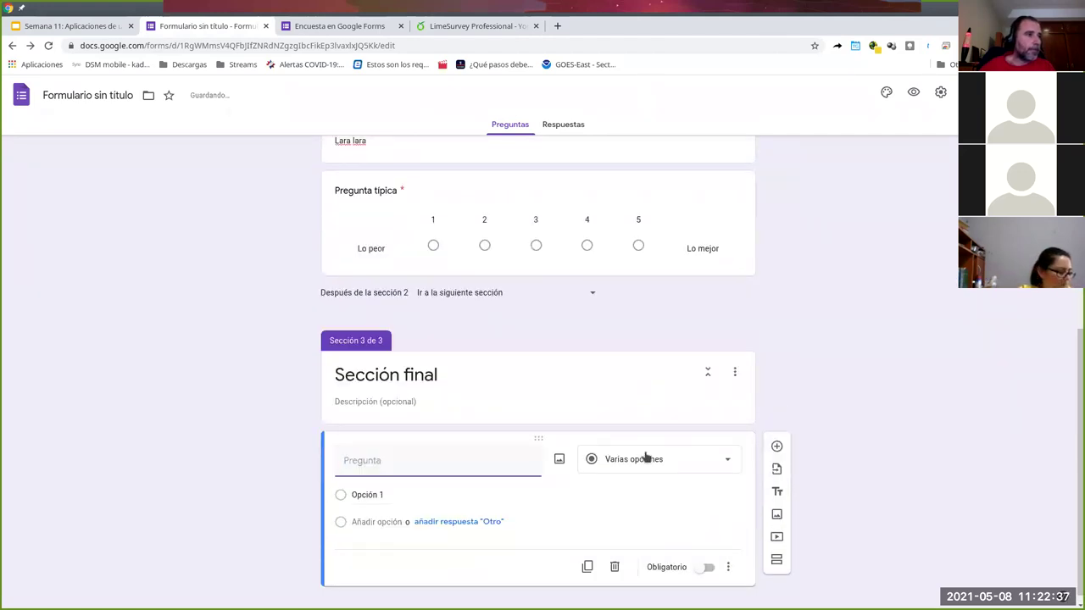
pyautogui.click(645, 458)
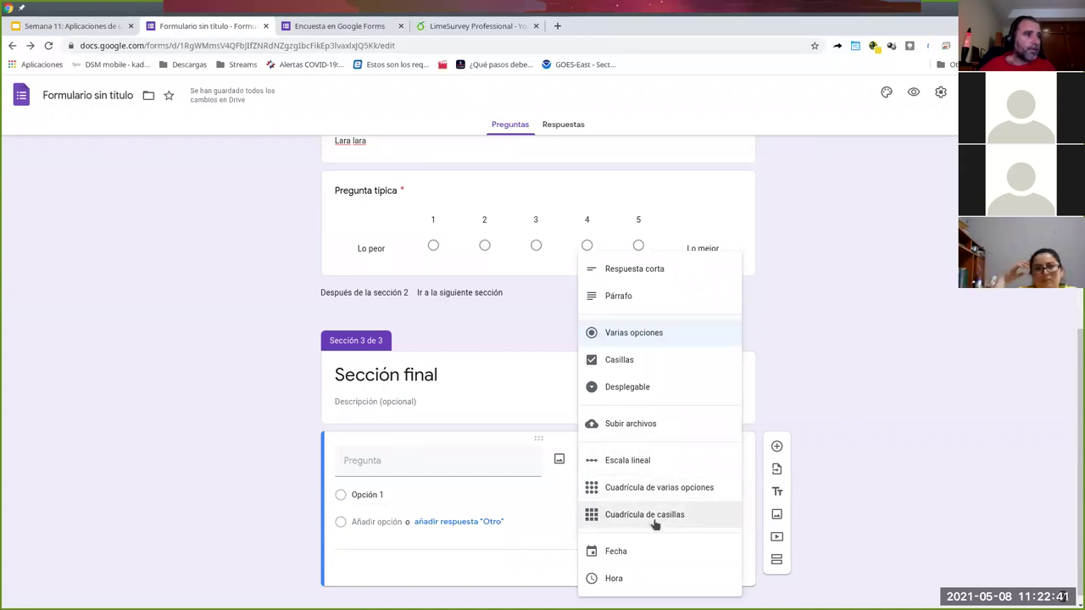
pyautogui.click(653, 523)
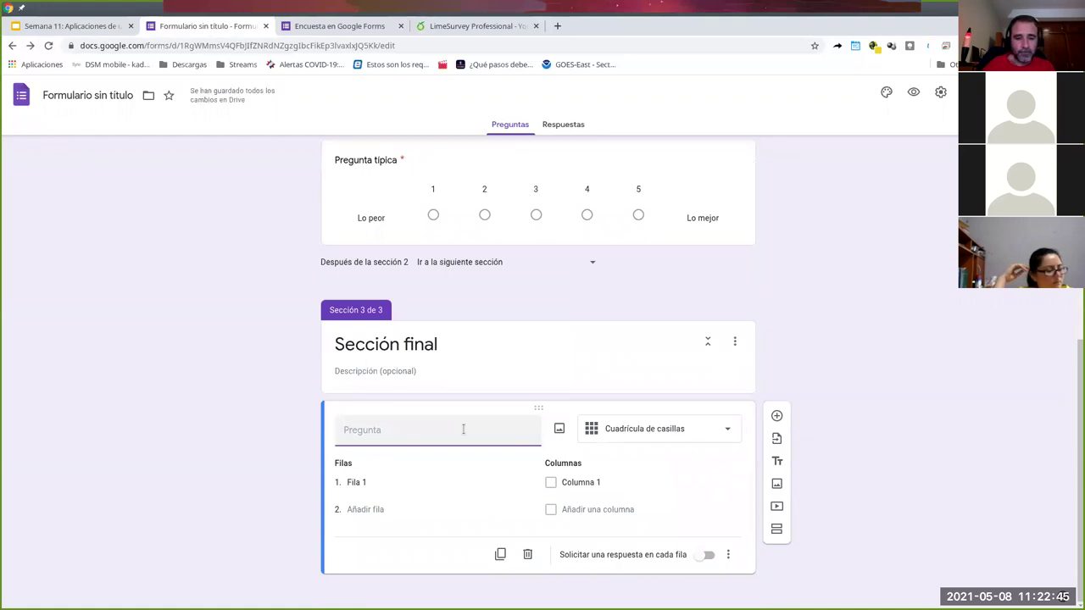
pyautogui.write('e')
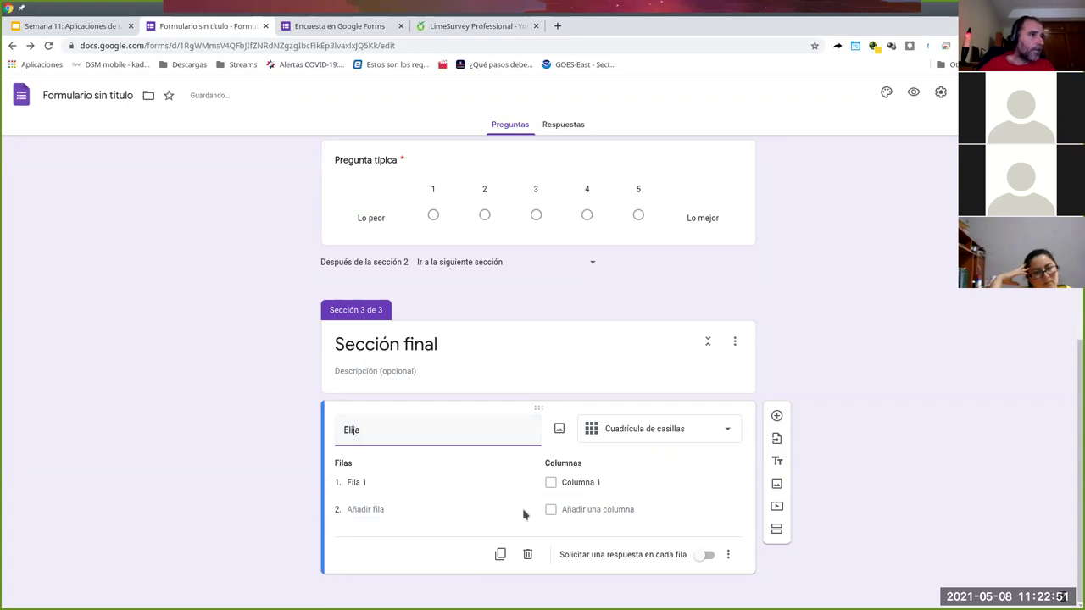
pyautogui.click(415, 510)
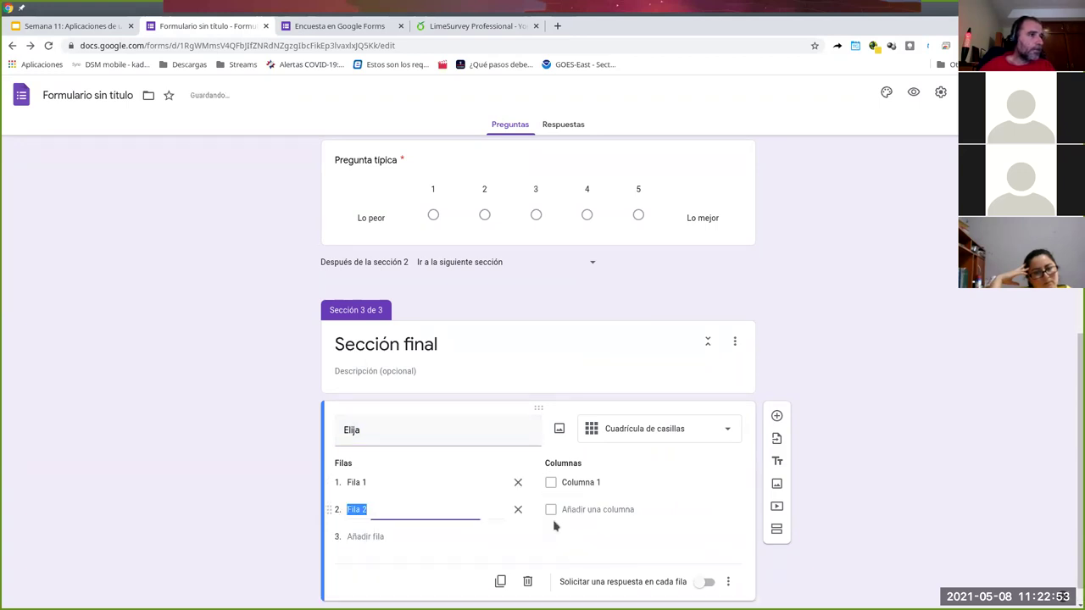
pyautogui.click(619, 510)
pyautogui.scroll(-1, 639, 534)
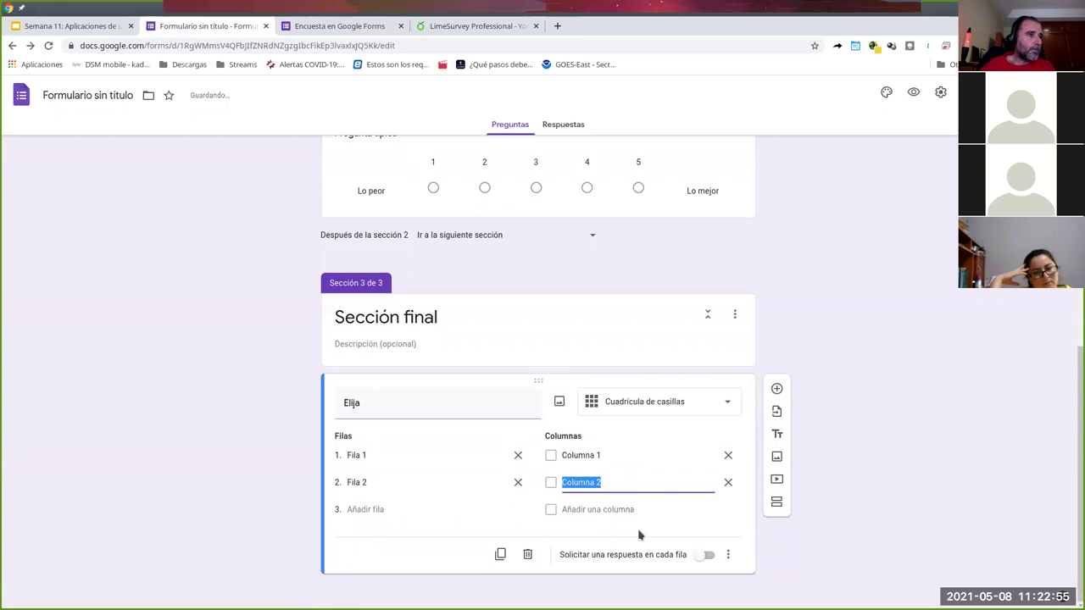
pyautogui.click(710, 557)
# - Route Opción 3 of the first question to Sección final and leave the old preview
pyautogui.scroll(5, 812, 493)
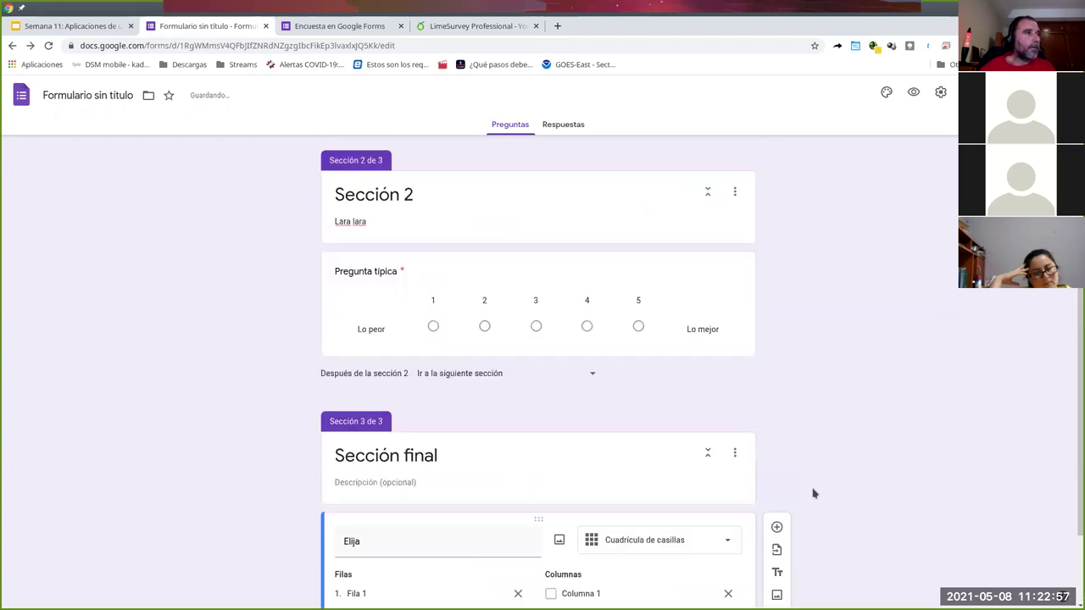
pyautogui.scroll(2, 812, 494)
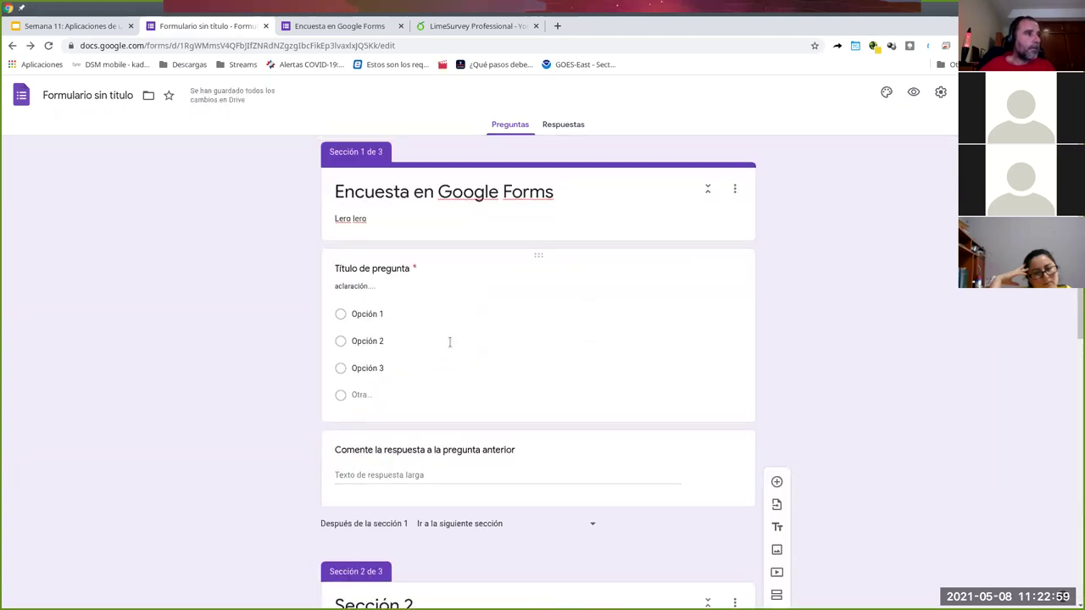
pyautogui.click(450, 342)
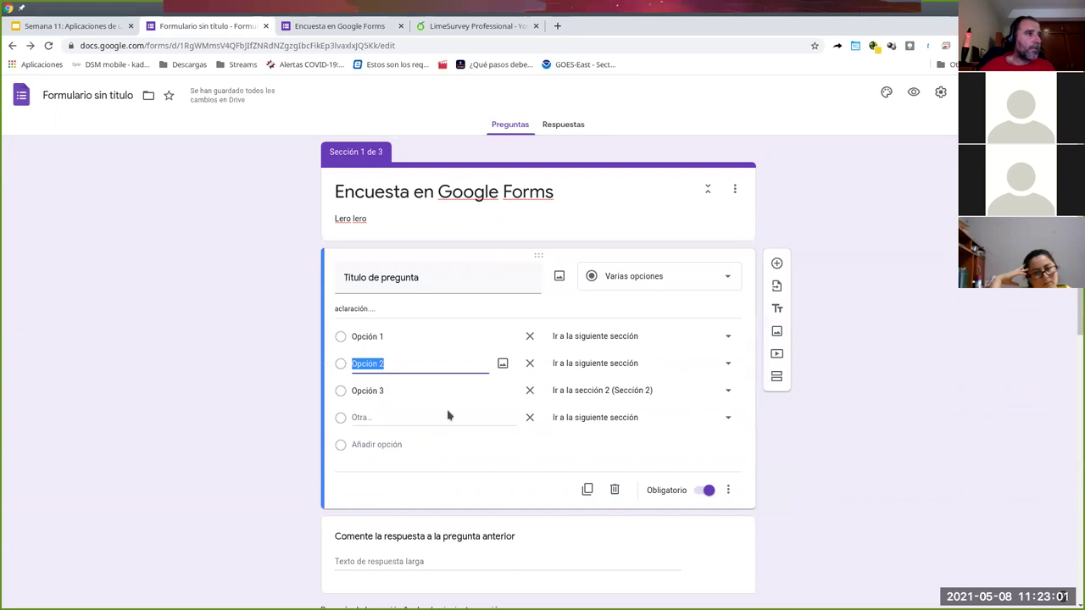
pyautogui.click(443, 392)
pyautogui.click(638, 393)
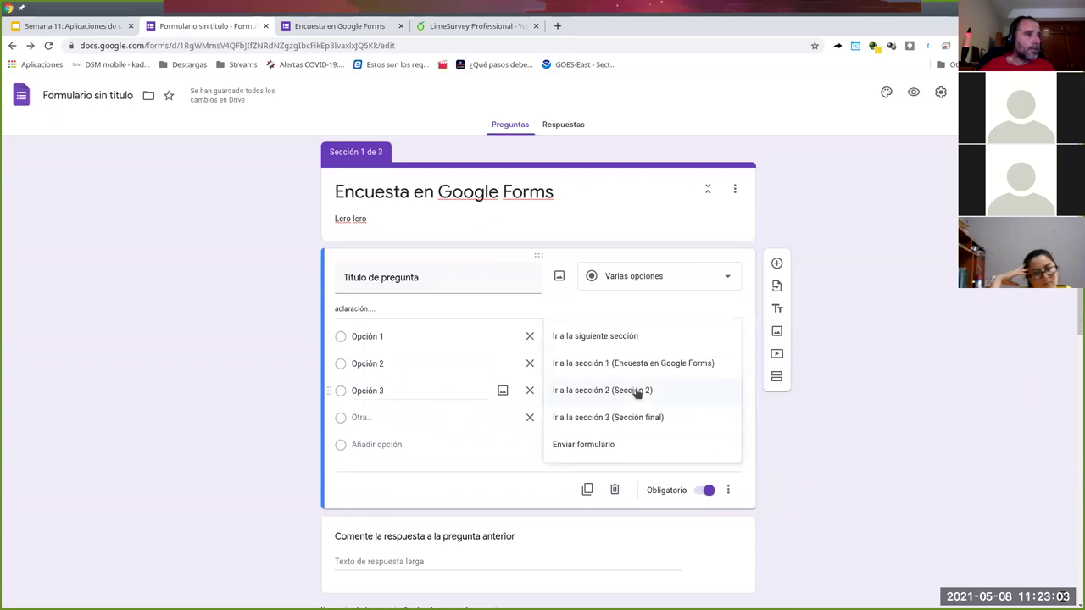
pyautogui.click(644, 417)
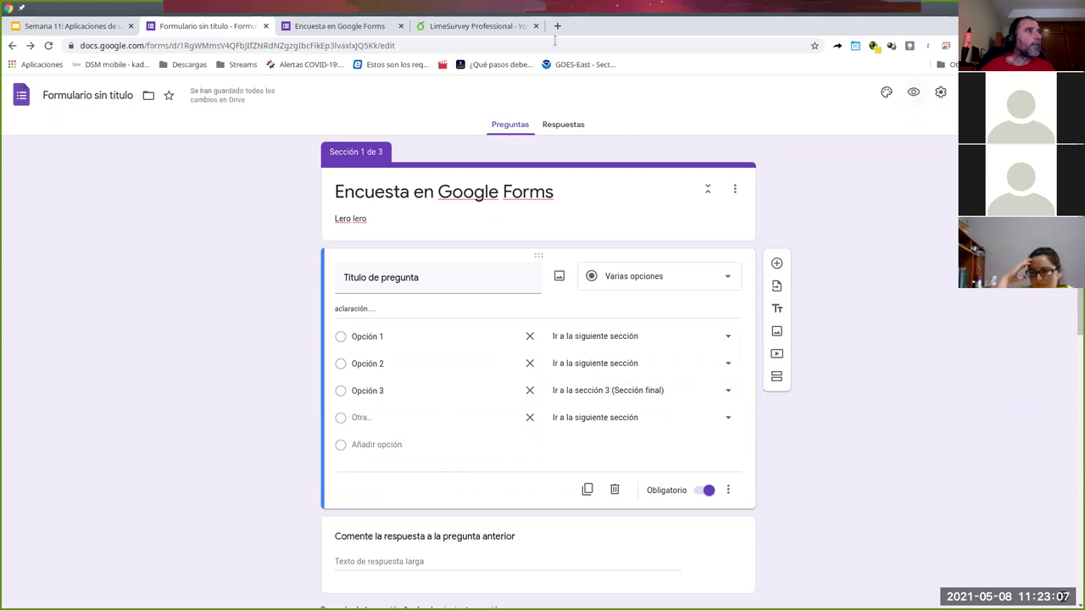
pyautogui.click(382, 27)
pyautogui.click(642, 134)
# - In a fresh preview, choose Opción 3 with comment 'sasewa' and advance to the next page
pyautogui.click(914, 95)
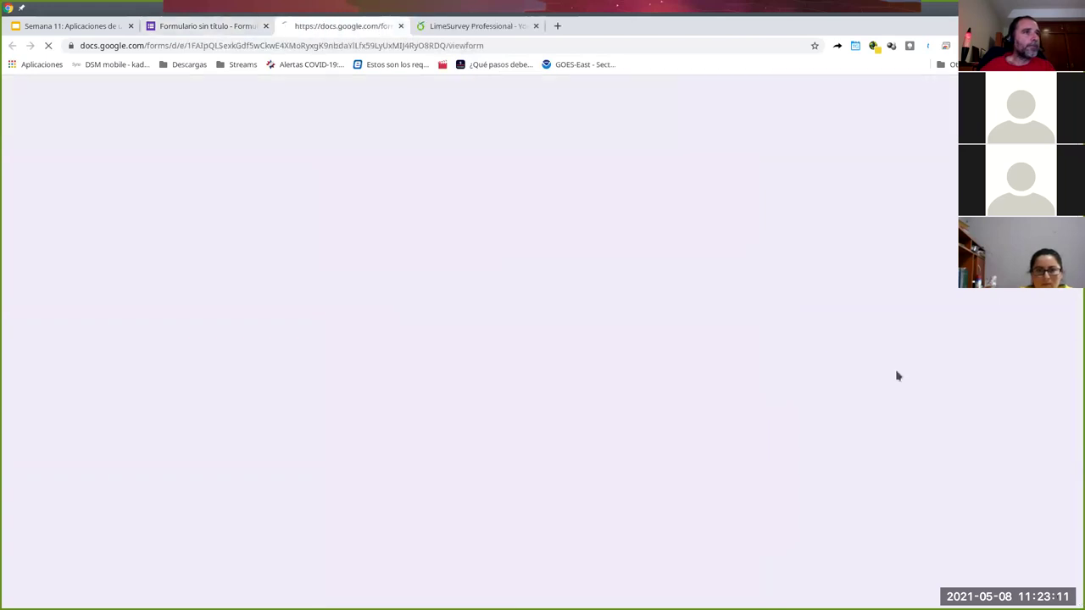
pyautogui.click(381, 288)
pyautogui.click(422, 394)
pyautogui.write('sasewa')
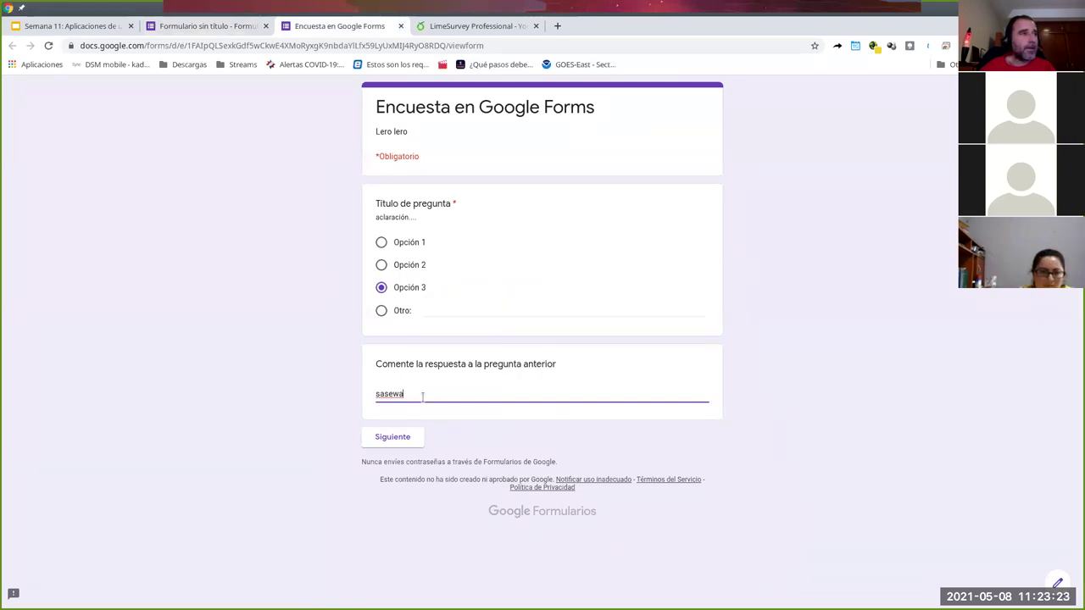
pyautogui.click(410, 438)
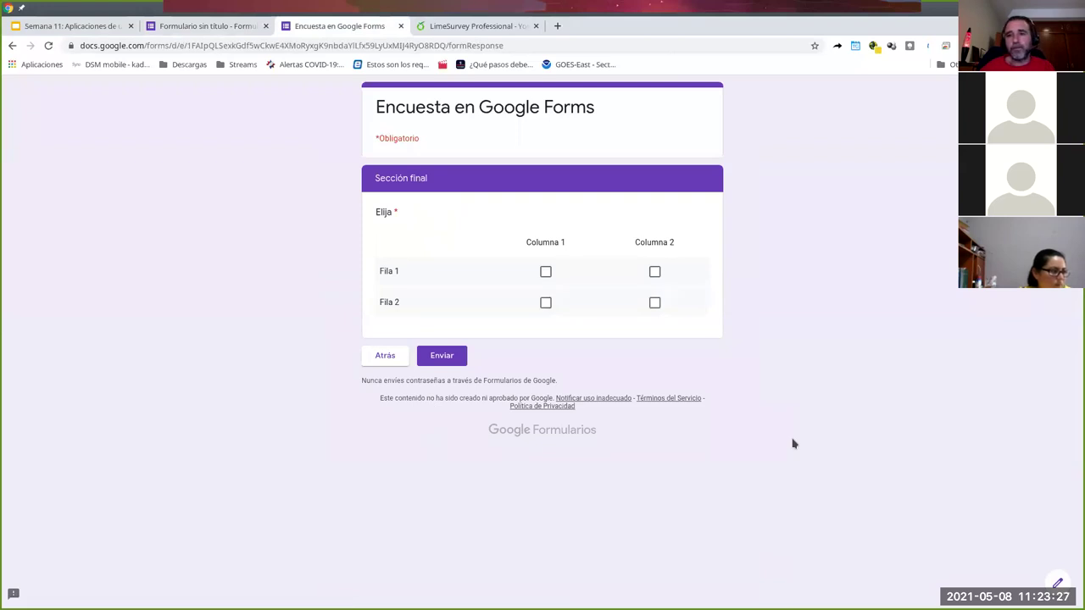
# - Go back, switch to Opción 2, advance to Sección 2, rate 3, then close the preview
pyautogui.click(384, 356)
pyautogui.click(381, 265)
pyautogui.click(404, 438)
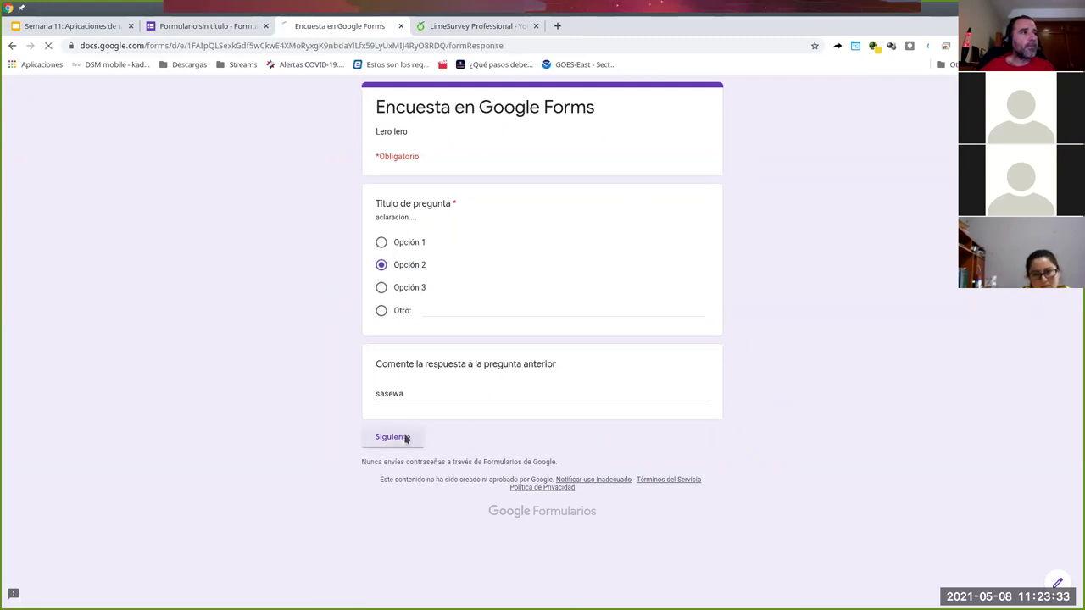
pyautogui.click(540, 310)
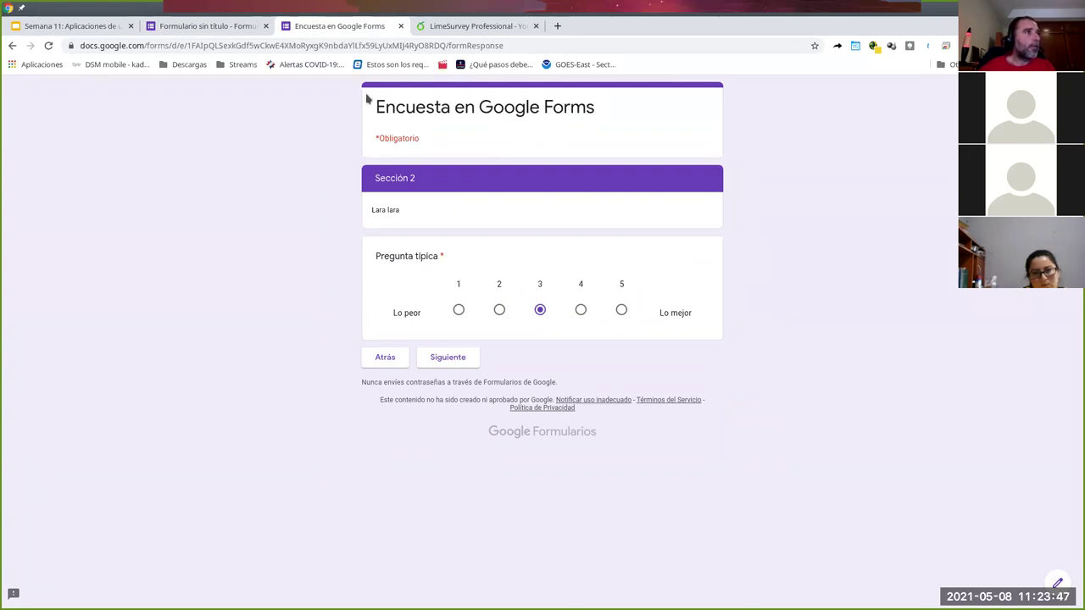
pyautogui.click(400, 26)
pyautogui.click(646, 131)
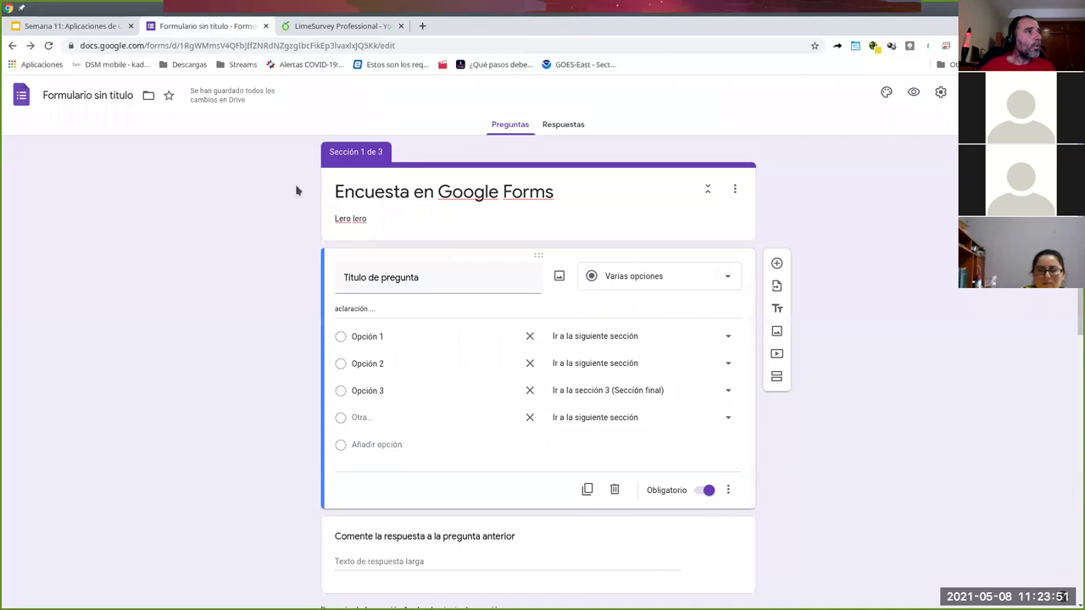
# - In the Enviar dialog, view the link option and the embed HTML code
pyautogui.scroll(-2, 843, 353)
pyautogui.scroll(2, 846, 347)
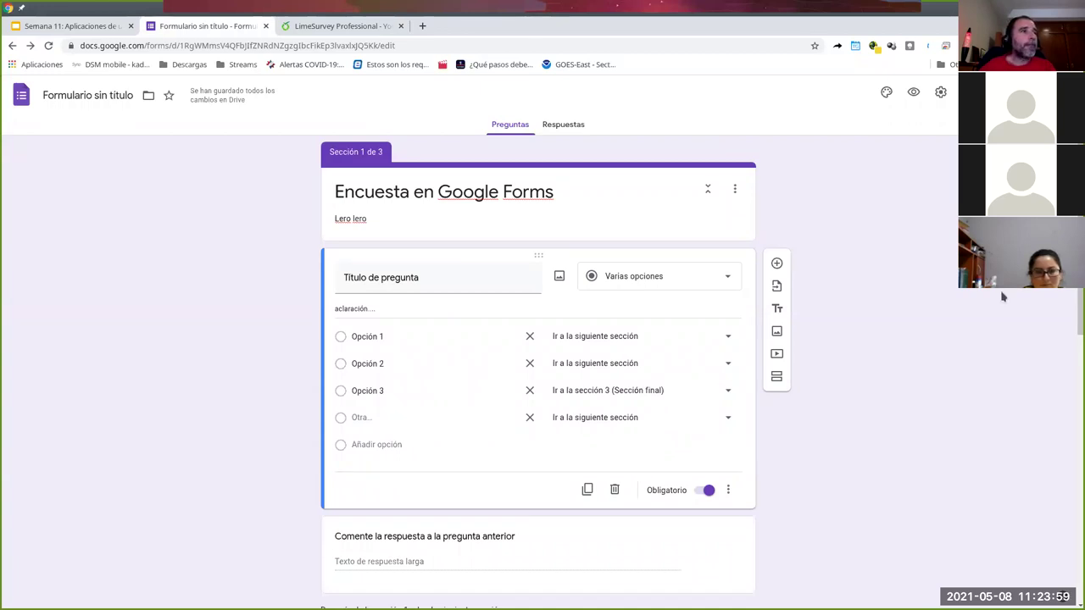
pyautogui.scroll(-3, 997, 299)
pyautogui.scroll(3, 995, 299)
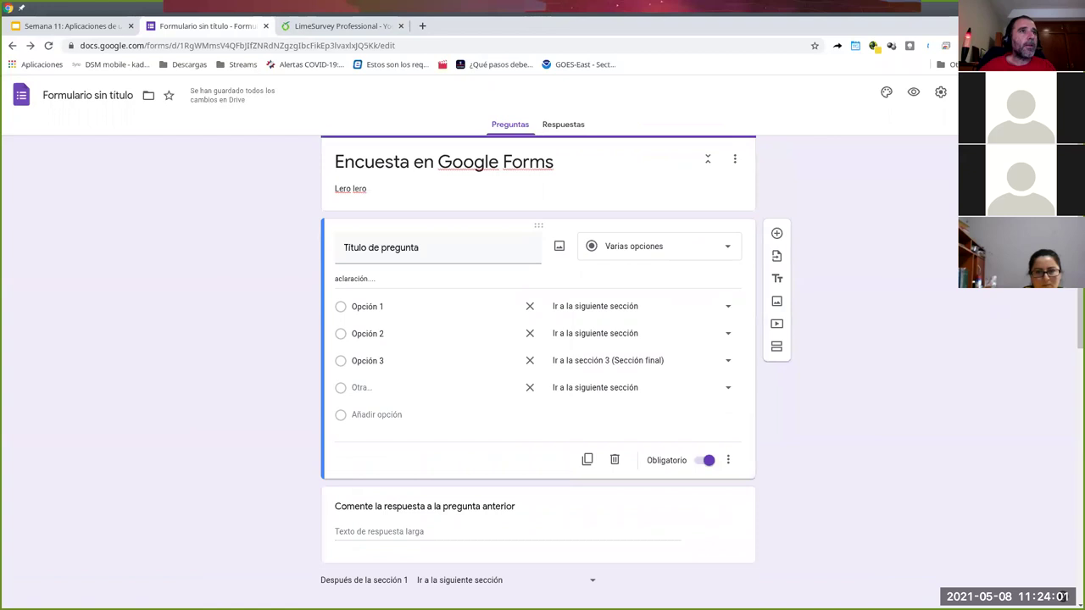
pyautogui.click(1005, 92)
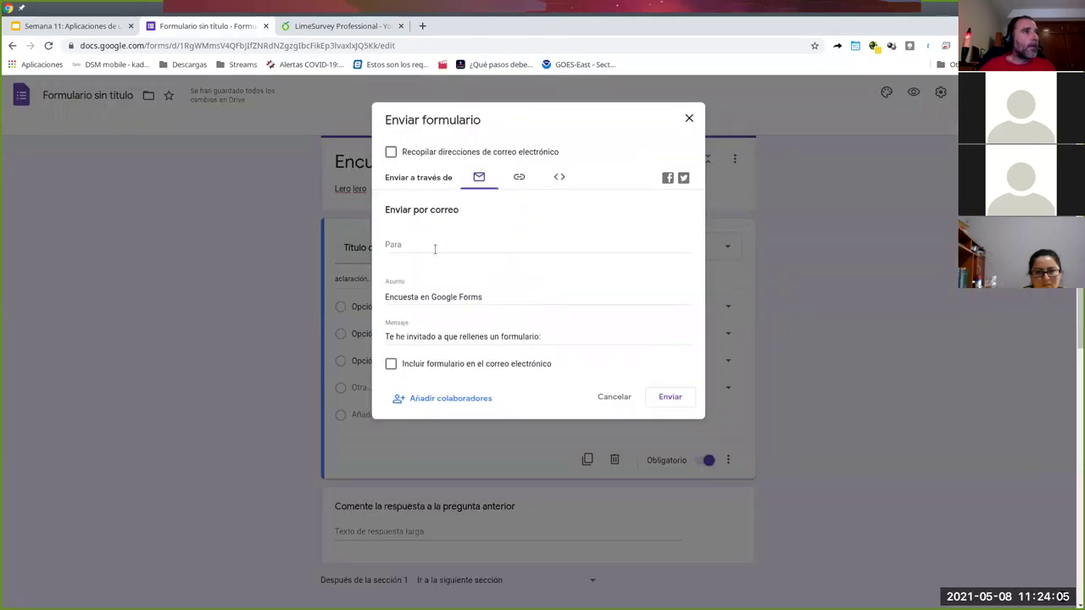
pyautogui.click(519, 177)
pyautogui.click(563, 179)
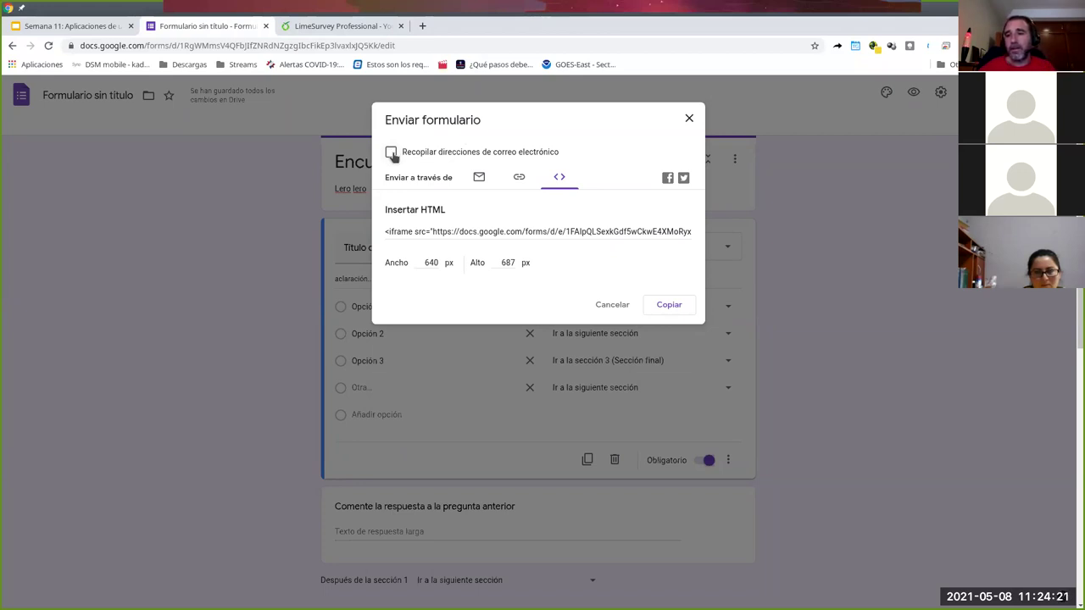
pyautogui.click(518, 177)
# - Shorten the form link with Acortar URL, copy it, and close the Enviar dialog
pyautogui.click(426, 249)
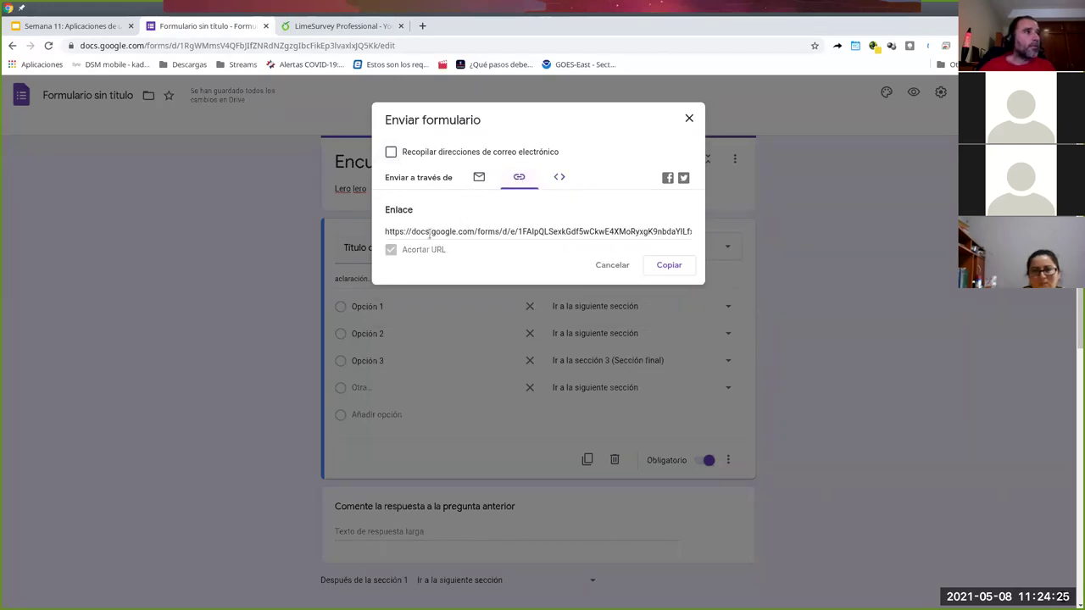
pyautogui.rightClick(429, 231)
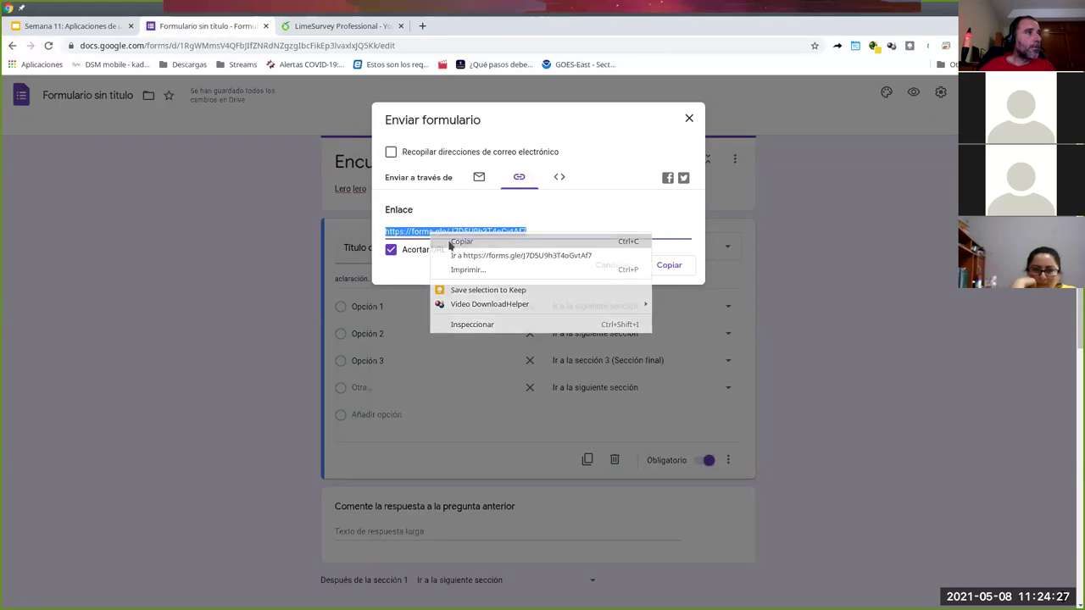
pyautogui.click(442, 239)
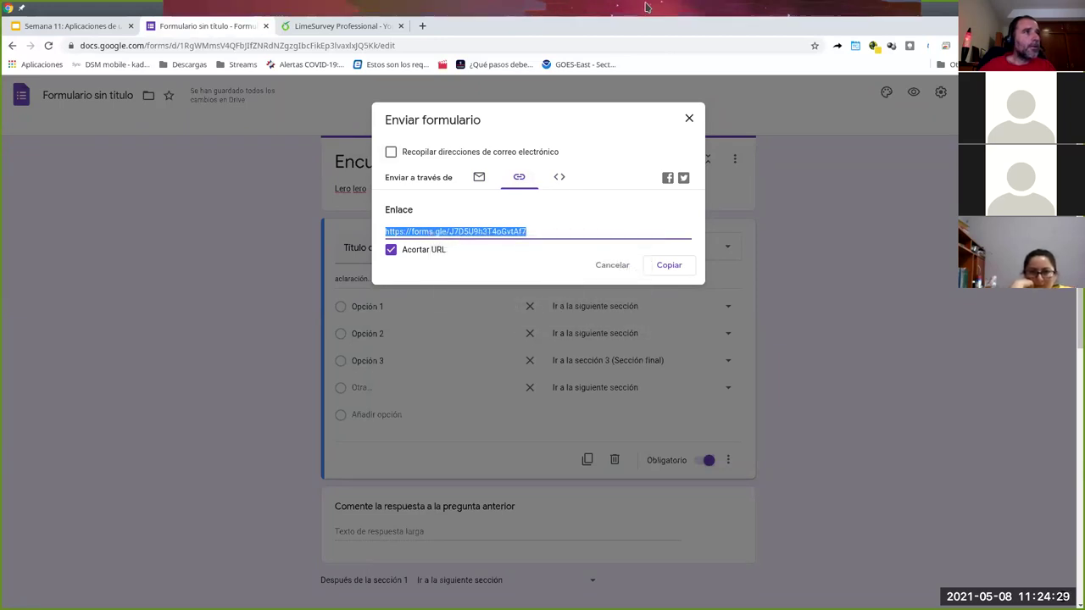
pyautogui.click(901, 20)
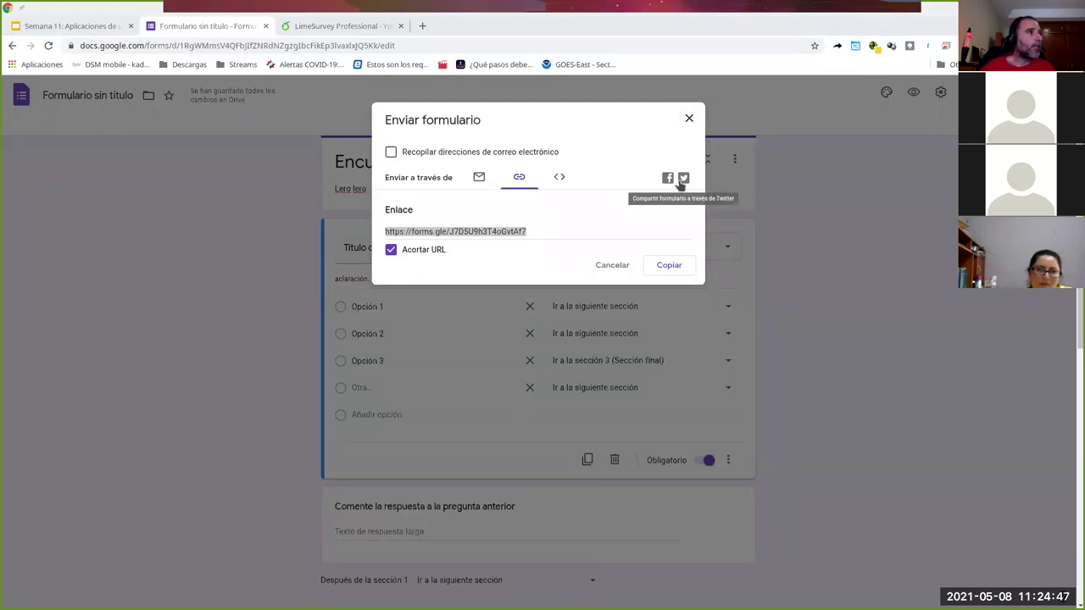
pyautogui.click(612, 266)
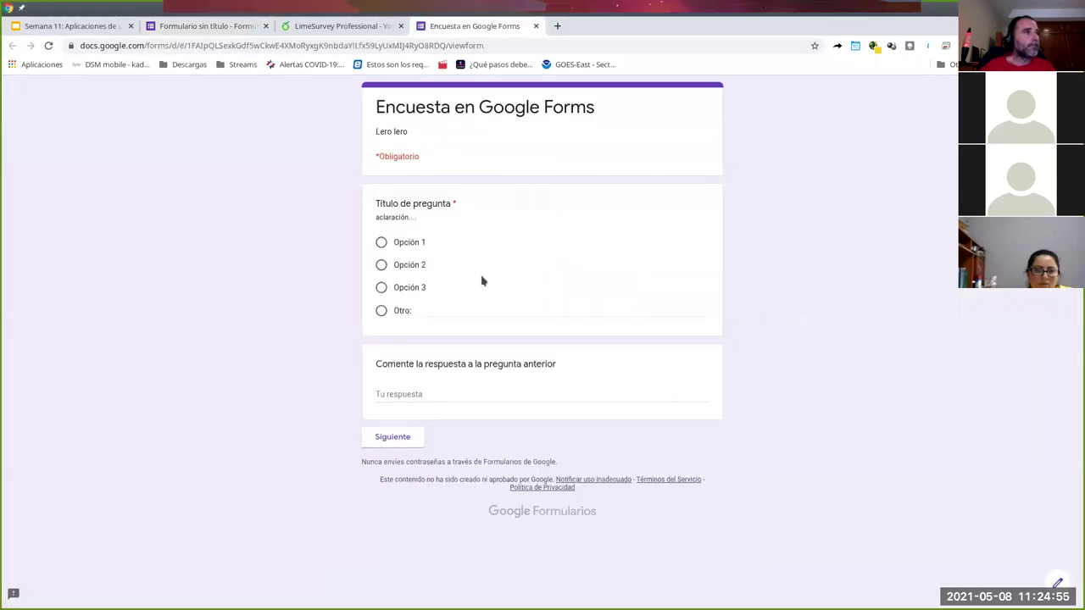
# - Submit Opción 2, comment 'cosa quisicosa', rating 2, and Fila 1/Columna 1, Fila 2/Columna 2
pyautogui.click(381, 264)
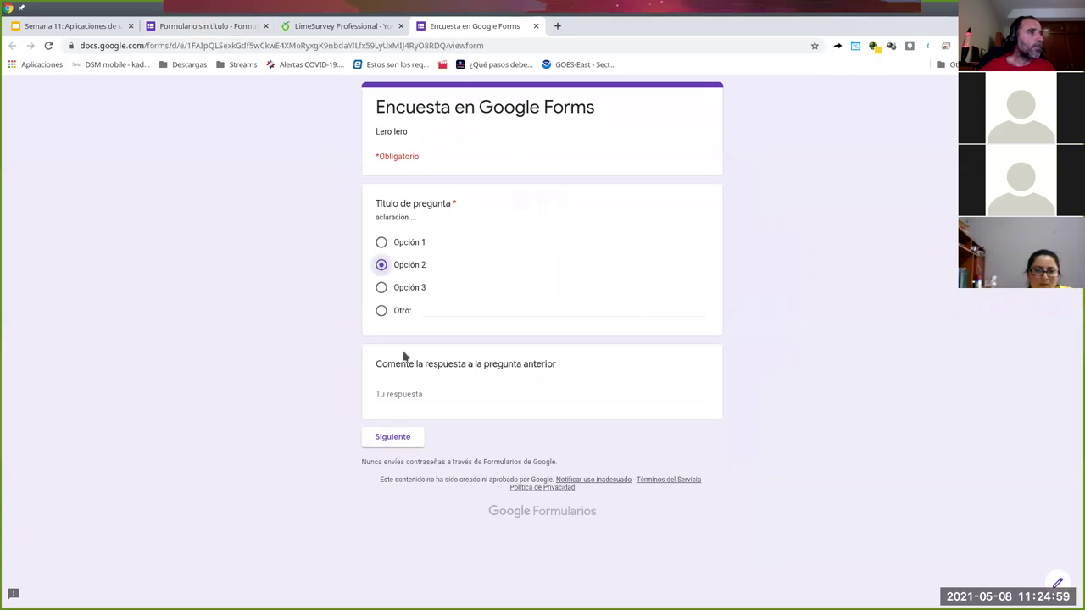
pyautogui.click(403, 399)
pyautogui.write('cosa quisicosa')
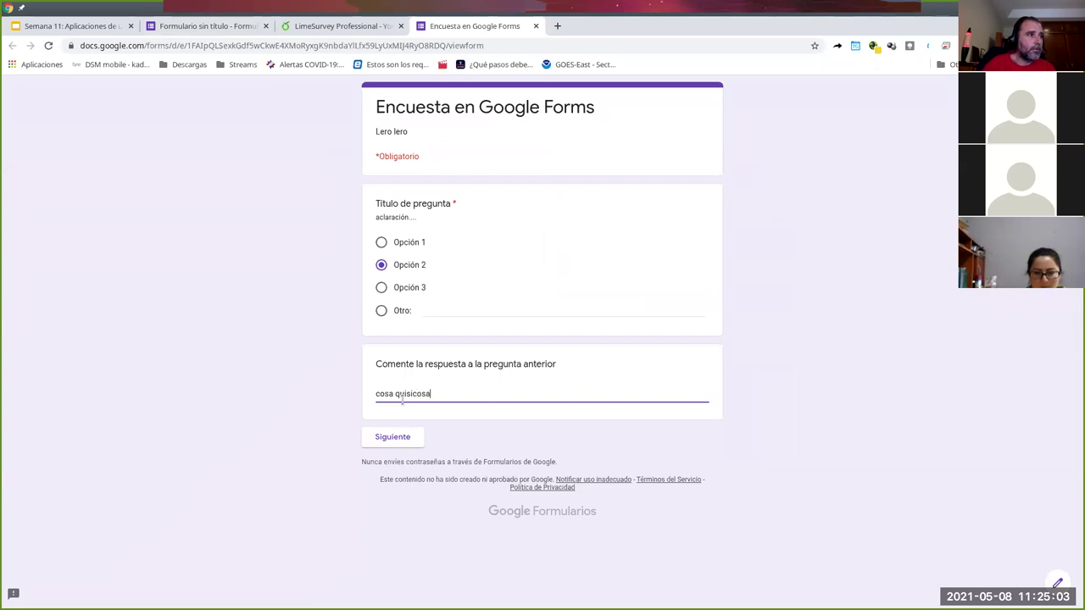
pyautogui.click(387, 437)
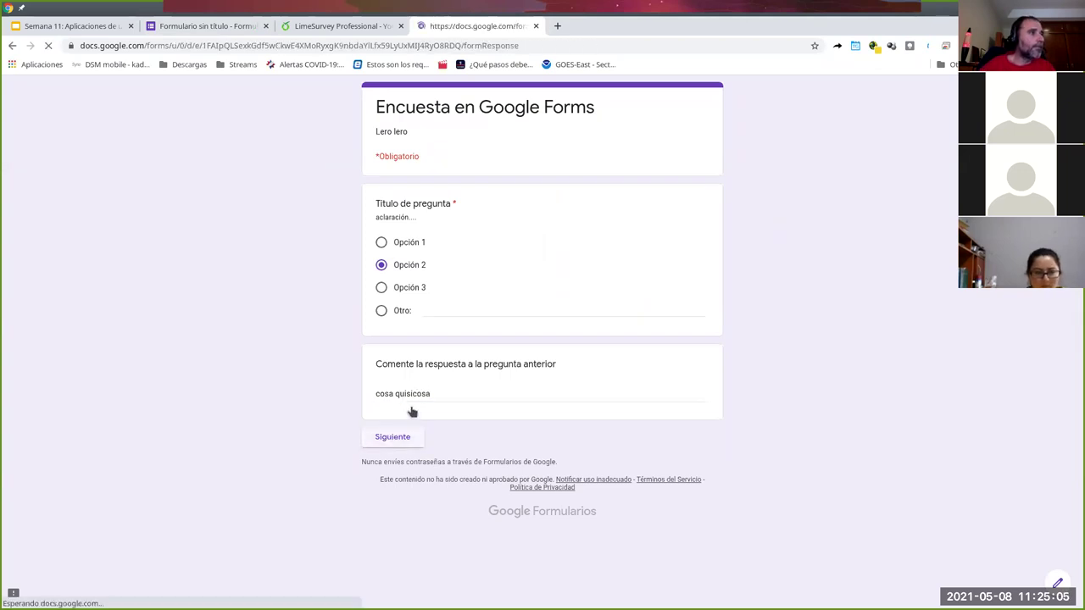
pyautogui.click(499, 311)
pyautogui.click(456, 359)
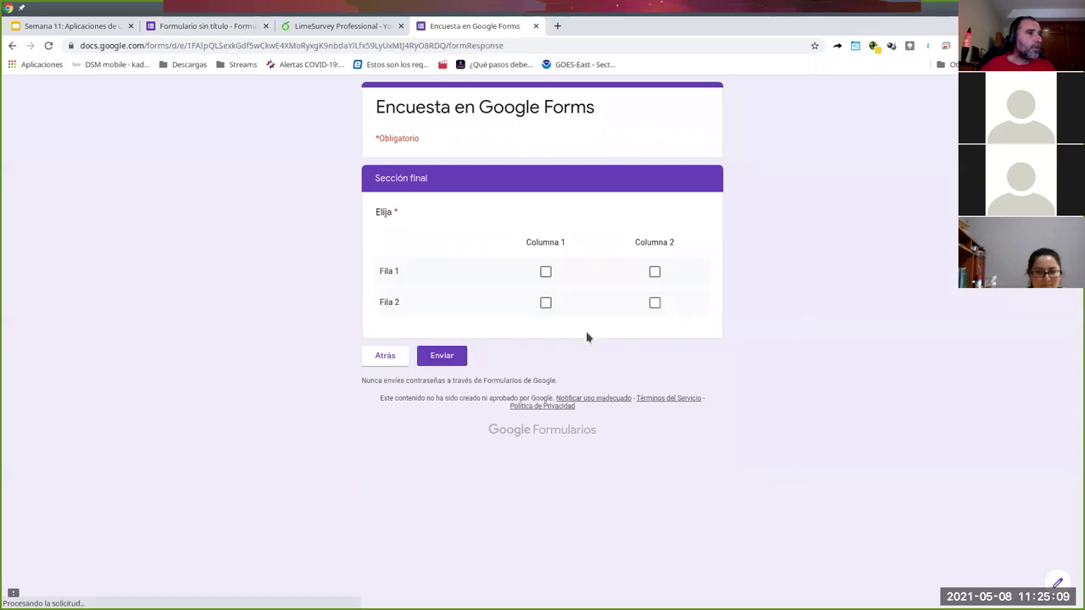
pyautogui.click(545, 272)
pyautogui.click(656, 305)
pyautogui.click(440, 357)
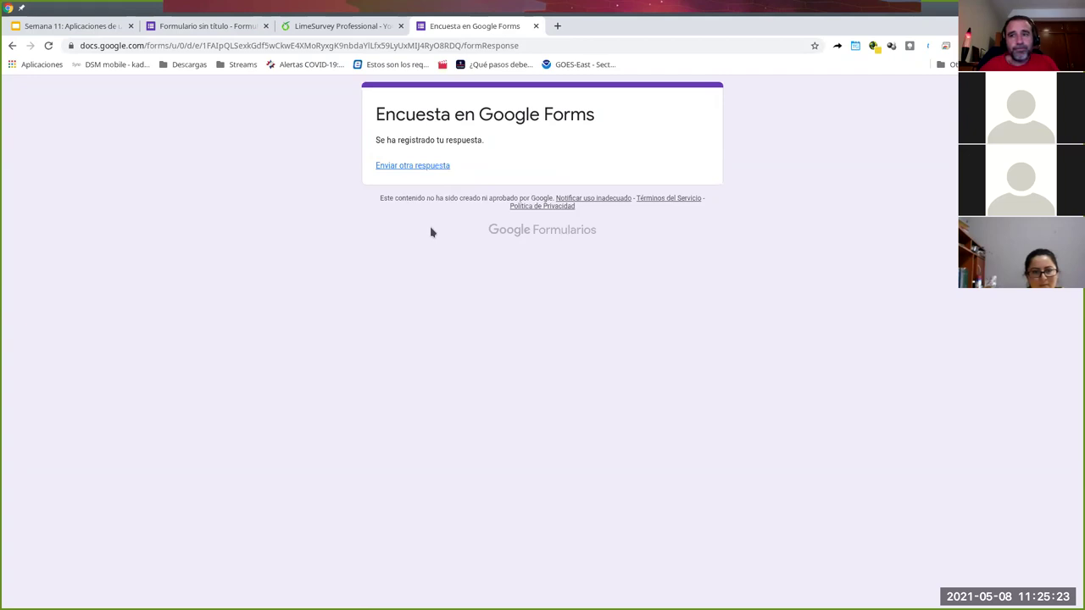
pyautogui.click(220, 26)
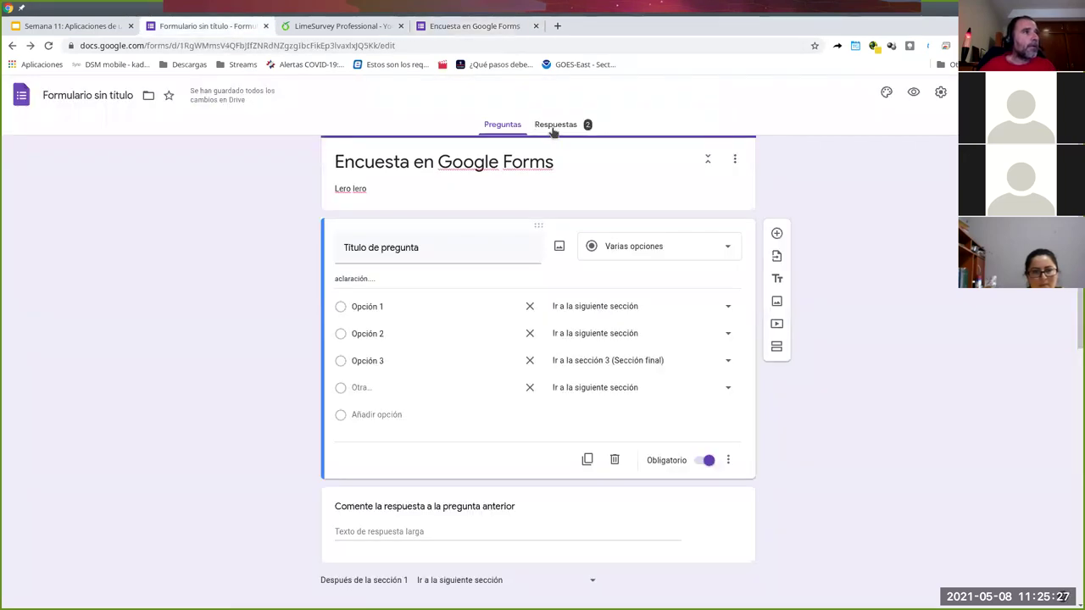
# - View the Respuestas summary of 2 responses, then switch off accepting responses
pyautogui.click(553, 127)
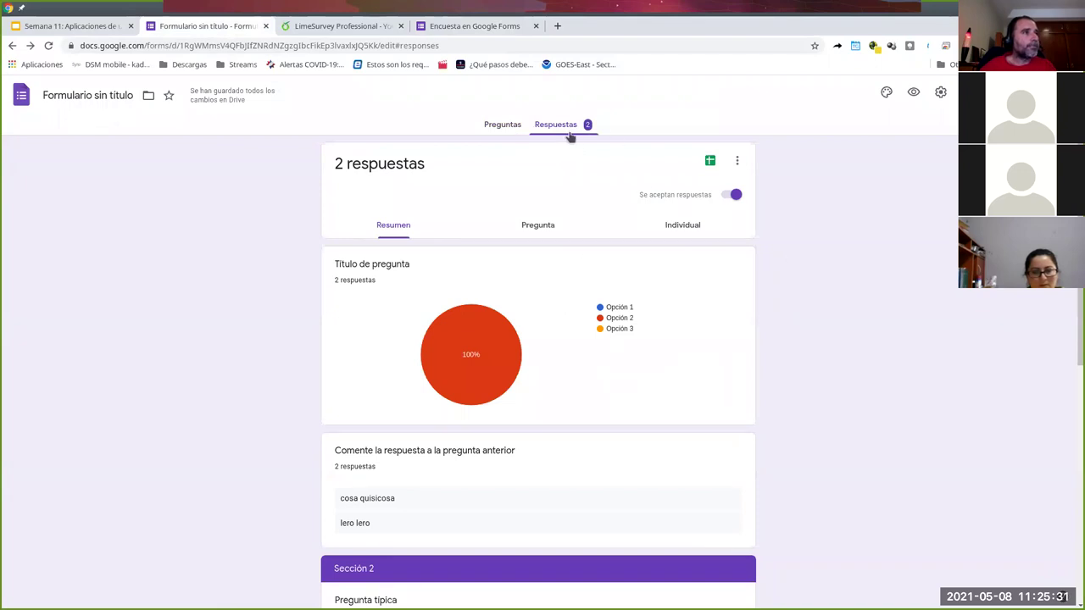
pyautogui.click(507, 126)
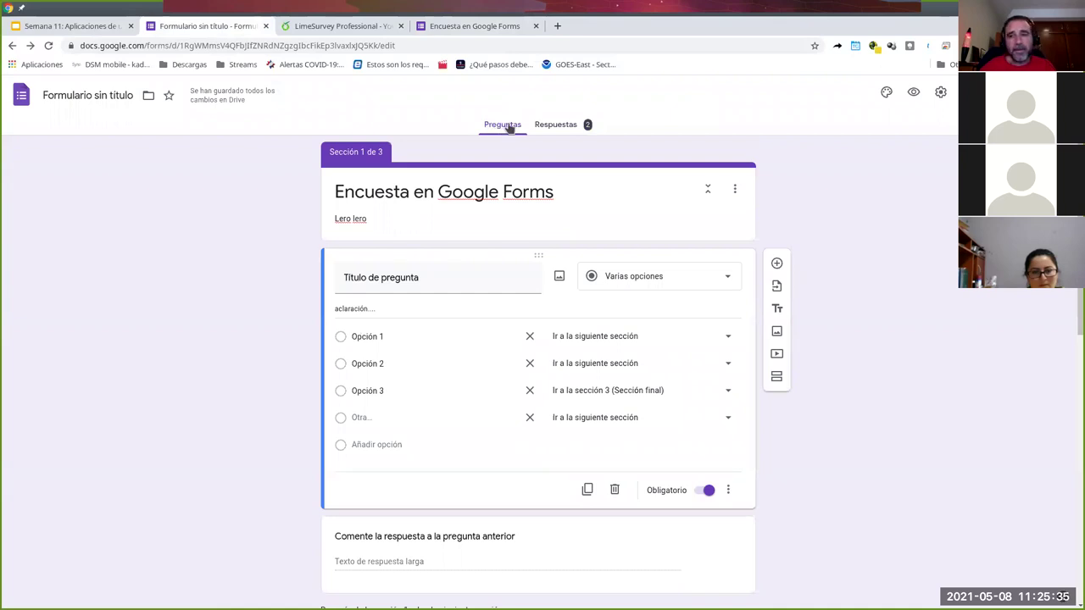
pyautogui.click(559, 127)
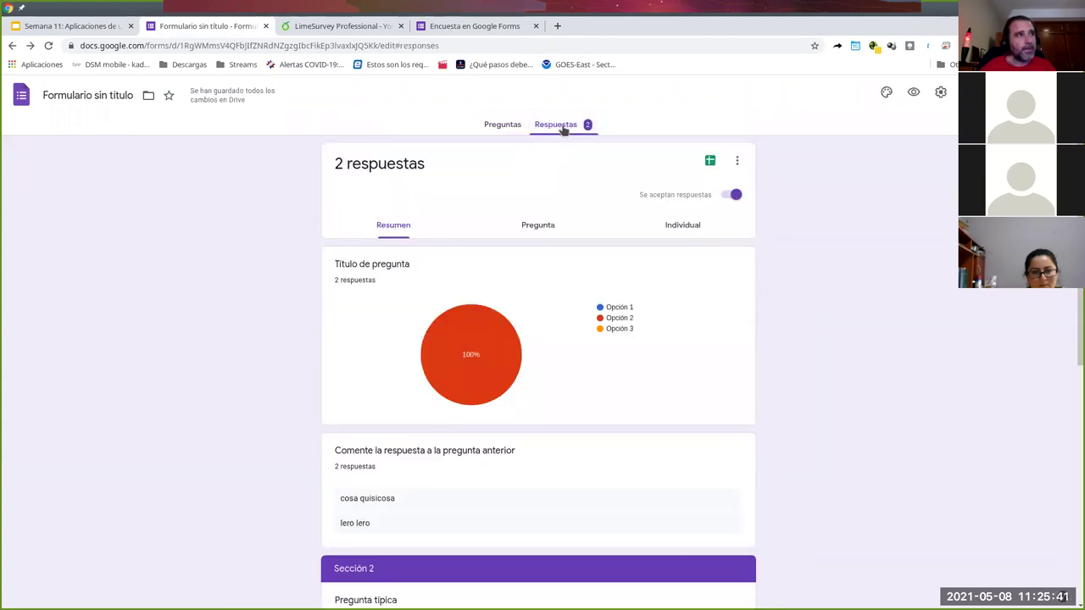
pyautogui.scroll(-2, 762, 264)
pyautogui.scroll(2, 746, 262)
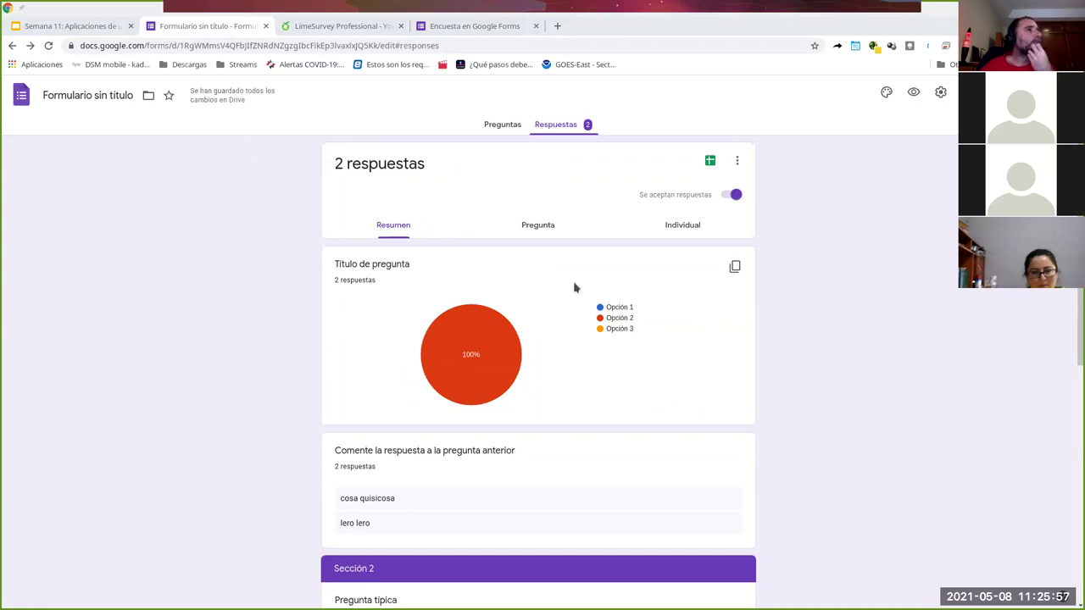
pyautogui.click(725, 200)
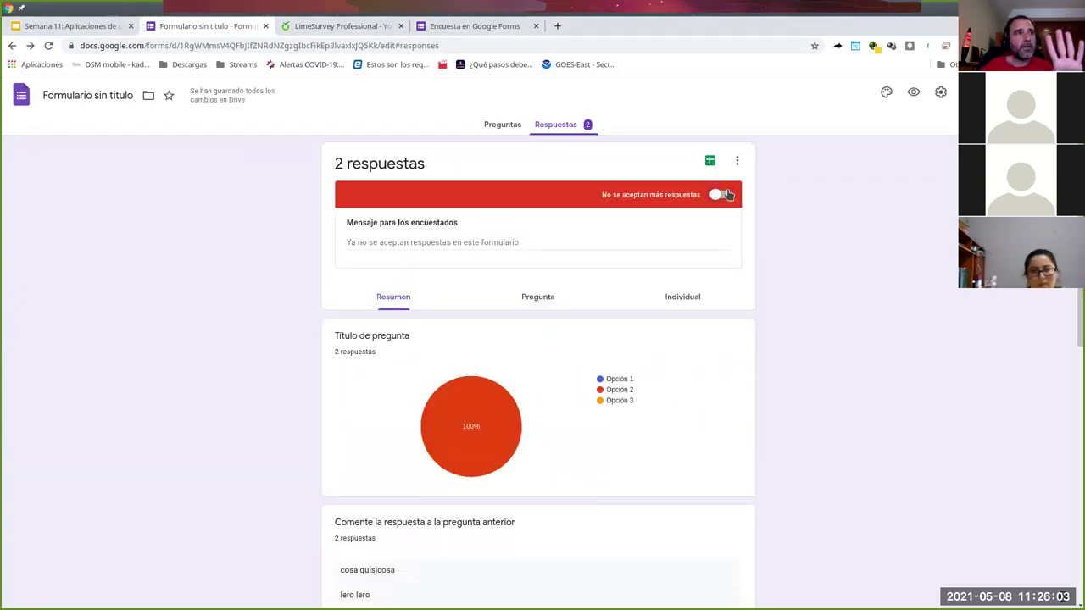
pyautogui.click(724, 194)
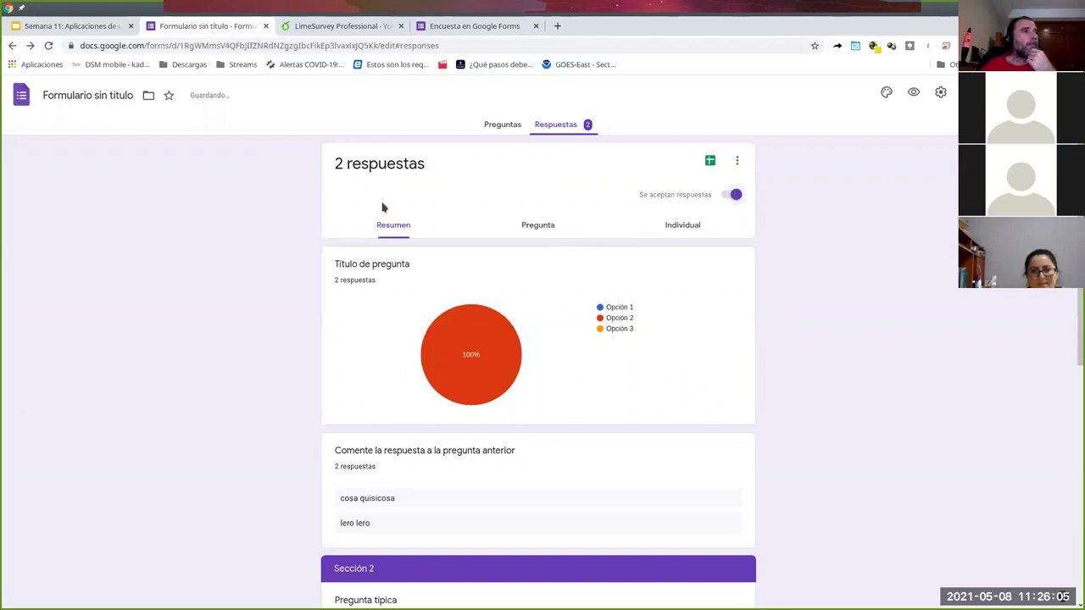
pyautogui.click(48, 46)
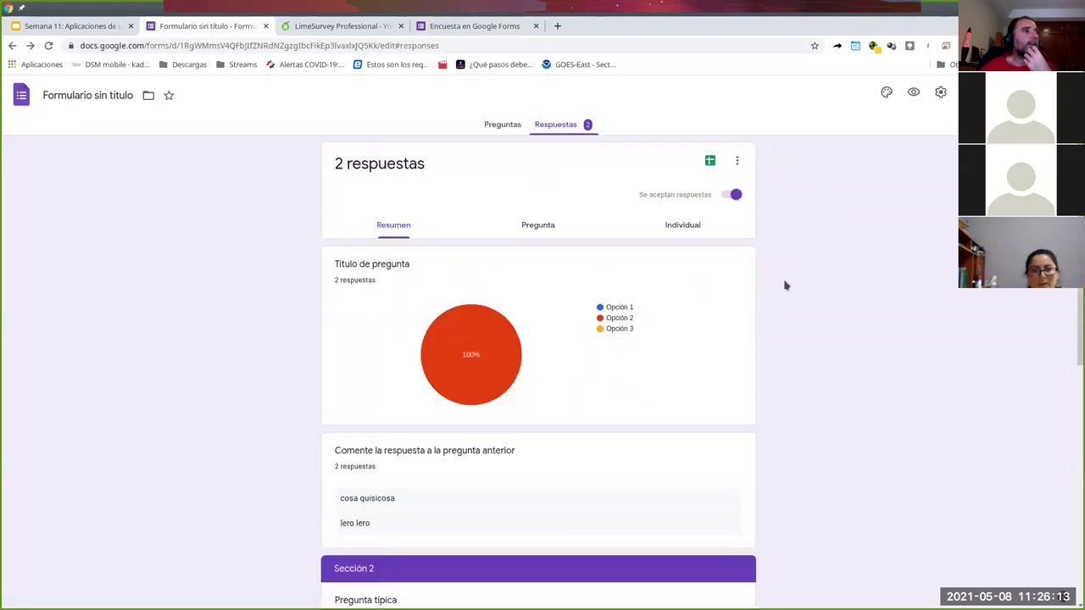
pyautogui.scroll(-5, 734, 286)
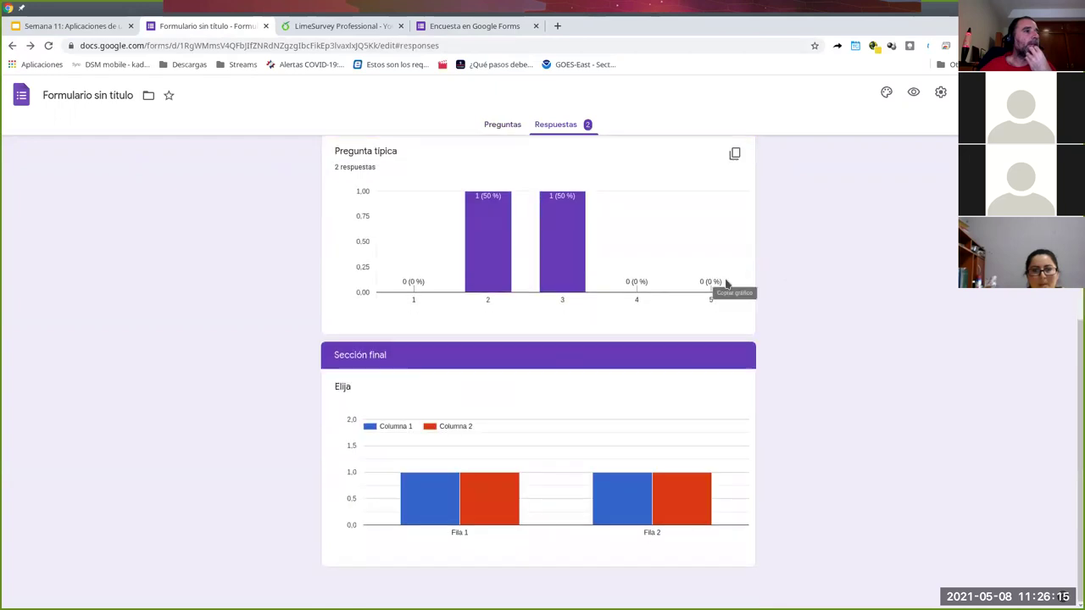
pyautogui.scroll(6, 727, 283)
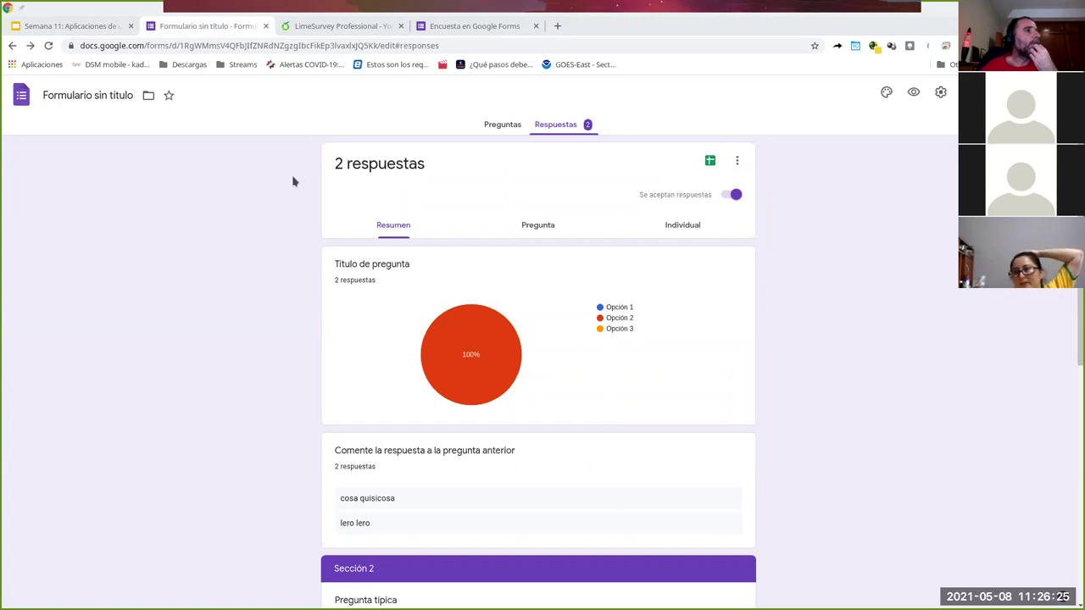
pyautogui.scroll(-1, 624, 353)
pyautogui.scroll(1, 593, 339)
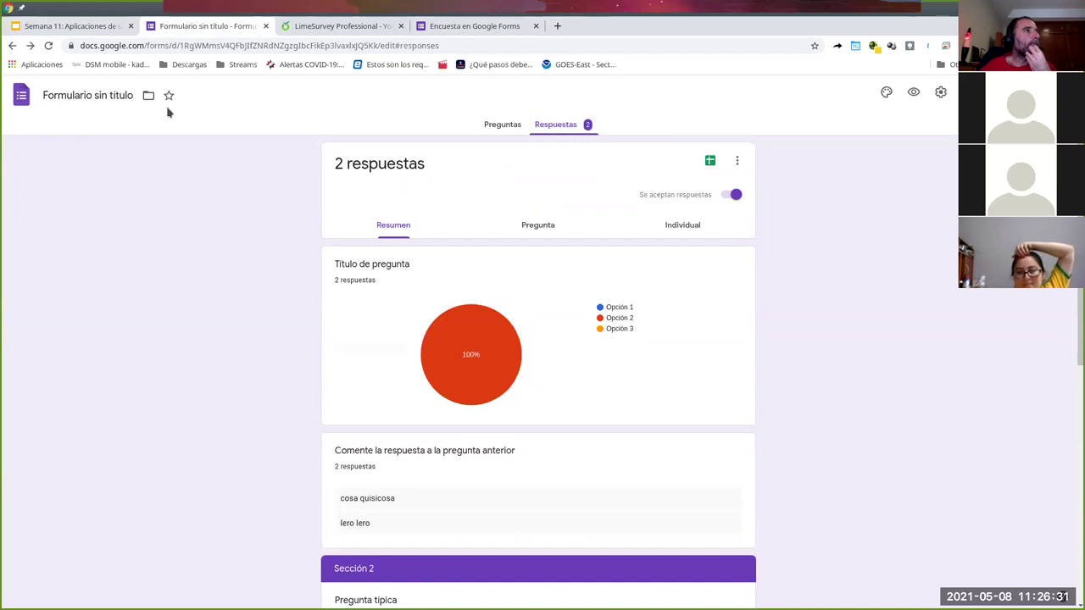
# - Reload the form, then view the Respuestas summary and the per-question view
pyautogui.click(48, 45)
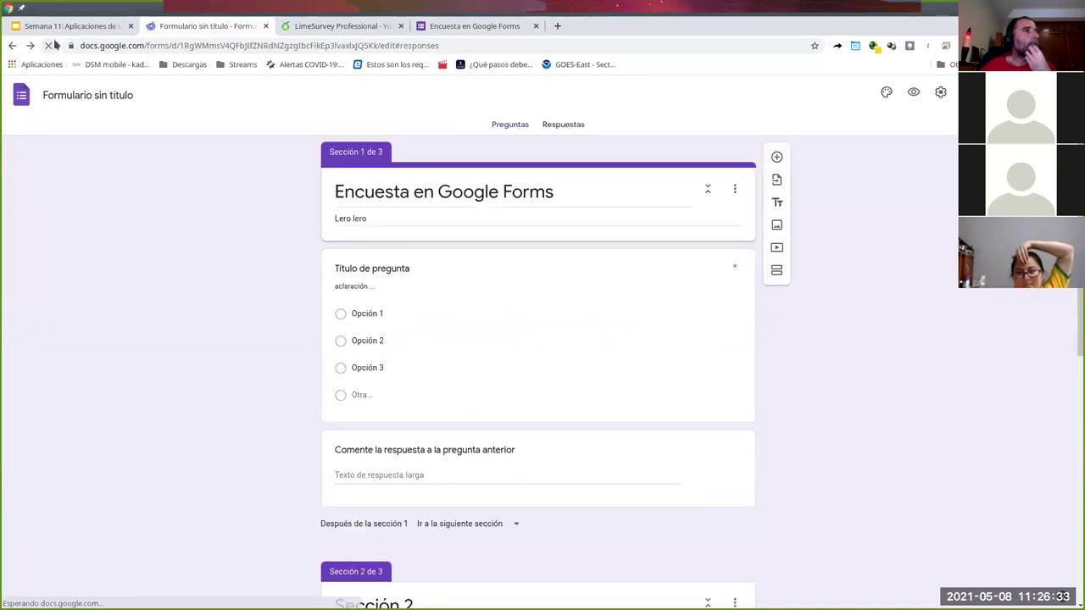
pyautogui.click(561, 125)
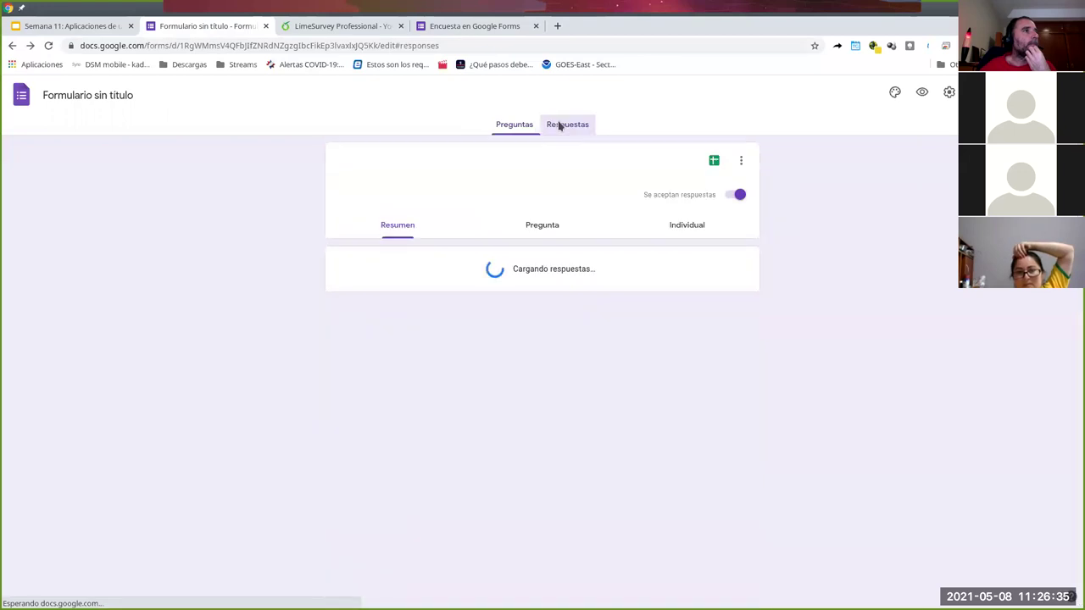
pyautogui.scroll(-1, 639, 266)
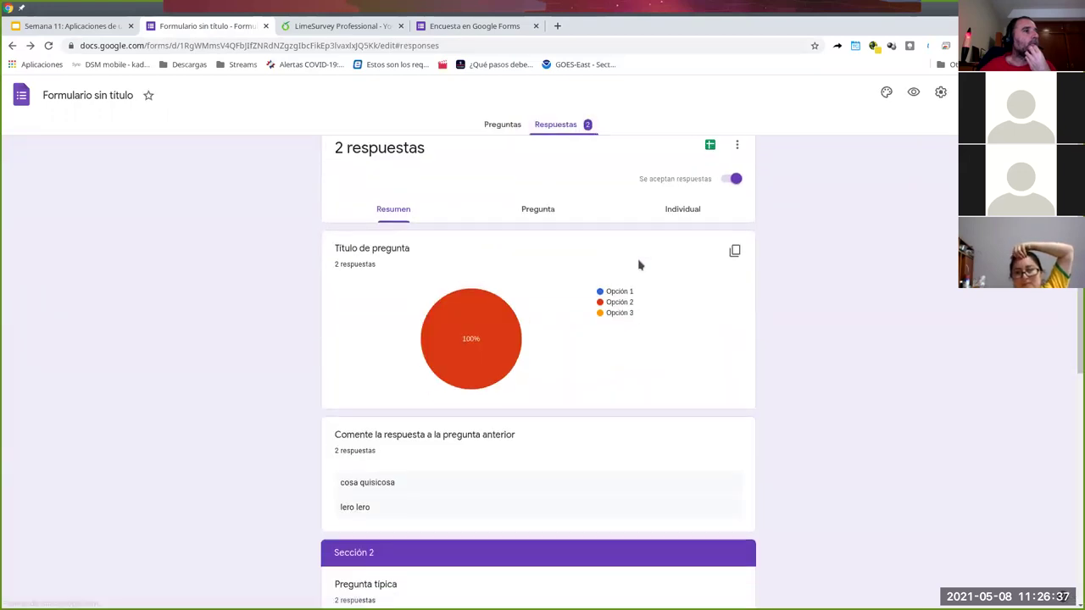
pyautogui.scroll(1, 639, 267)
pyautogui.click(517, 195)
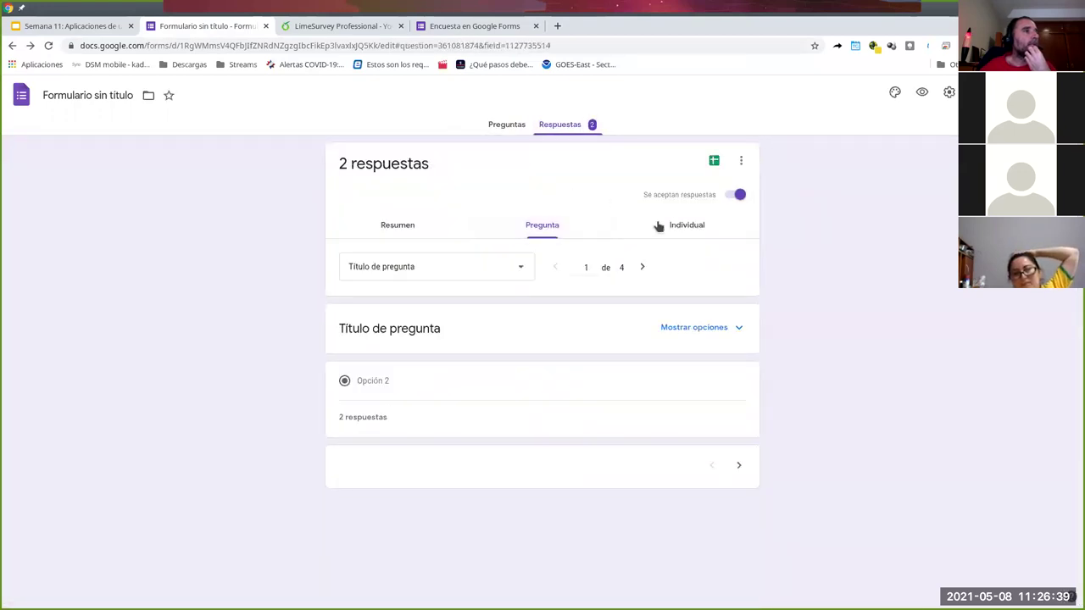
# - Browse individual responses, starting with response 1 of 2: Opción 2, 'cosa quisicosa'
pyautogui.click(689, 226)
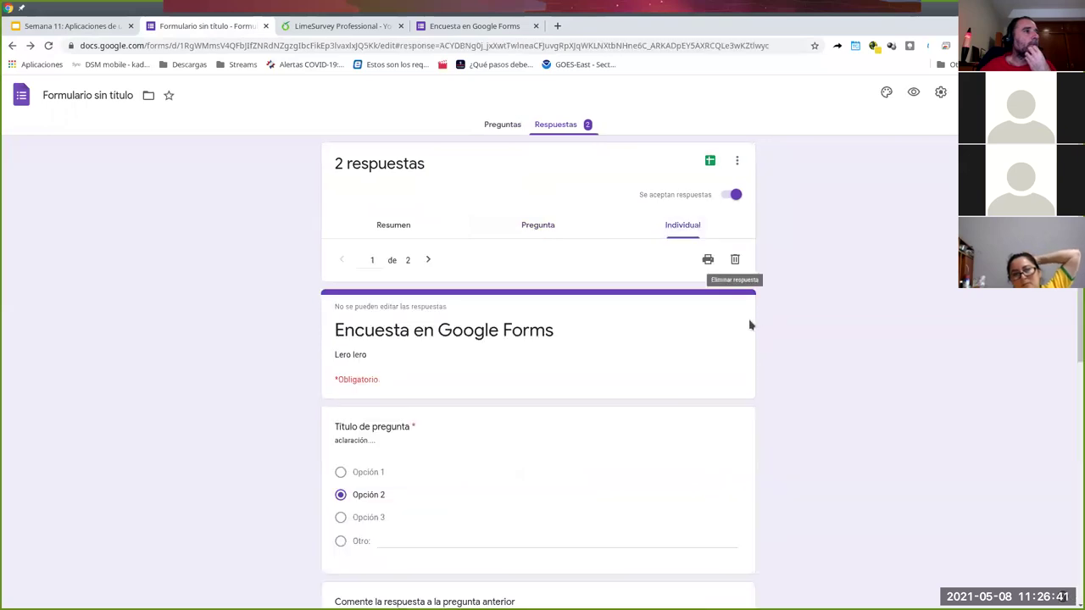
pyautogui.scroll(-5, 703, 395)
pyautogui.scroll(6, 690, 449)
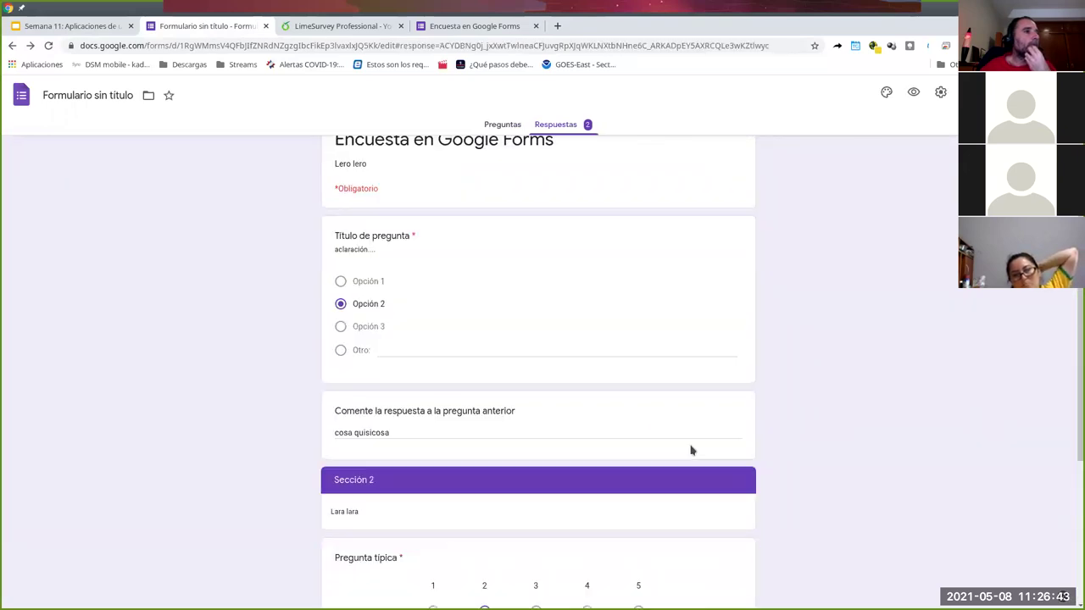
pyautogui.scroll(-6, 684, 435)
pyautogui.scroll(6, 682, 428)
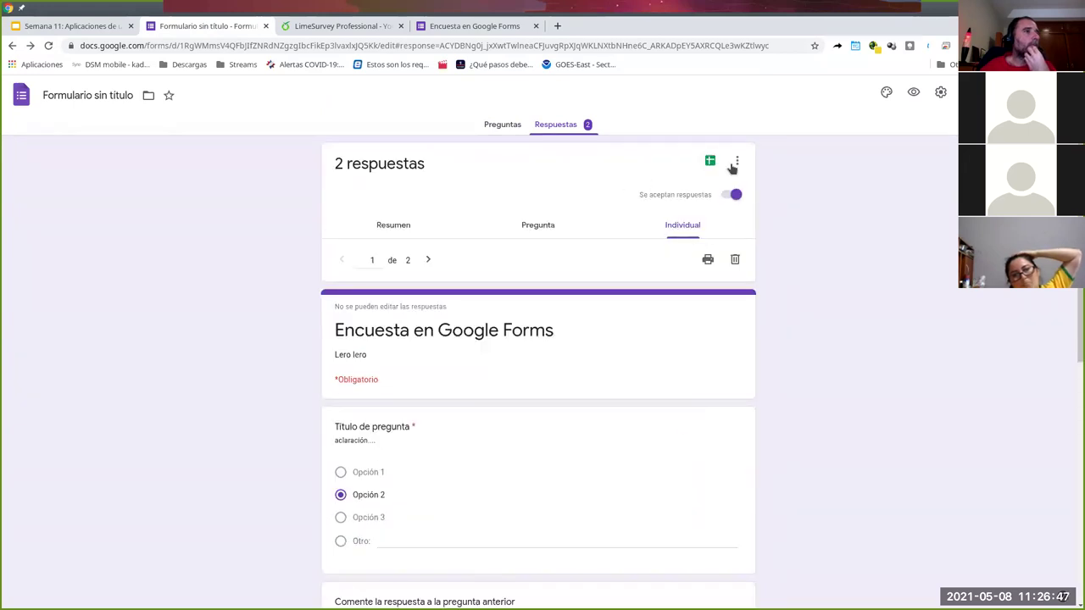
pyautogui.click(737, 164)
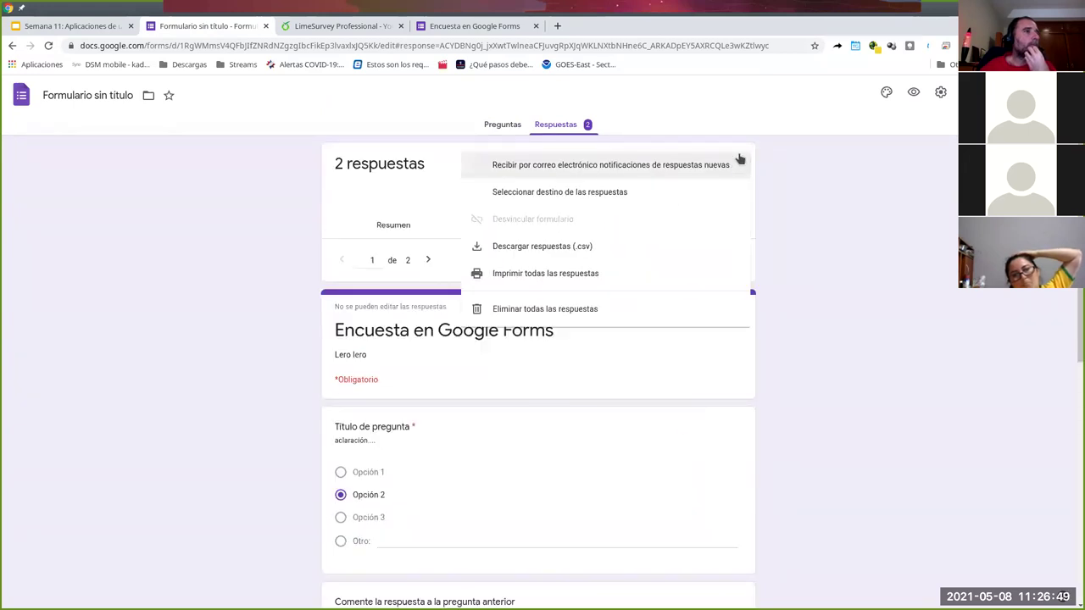
pyautogui.click(225, 171)
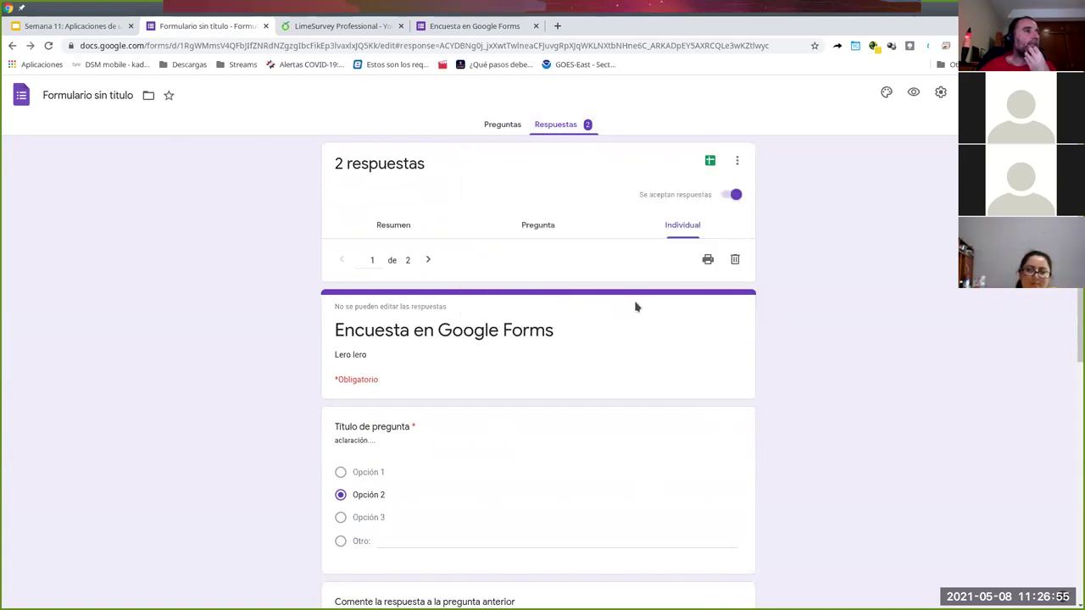
pyautogui.click(382, 226)
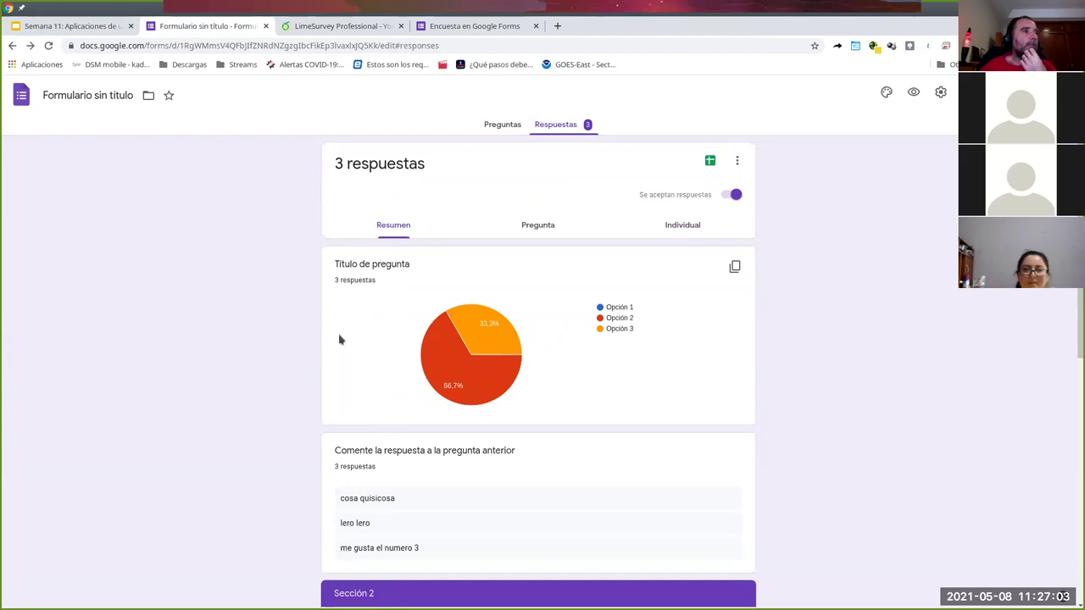
# - Scroll through the Resumen charts as new responses arrive
pyautogui.scroll(-2, 673, 340)
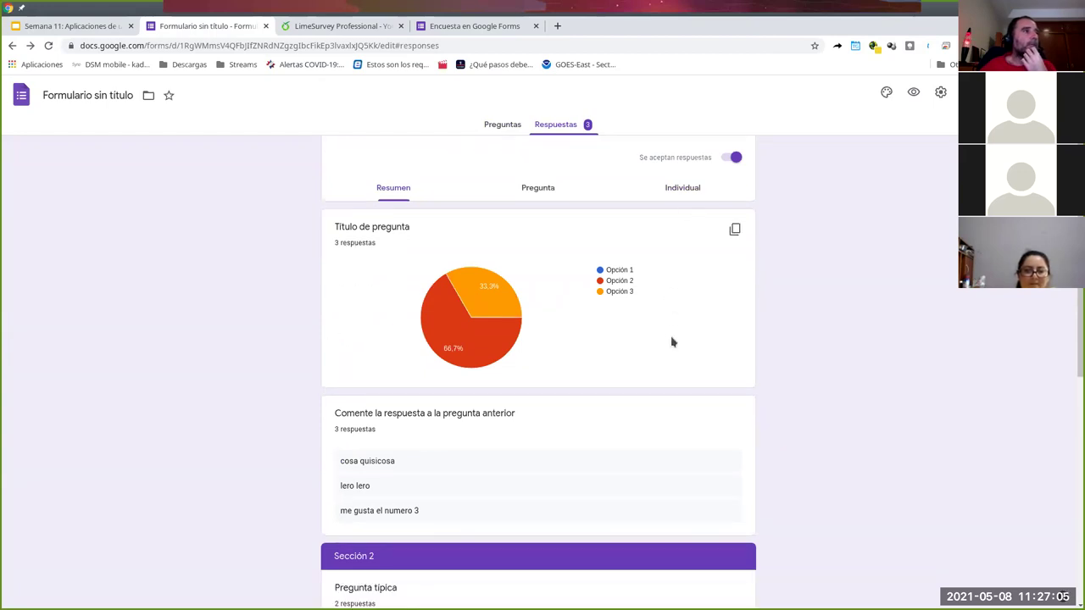
pyautogui.scroll(2, 673, 342)
pyautogui.scroll(-2, 672, 338)
pyautogui.scroll(1, 671, 334)
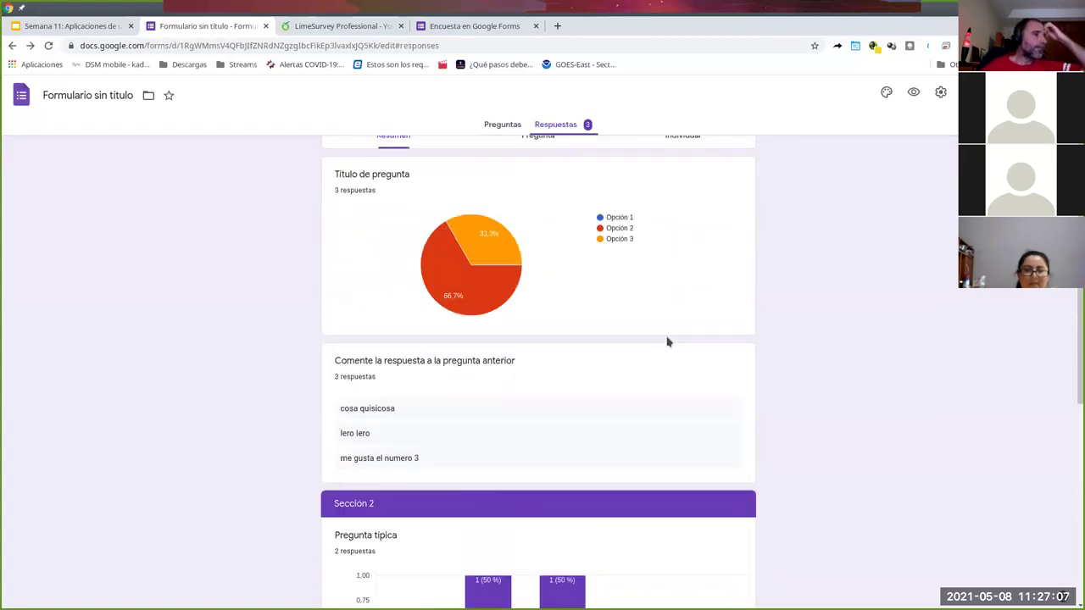
pyautogui.scroll(1, 668, 329)
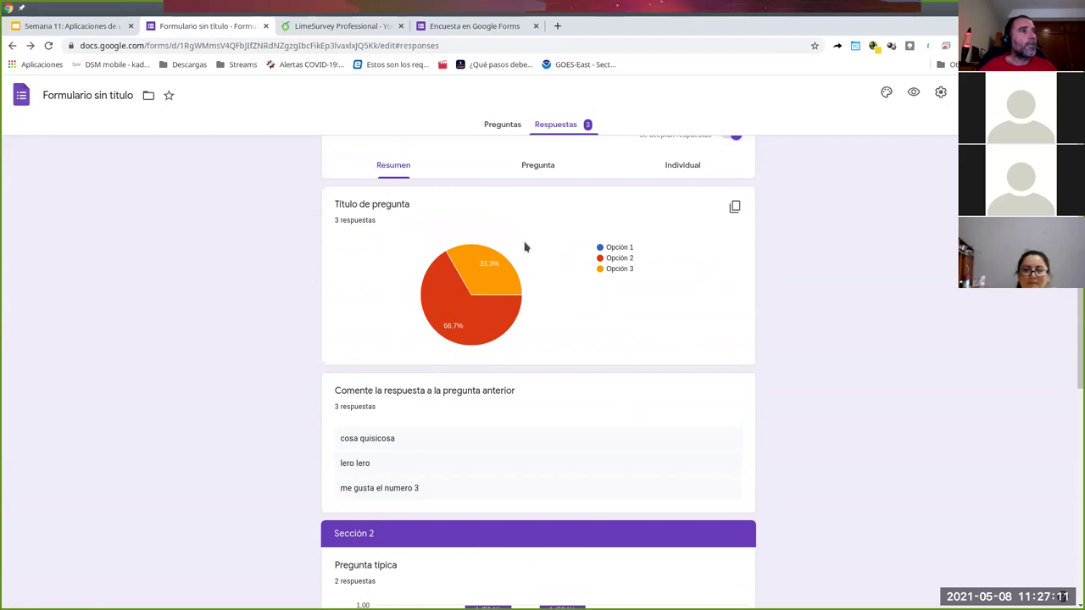
pyautogui.scroll(1, 543, 245)
pyautogui.scroll(-5, 543, 297)
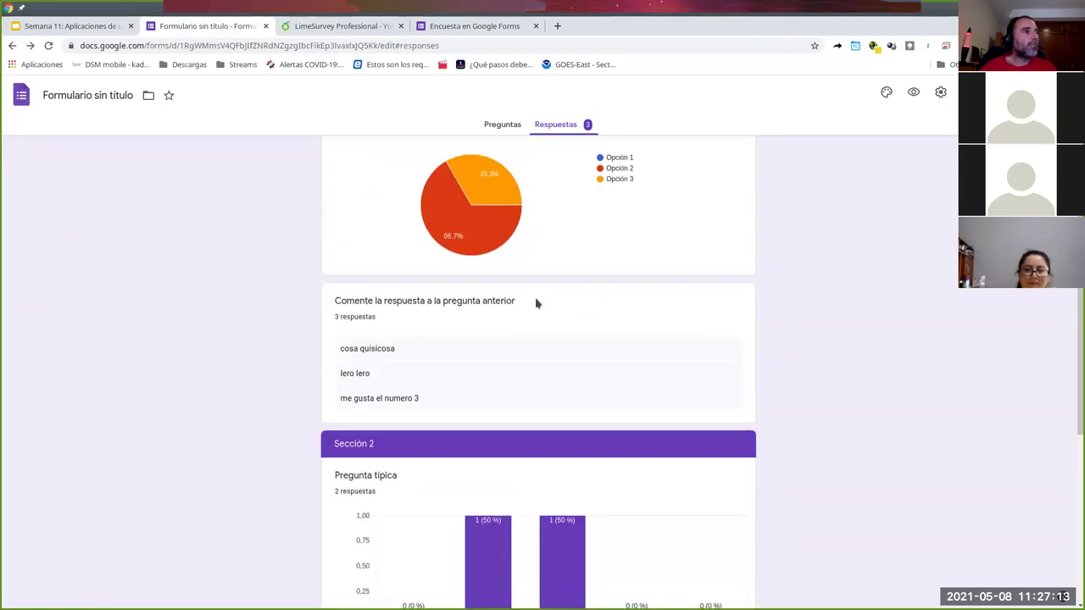
pyautogui.scroll(1, 534, 302)
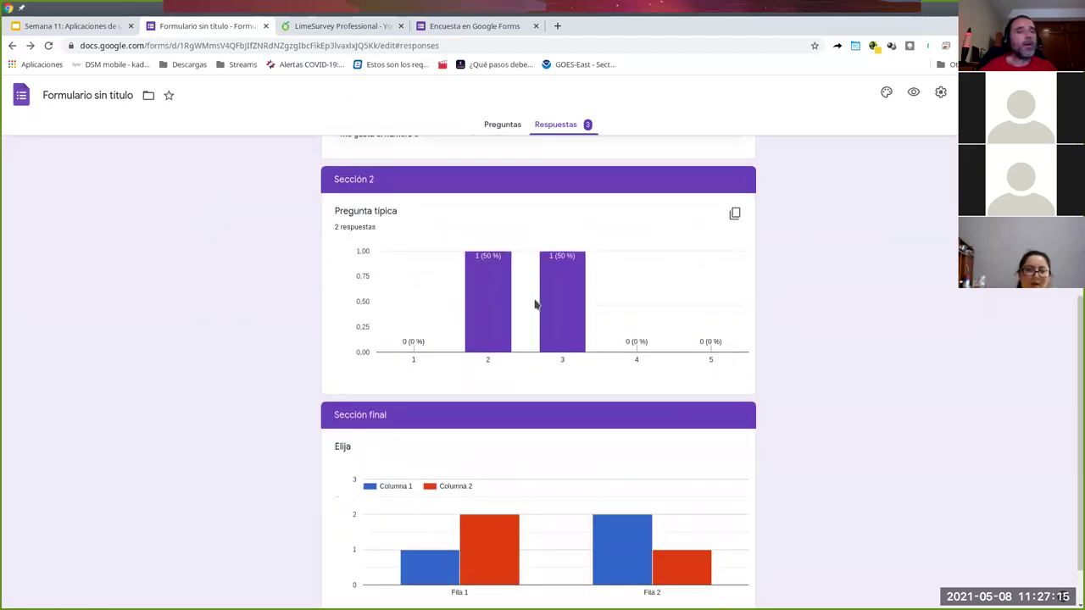
pyautogui.scroll(5, 617, 342)
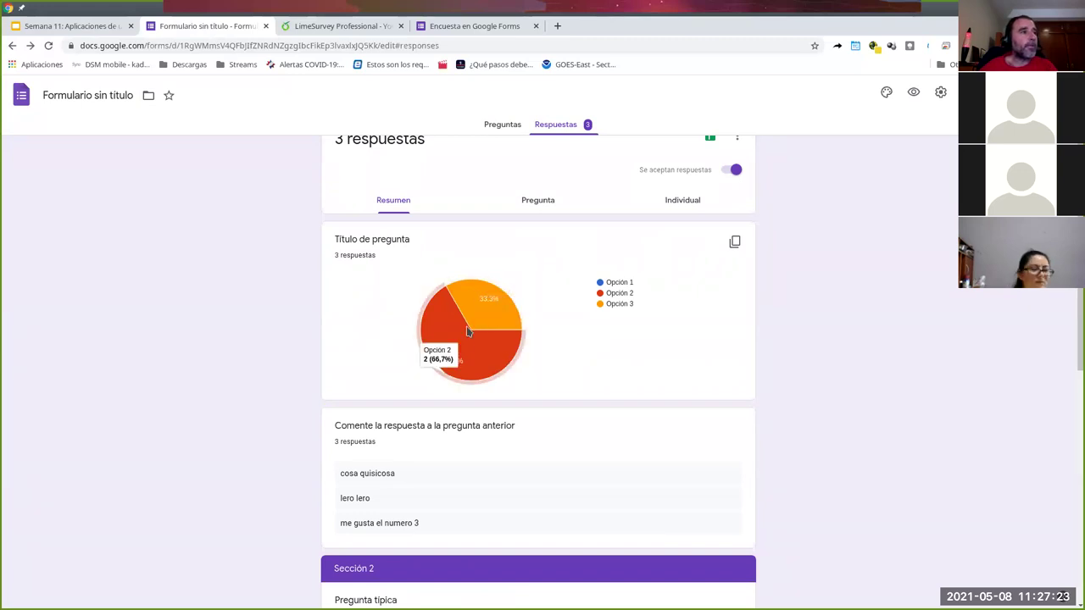
pyautogui.scroll(-5, 641, 339)
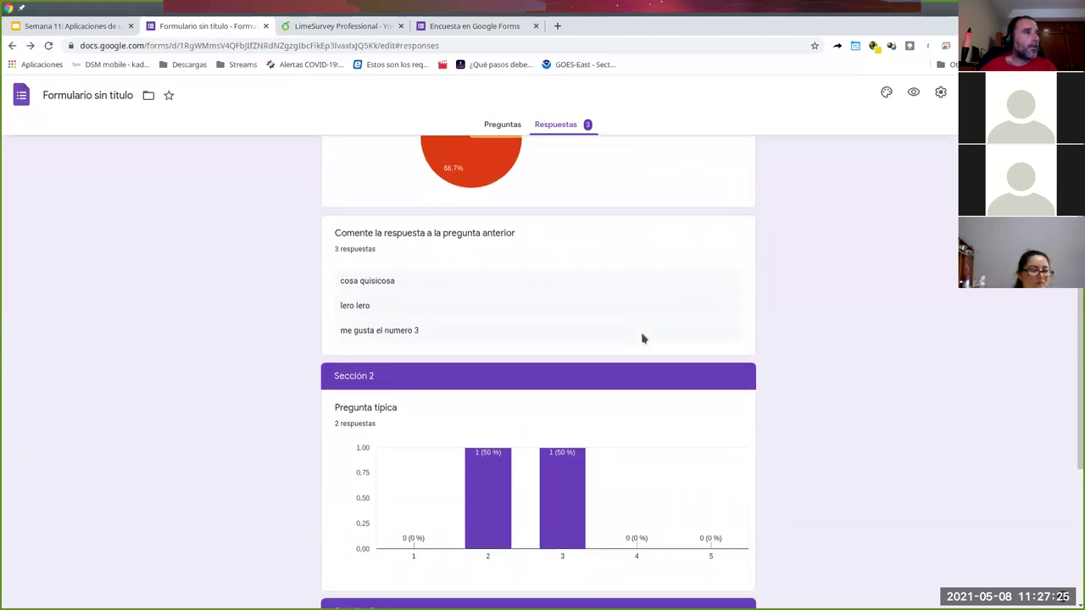
pyautogui.scroll(2, 508, 277)
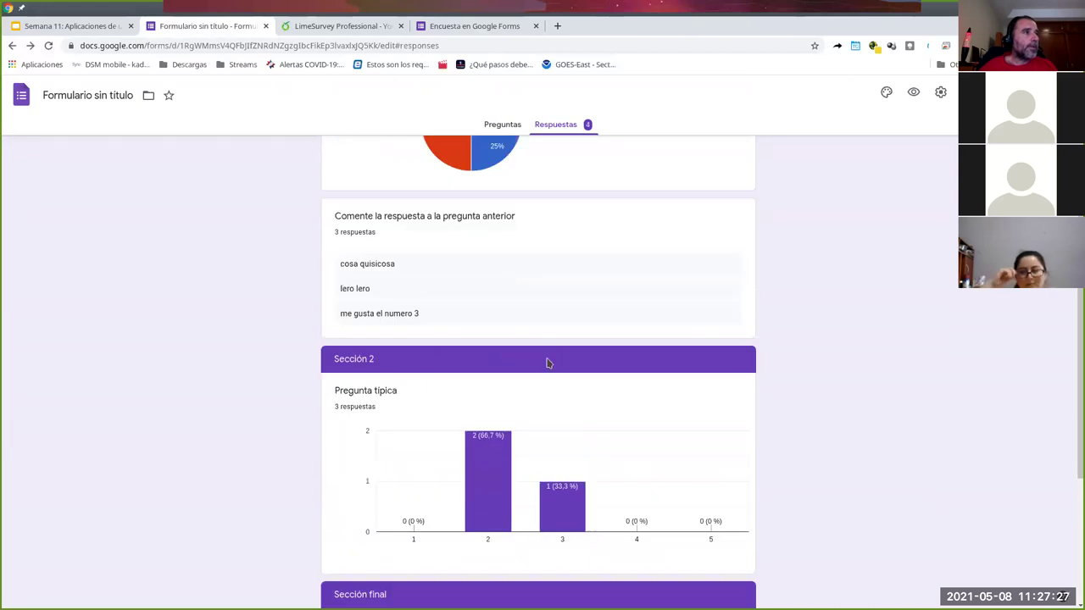
pyautogui.scroll(-2, 560, 351)
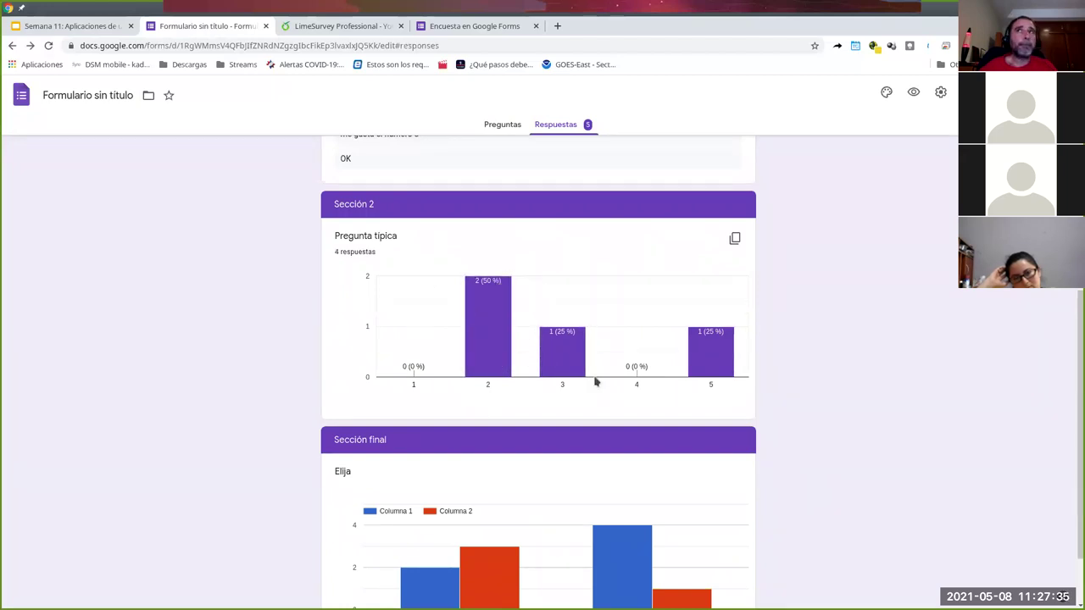
# - Review the summary at 5 responses and bring up the spreadsheet-destination dialog
pyautogui.moveTo(490, 346)
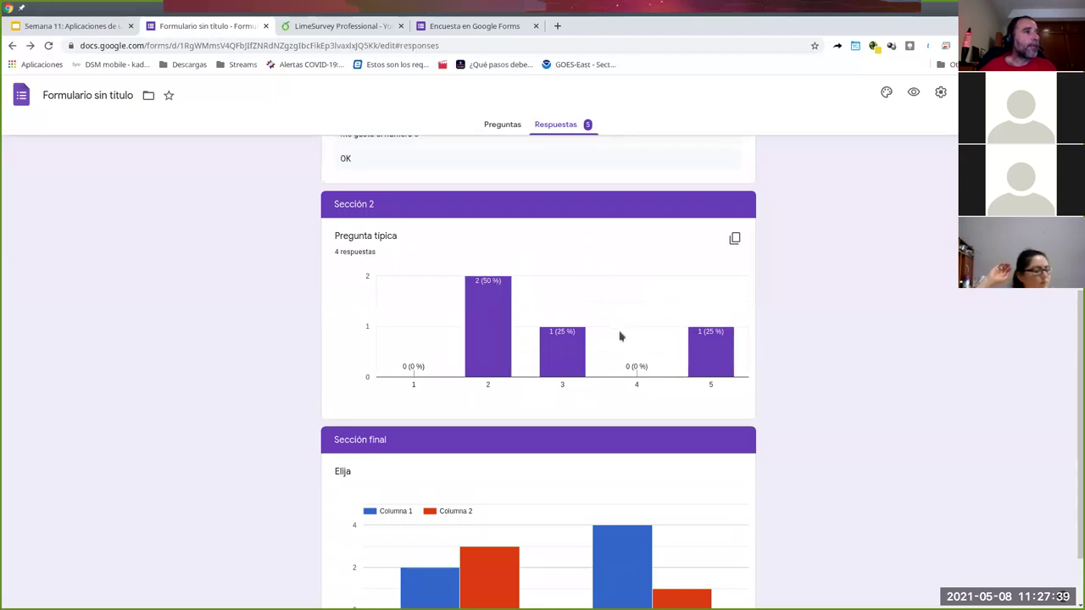
pyautogui.scroll(4, 620, 336)
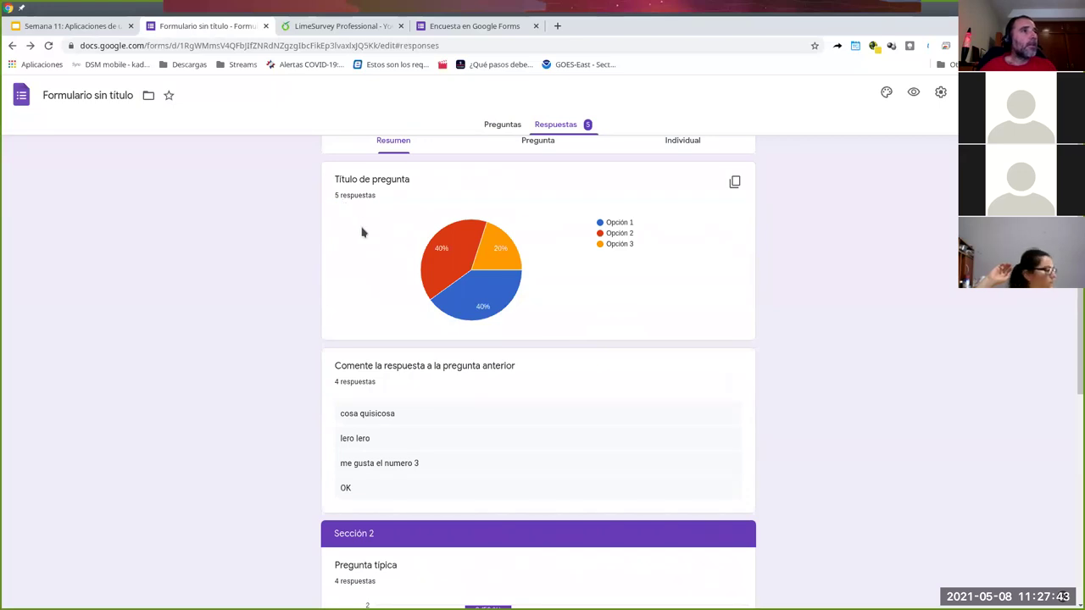
pyautogui.scroll(2, 356, 222)
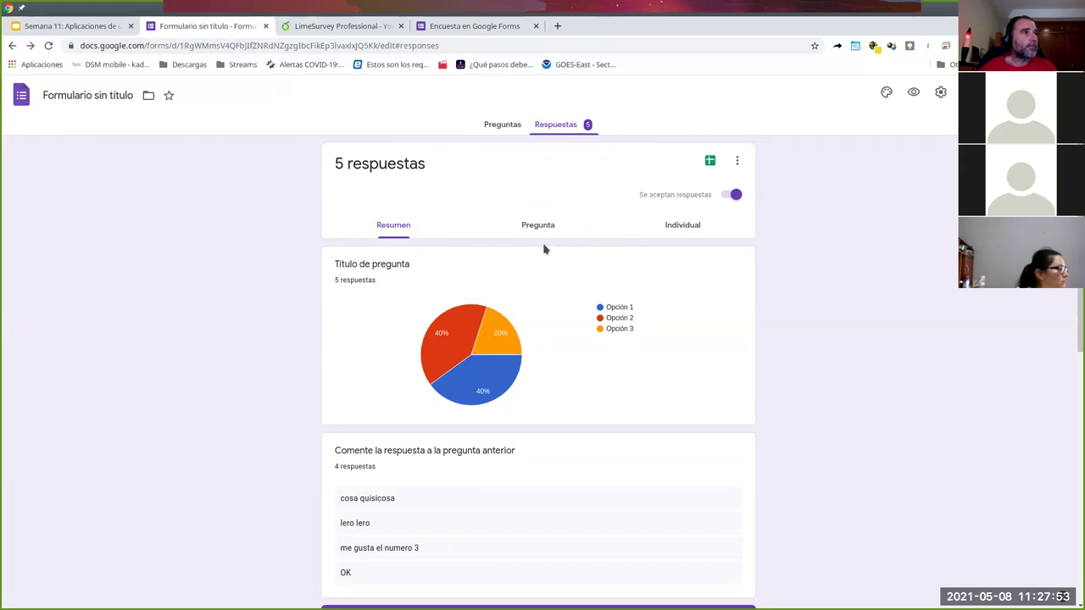
pyautogui.scroll(-6, 545, 250)
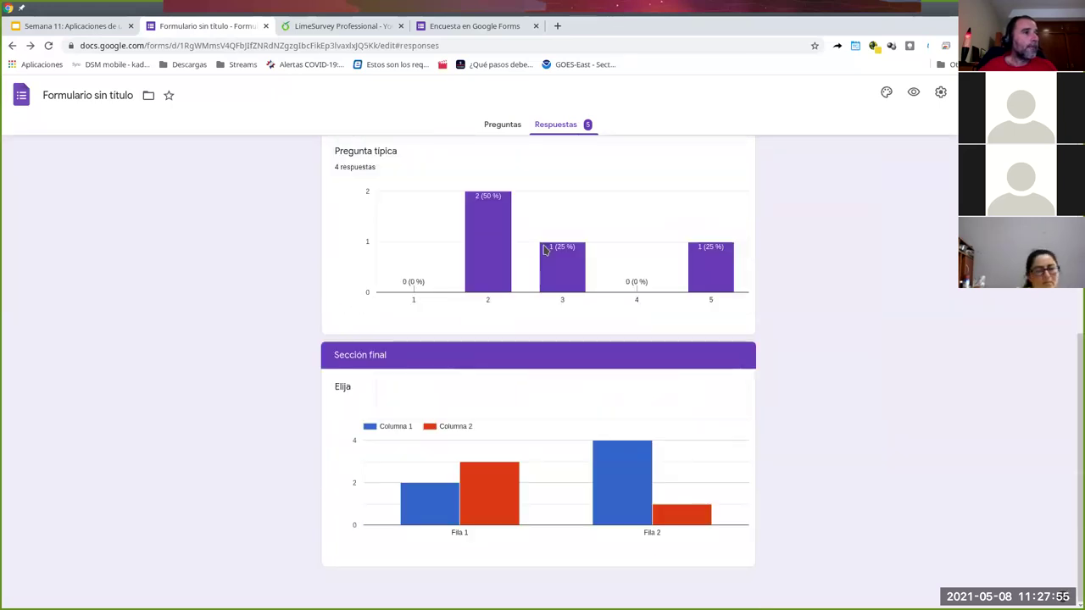
pyautogui.scroll(8, 569, 367)
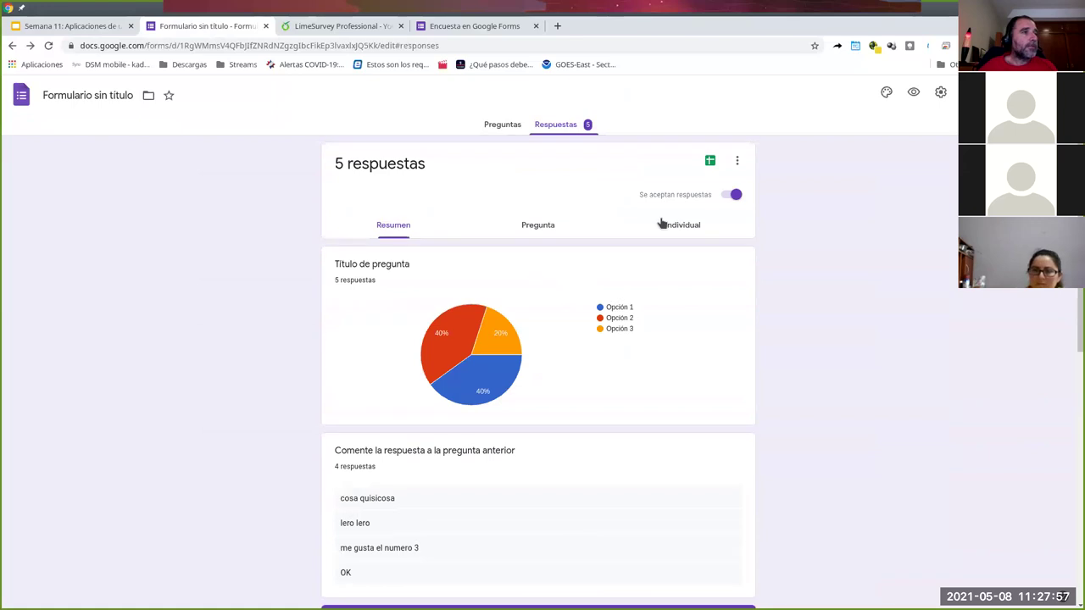
pyautogui.click(712, 163)
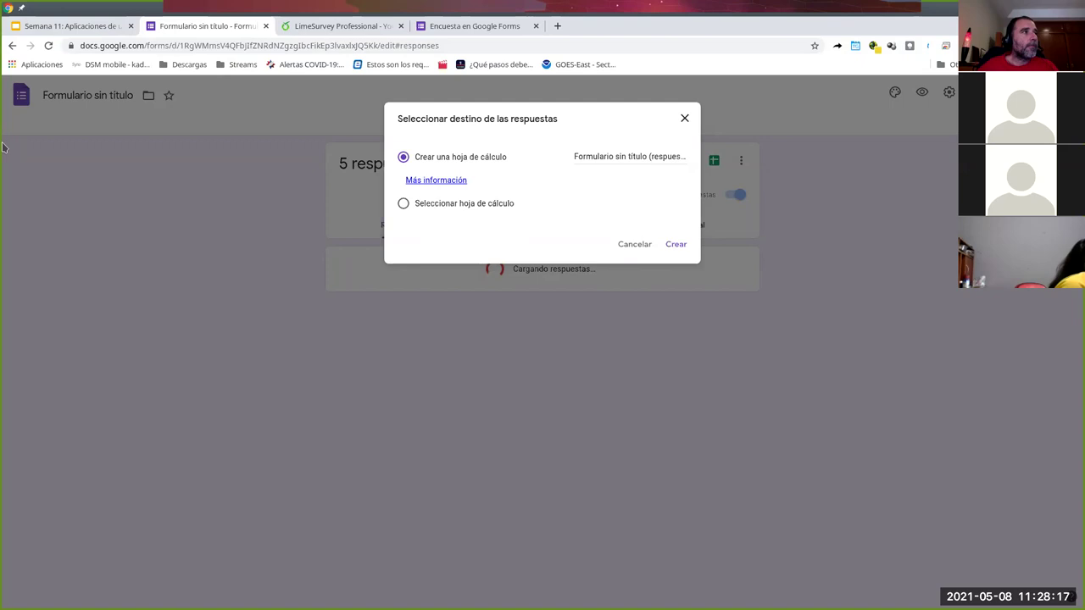
# - Retitle the form 'Encuesta de prueba UEES' and create its linked 'Encuesta de prueba UEES (respuestas)' sheet
pyautogui.click(628, 244)
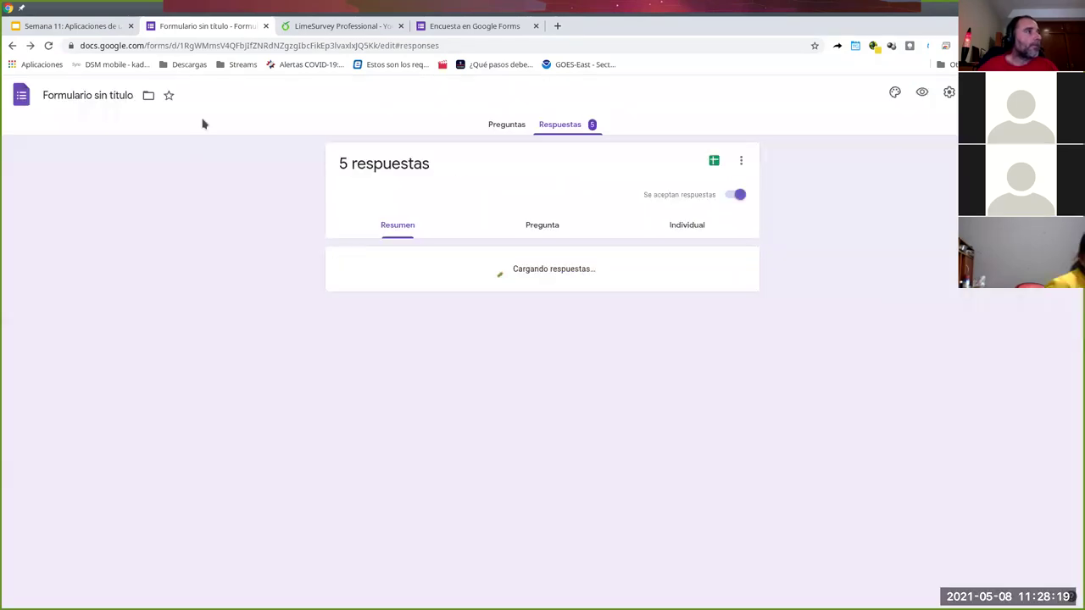
pyautogui.click(131, 95)
pyautogui.write('Encuesta de prueba')
pyautogui.press('BackSpace')
pyautogui.press('BackSpace')
pyautogui.write('ba UEES')
pyautogui.click(230, 194)
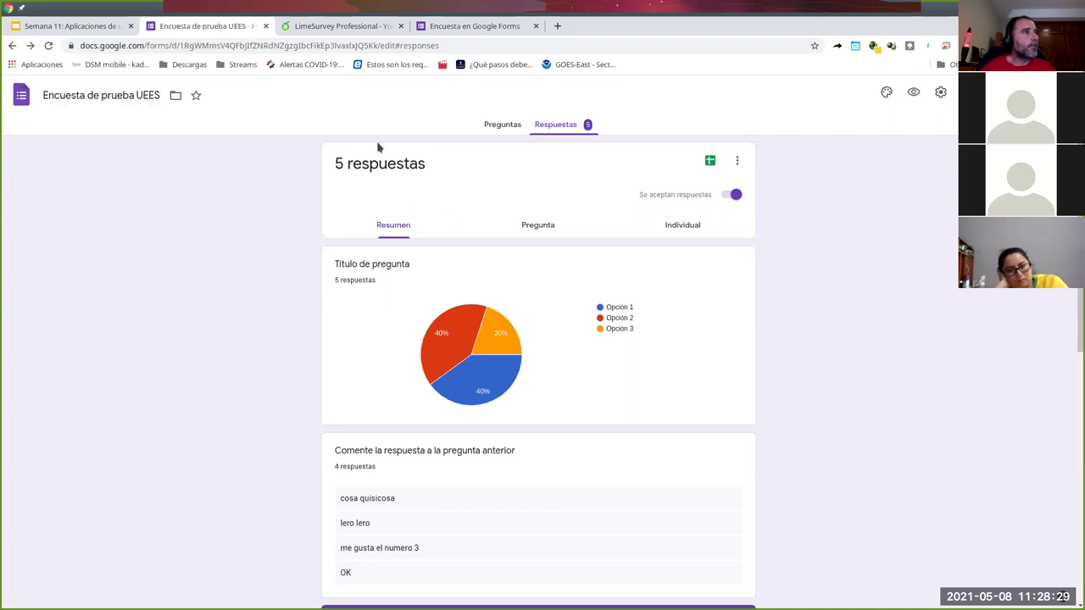
pyautogui.click(710, 162)
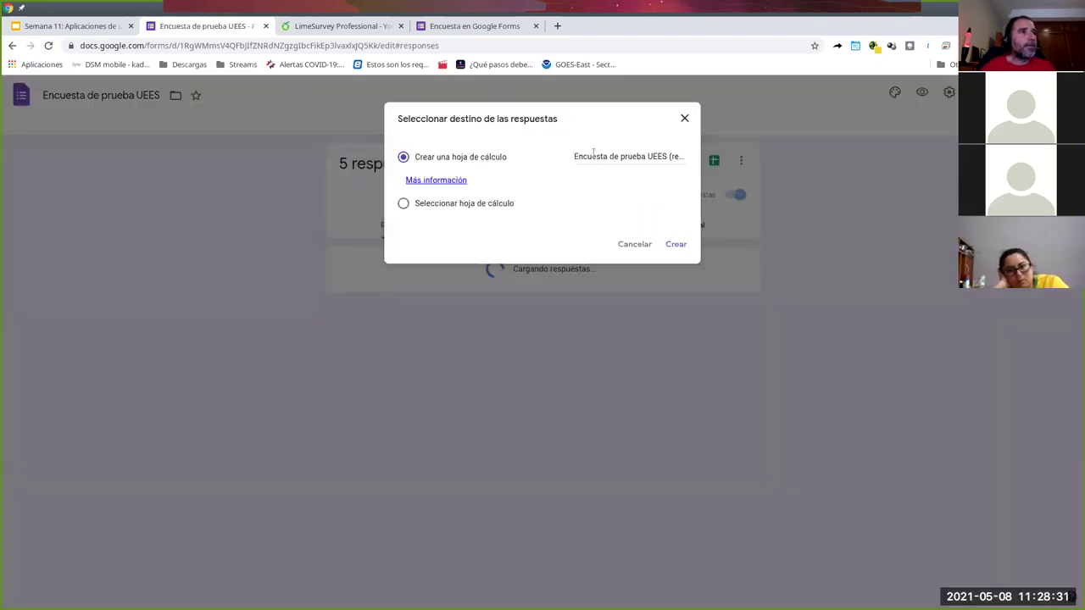
pyautogui.click(671, 244)
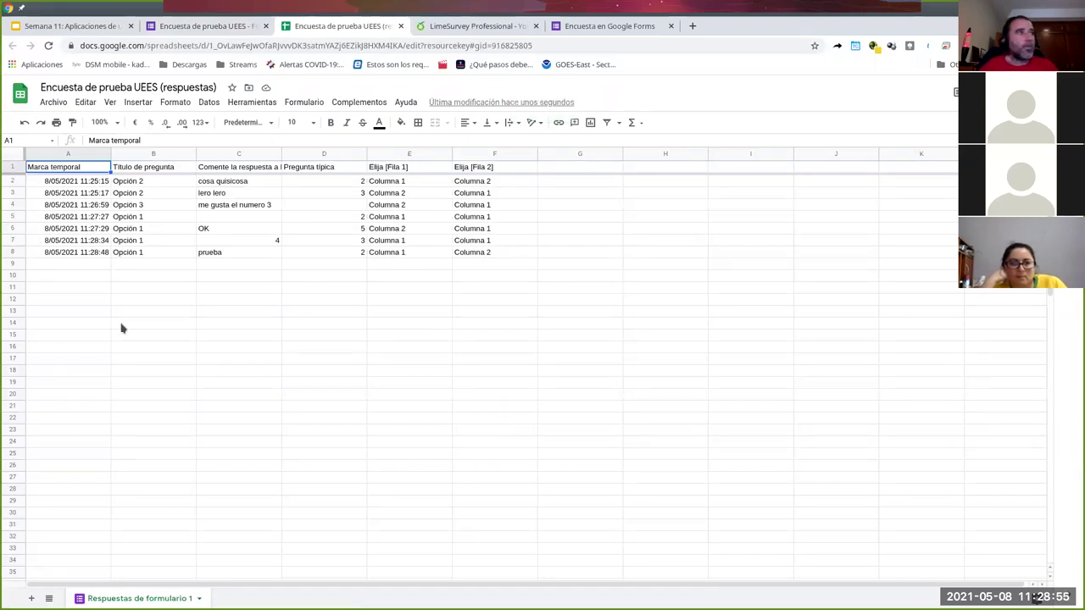
# - Browse the sheet's Archivo > Descargar formats without downloading, then go back to the form
pyautogui.click(53, 103)
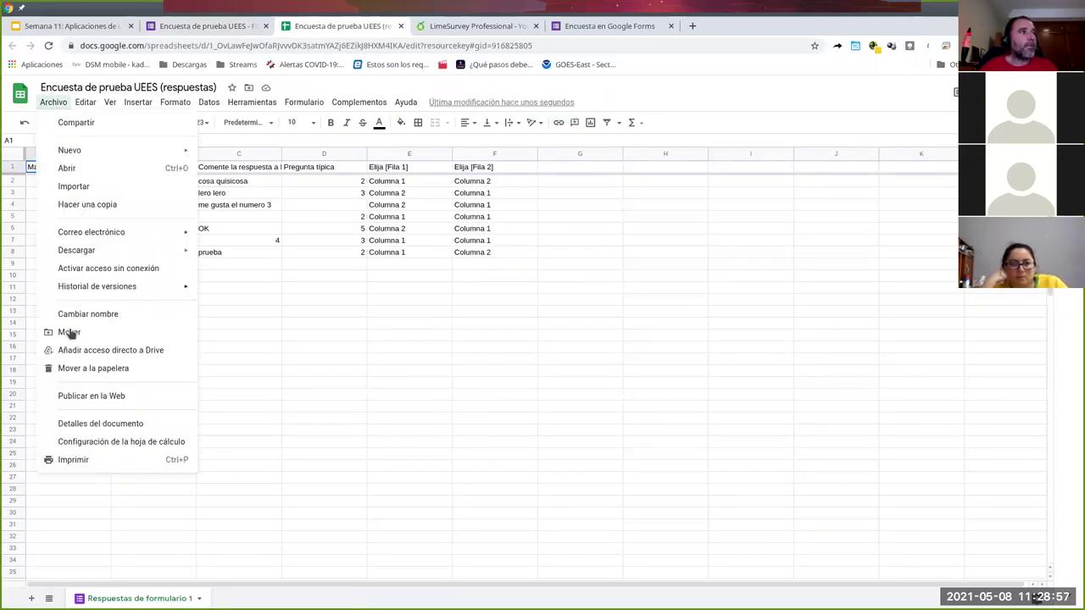
pyautogui.moveTo(105, 252)
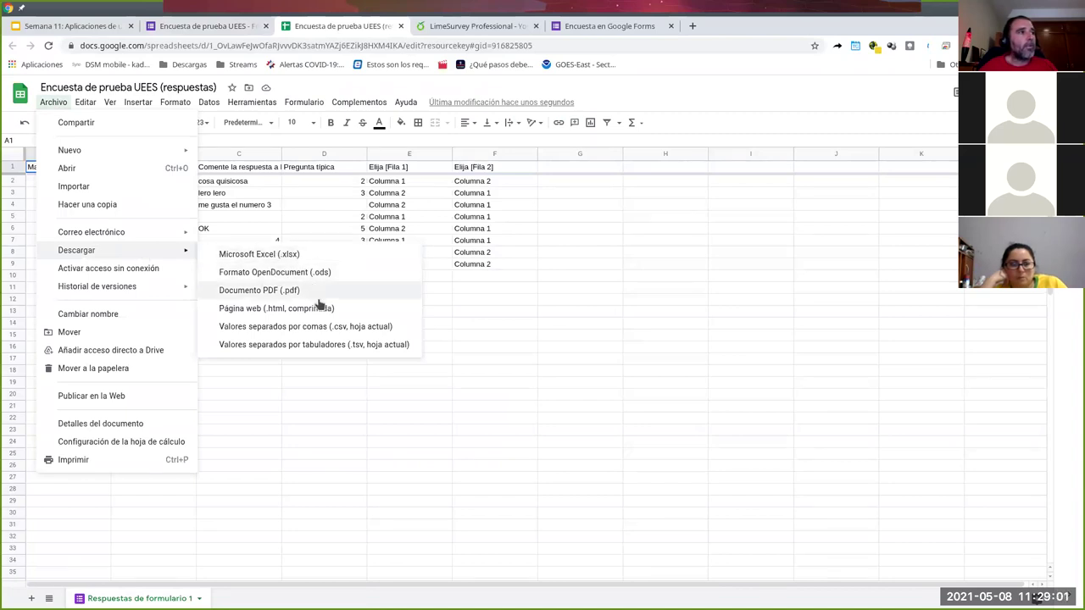
pyautogui.click(518, 276)
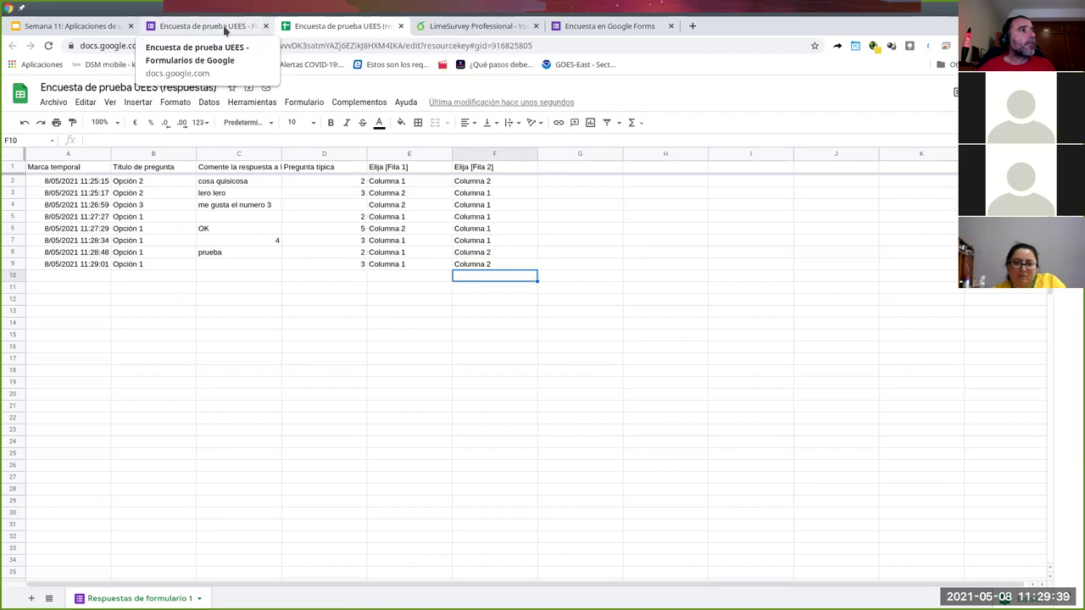
pyautogui.click(225, 30)
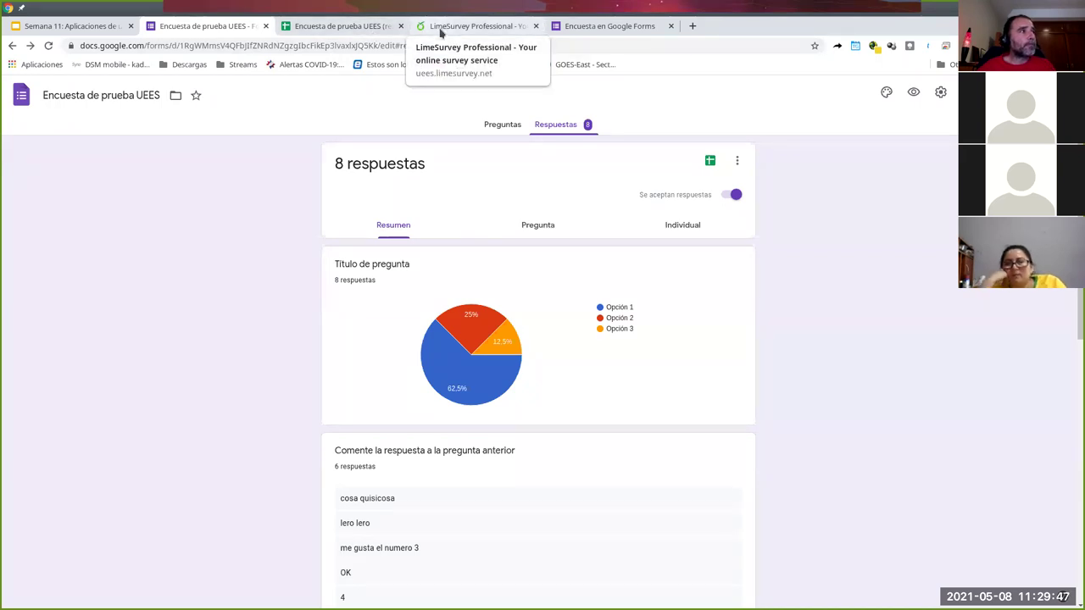
# - Close the Google Forms responses tab and the linked Google Sheets responses tab
pyautogui.click(266, 26)
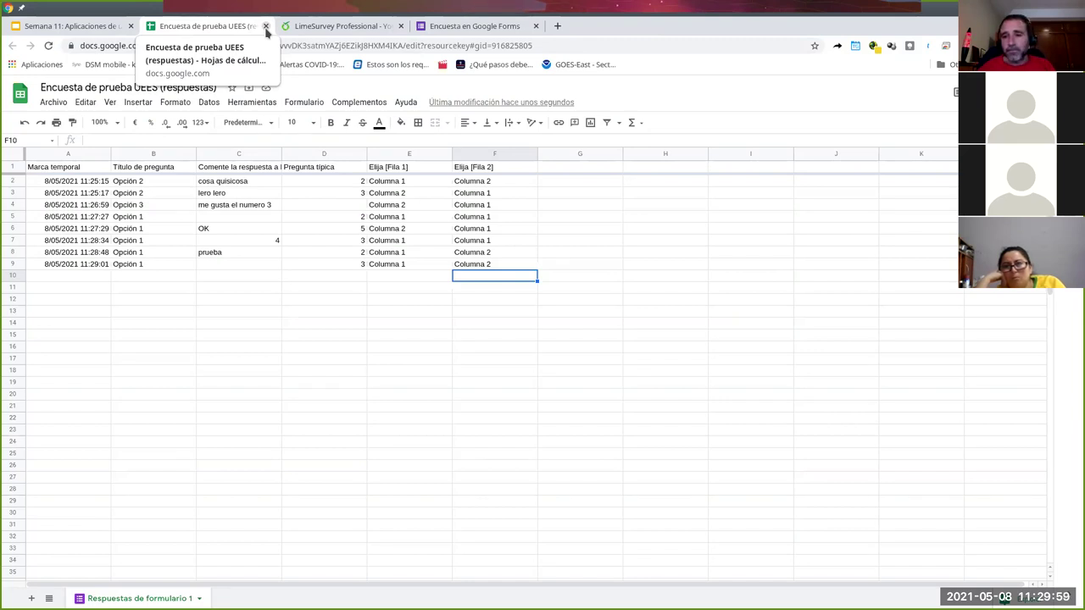
pyautogui.click(265, 27)
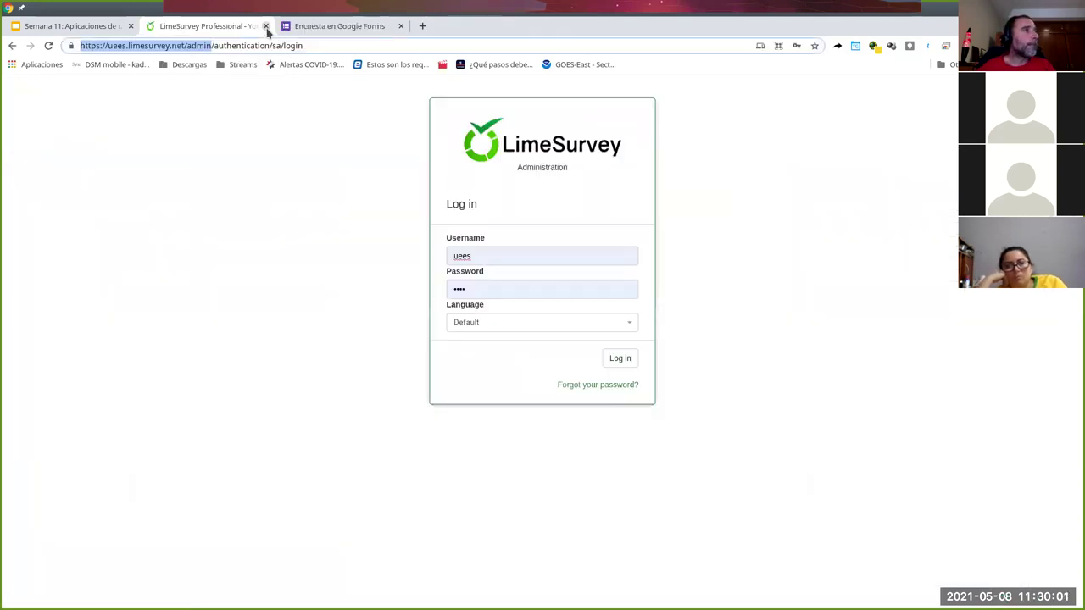
# - Close the 'Encuesta en Google Forms' tab and load limesurvey.org in a new tab
pyautogui.click(401, 27)
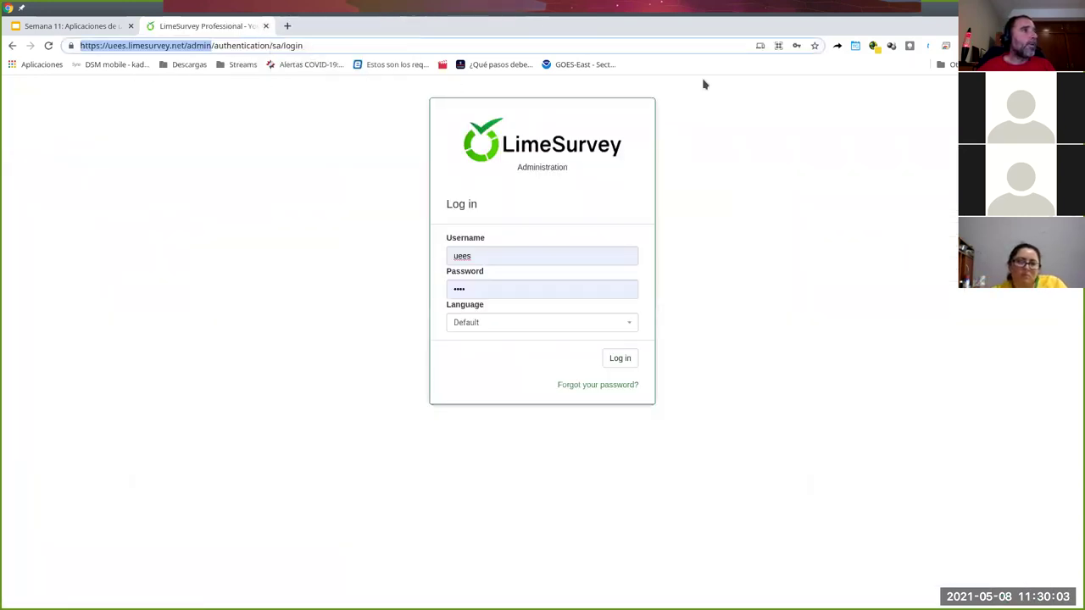
pyautogui.click(288, 26)
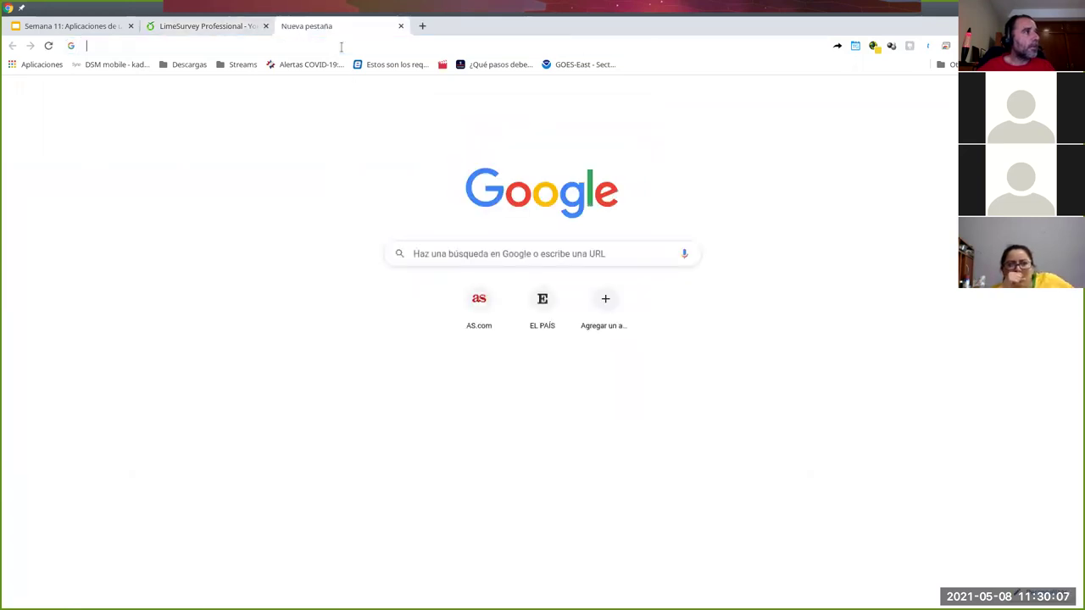
pyautogui.click(341, 45)
pyautogui.write('lime')
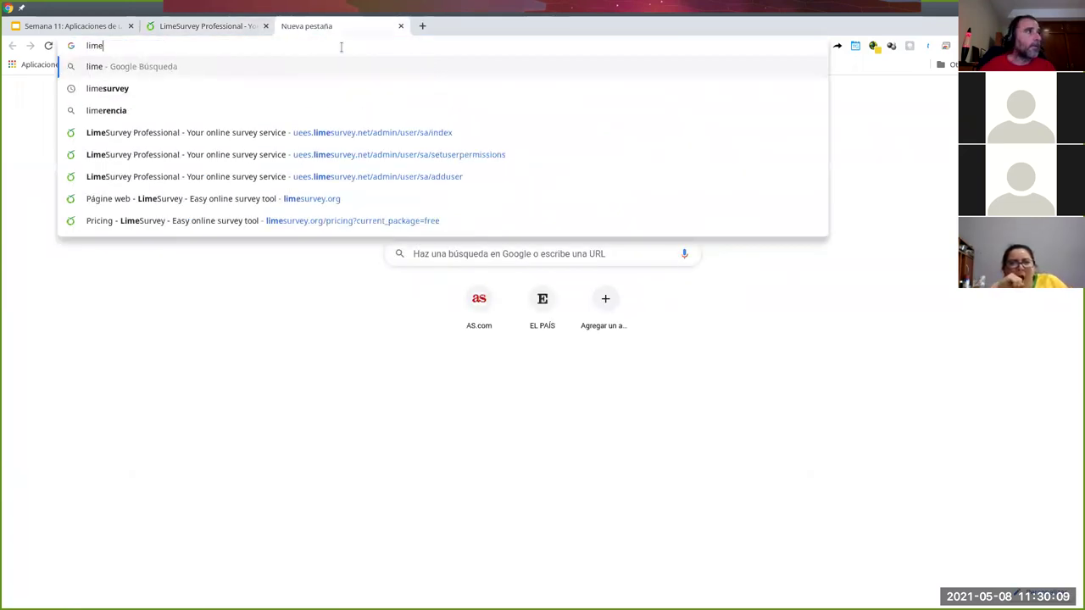
pyautogui.press('Down')
pyautogui.write('.org')
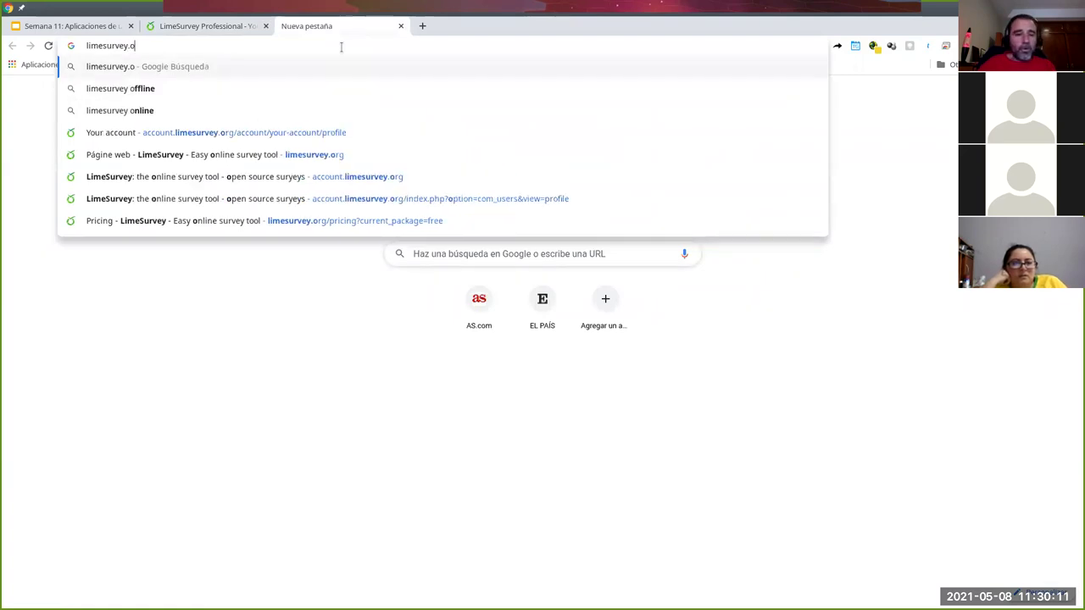
pyautogui.press('Return')
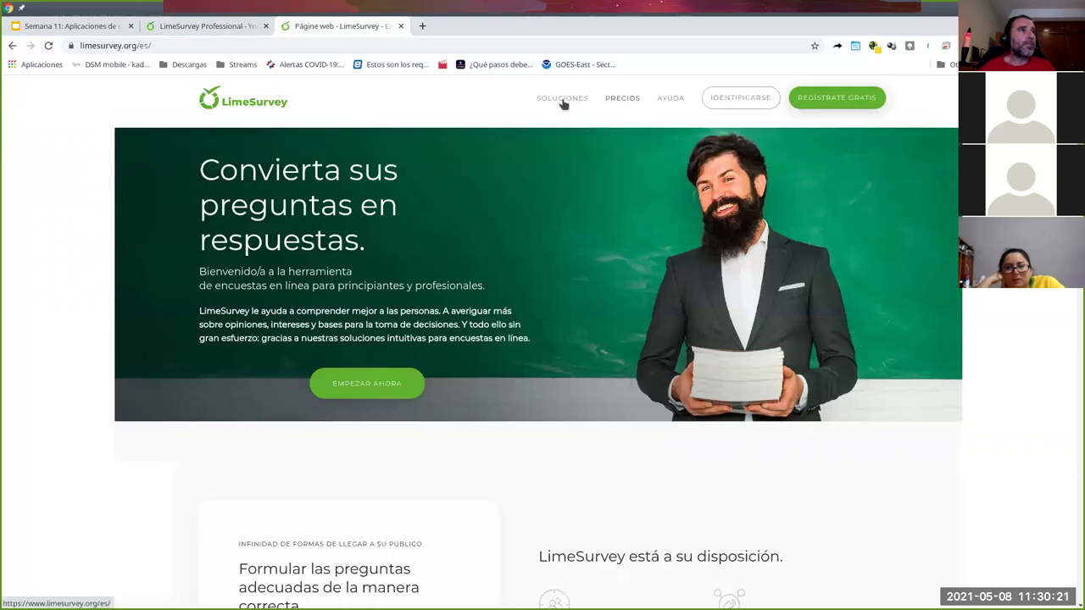
# - Browse the limesurvey.org homepage down to the footer and back, then return to the admin login tab
pyautogui.scroll(-4, 390, 424)
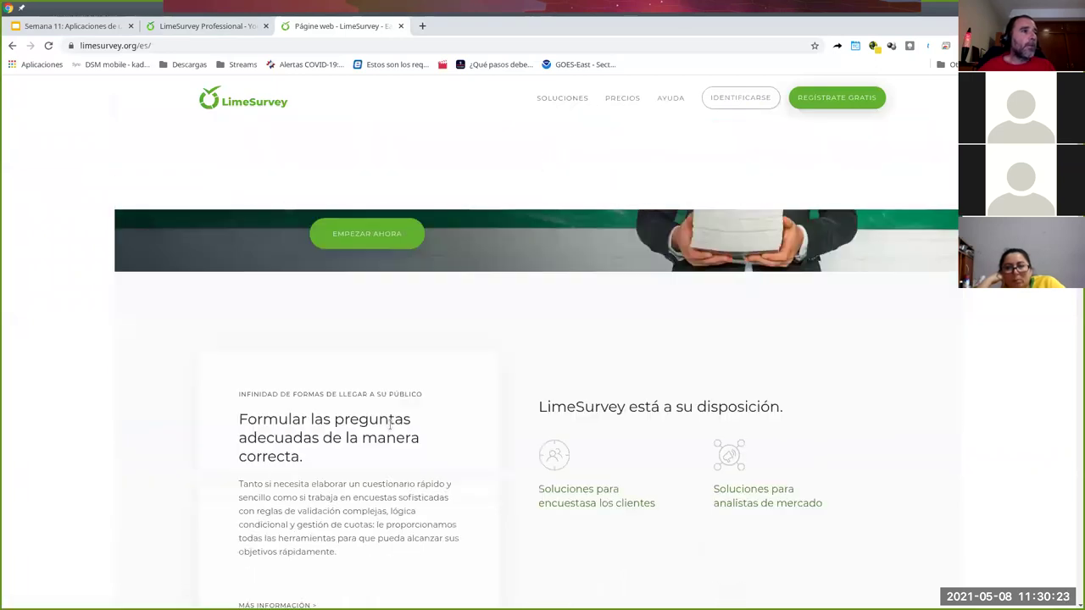
pyautogui.scroll(-6, 419, 404)
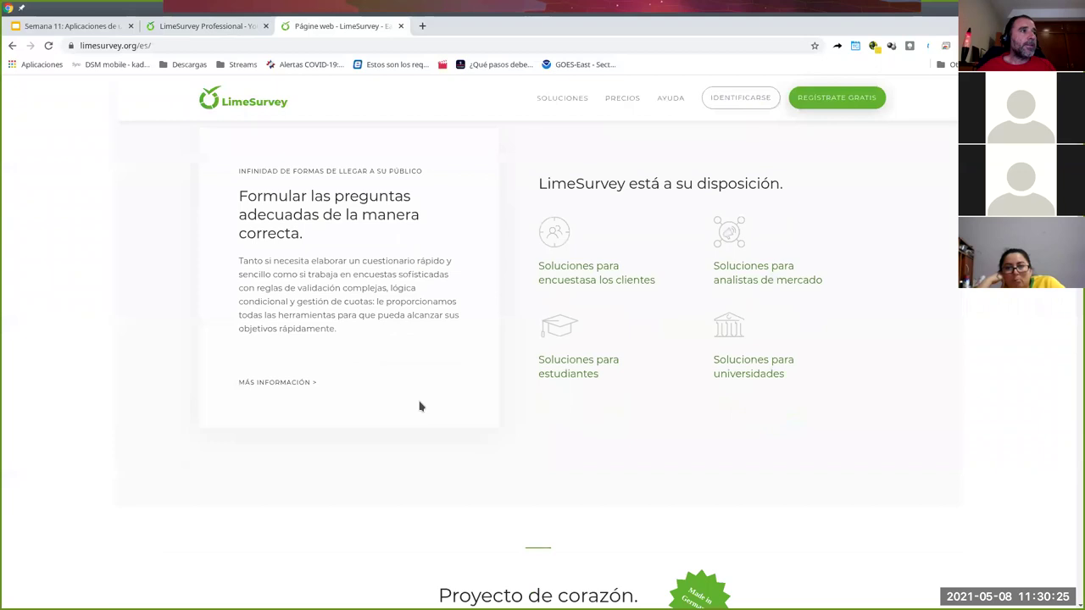
pyautogui.scroll(-5, 690, 430)
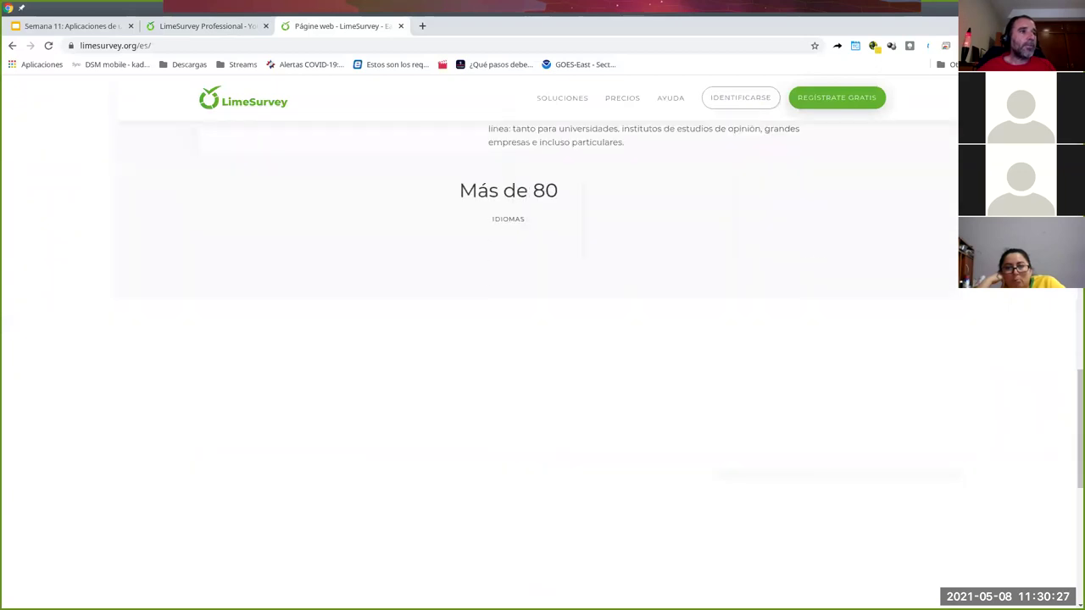
pyautogui.scroll(-6, 1070, 435)
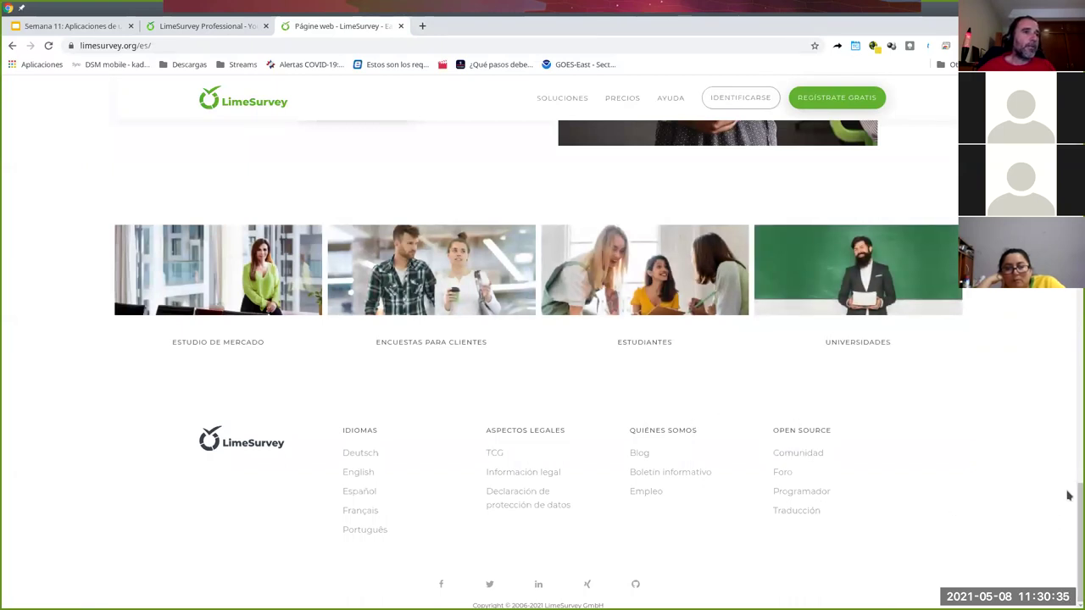
pyautogui.moveTo(1070, 506); pyautogui.dragTo(1069, 98)
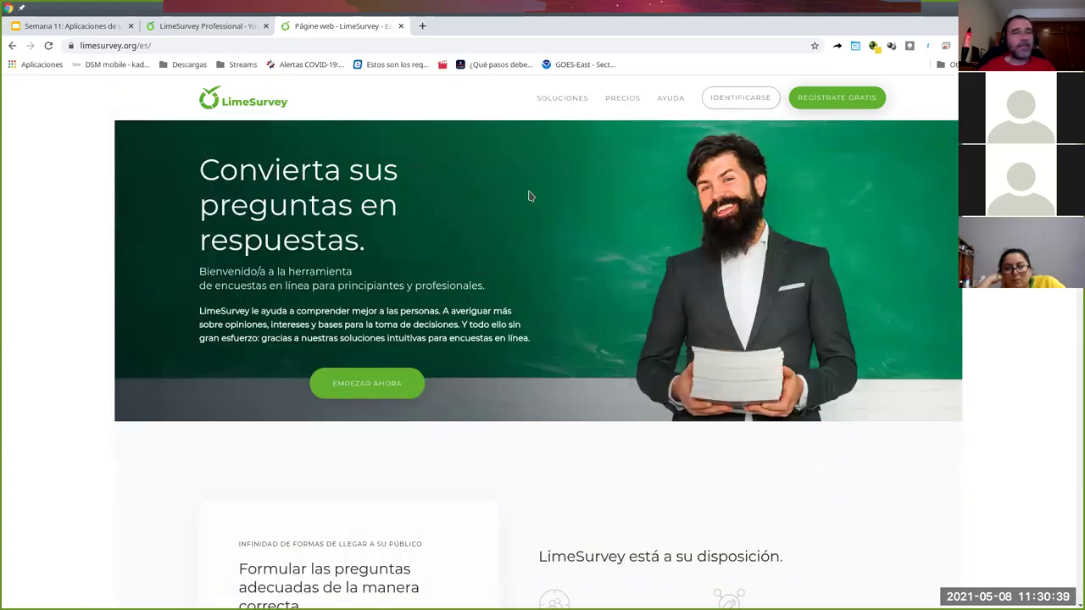
pyautogui.moveTo(590, 119)
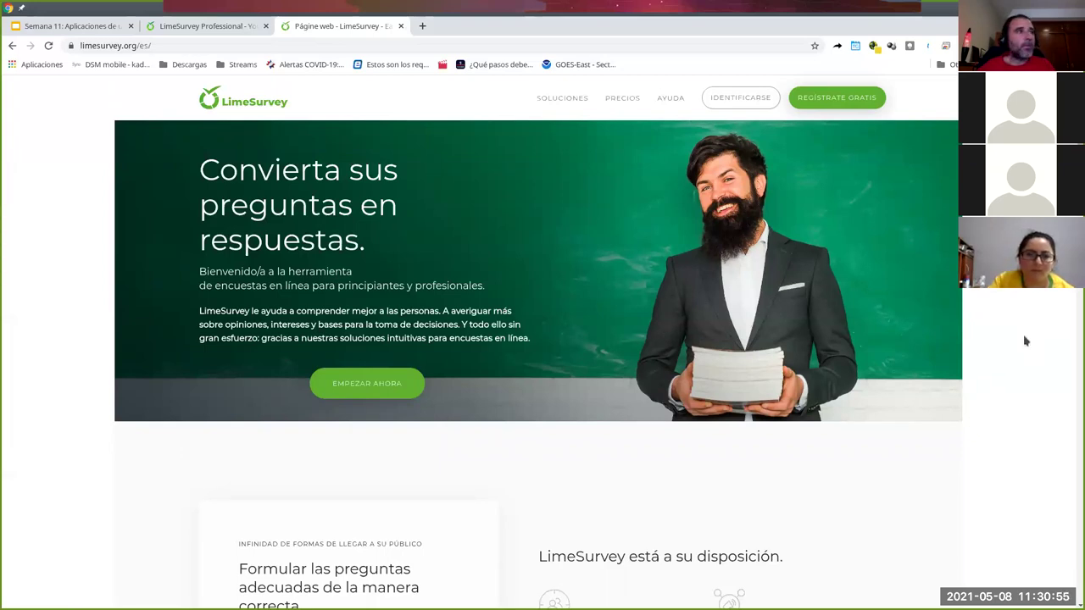
pyautogui.click(189, 28)
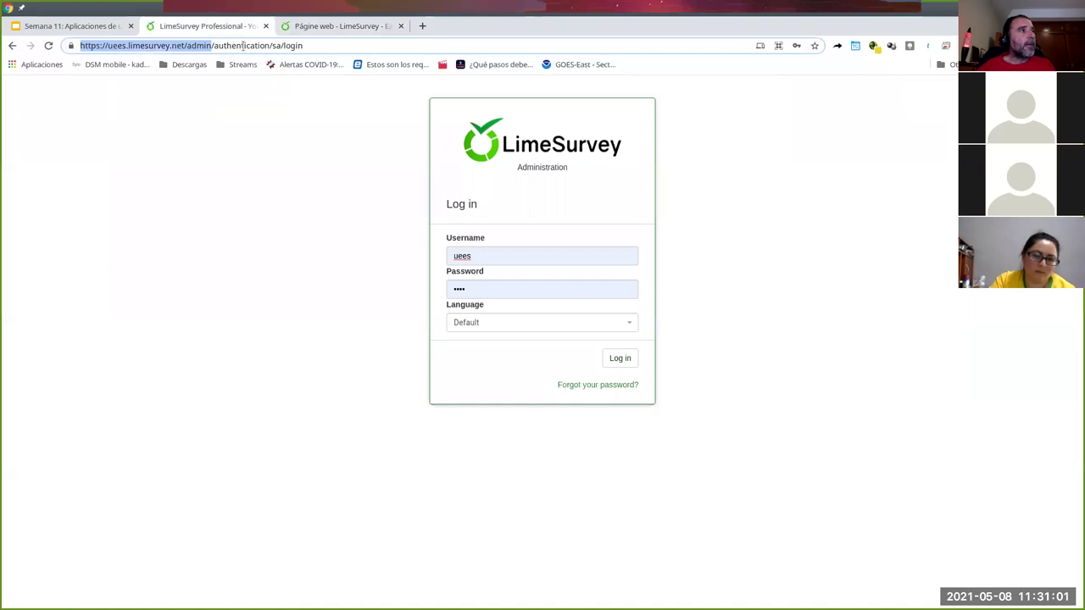
# - Copy the LimeSurvey admin site address and select its admin part
pyautogui.rightClick(168, 48)
pyautogui.click(208, 114)
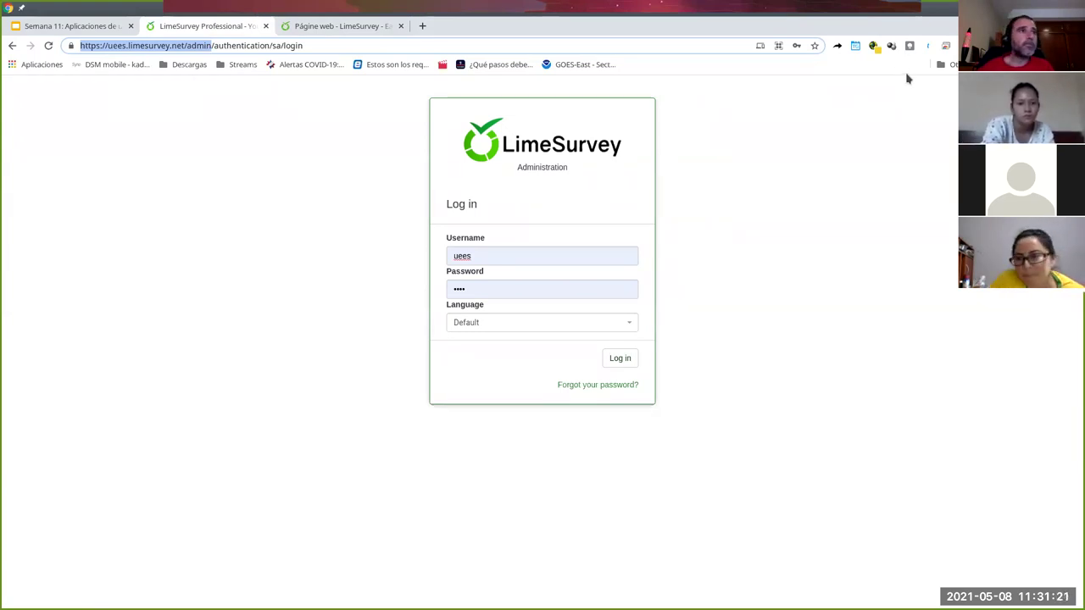
pyautogui.click(909, 46)
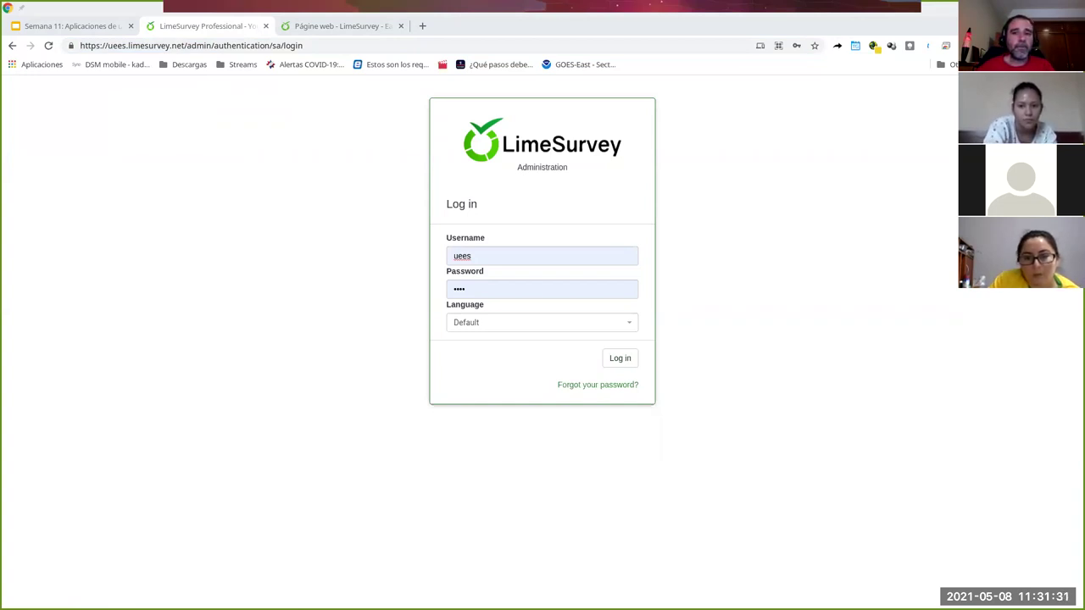
pyautogui.moveTo(81, 45); pyautogui.dragTo(211, 45)
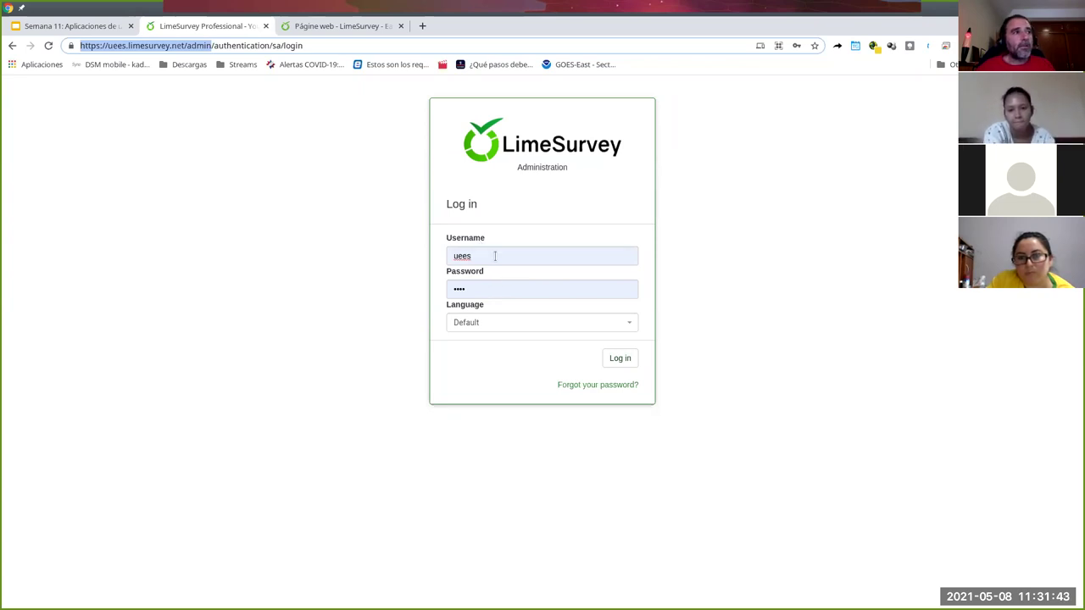
# - Log in to LimeSurvey administration keeping the Default interface language, then try the welcome tour
pyautogui.click(494, 255)
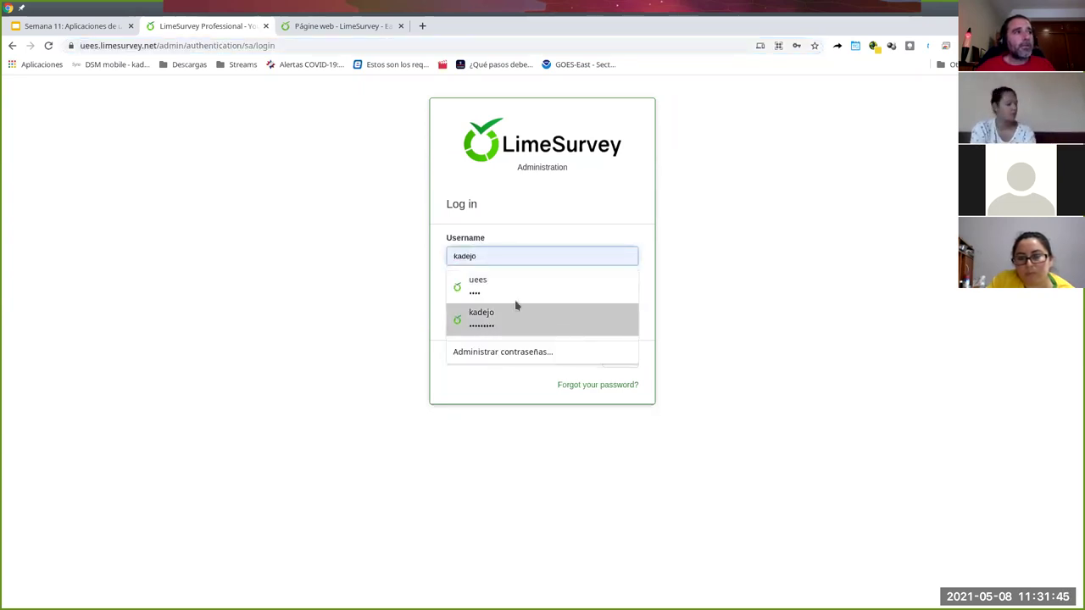
pyautogui.click(700, 247)
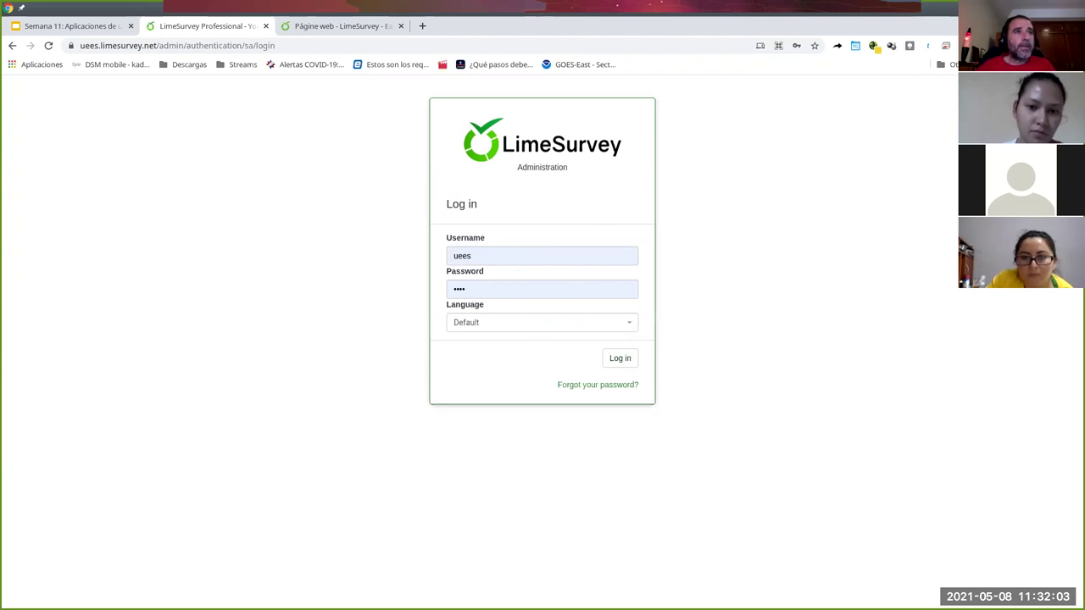
pyautogui.click(544, 322)
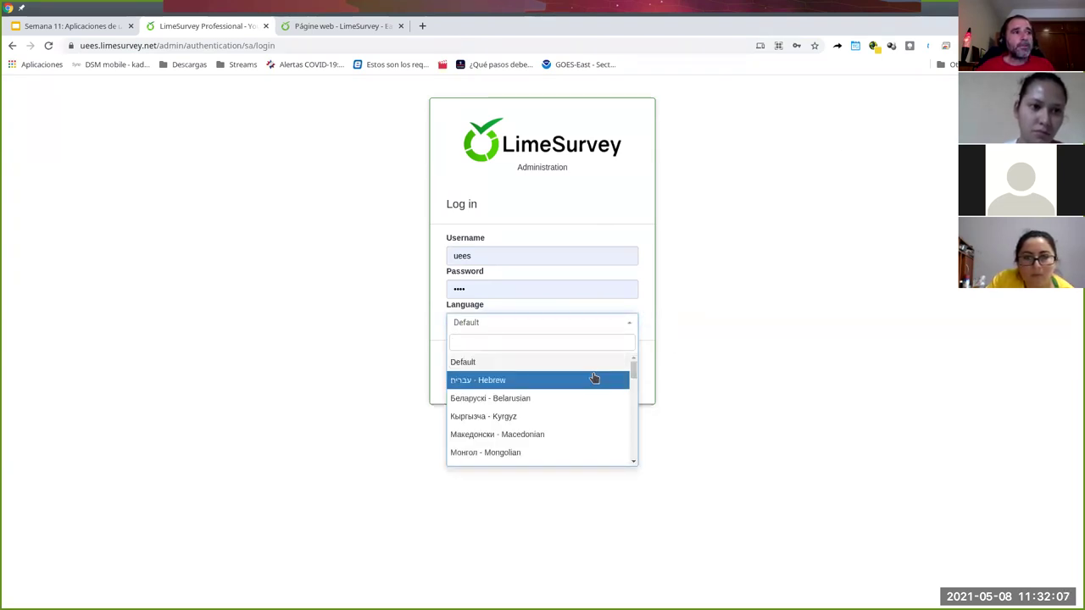
pyautogui.click(671, 311)
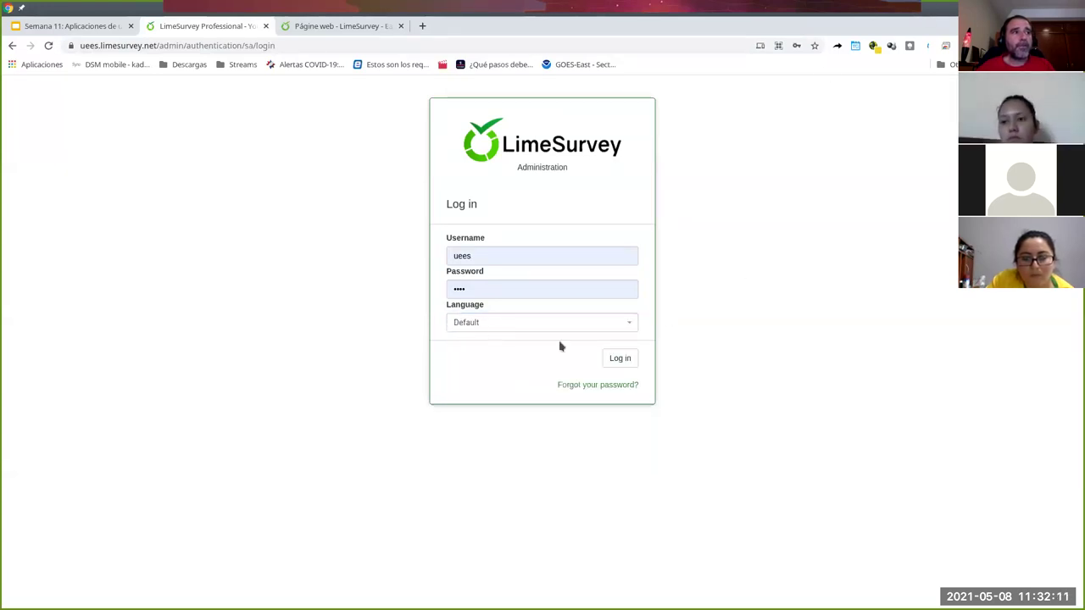
pyautogui.click(621, 359)
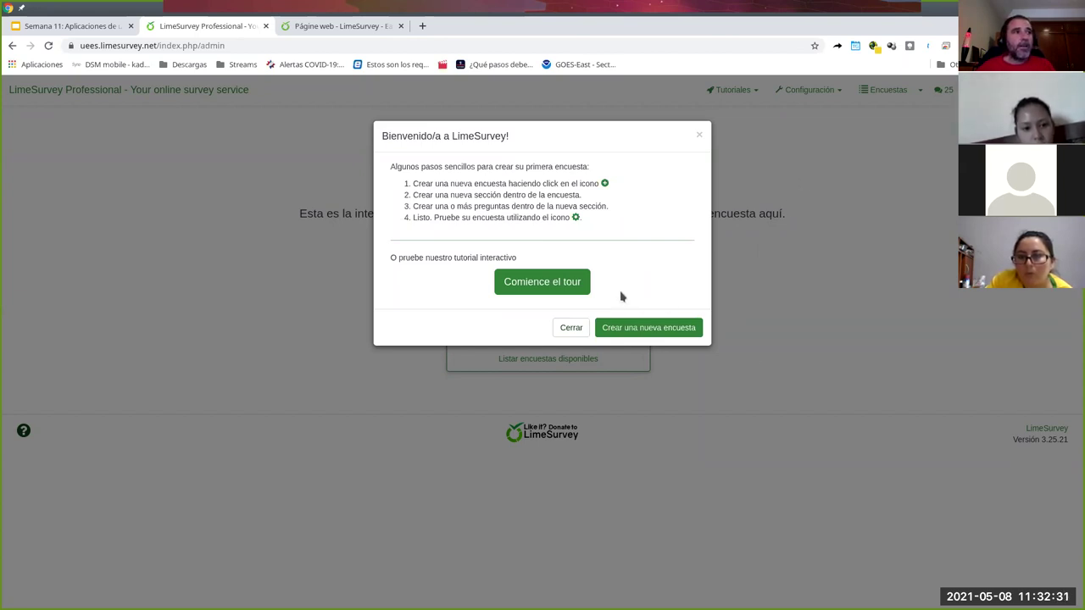
pyautogui.click(535, 278)
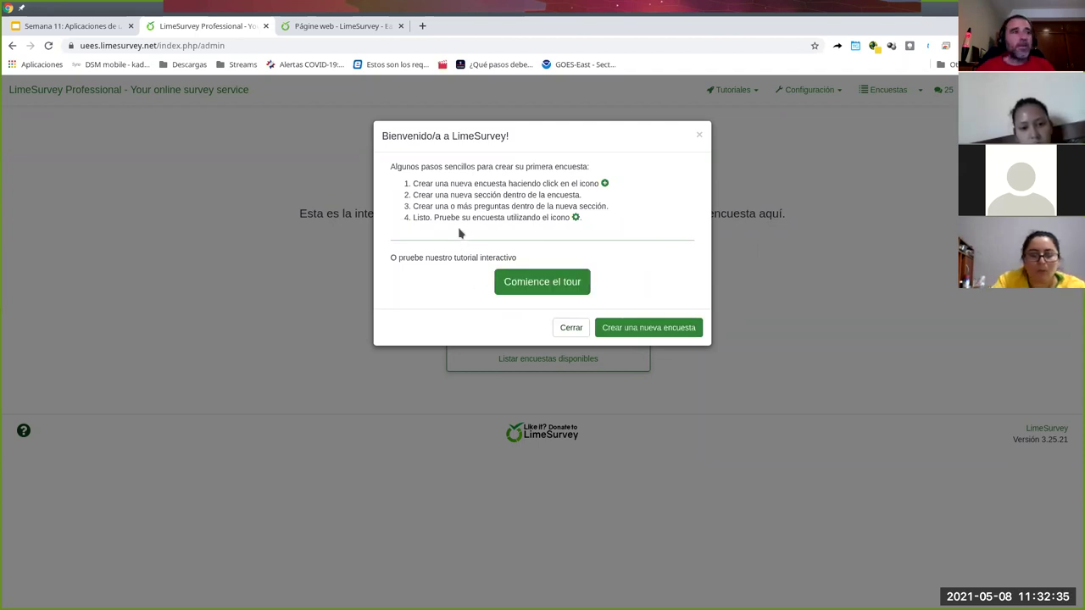
# - Close the 'Bienvenido/a a LimeSurvey!' dialog and open 'Listar encuestas', showing no surveys yet
pyautogui.click(507, 282)
pyautogui.click(506, 283)
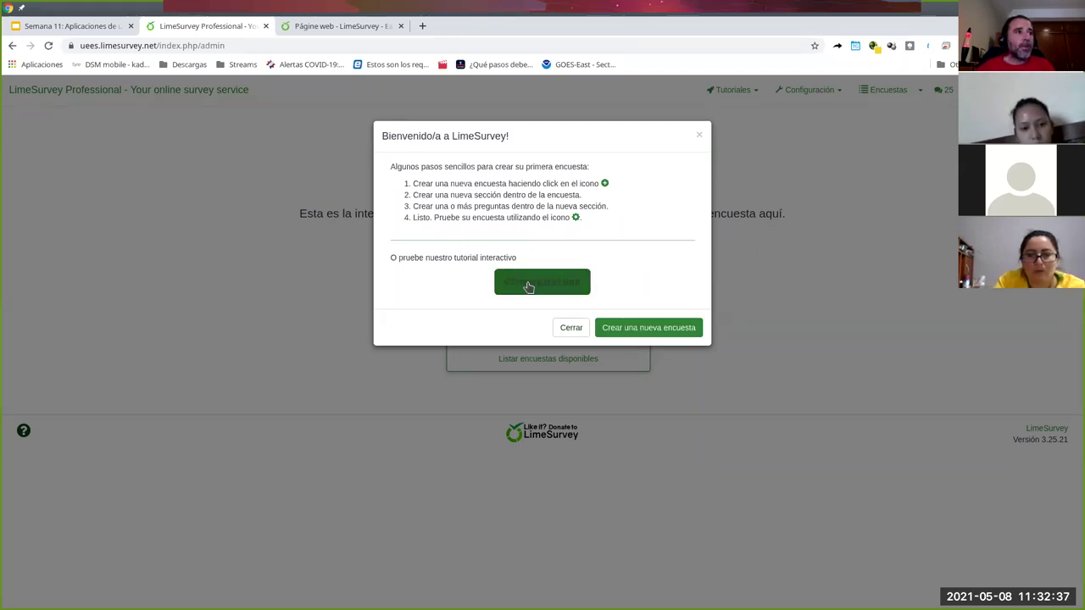
pyautogui.click(506, 283)
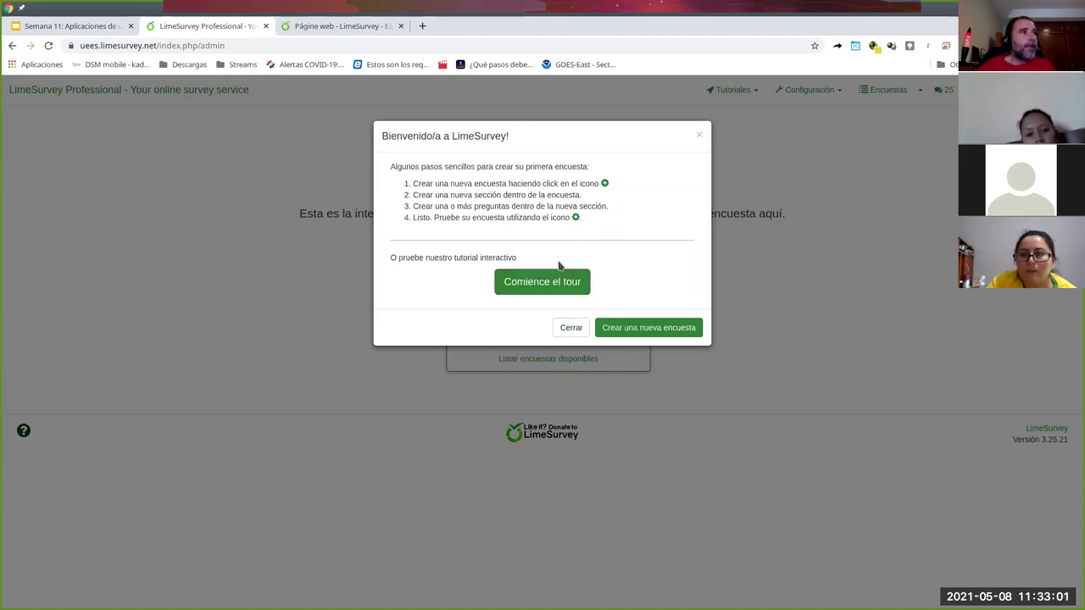
pyautogui.click(573, 329)
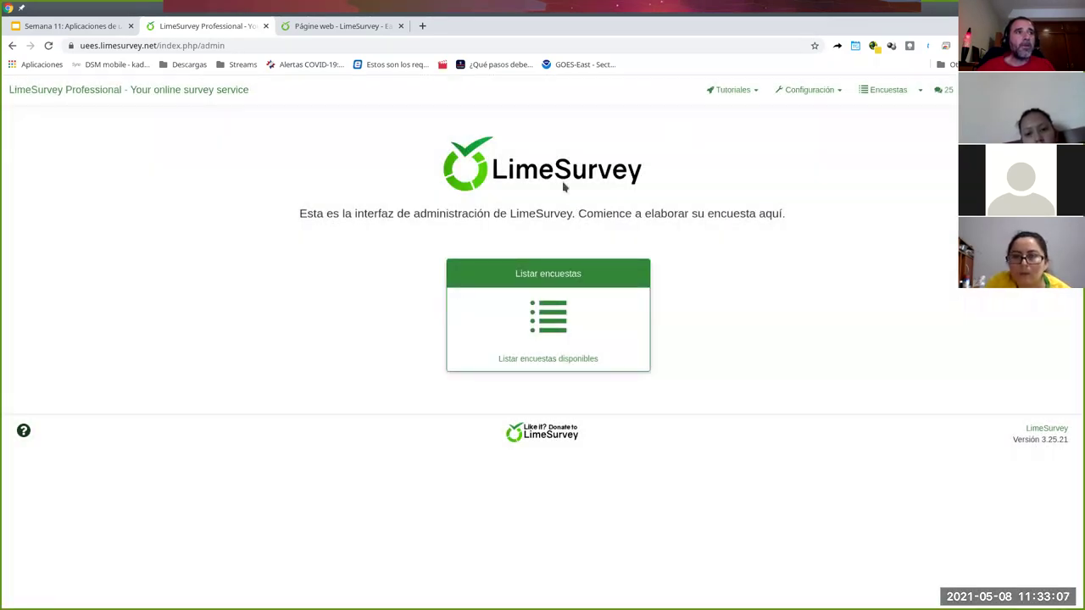
pyautogui.click(561, 346)
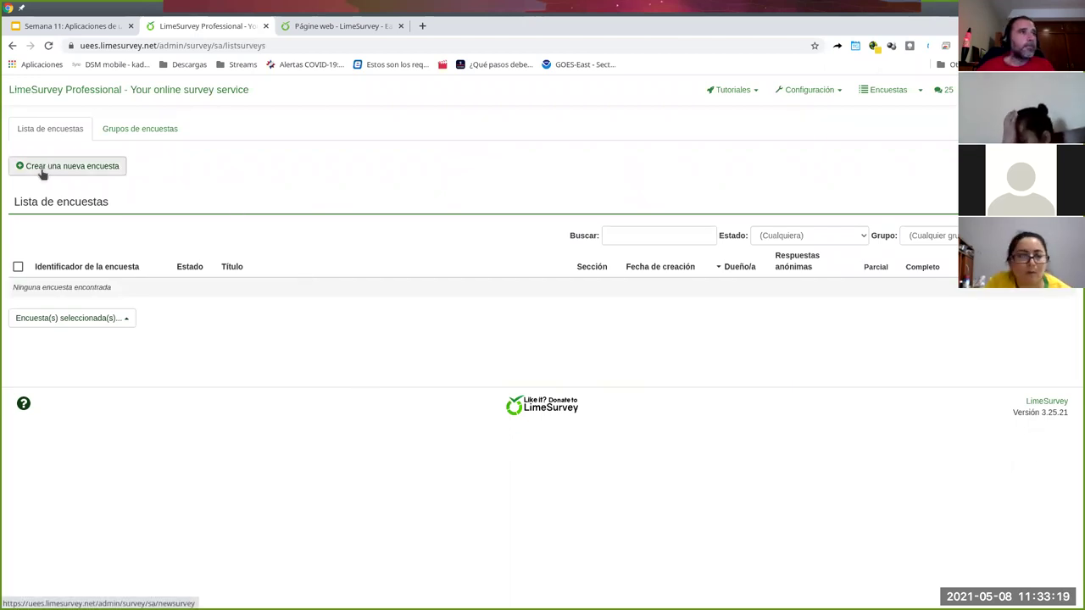
pyautogui.click(42, 168)
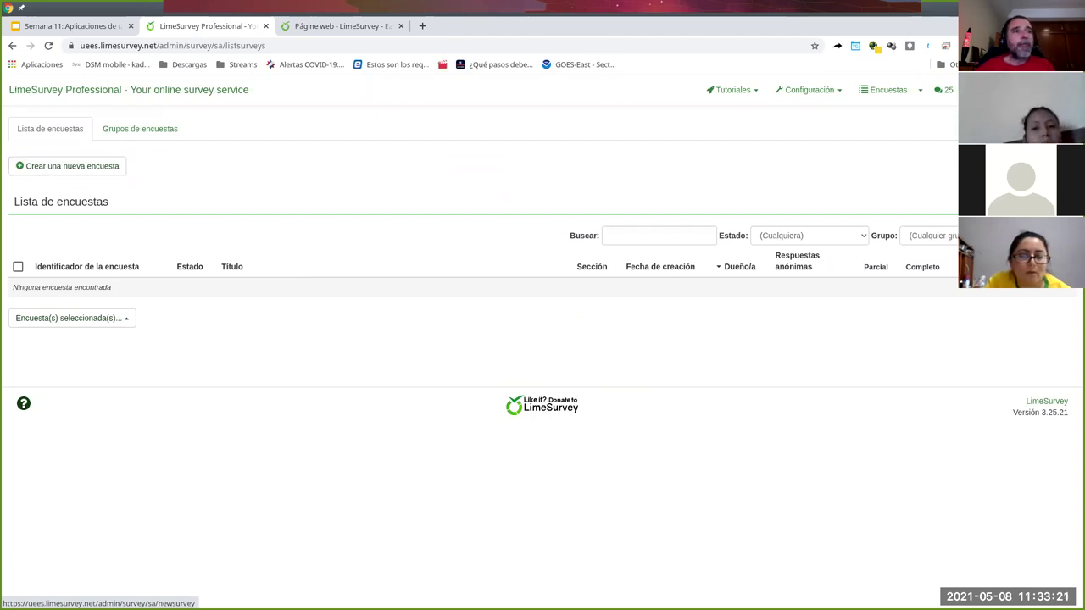
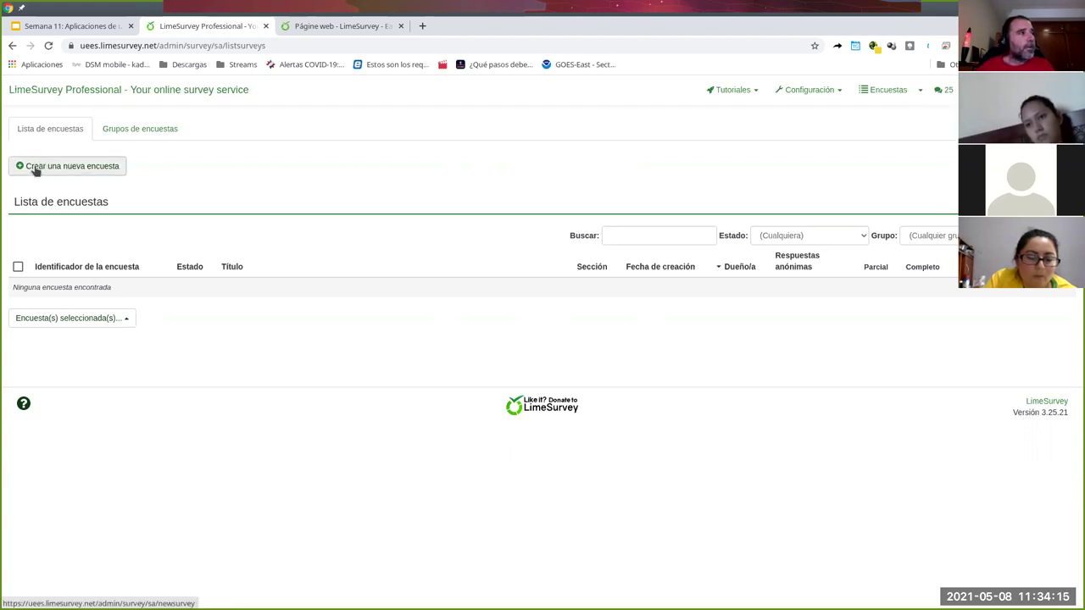
# - Begin a new survey with a partial title, then go back to the admin home and survey list
pyautogui.click(109, 175)
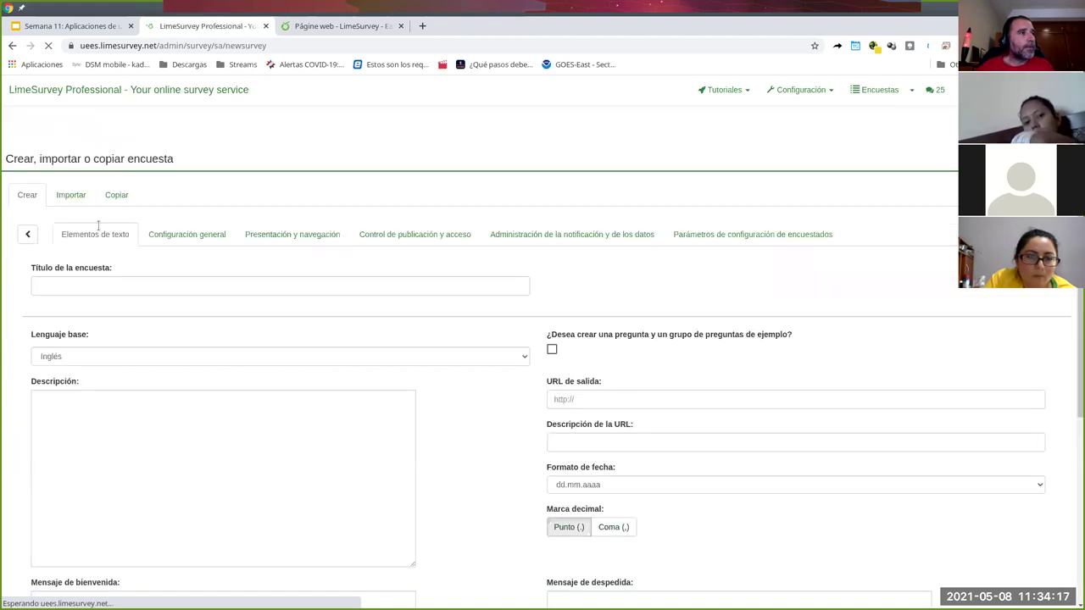
pyautogui.click(147, 289)
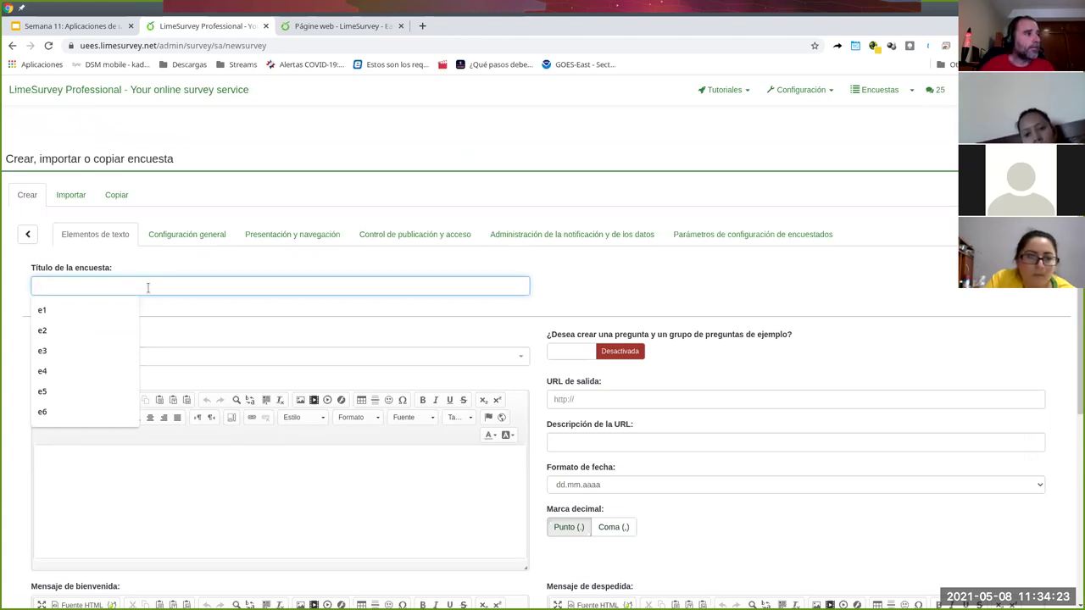
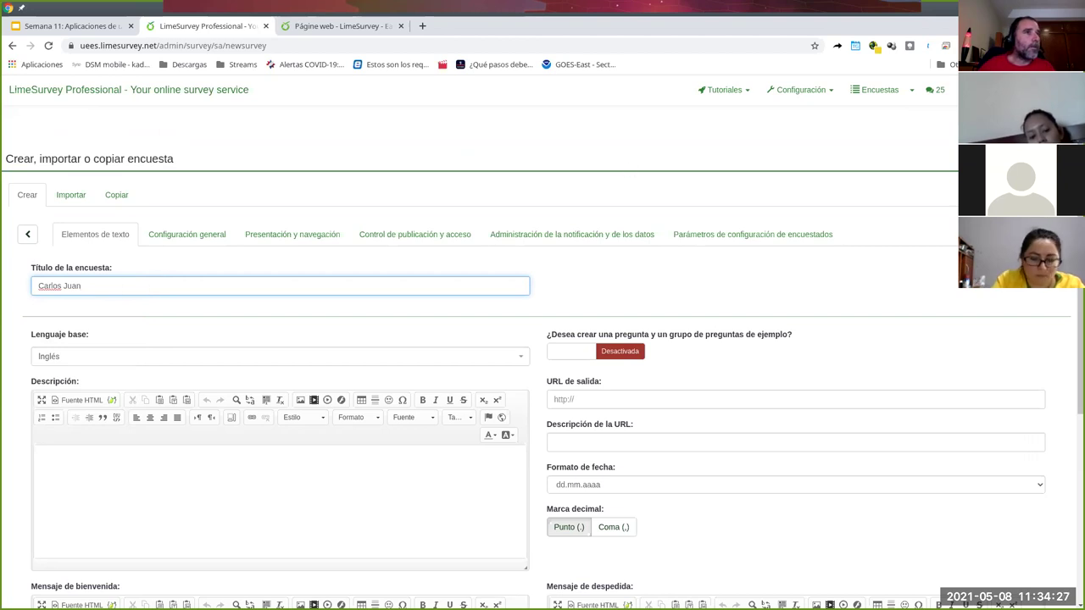
pyautogui.click(127, 89)
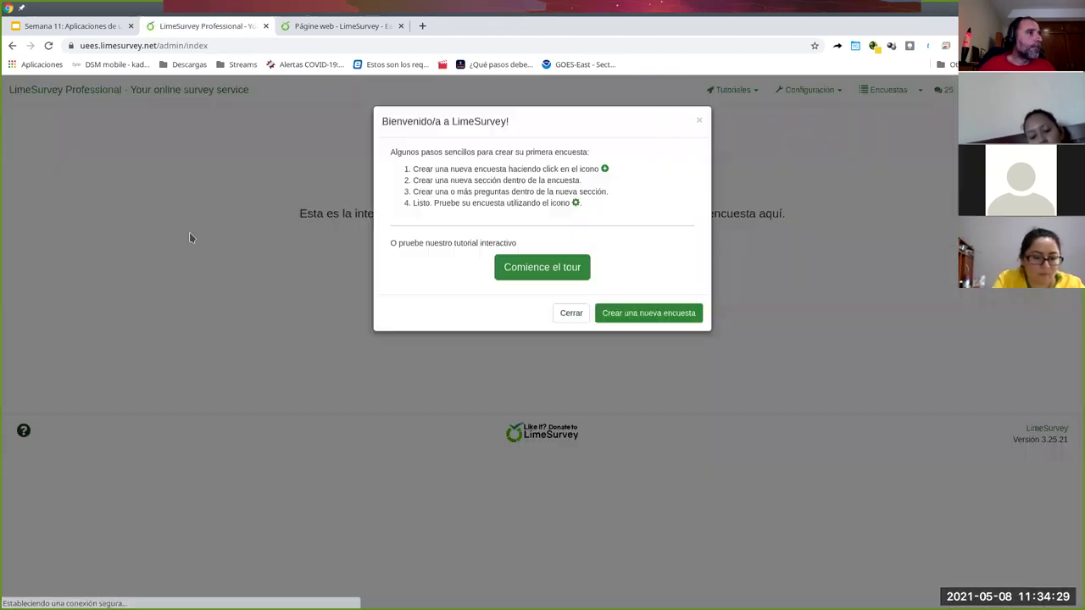
pyautogui.click(569, 332)
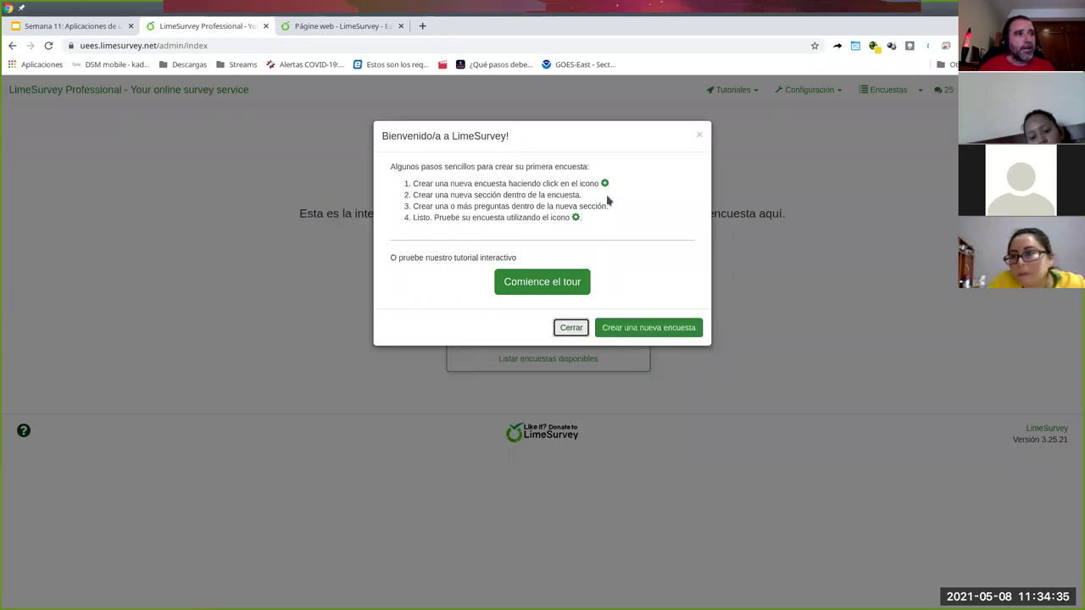
pyautogui.click(566, 329)
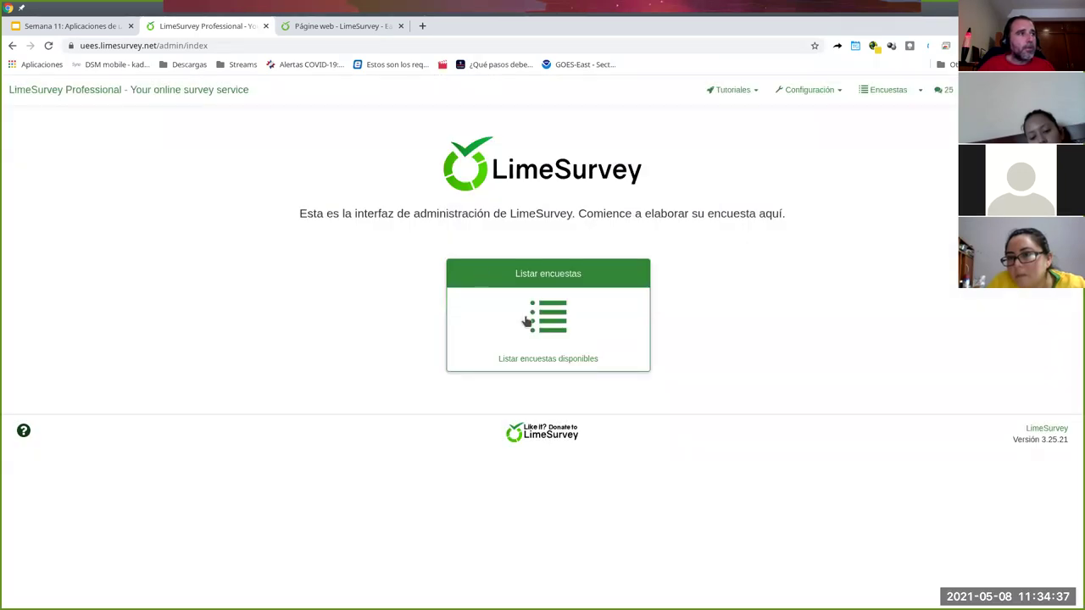
pyautogui.click(542, 315)
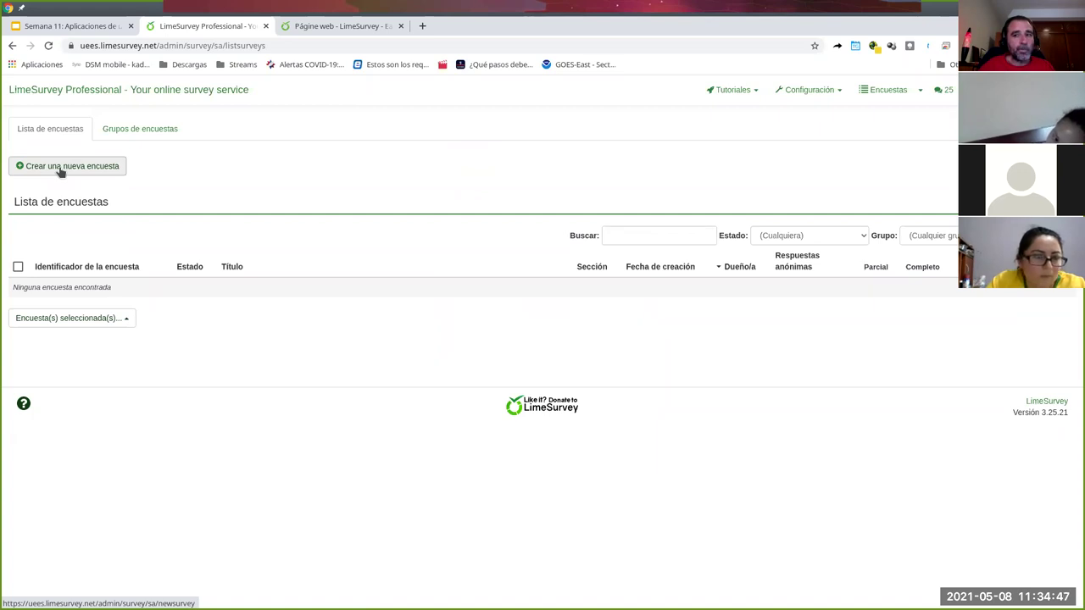
# - Start a new survey again and title it with the person's full name
pyautogui.click(61, 171)
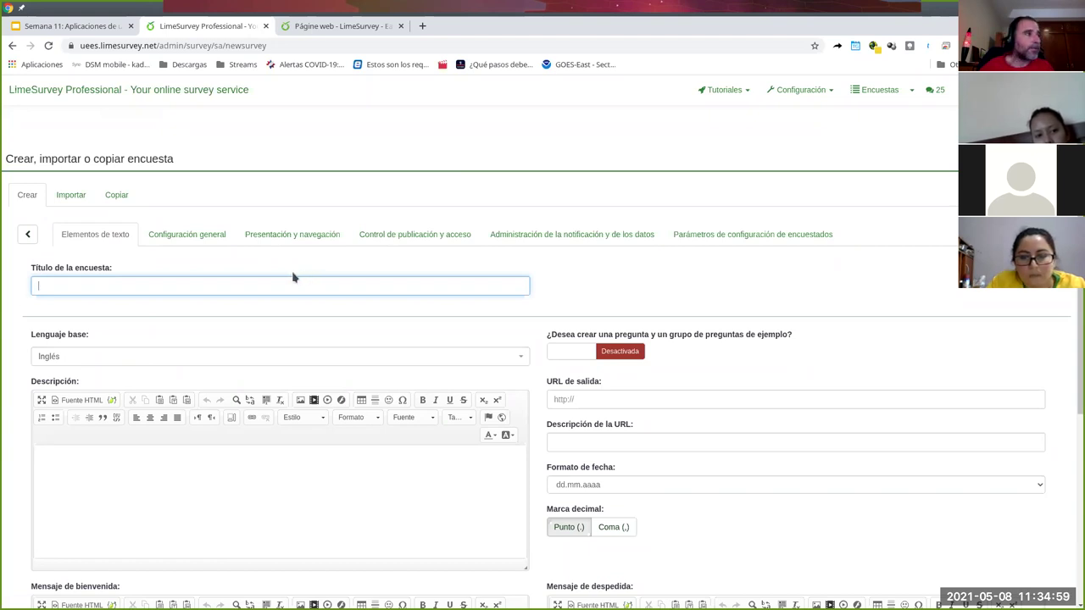
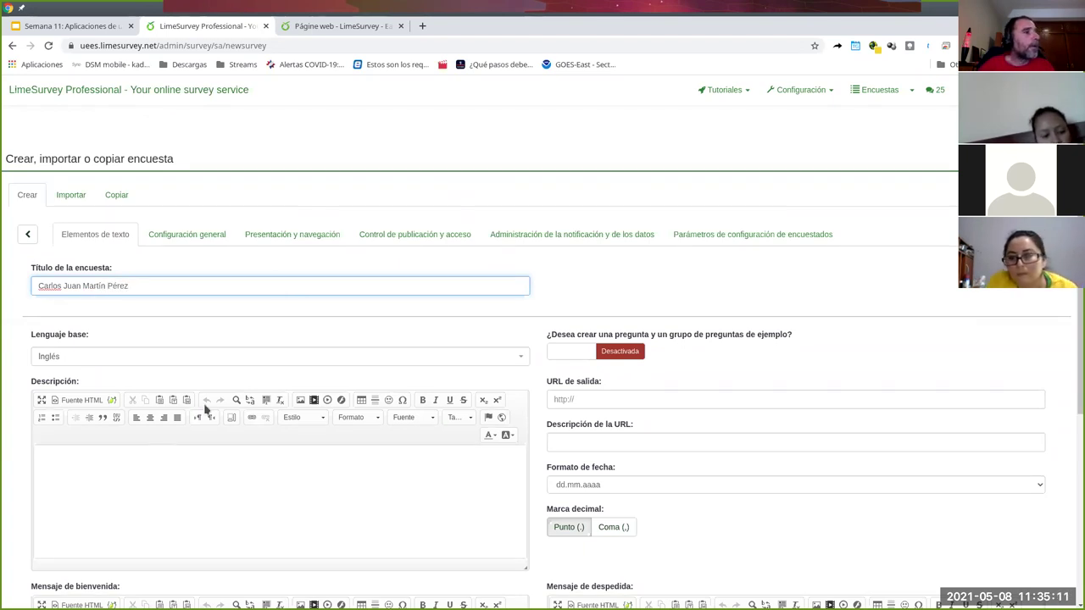
# - Make Español the survey's base language
pyautogui.click(523, 361)
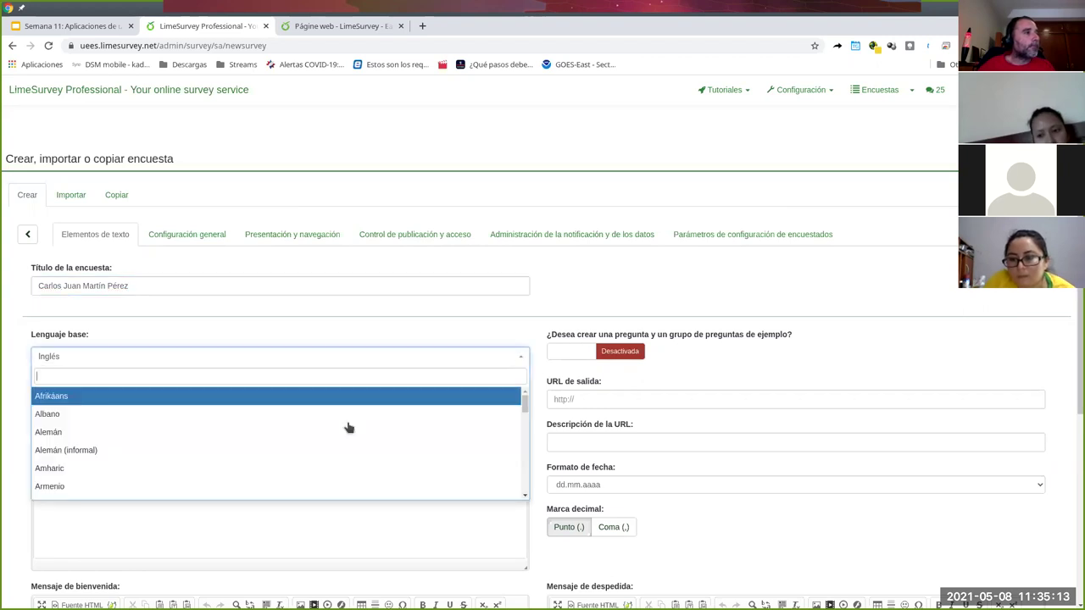
pyautogui.write('espa')
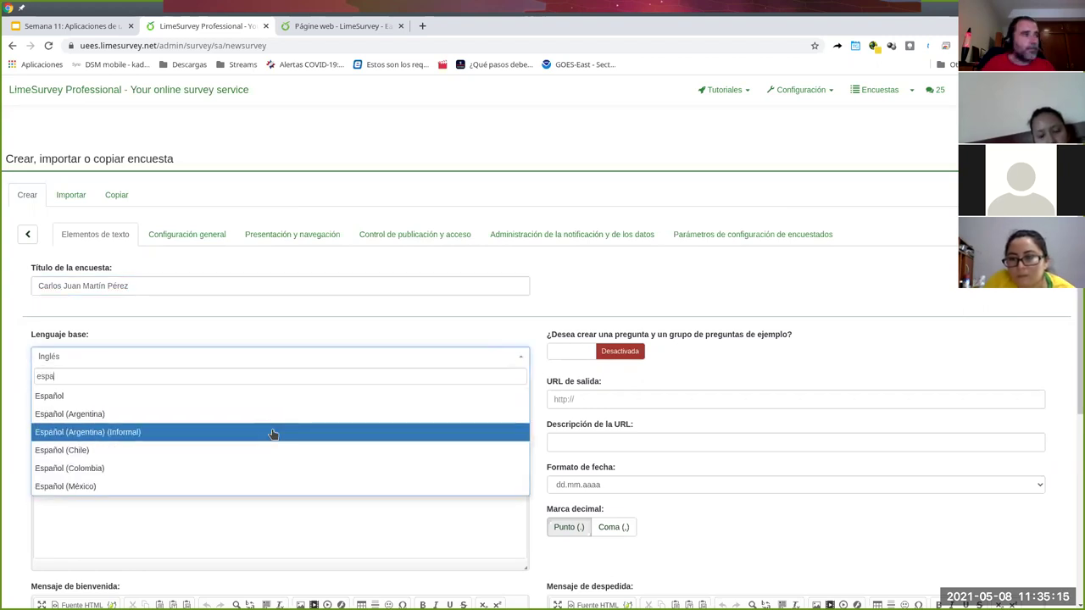
pyautogui.click(246, 396)
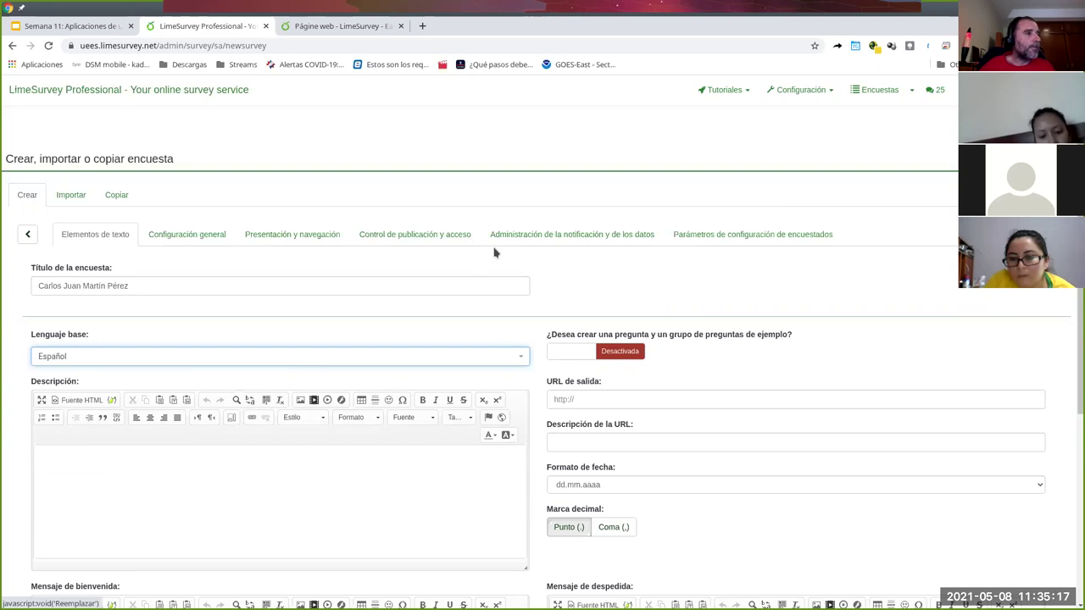
pyautogui.click(261, 499)
# - Enter description 'Encuesta de prueba UEES', a welcome message and farewell 'Muchas gracias por su participación'
pyautogui.scroll(-1, 305, 475)
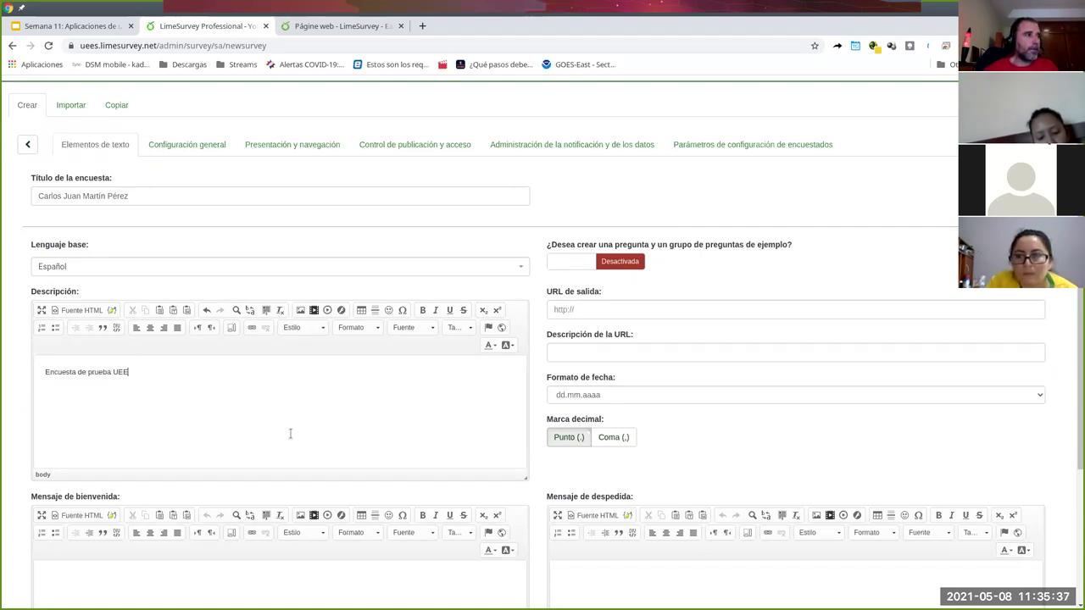
pyautogui.scroll(-2, 376, 456)
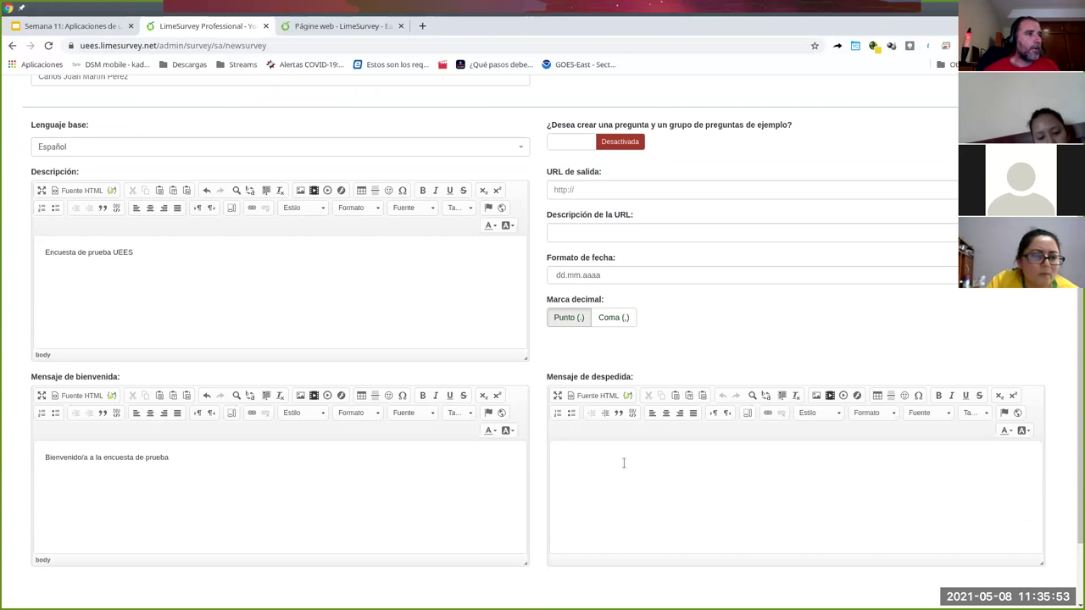
pyautogui.write('uchas gracias por su partic')
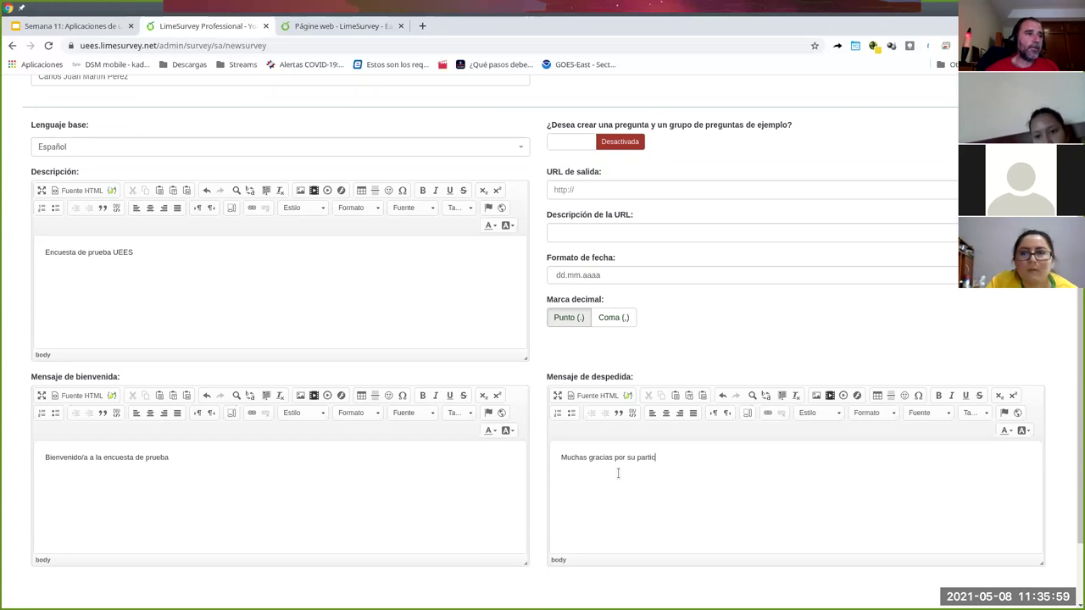
pyautogui.write('ipación')
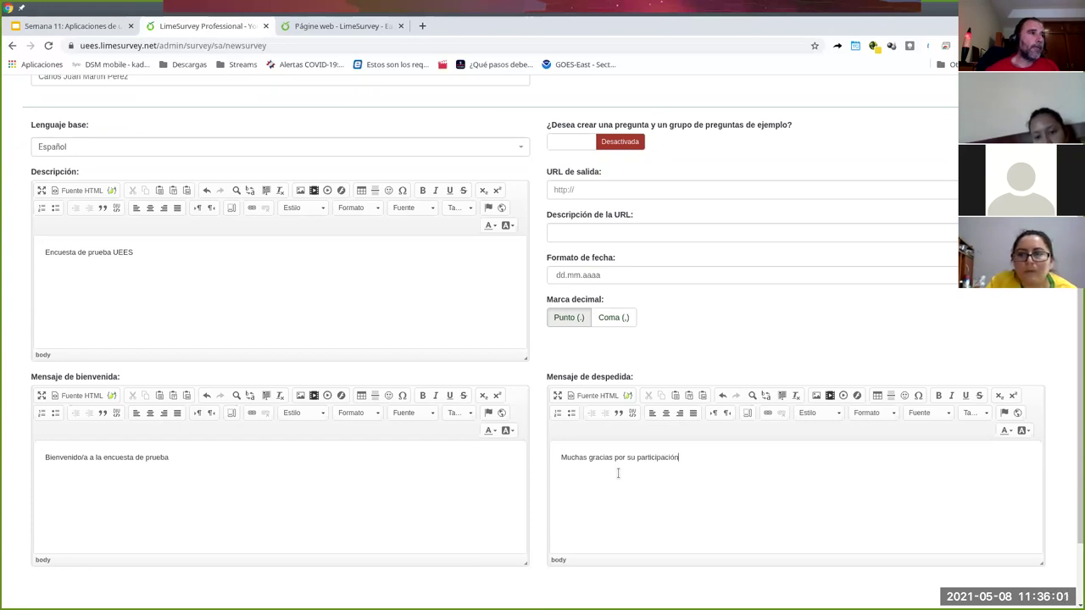
pyautogui.scroll(2, 753, 353)
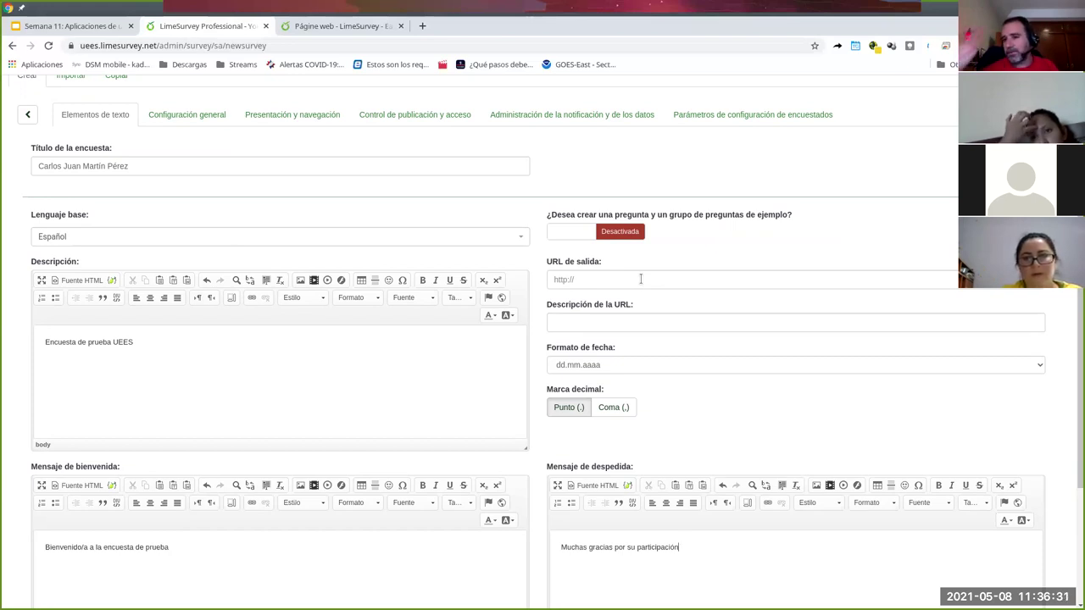
# - Choose dd/mm/aaaa as the survey's date format
pyautogui.click(593, 324)
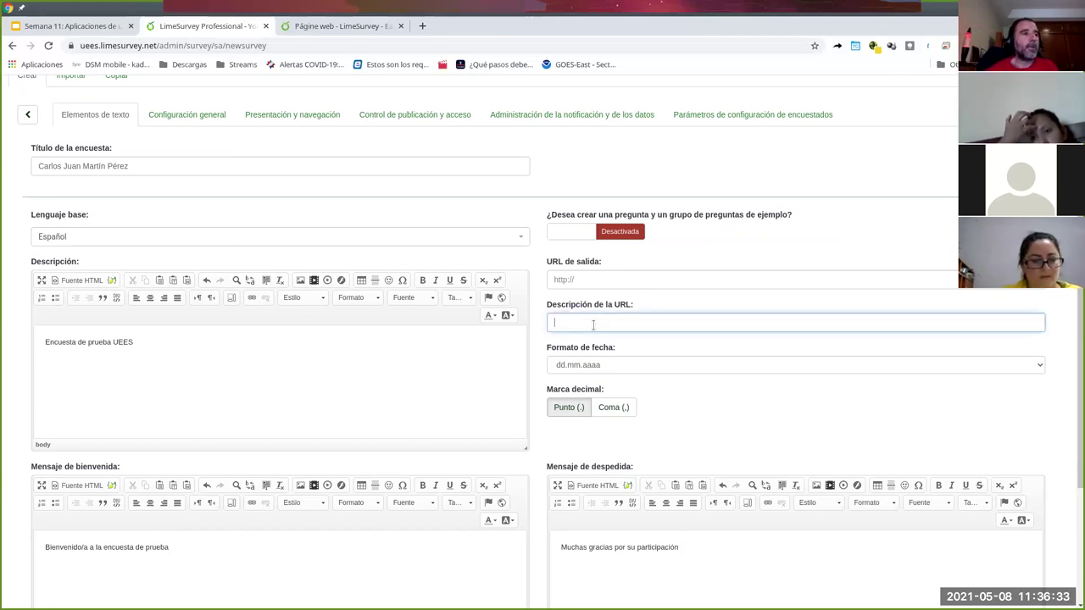
pyautogui.click(665, 386)
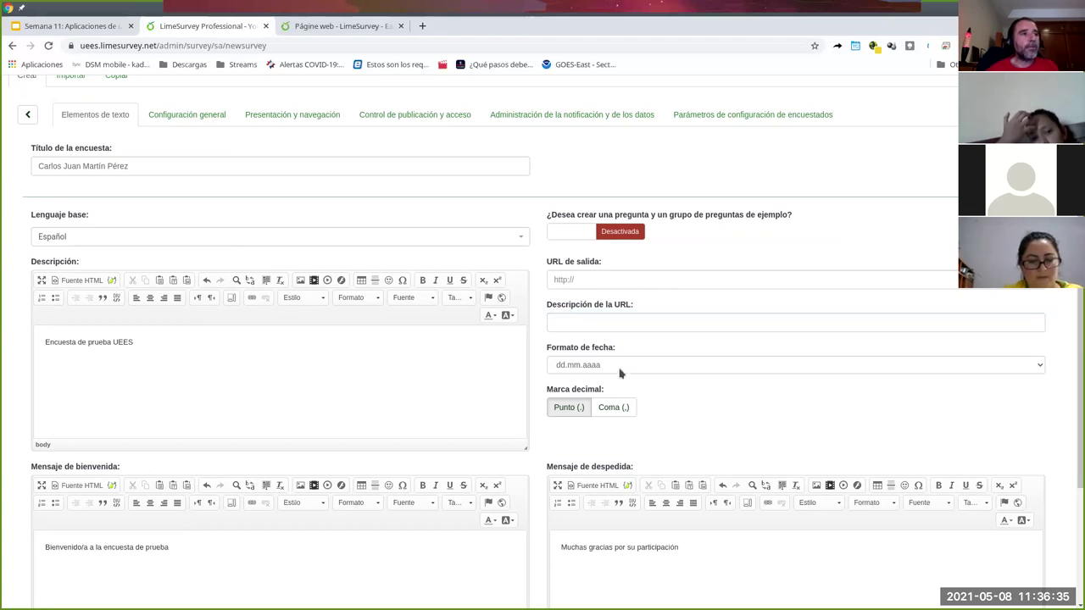
pyautogui.click(575, 367)
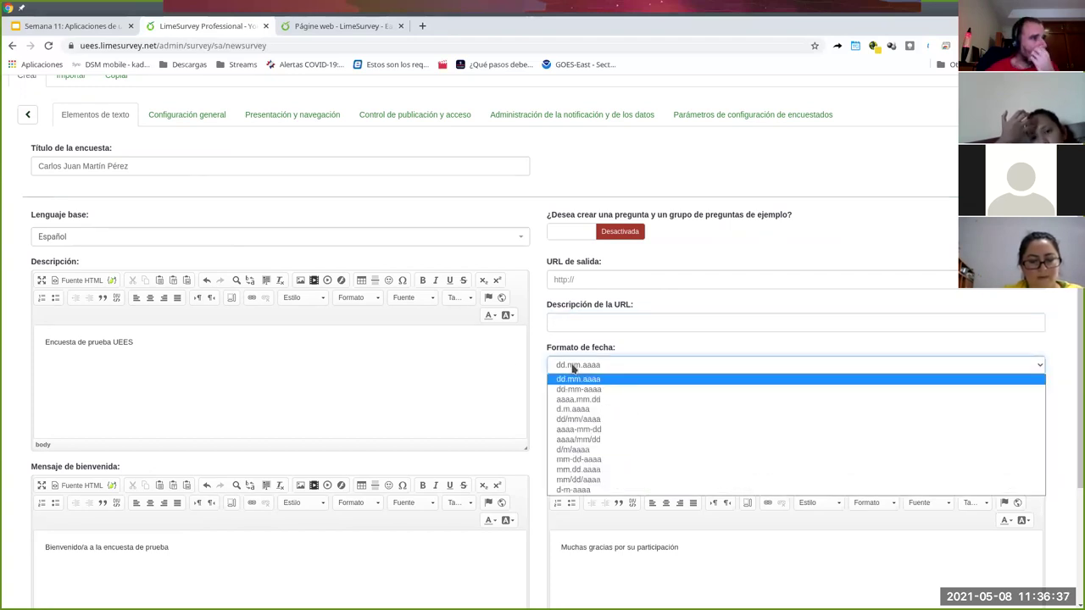
pyautogui.click(563, 420)
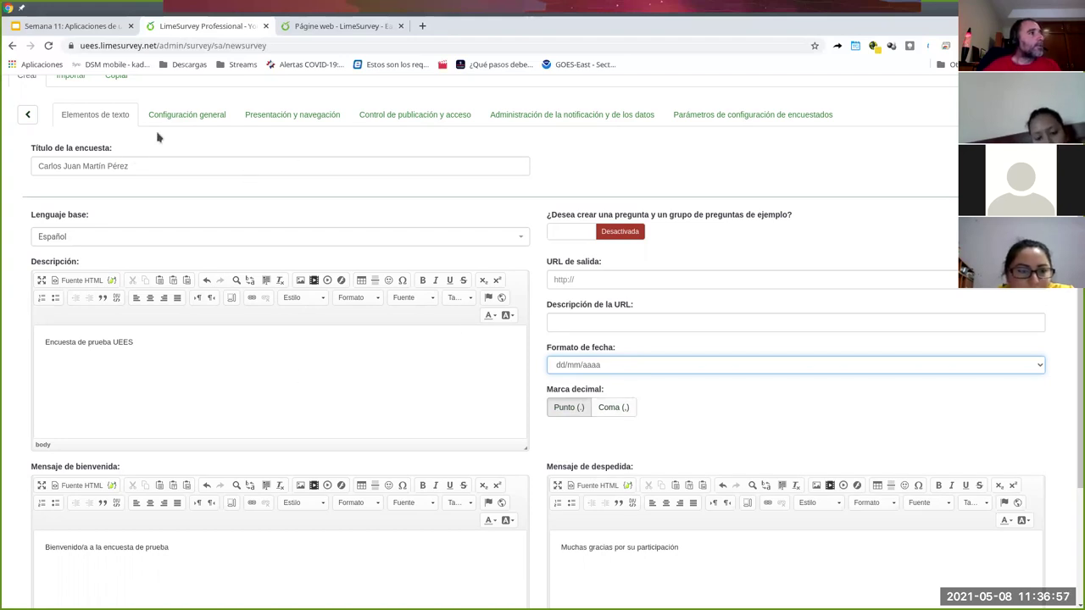
pyautogui.scroll(-3, 201, 325)
pyautogui.scroll(5, 453, 324)
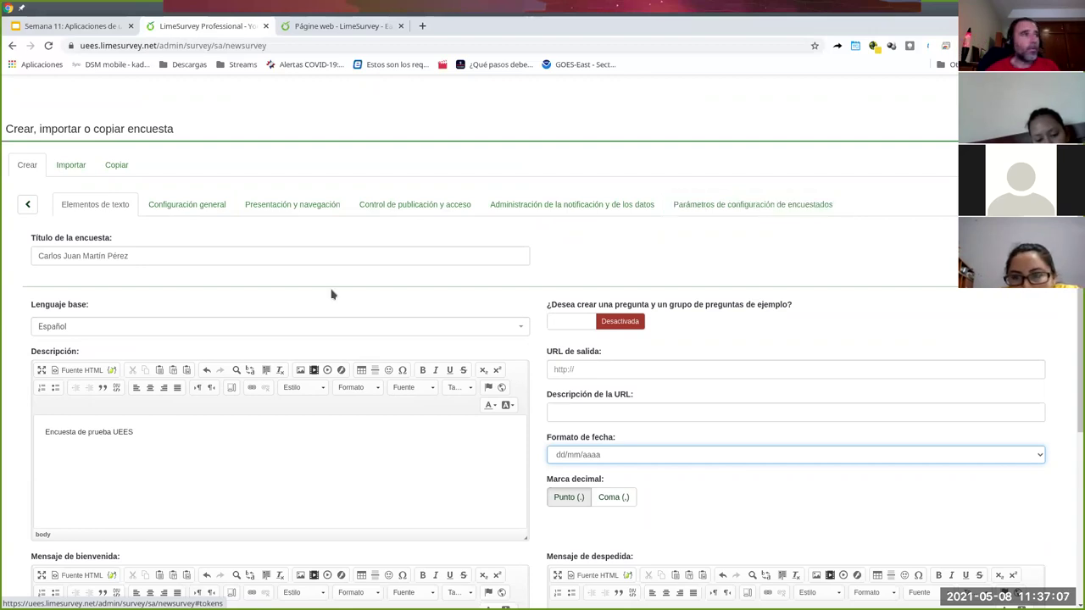
# - Leave the template as fruity in general settings, then move to presentation and navigation
pyautogui.click(208, 210)
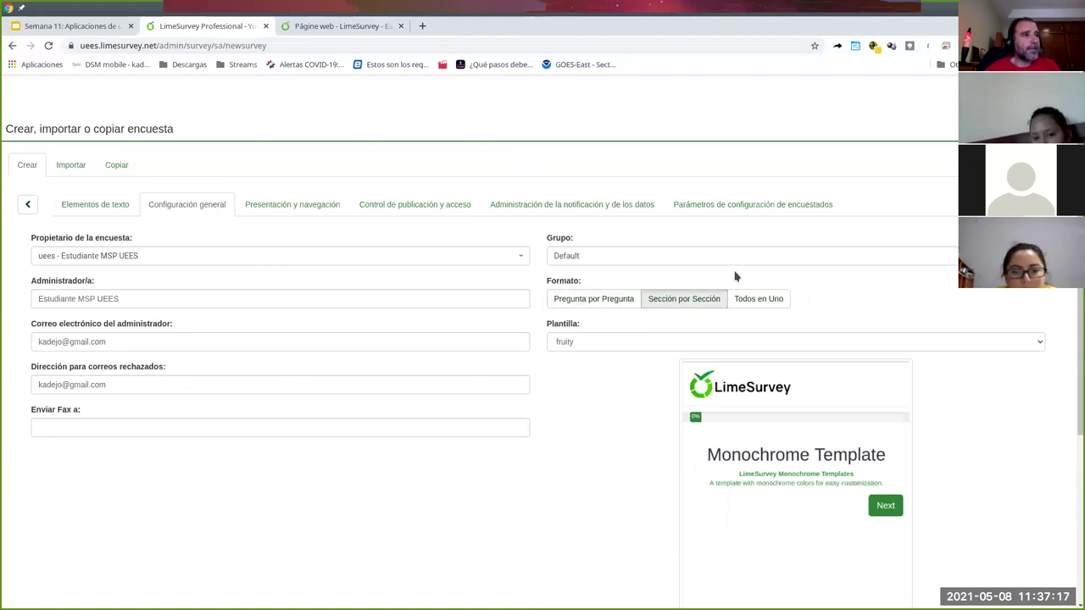
pyautogui.click(585, 343)
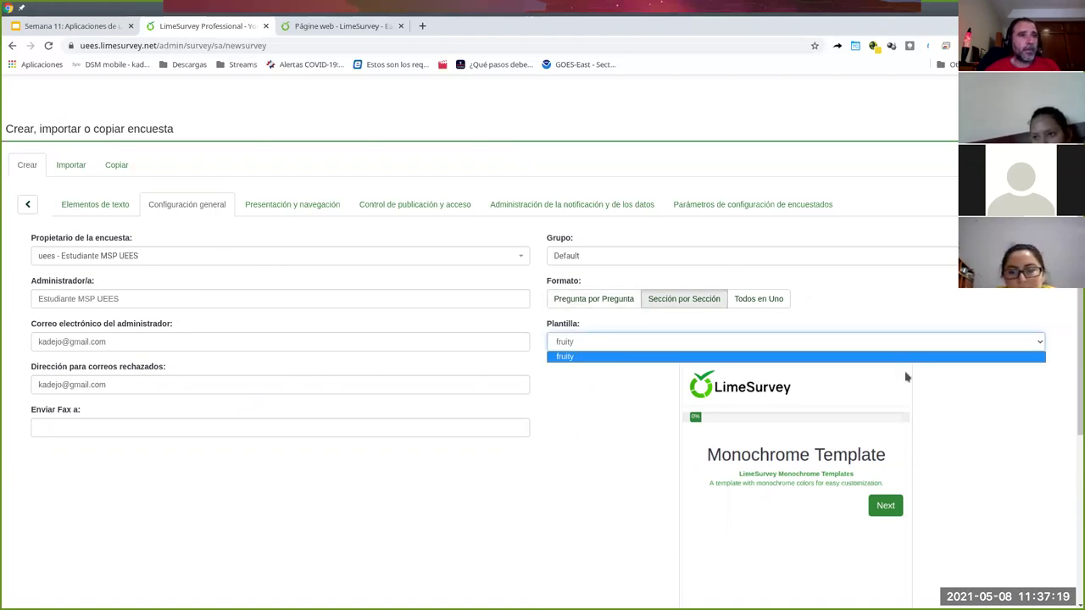
pyautogui.click(970, 406)
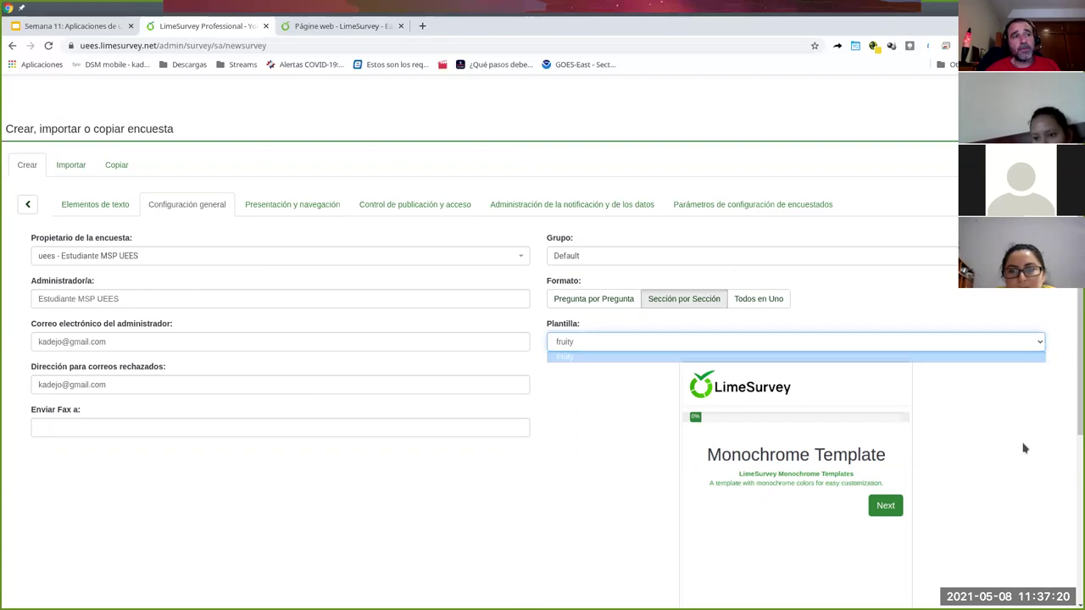
pyautogui.click(1040, 343)
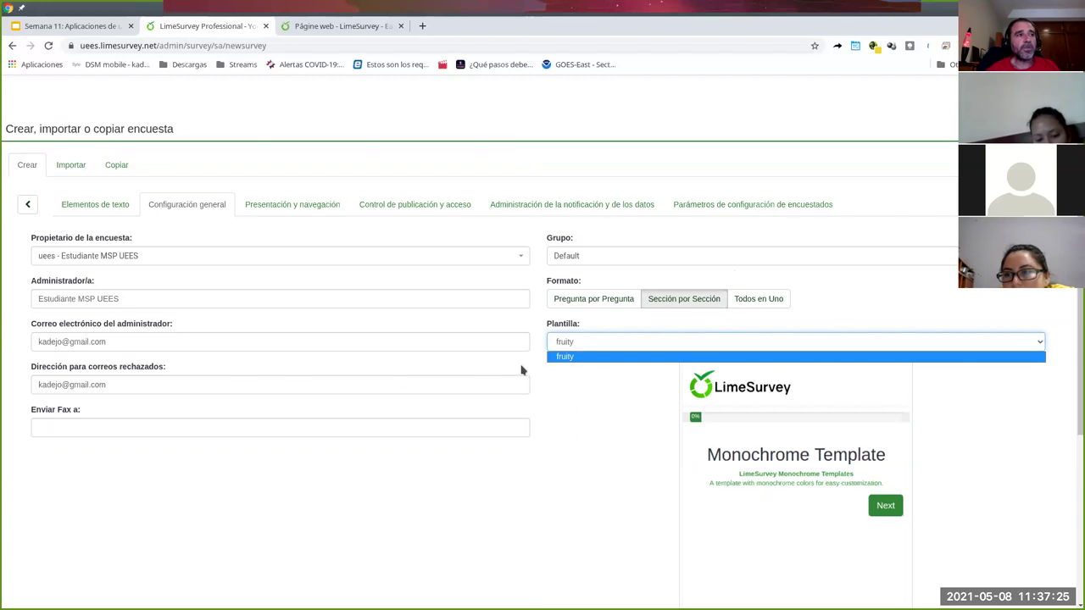
pyautogui.click(941, 464)
pyautogui.scroll(-1, 833, 450)
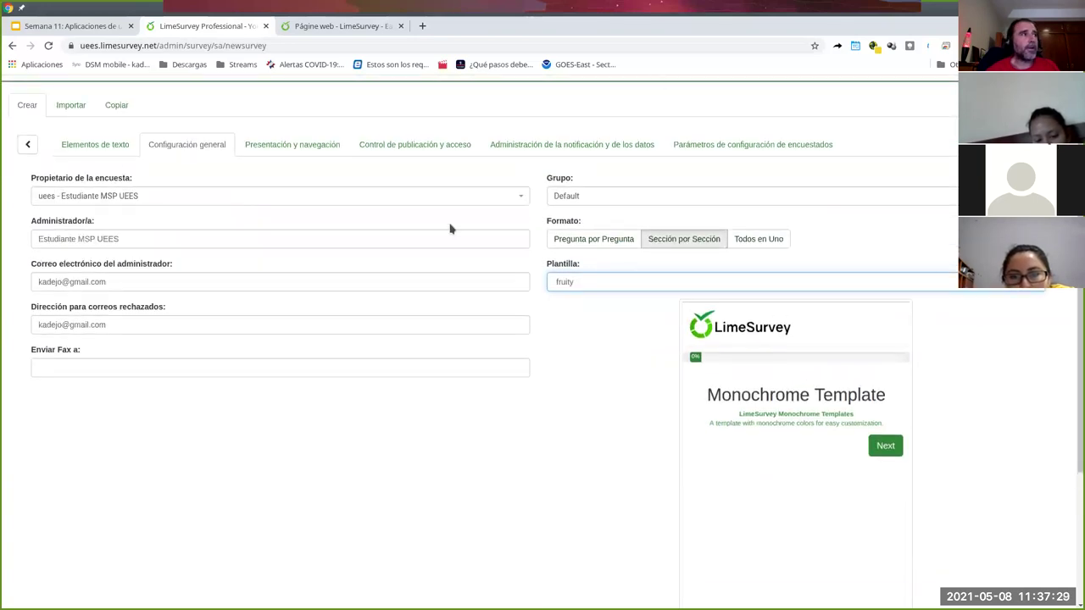
pyautogui.scroll(2, 266, 192)
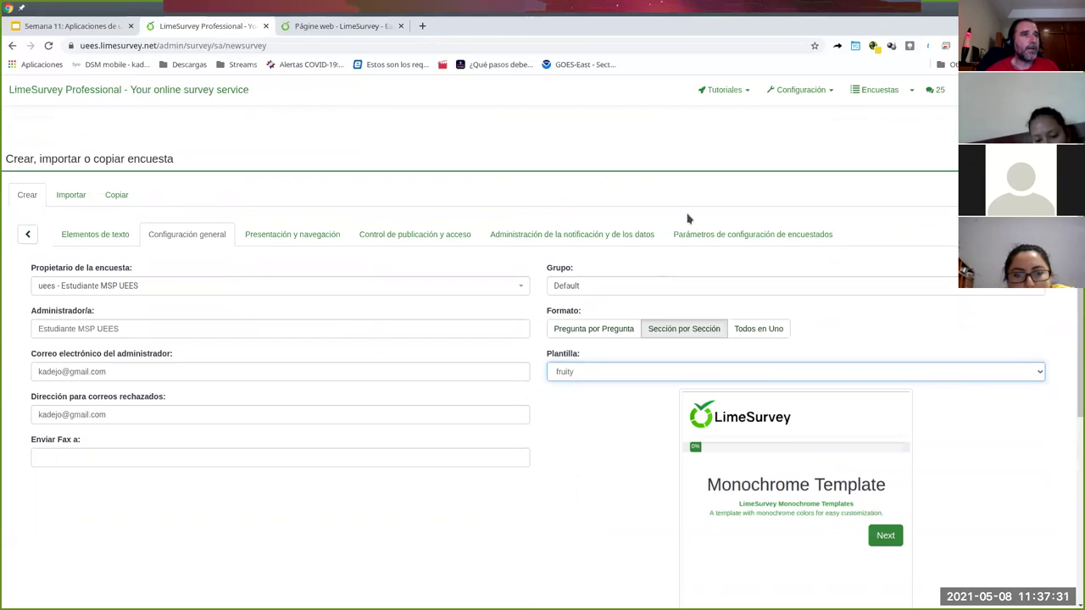
pyautogui.scroll(-1, 838, 469)
pyautogui.scroll(1, 839, 469)
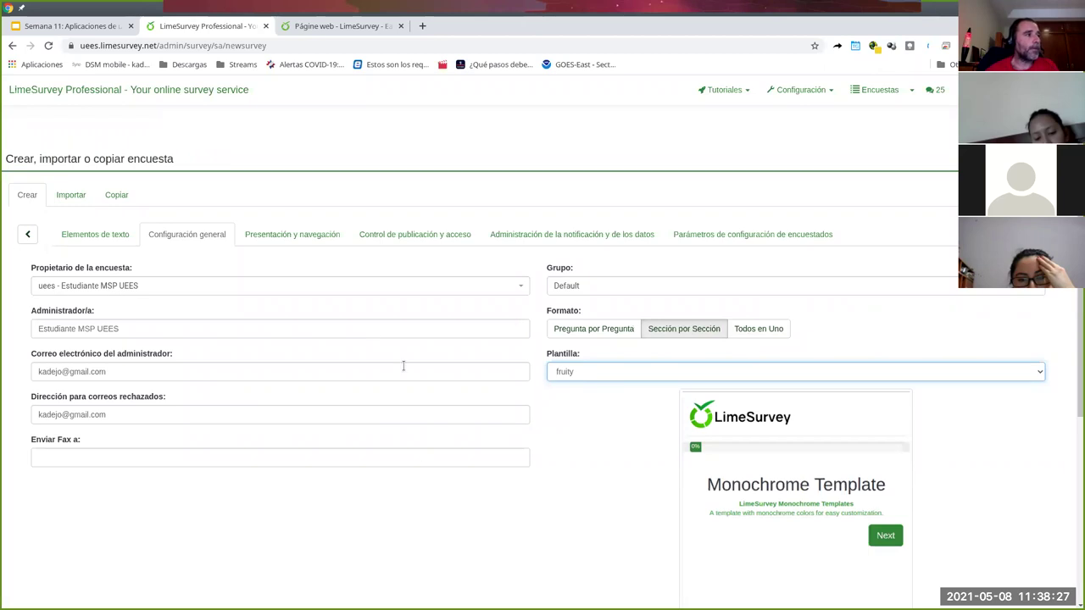
pyautogui.click(269, 234)
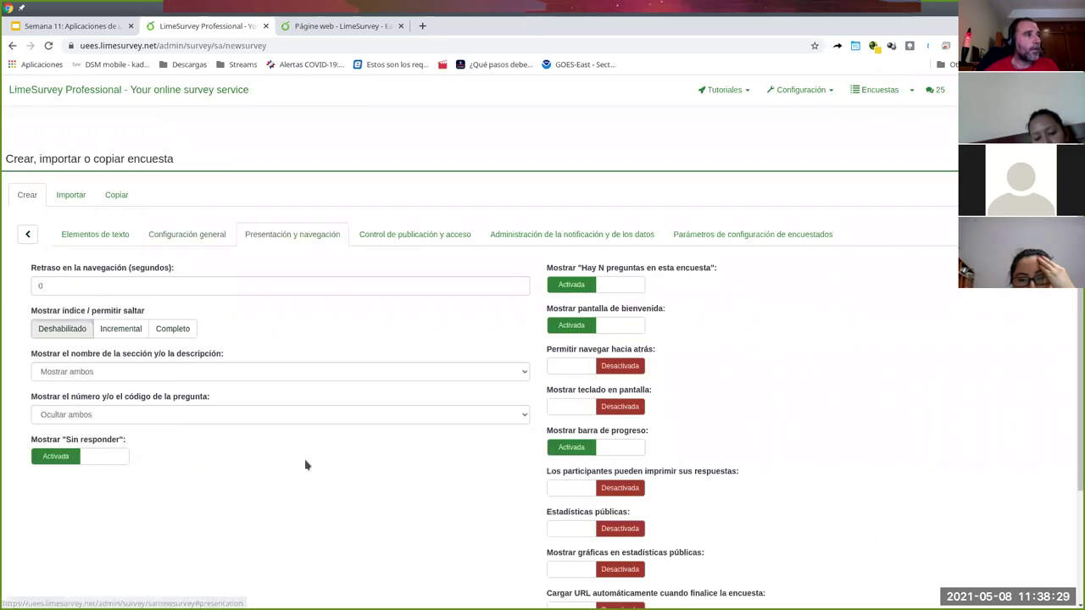
# - Set the question index to Completo and allow backward navigation
pyautogui.click(186, 235)
pyautogui.click(76, 371)
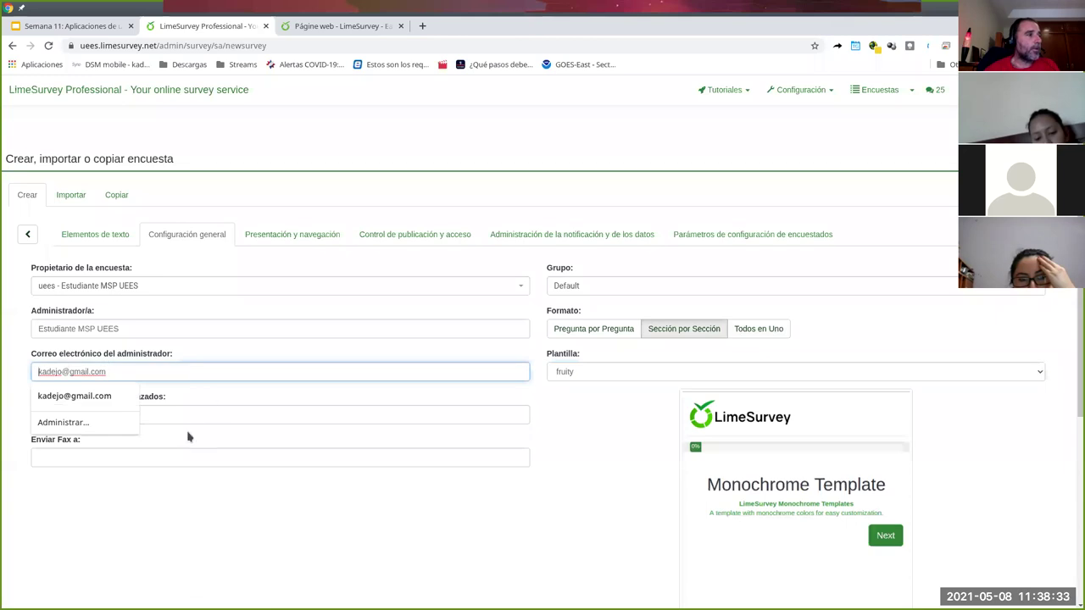
pyautogui.click(114, 370)
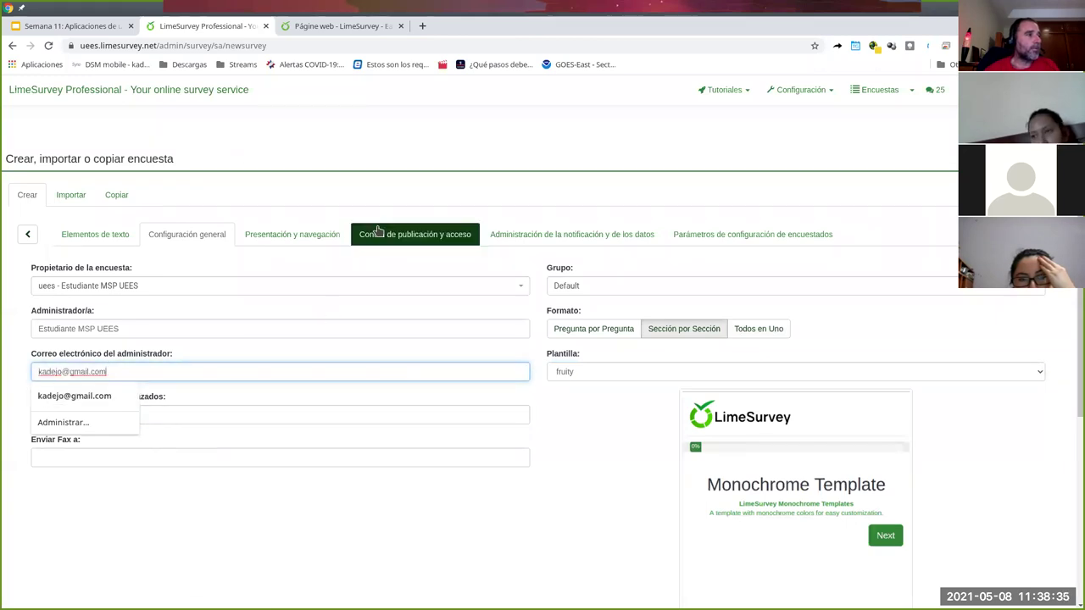
pyautogui.click(288, 242)
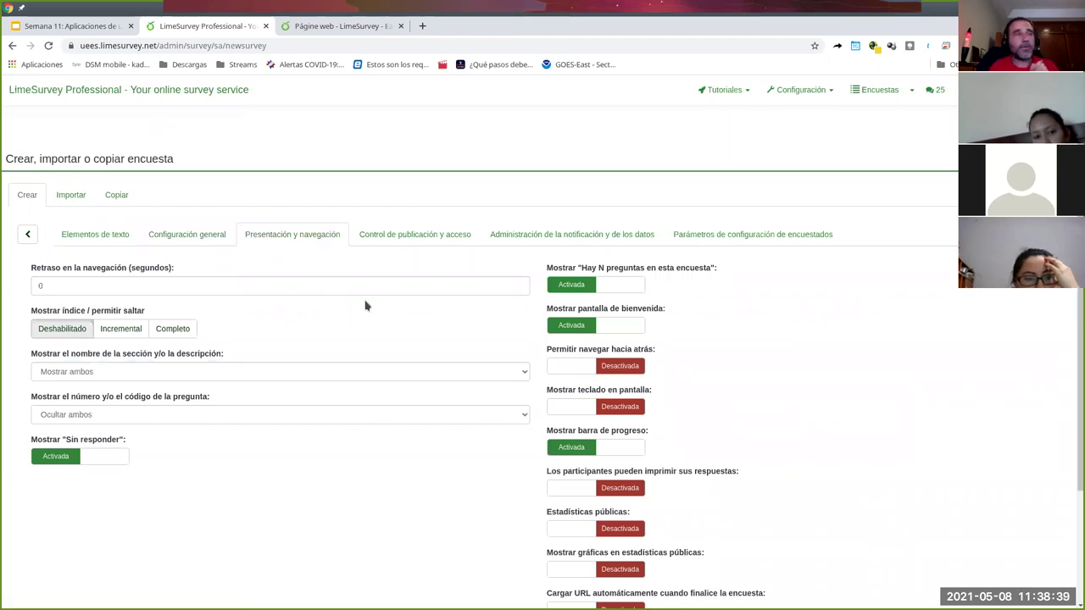
pyautogui.scroll(-1, 356, 304)
pyautogui.scroll(-1, 356, 304)
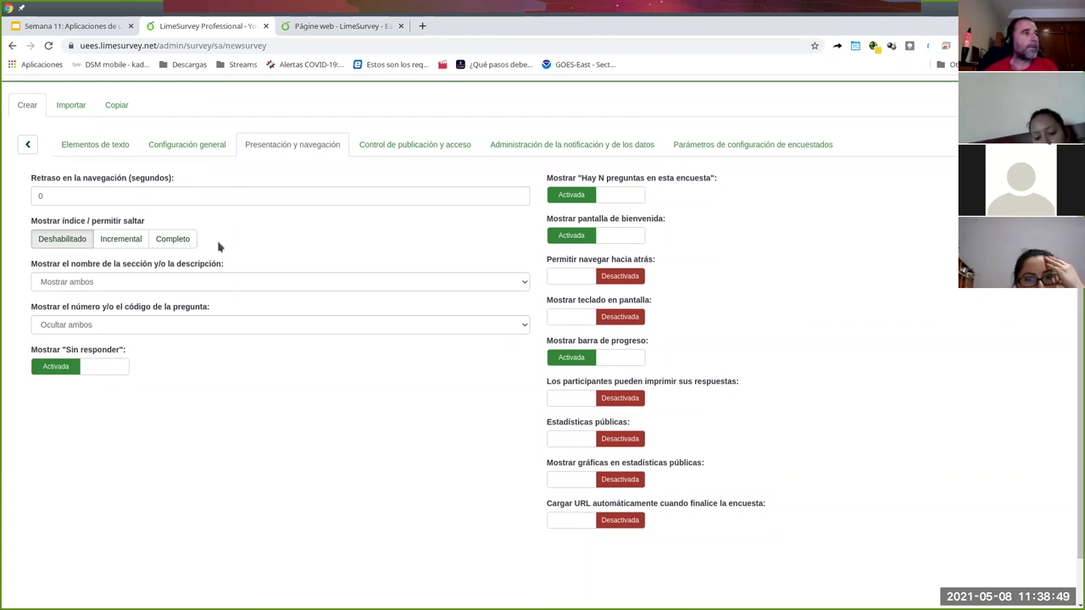
pyautogui.click(170, 242)
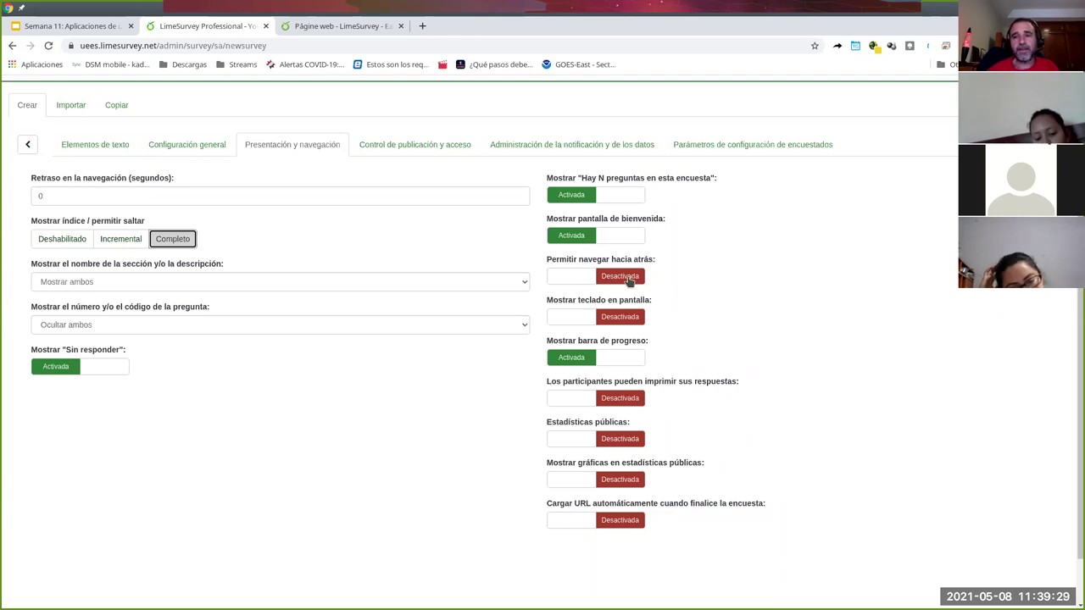
pyautogui.click(582, 282)
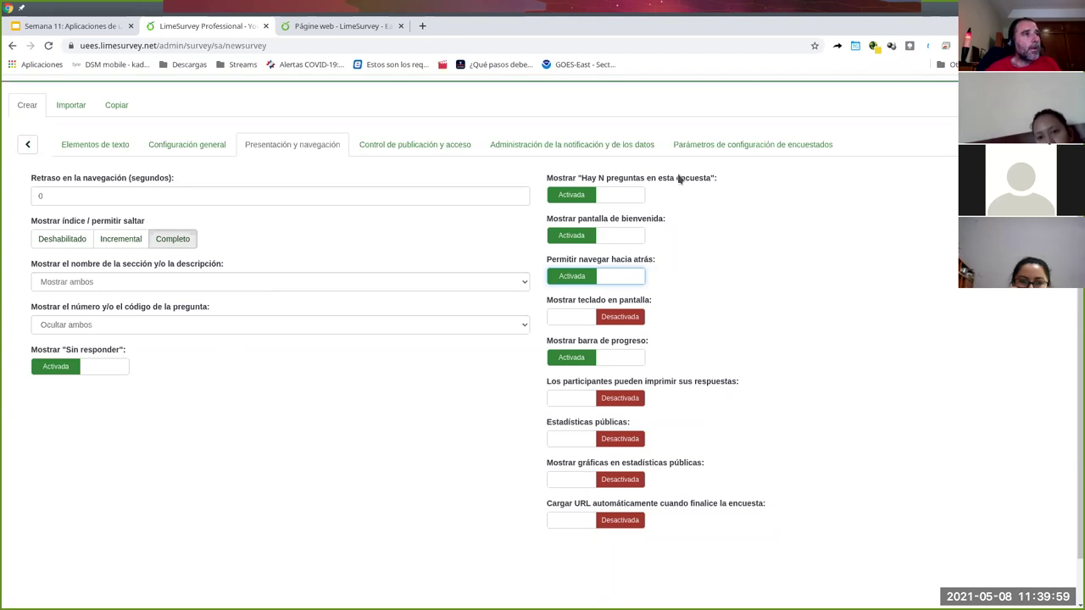
# - Turn on public statistics and graphs in the public statistics
pyautogui.moveTo(717, 178); pyautogui.dragTo(547, 179)
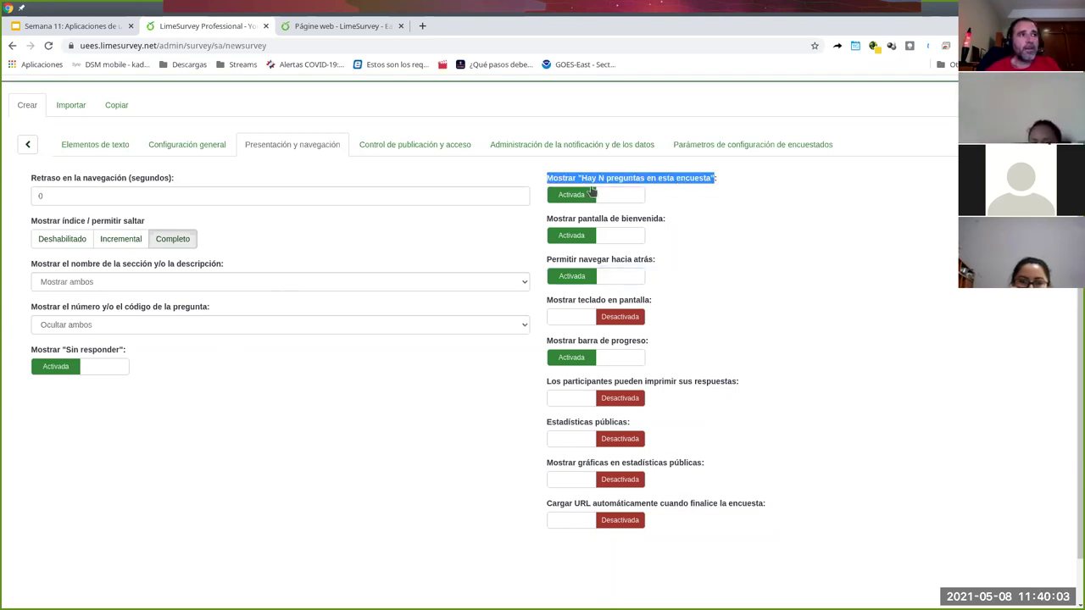
pyautogui.click(695, 214)
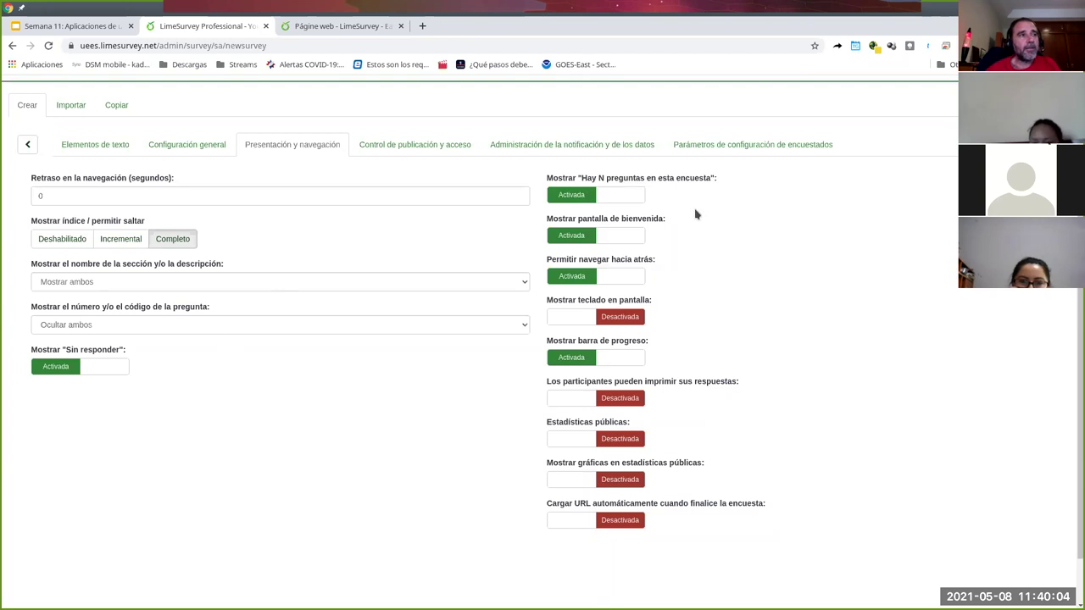
pyautogui.doubleClick(600, 179)
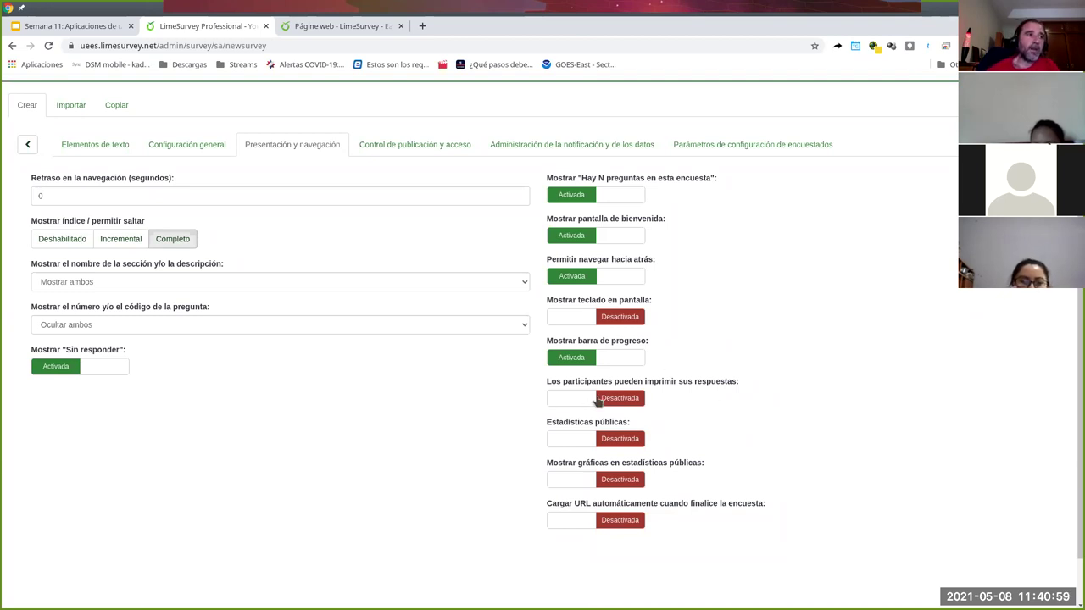
pyautogui.click(570, 440)
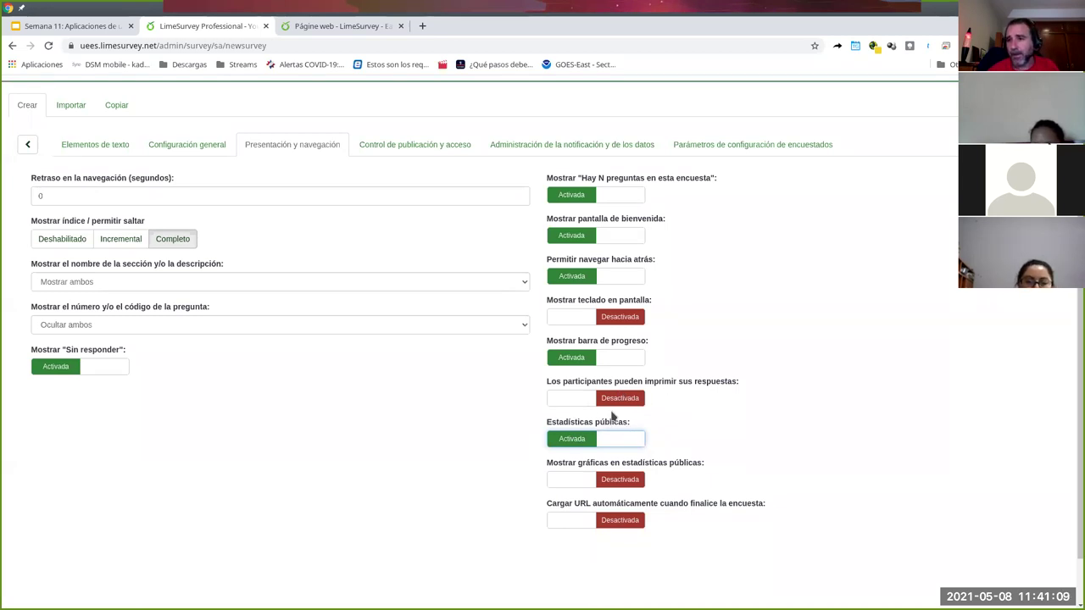
pyautogui.click(582, 480)
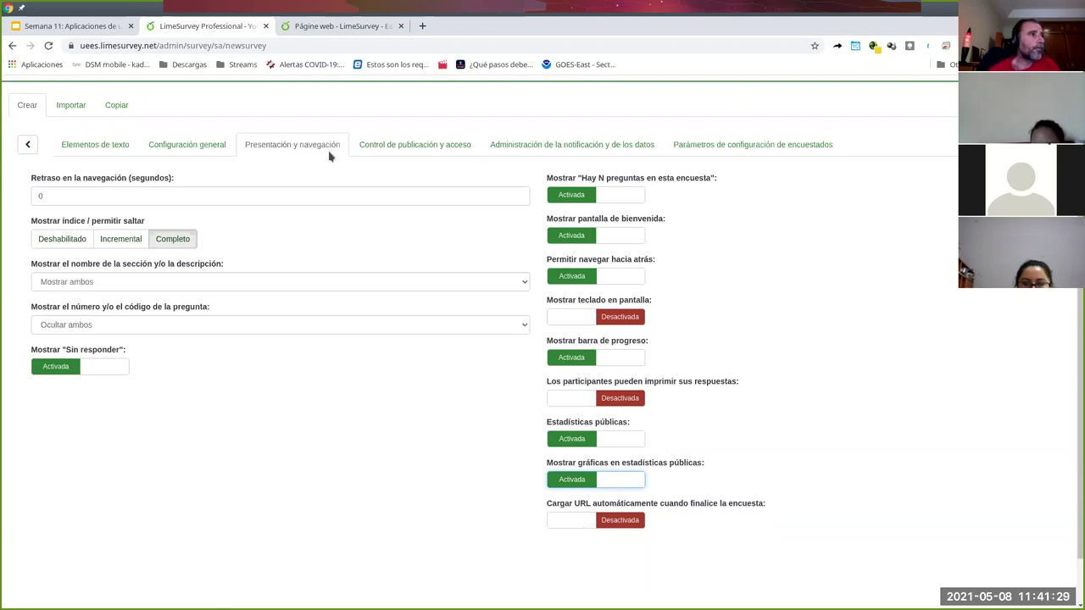
# - Set the expiration date to 08.05.2021 11:41, then copy the site address into a new tab
pyautogui.click(414, 147)
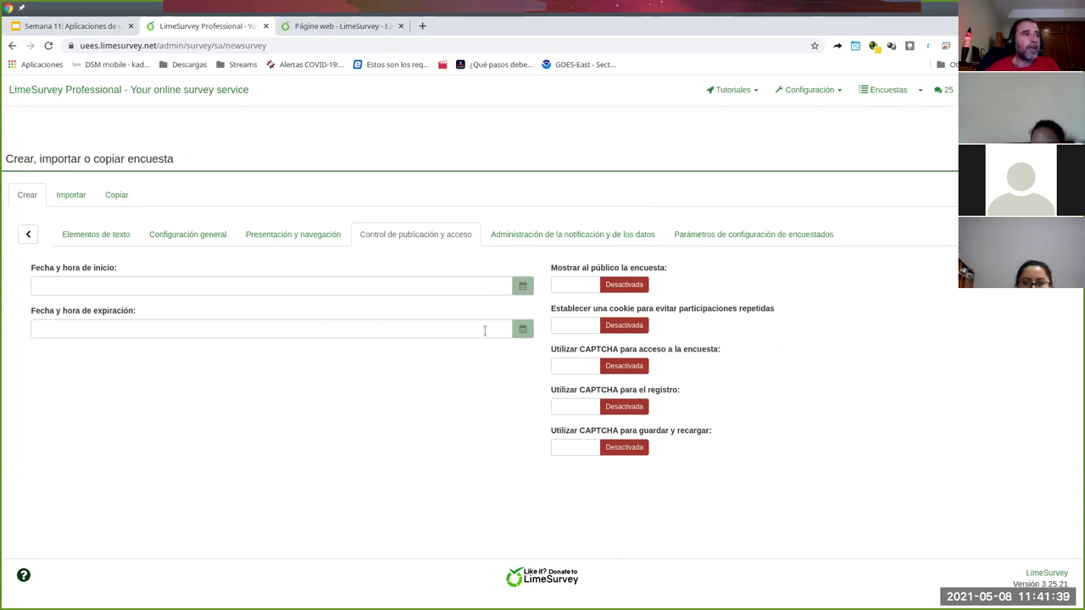
pyautogui.click(485, 330)
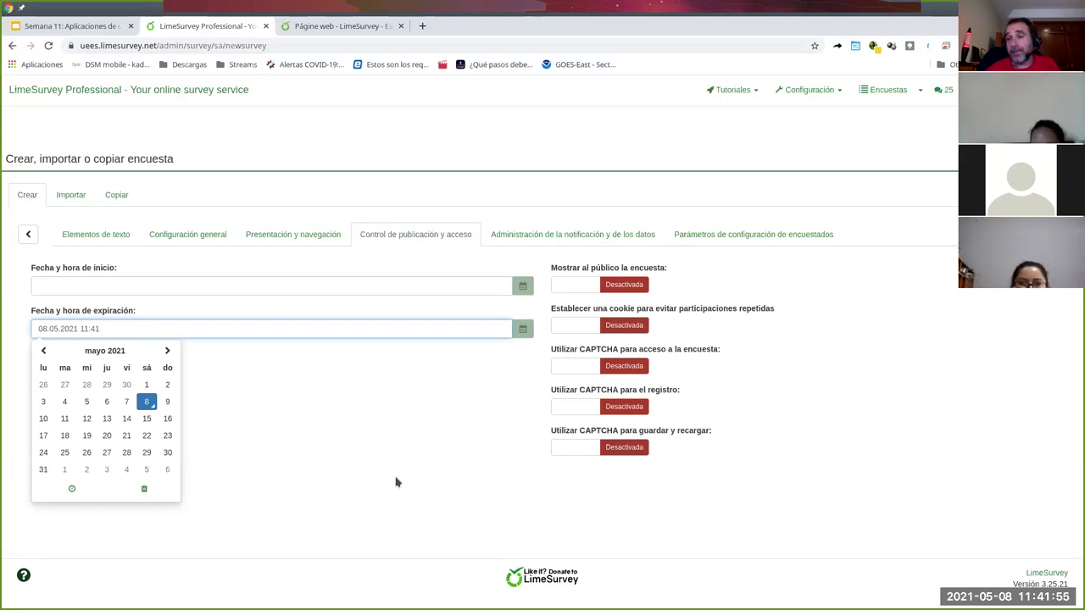
pyautogui.click(402, 406)
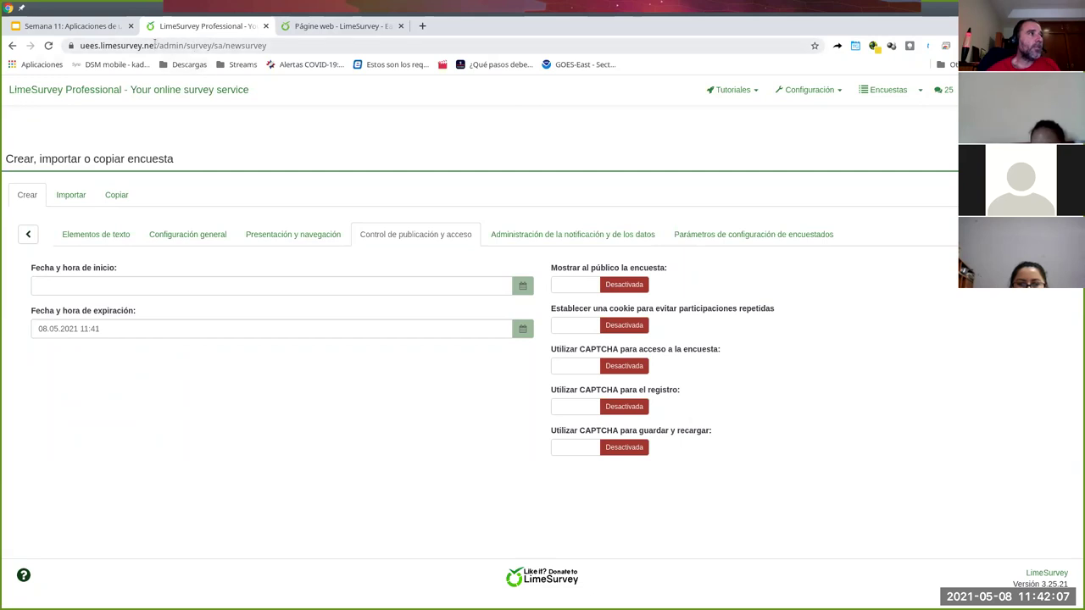
pyautogui.moveTo(157, 45); pyautogui.dragTo(27, 47)
pyautogui.hotkey('ctrl', 'c')
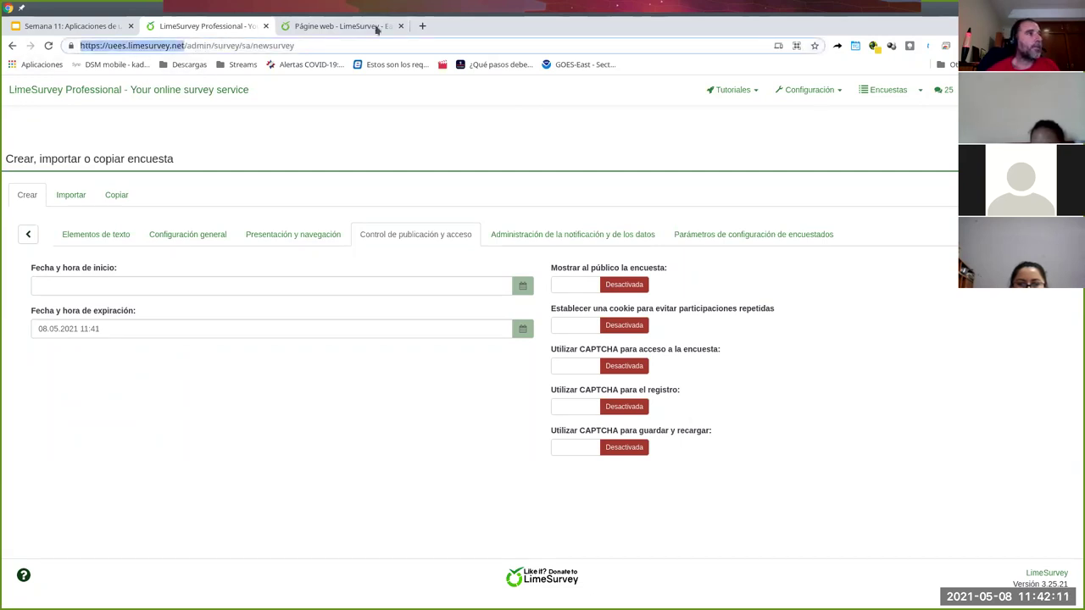
pyautogui.click(422, 26)
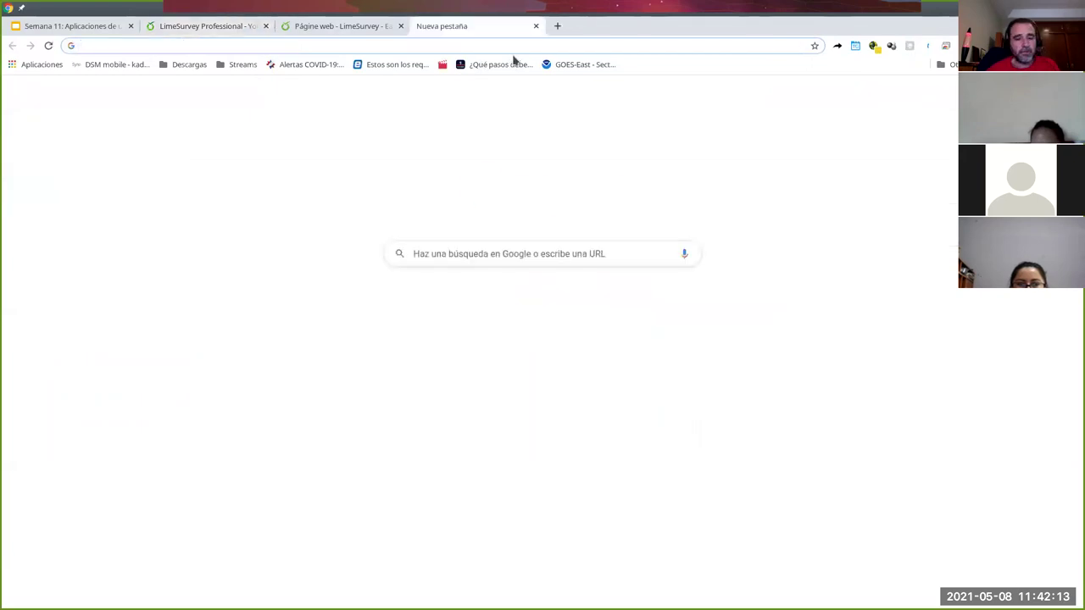
pyautogui.hotkey('ctrl', 'v')
pyautogui.press('Return')
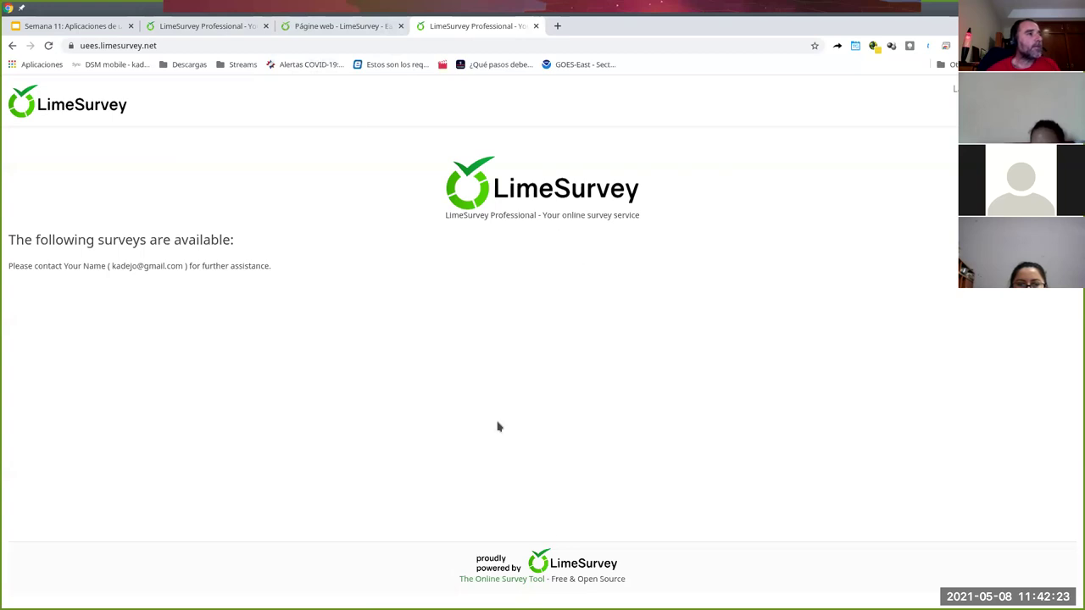
pyautogui.click(230, 30)
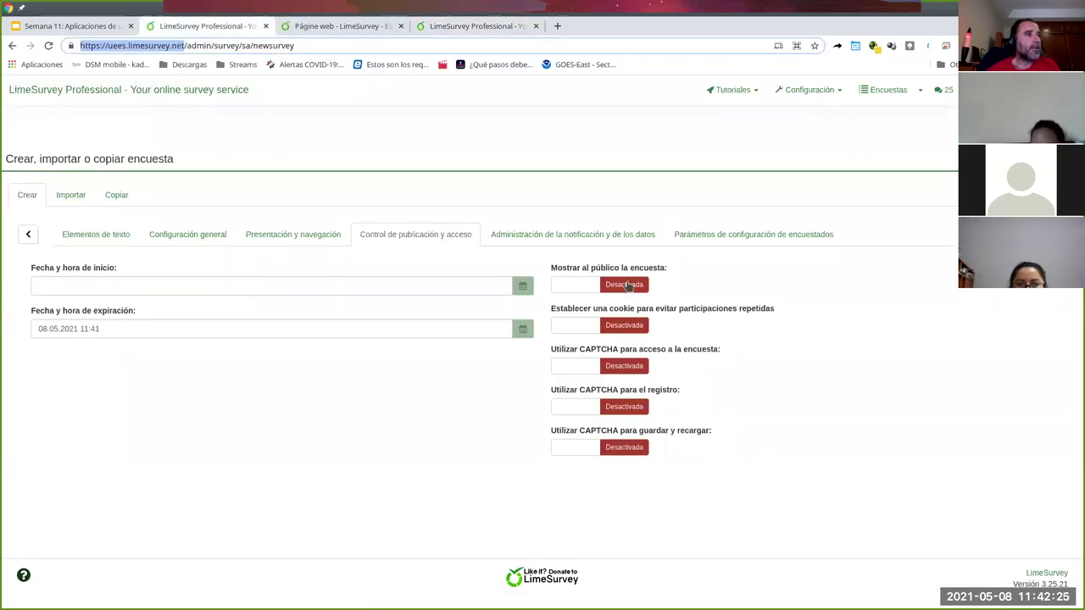
pyautogui.click(624, 285)
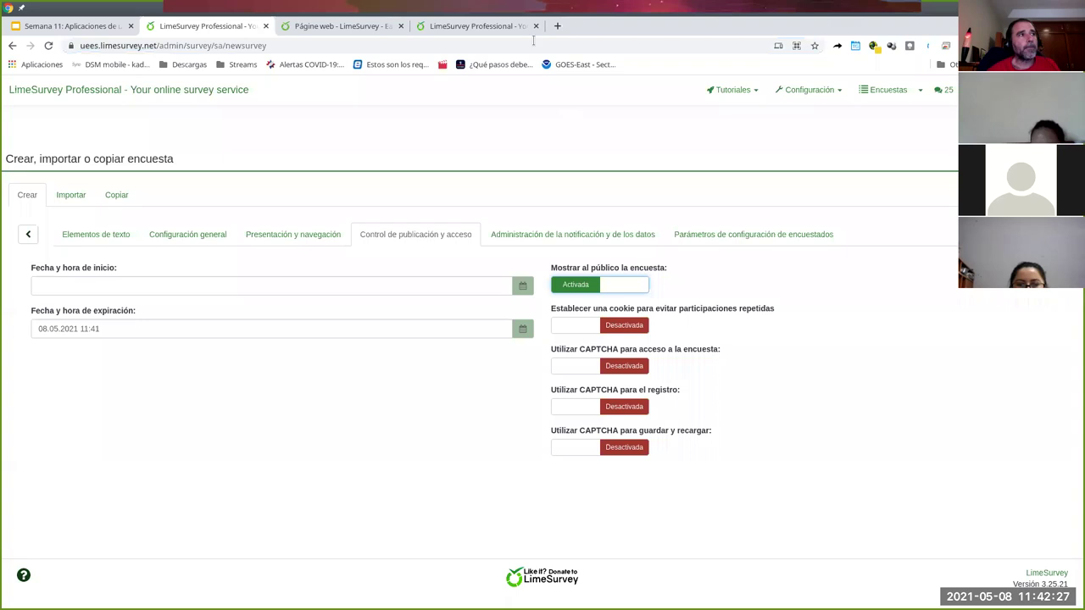
pyautogui.click(464, 28)
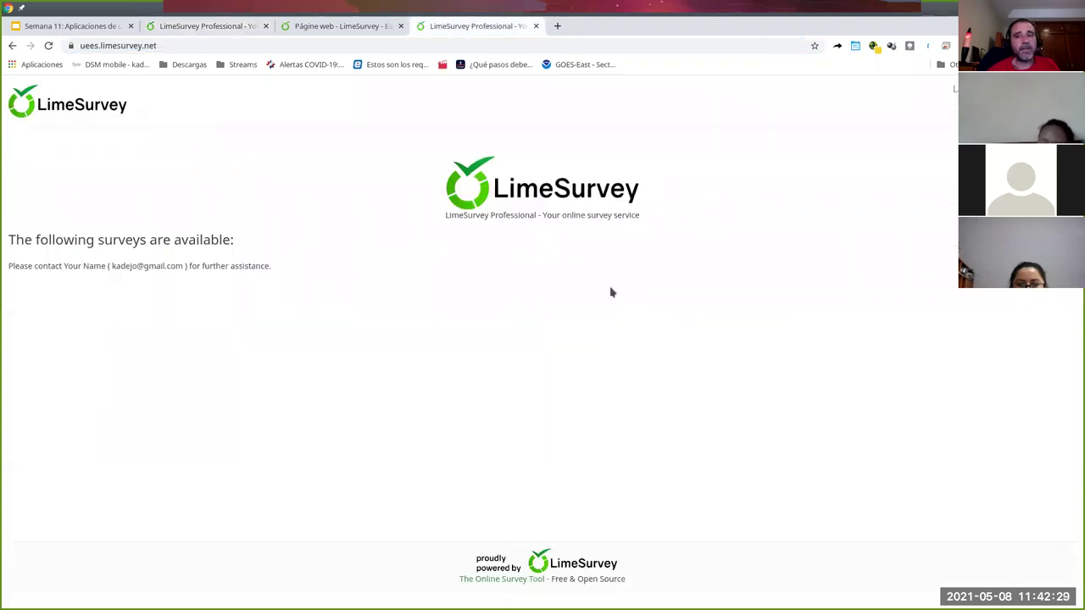
pyautogui.click(188, 29)
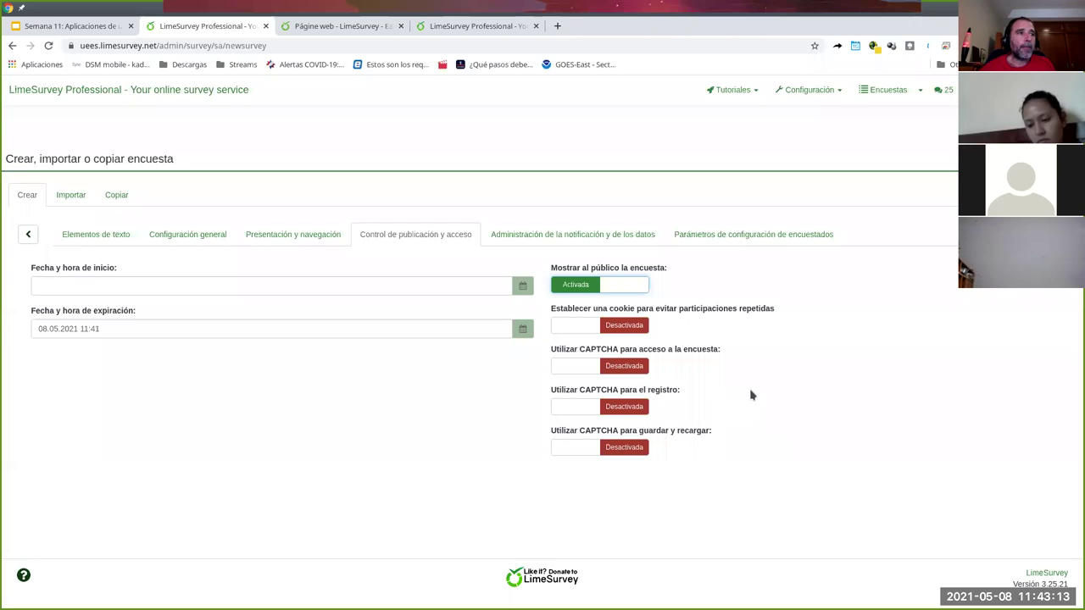
# - Turn on response timestamps, IP address saving and timing measurements
pyautogui.click(570, 235)
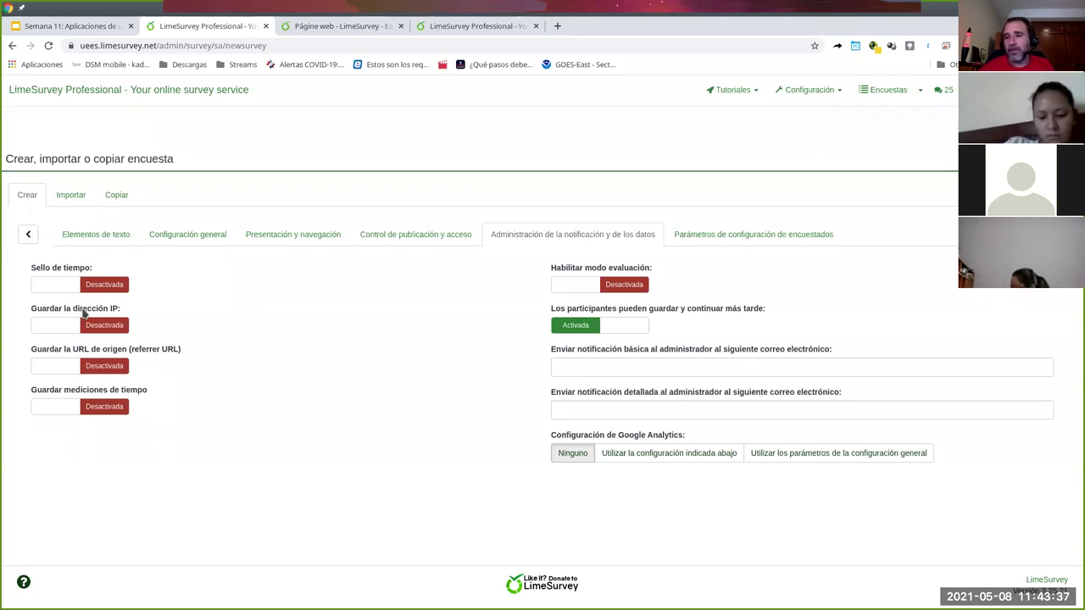
pyautogui.click(72, 286)
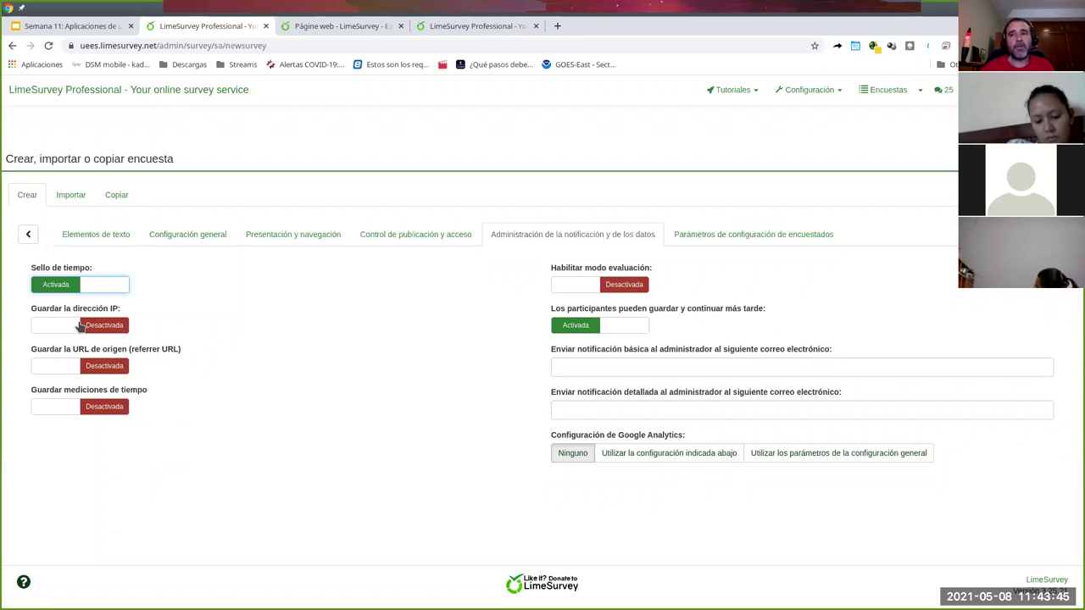
pyautogui.click(70, 326)
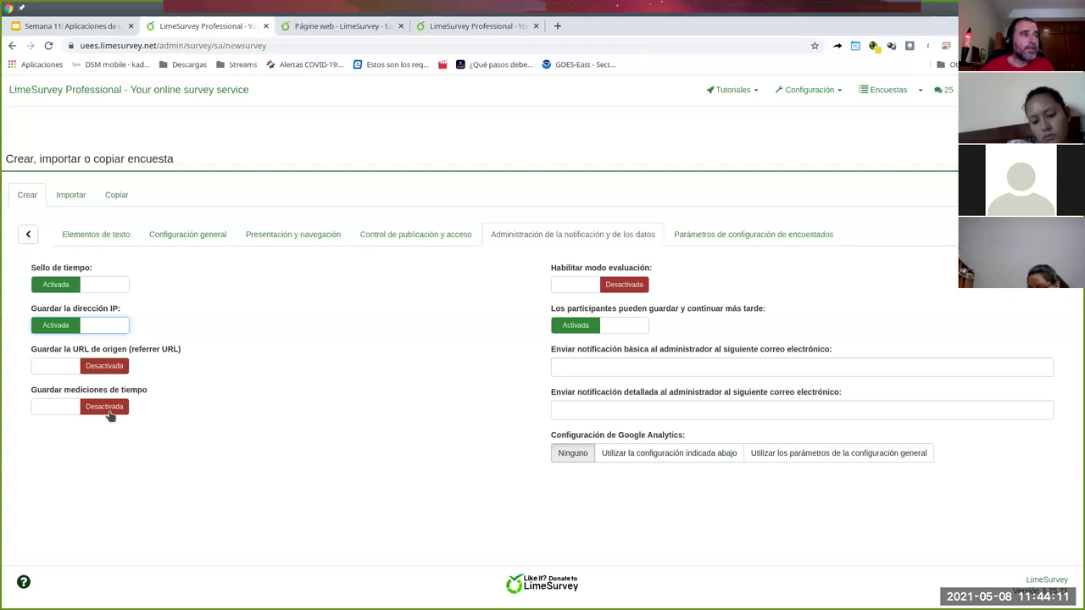
pyautogui.click(109, 411)
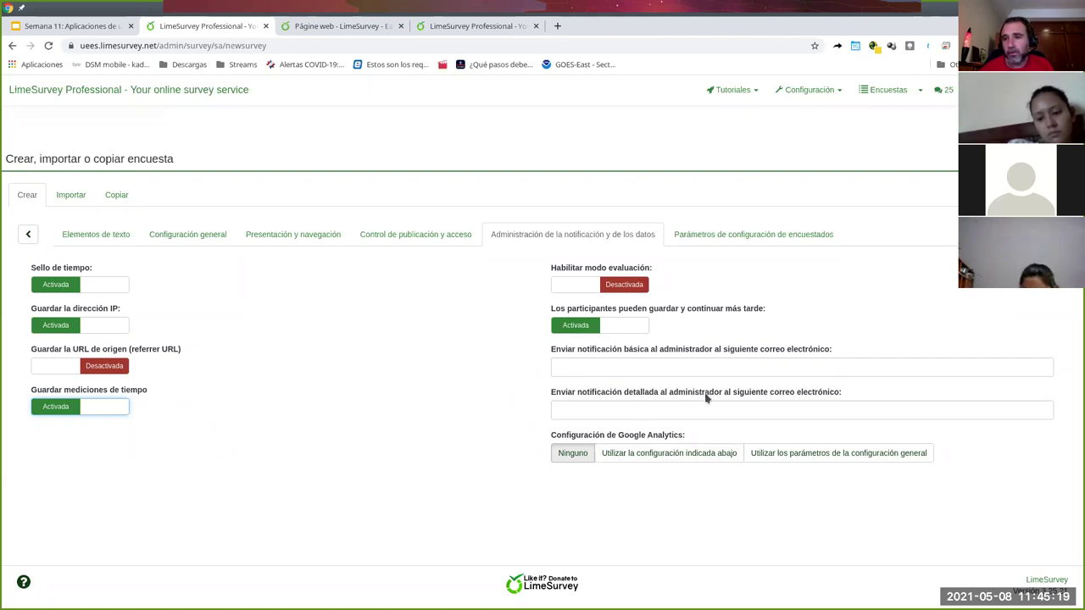
# - In participant settings, keep password length 15, public registration off and confirmation e-mails on
pyautogui.click(751, 246)
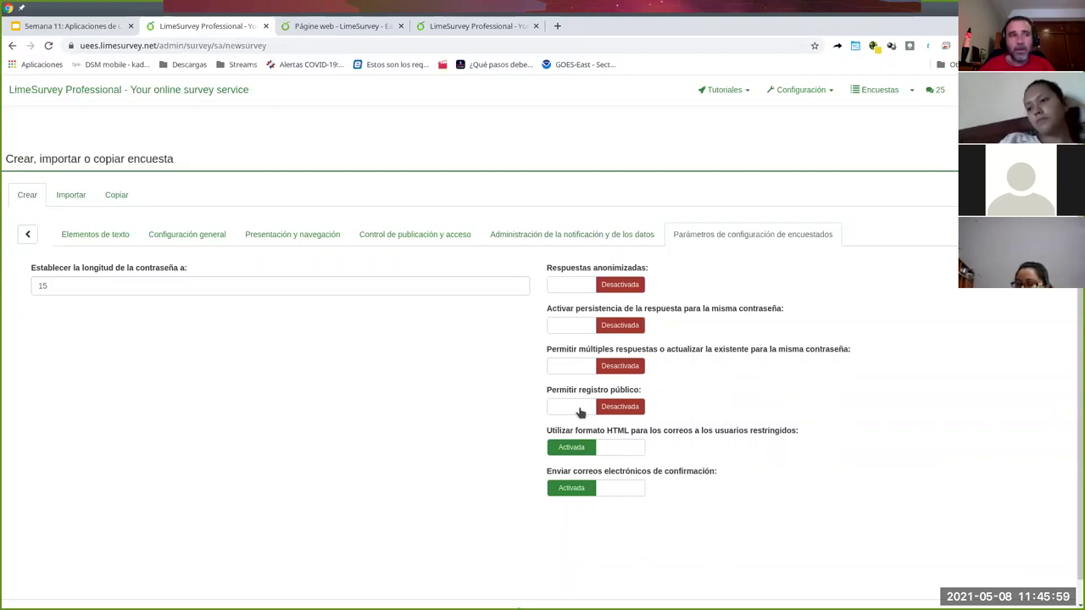
pyautogui.click(580, 410)
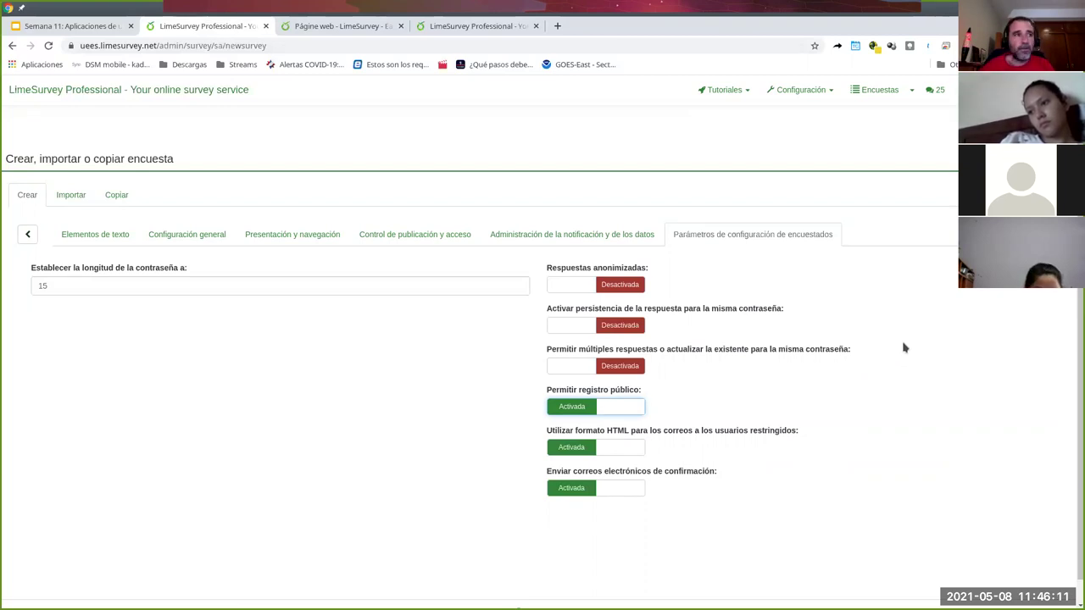
pyautogui.click(579, 407)
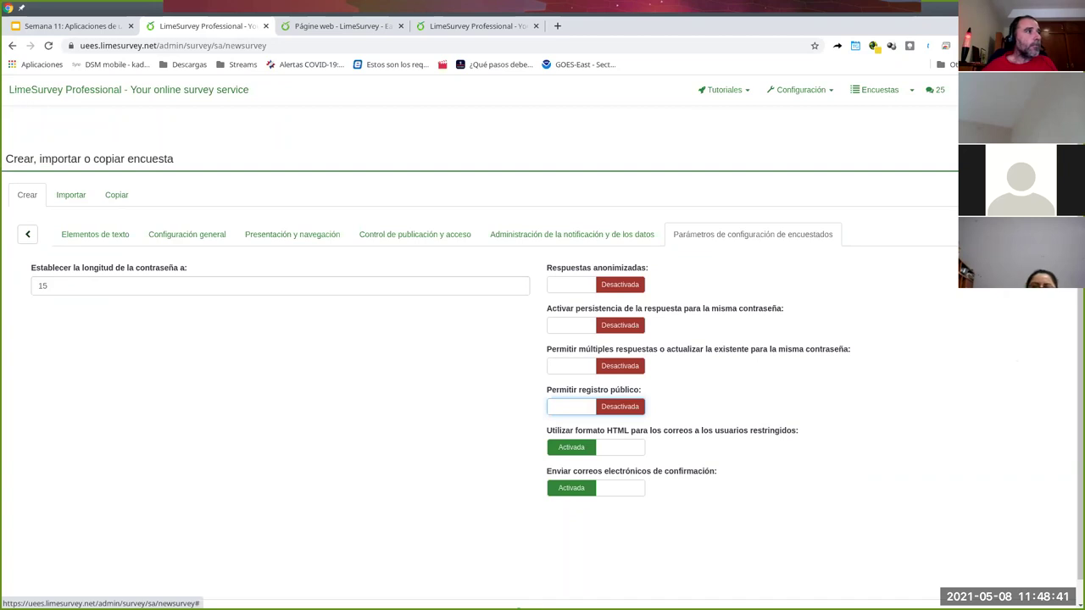
pyautogui.click(645, 417)
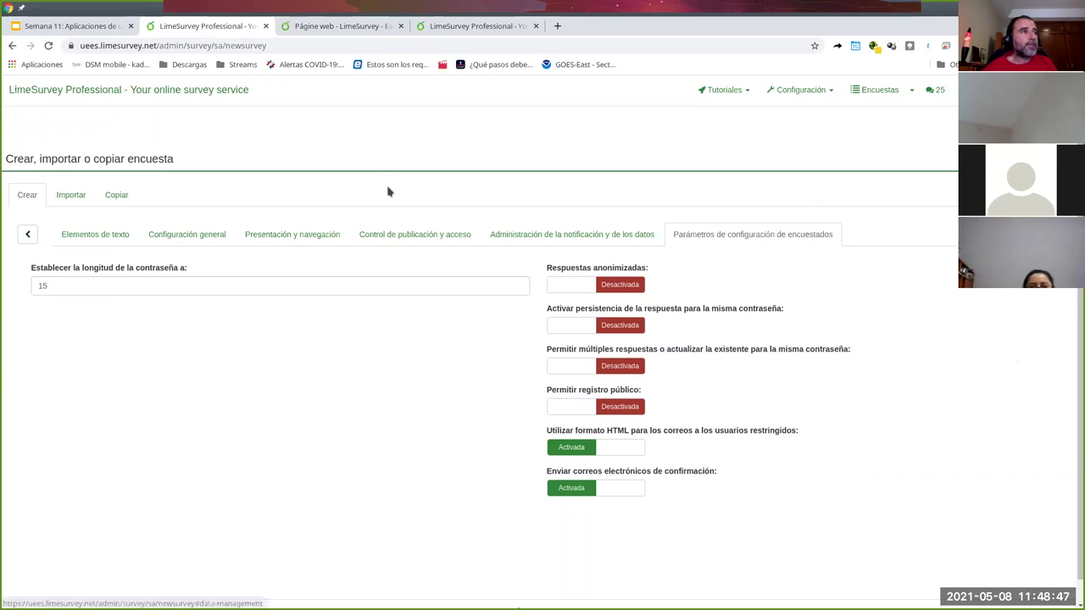
# - Save the survey with these settings and bring up the survey tools list
pyautogui.click(966, 126)
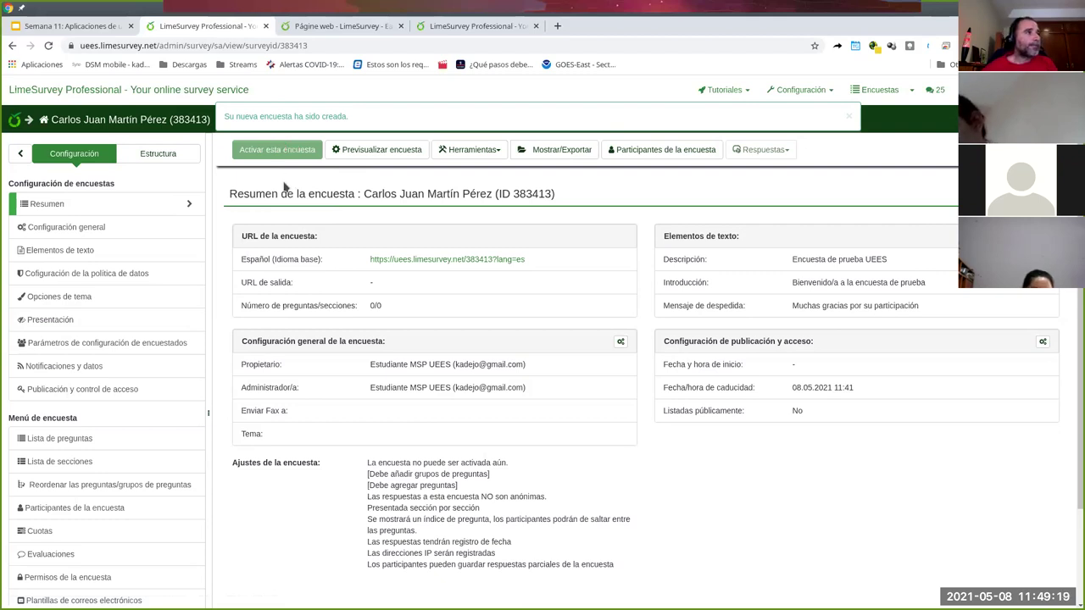
pyautogui.click(496, 152)
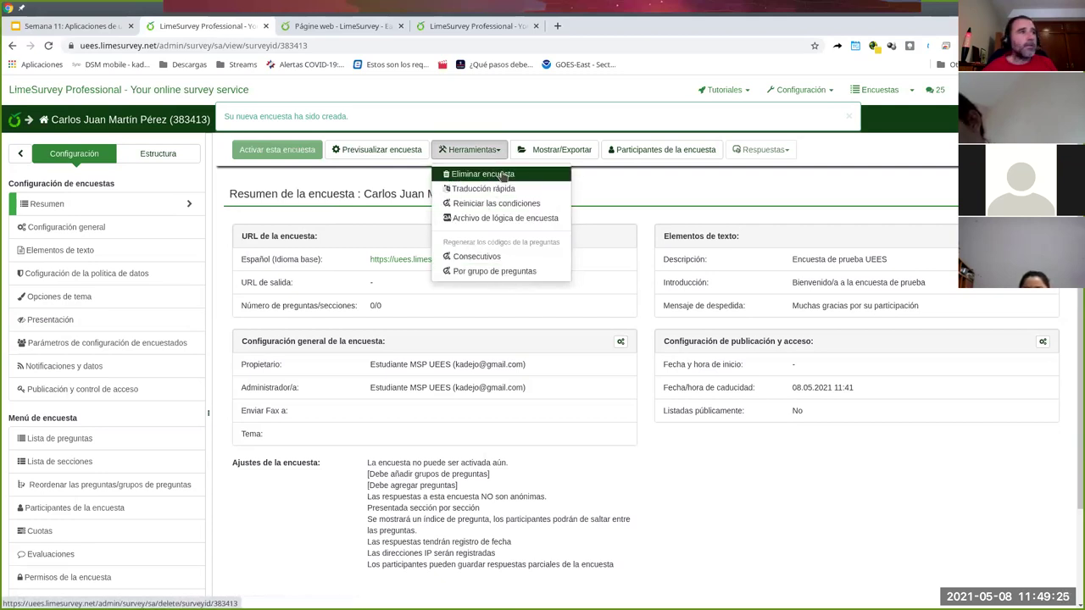
pyautogui.click(635, 185)
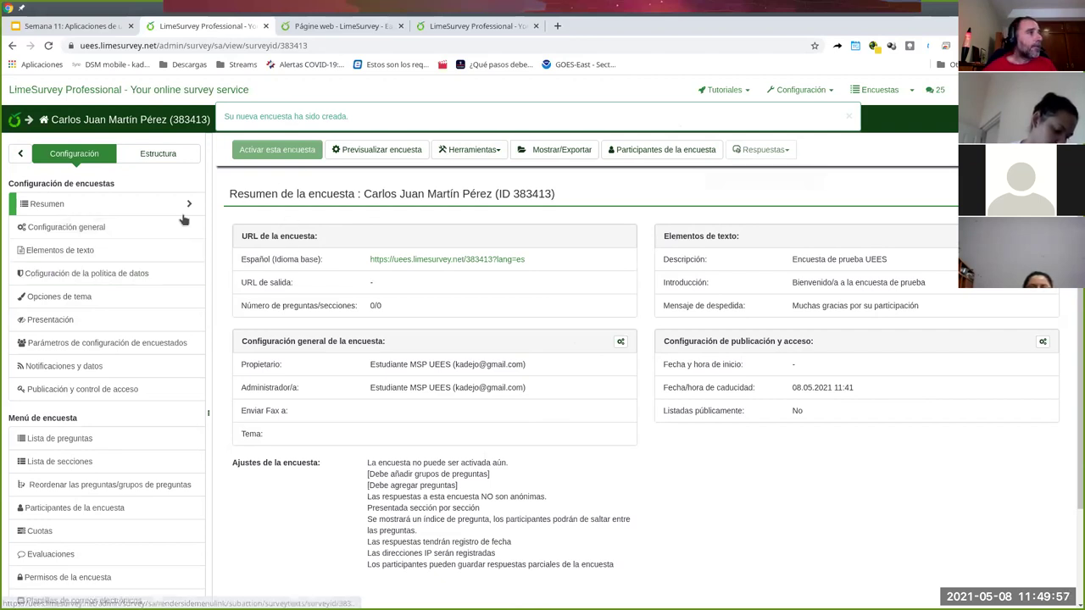
# - Dismiss the creation notice and review the text elements, including description 'Encuesta de prueba UEES'
pyautogui.click(849, 117)
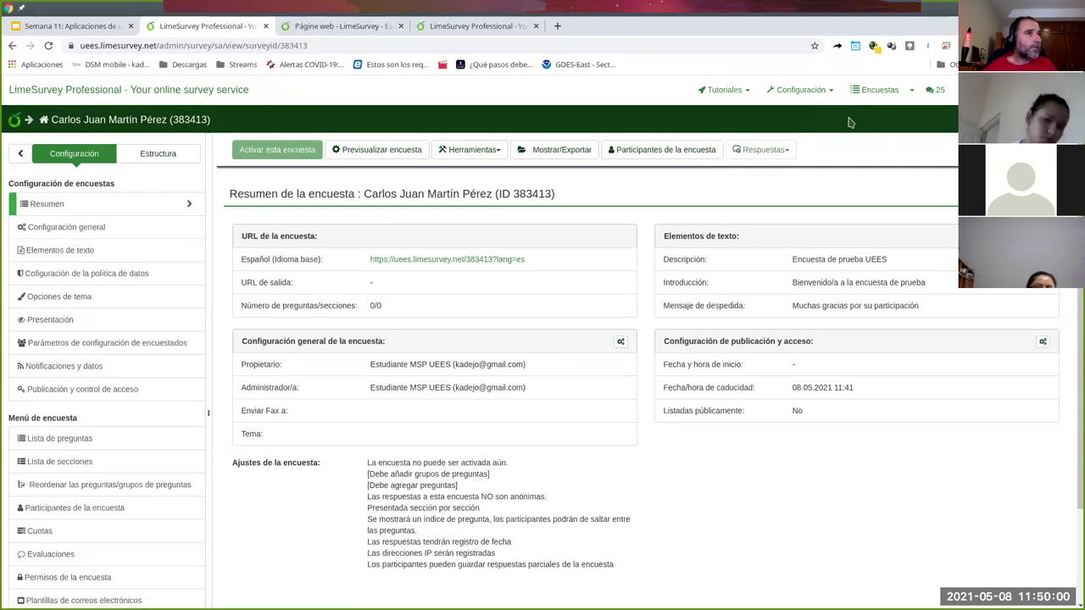
pyautogui.click(40, 253)
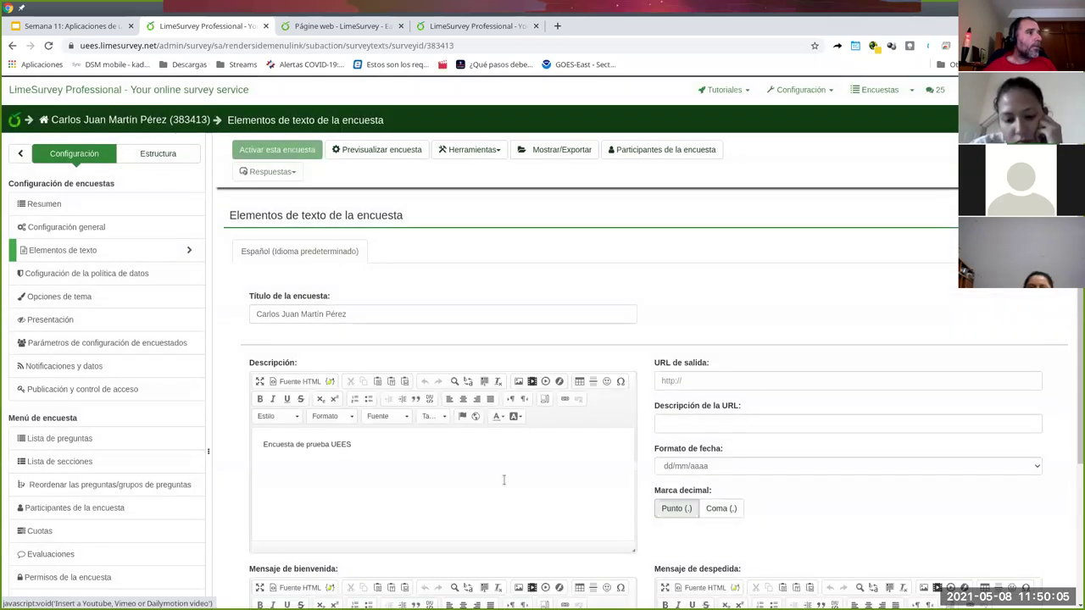
pyautogui.scroll(-3, 500, 477)
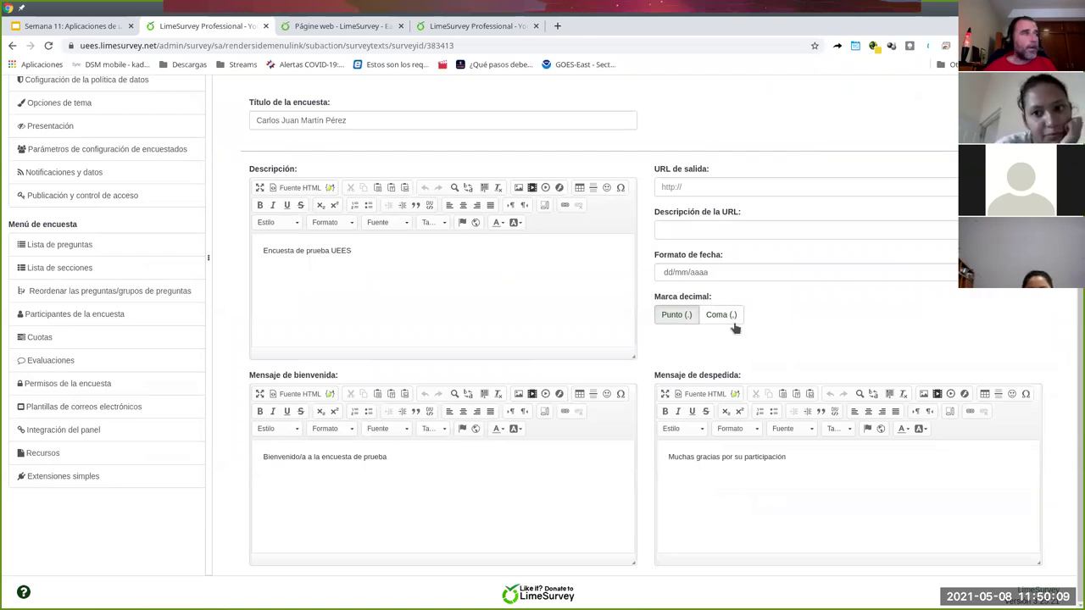
pyautogui.scroll(3, 721, 339)
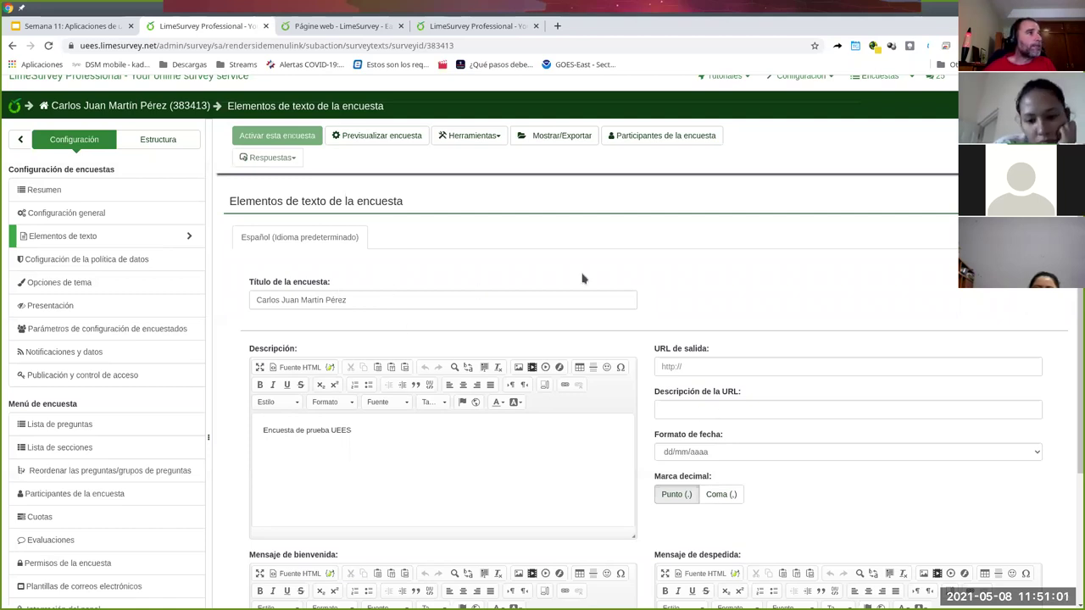
pyautogui.scroll(1, 458, 253)
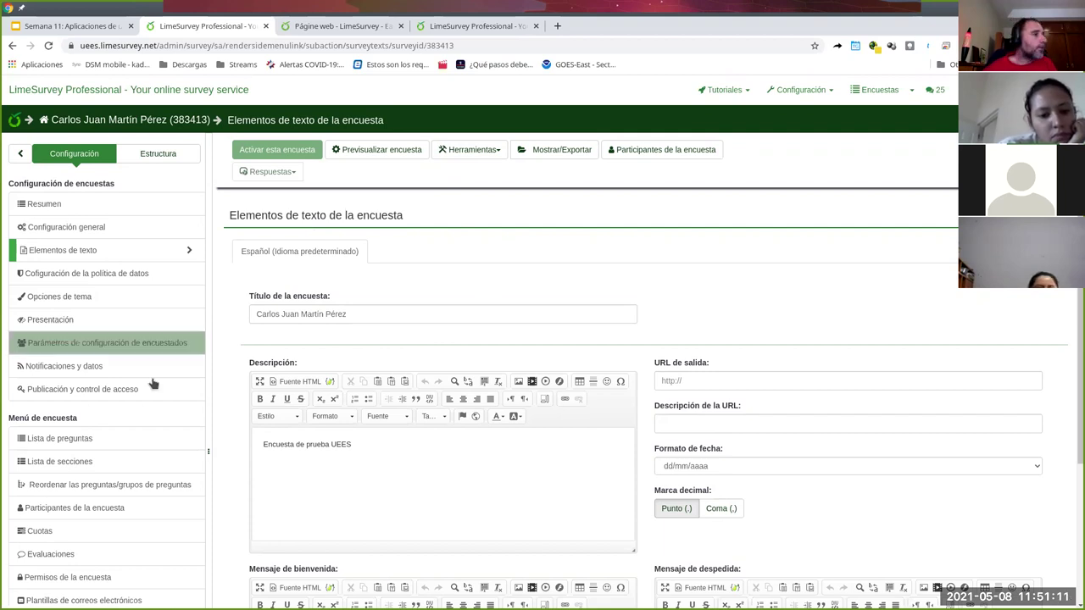
pyautogui.scroll(-1, 139, 447)
pyautogui.scroll(-2, 140, 447)
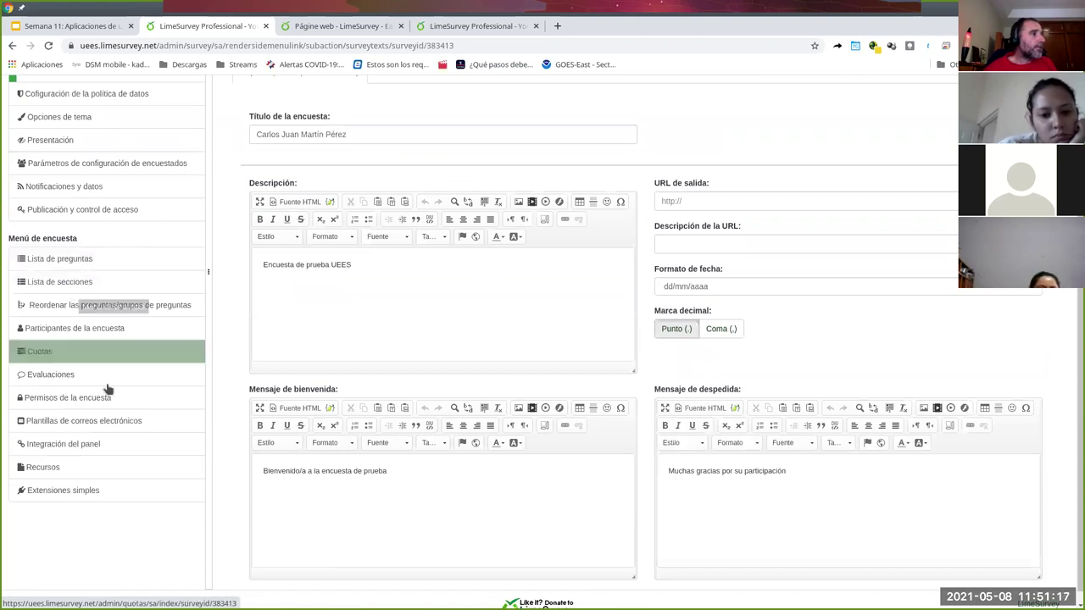
pyautogui.scroll(2, 108, 373)
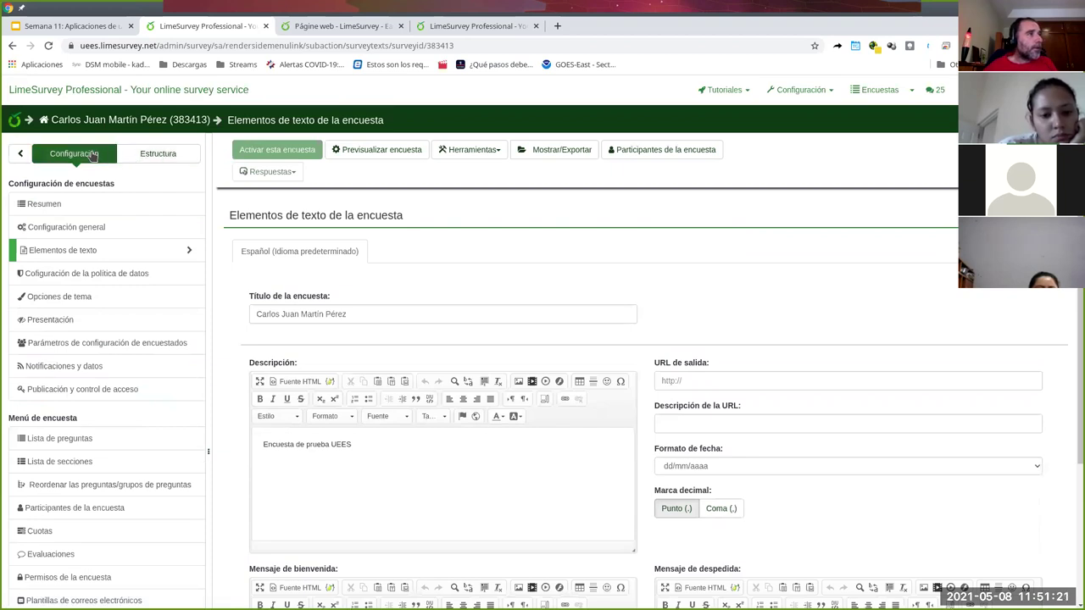
# - From the Estructura view, add a question group titled 'Sección 1' described 'Intro a la sección 1'
pyautogui.click(149, 157)
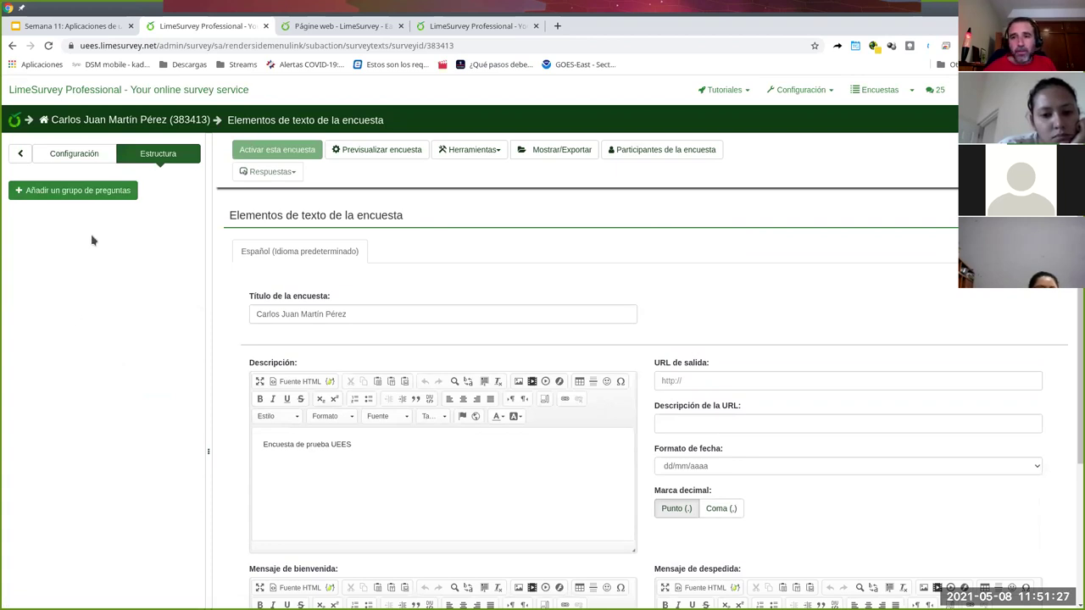
pyautogui.click(53, 197)
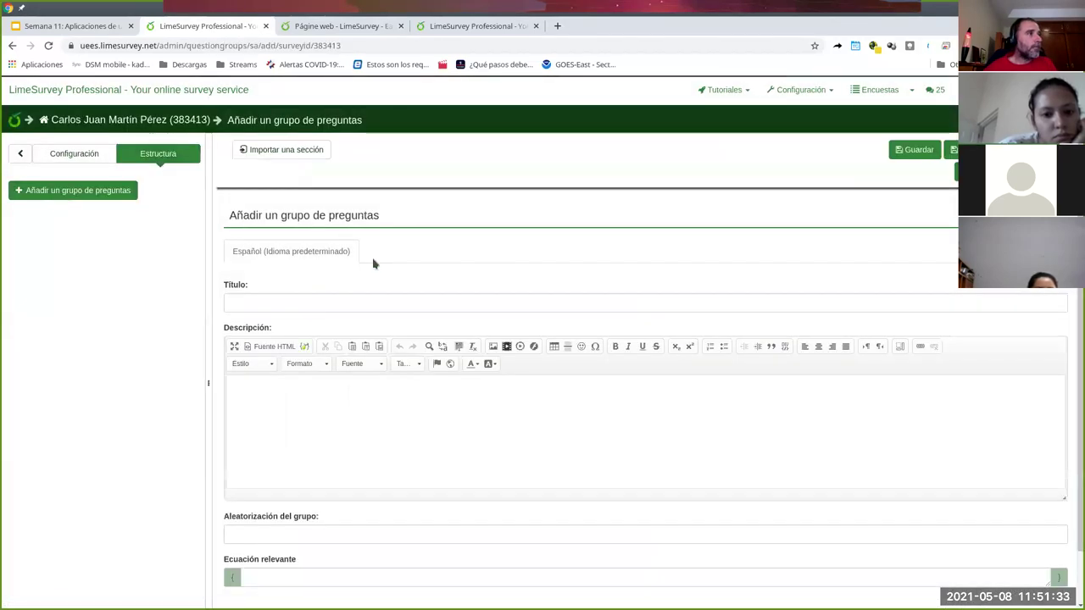
pyautogui.click(329, 301)
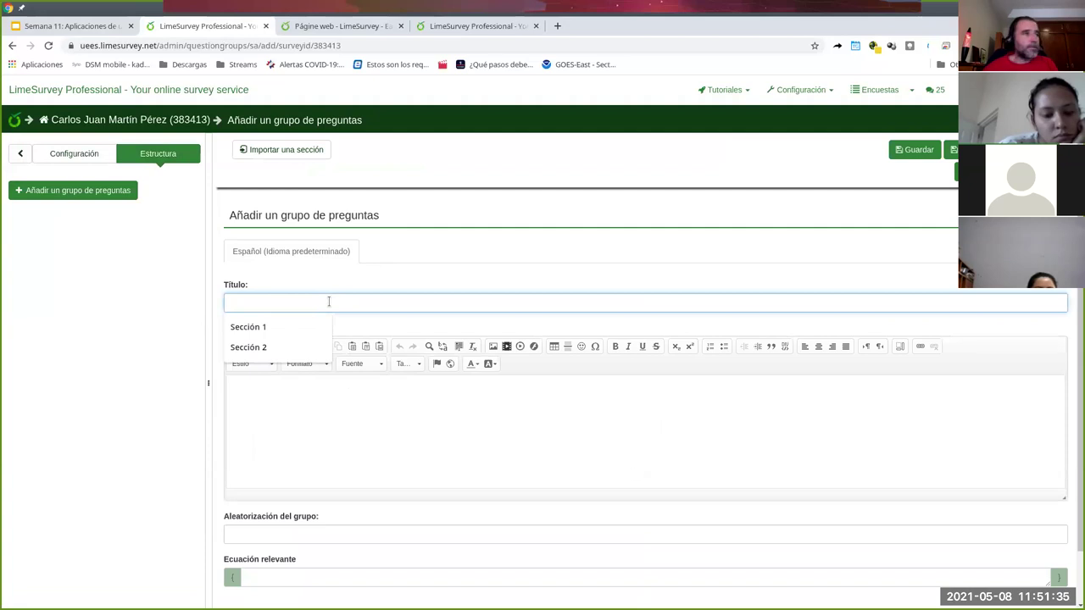
pyautogui.click(248, 326)
pyautogui.click(301, 421)
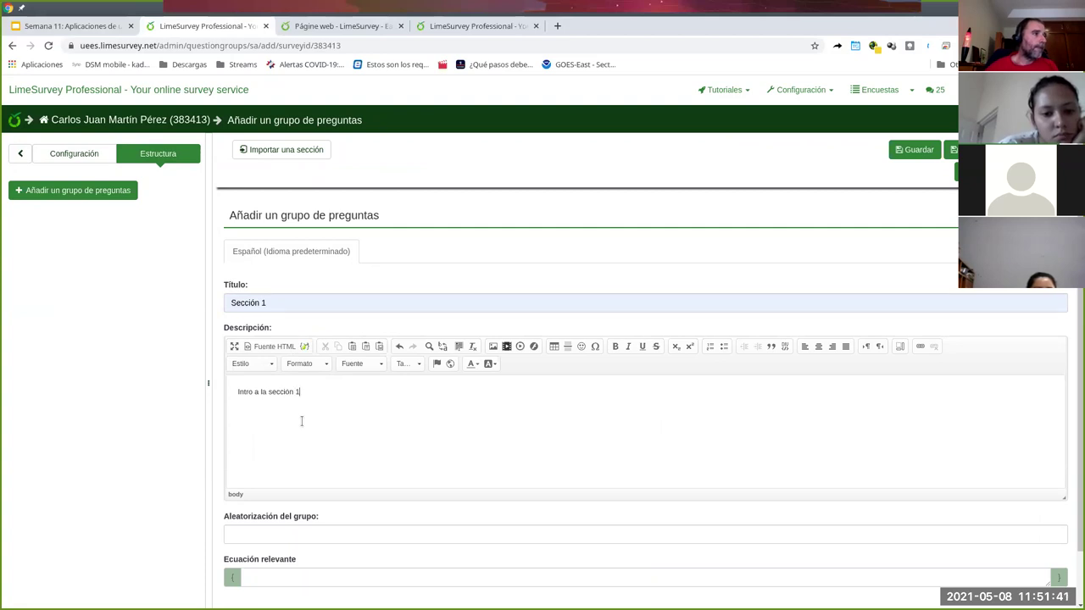
pyautogui.scroll(-1, 457, 484)
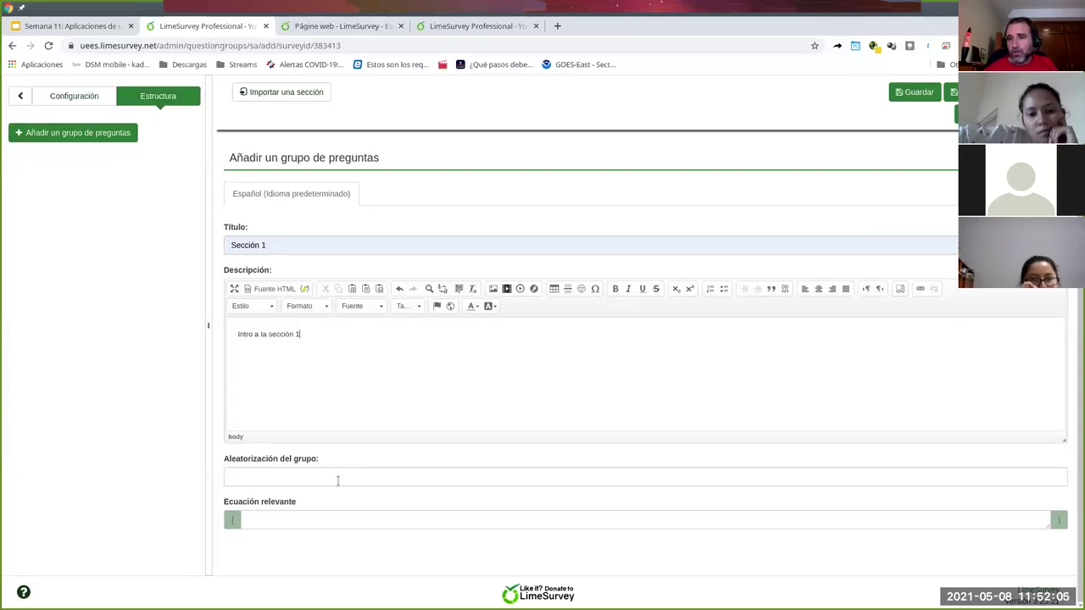
pyautogui.scroll(2, 326, 387)
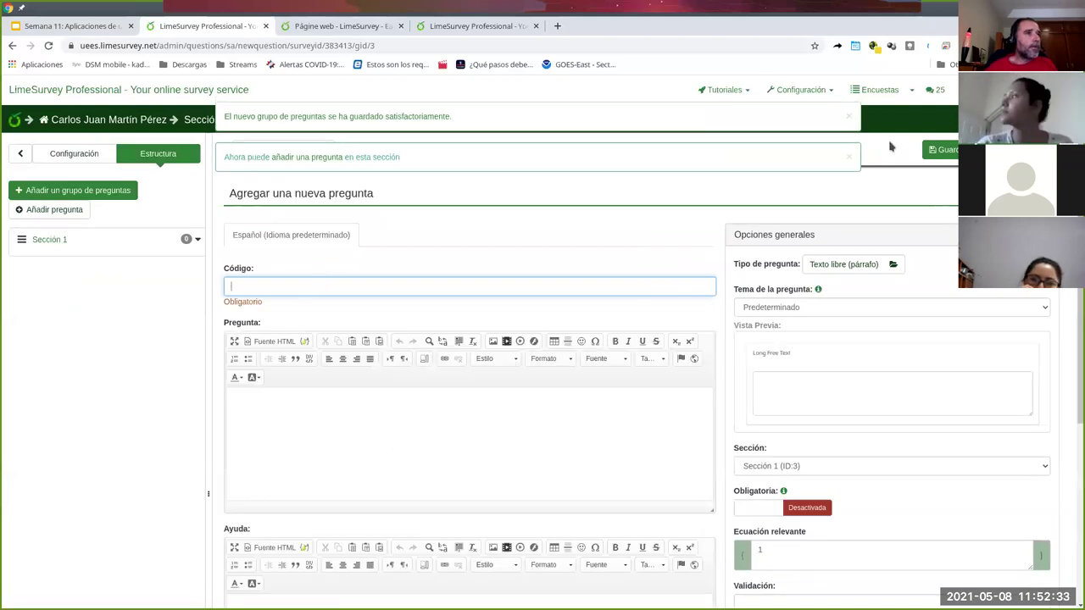
# - Give the new question code s1 and question text 'Enunciado pregunta 1'
pyautogui.click(849, 116)
pyautogui.click(849, 118)
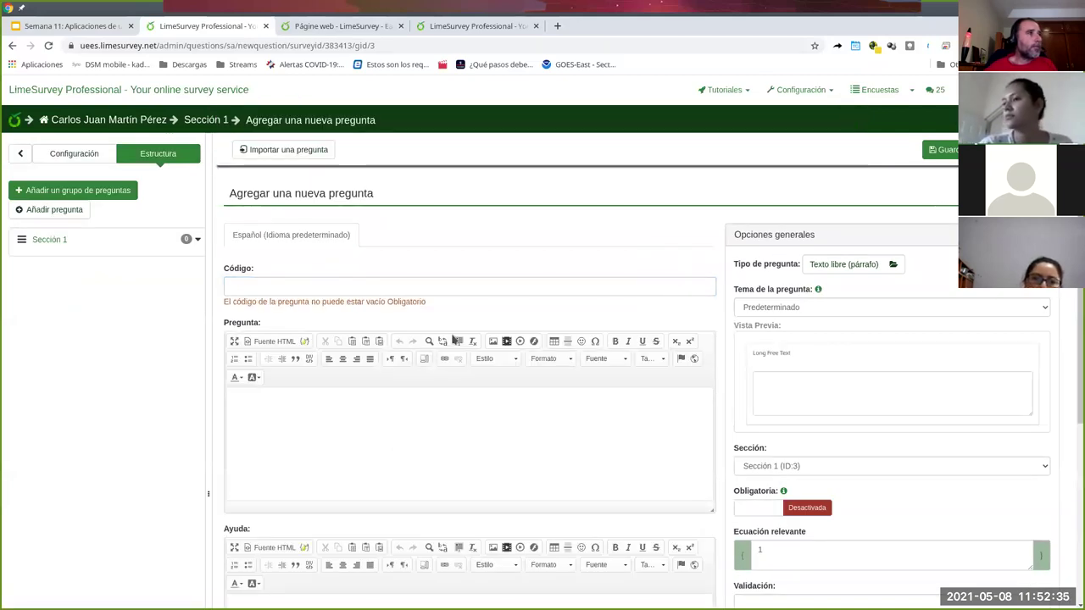
pyautogui.click(243, 288)
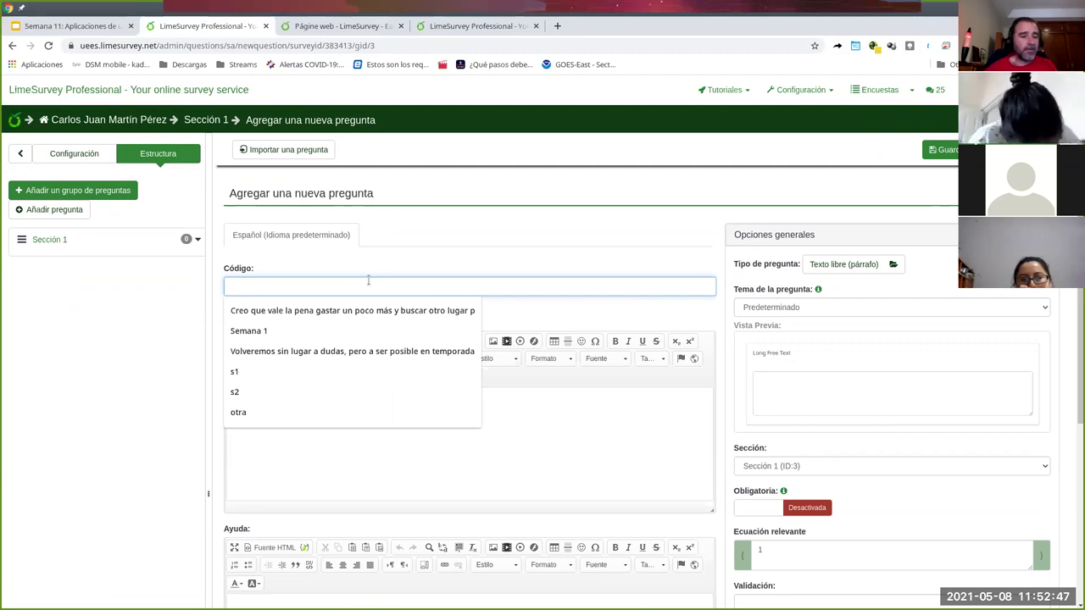
pyautogui.write('s1')
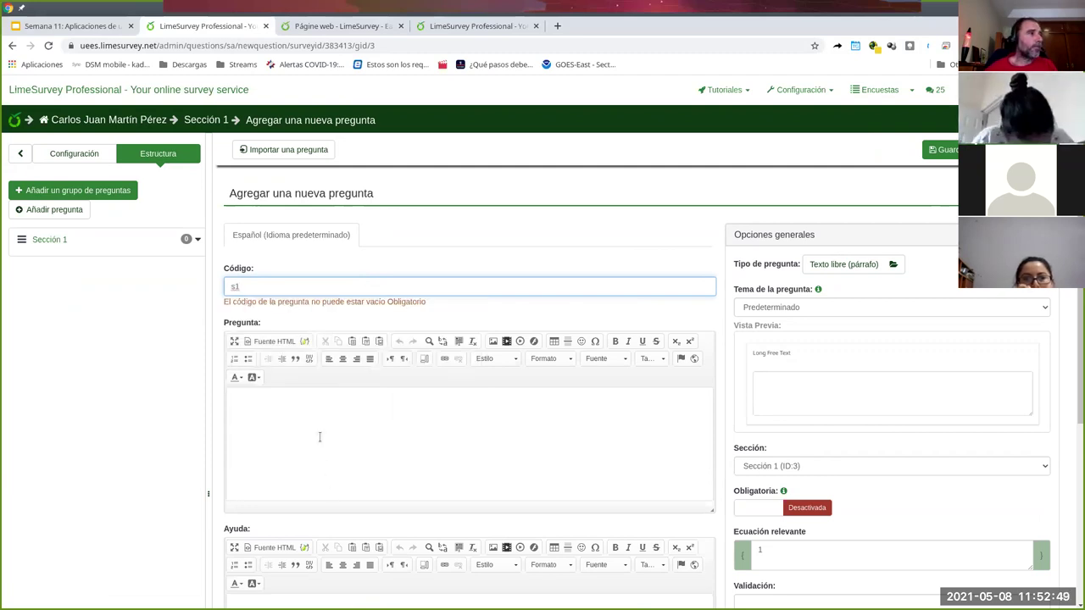
pyautogui.click(319, 437)
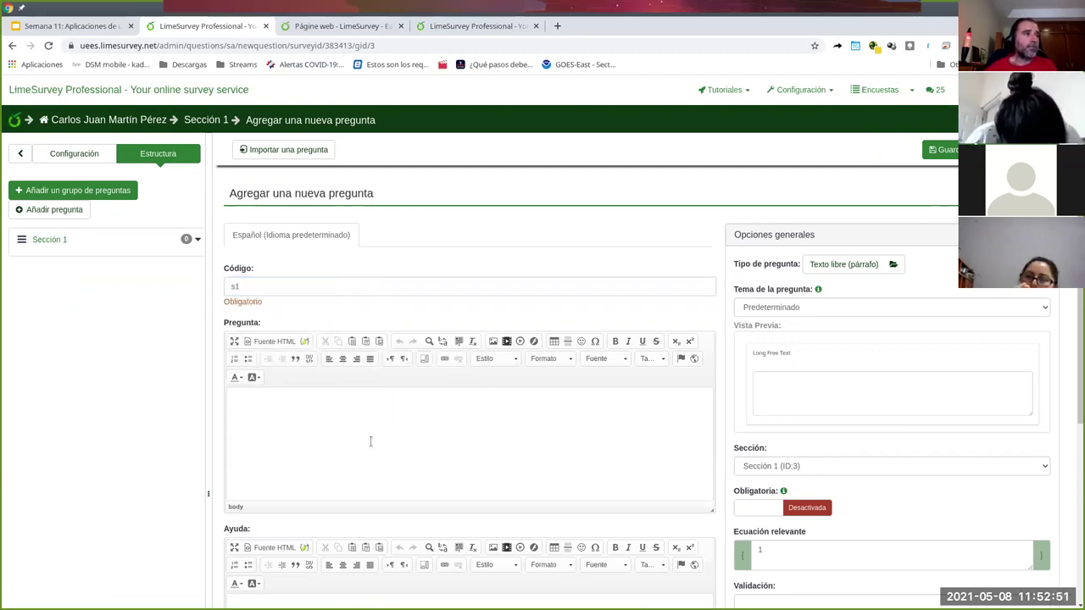
pyautogui.scroll(-1, 514, 445)
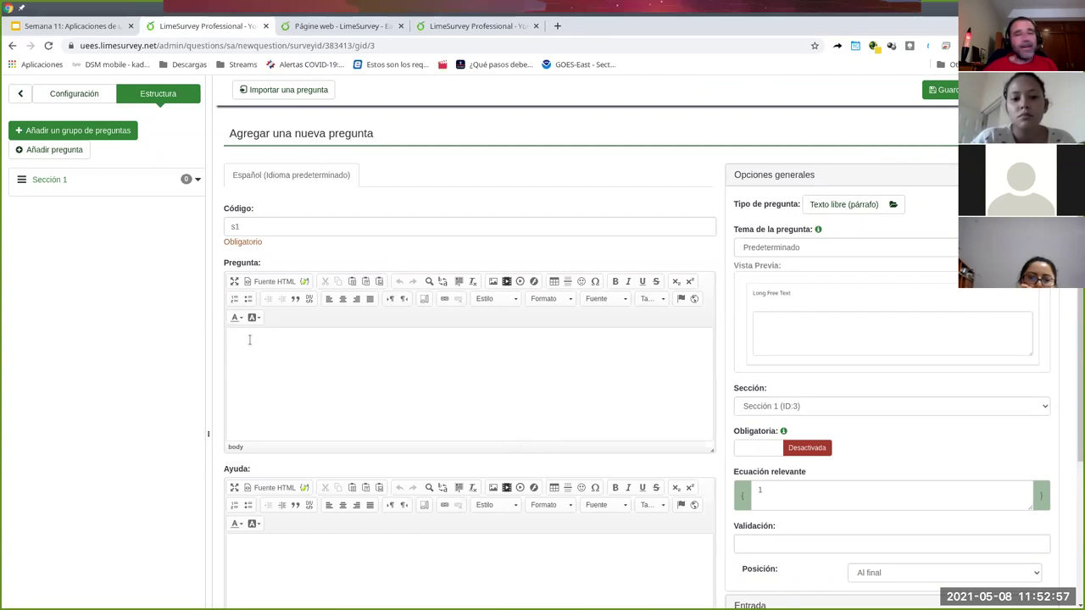
pyautogui.write('nunciado pregunta 1')
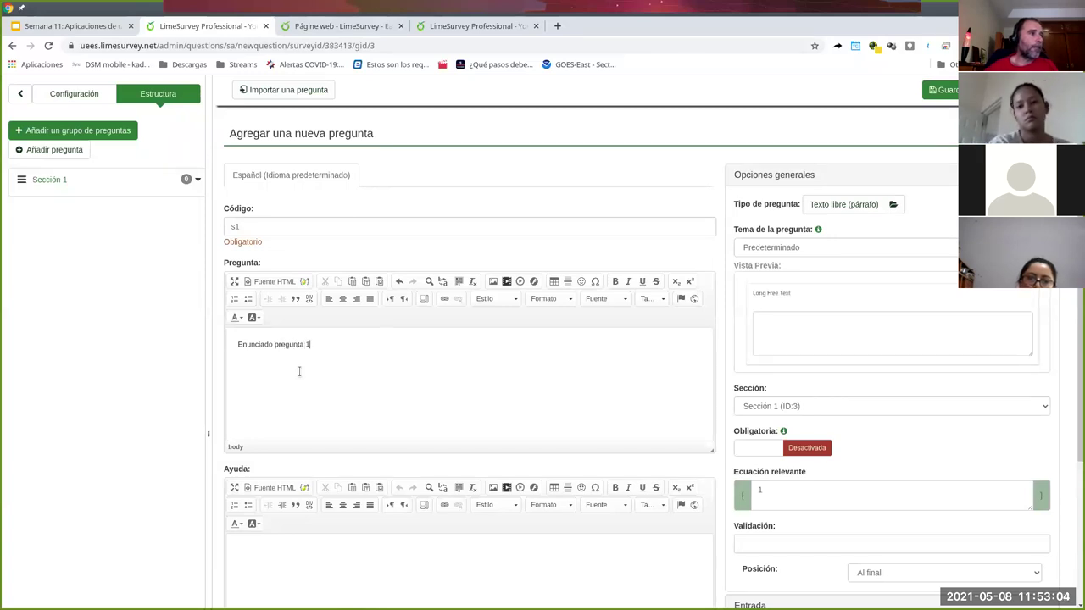
pyautogui.scroll(-1, 300, 372)
# - Add help text 'Debe responder de tal manera' and keep the question in Sección 1
pyautogui.click(283, 477)
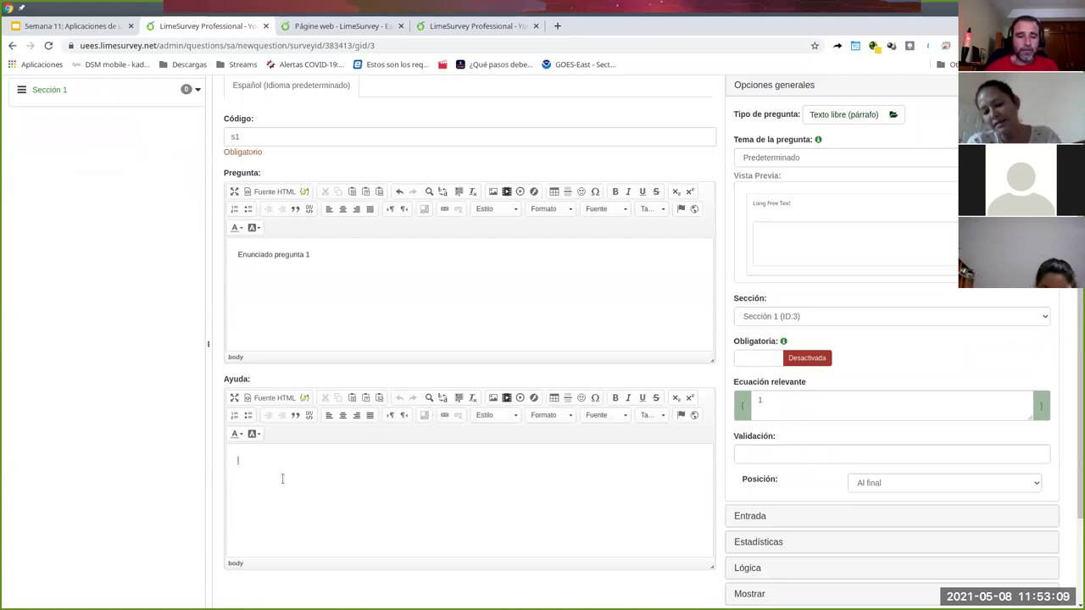
pyautogui.write('Debe responder de tal manera')
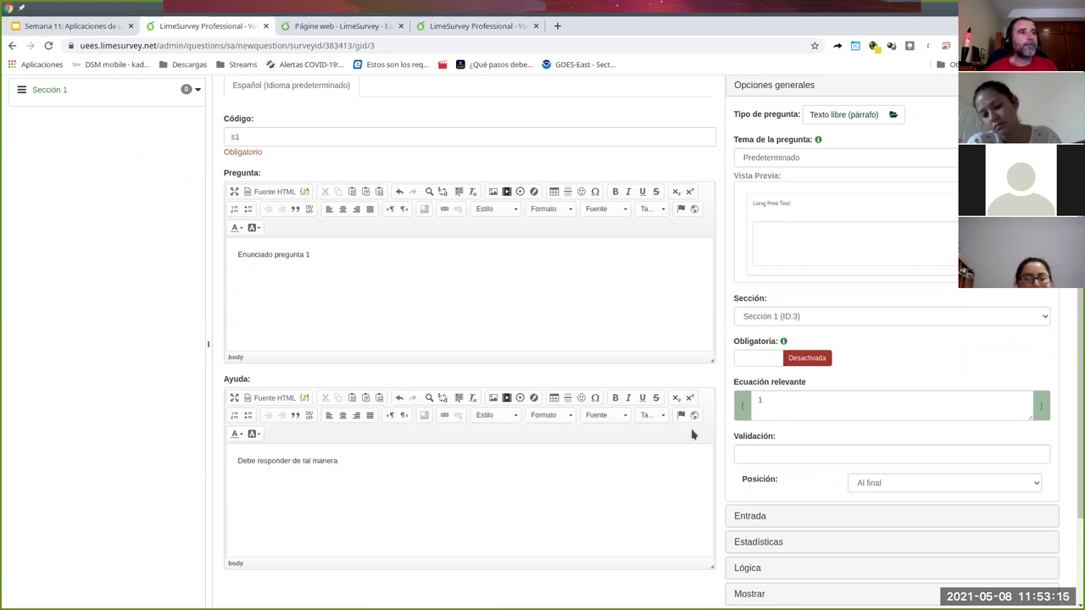
pyautogui.scroll(3, 692, 434)
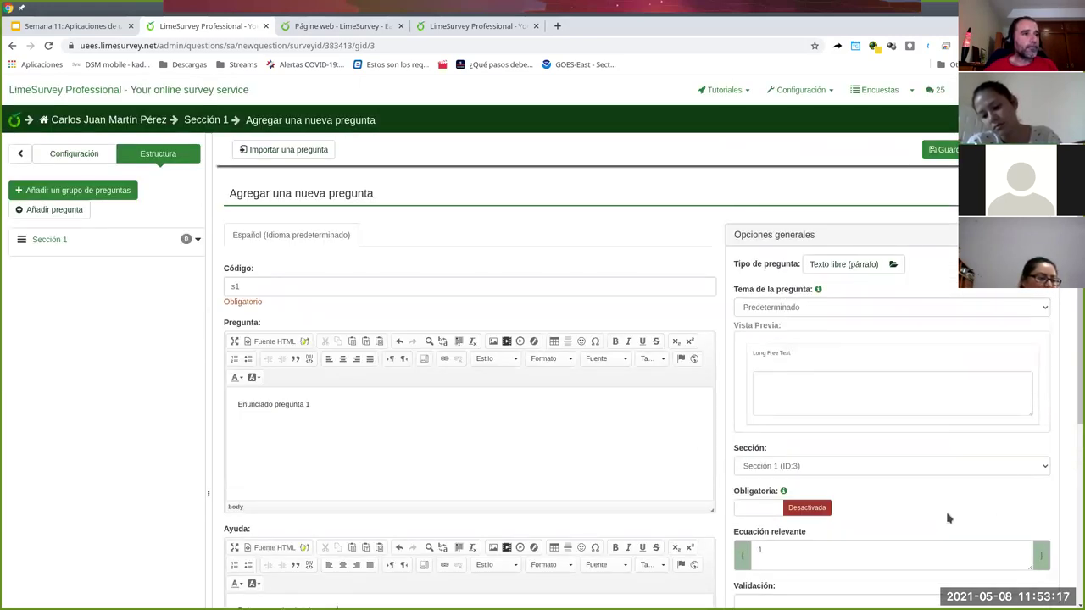
pyautogui.scroll(-1, 949, 518)
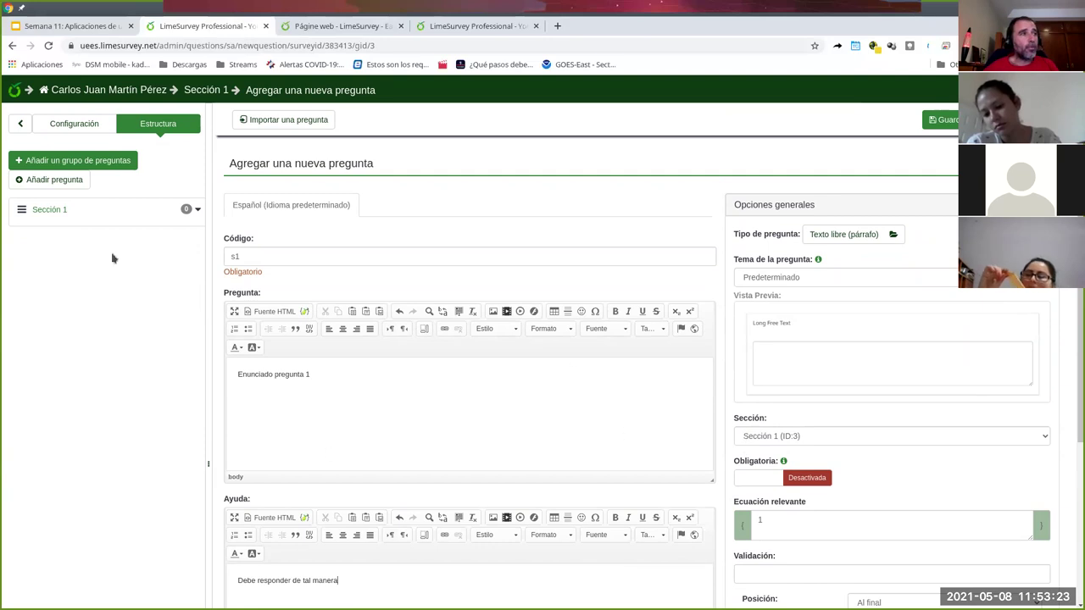
pyautogui.click(1035, 440)
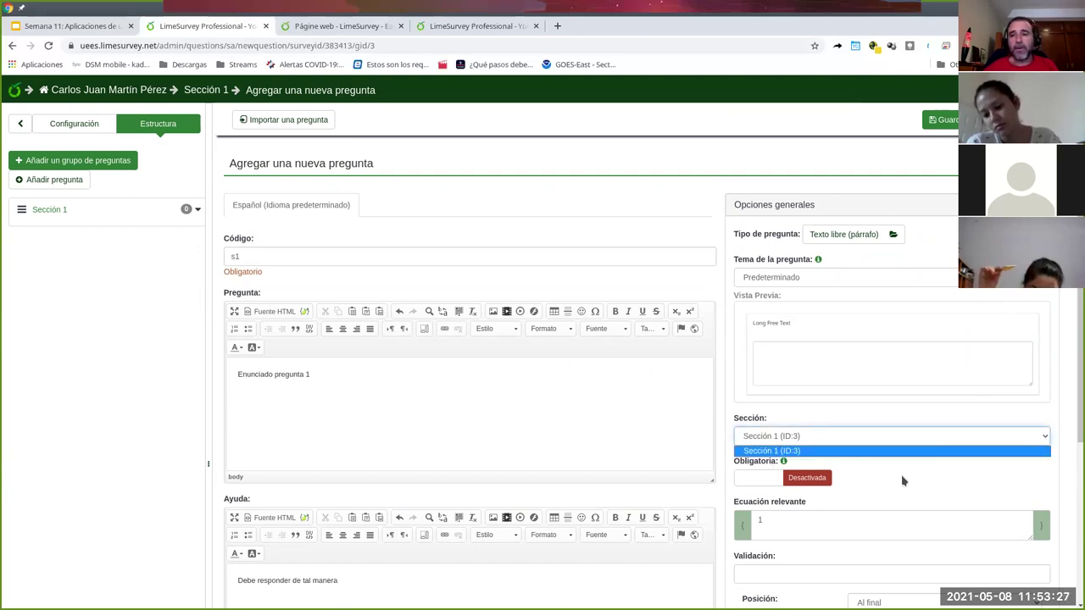
pyautogui.click(940, 490)
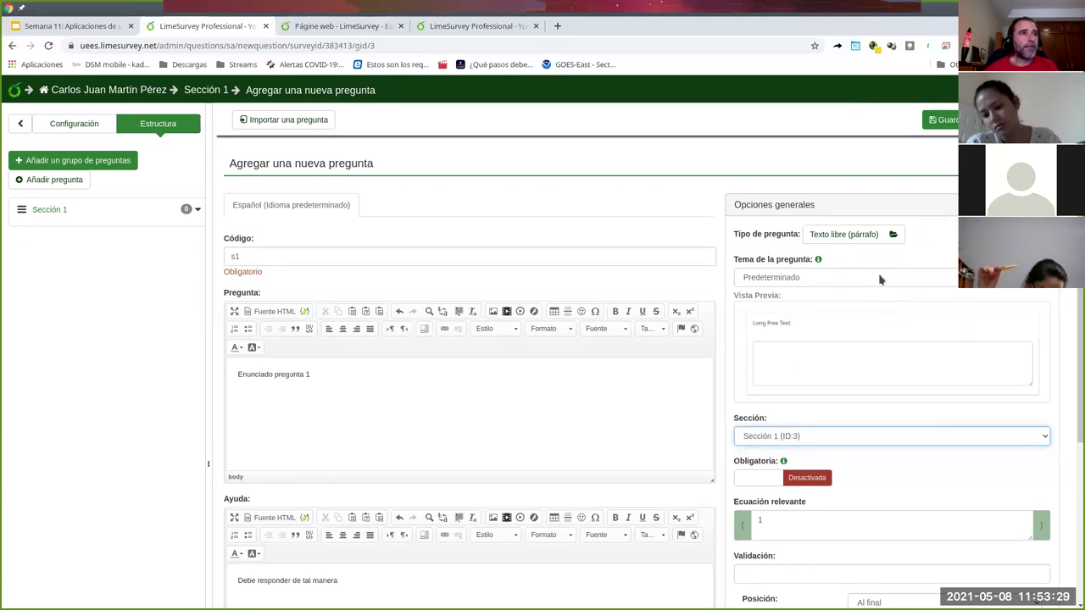
# - Set question s1's type to Lista (Radio) from the single-choice question types
pyautogui.click(822, 238)
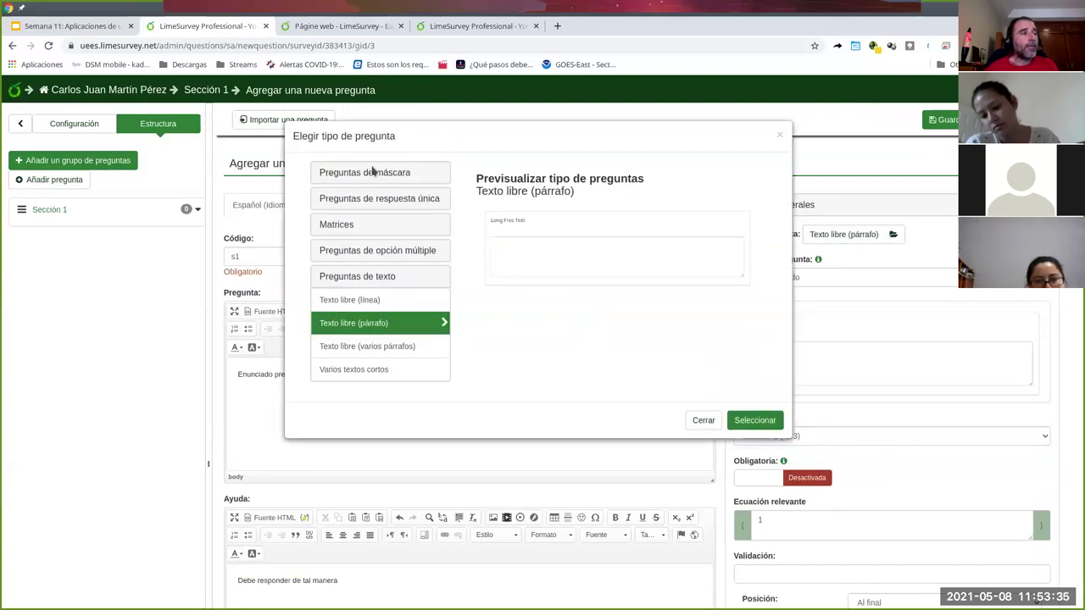
pyautogui.click(367, 173)
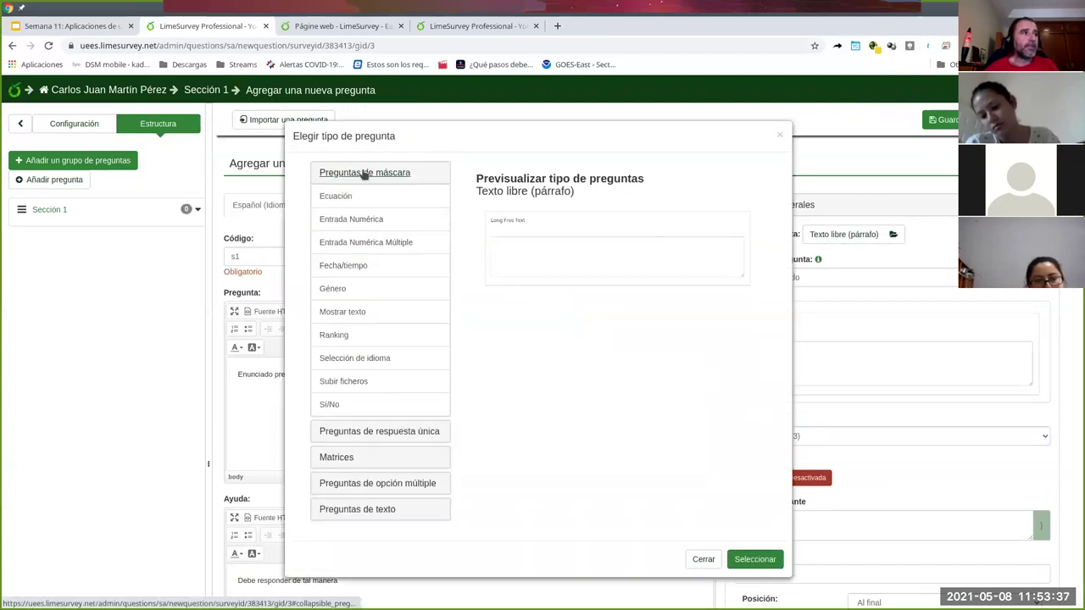
pyautogui.click(364, 173)
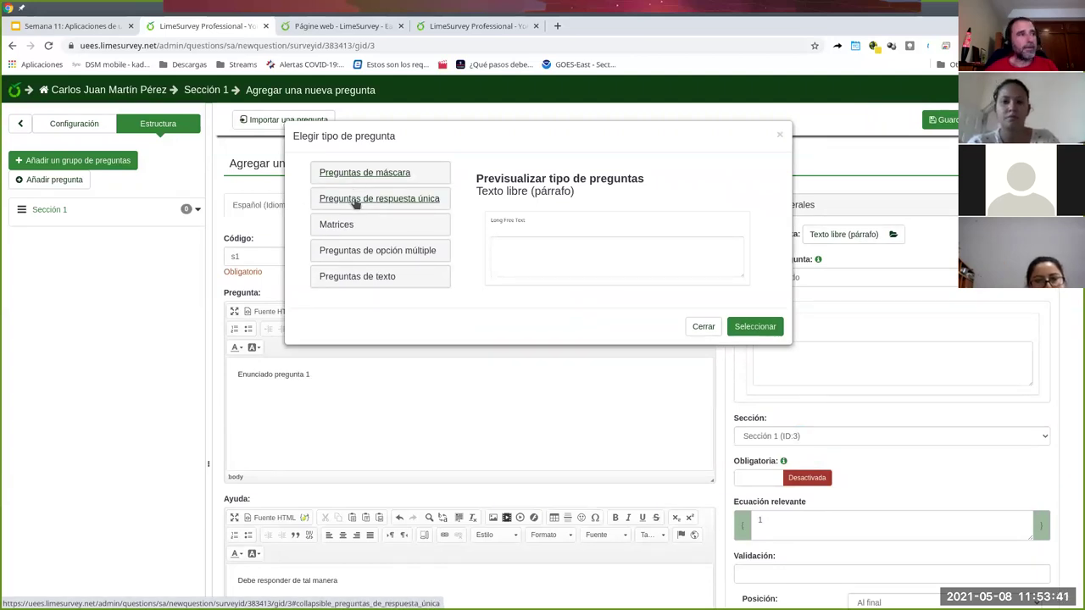
pyautogui.click(356, 201)
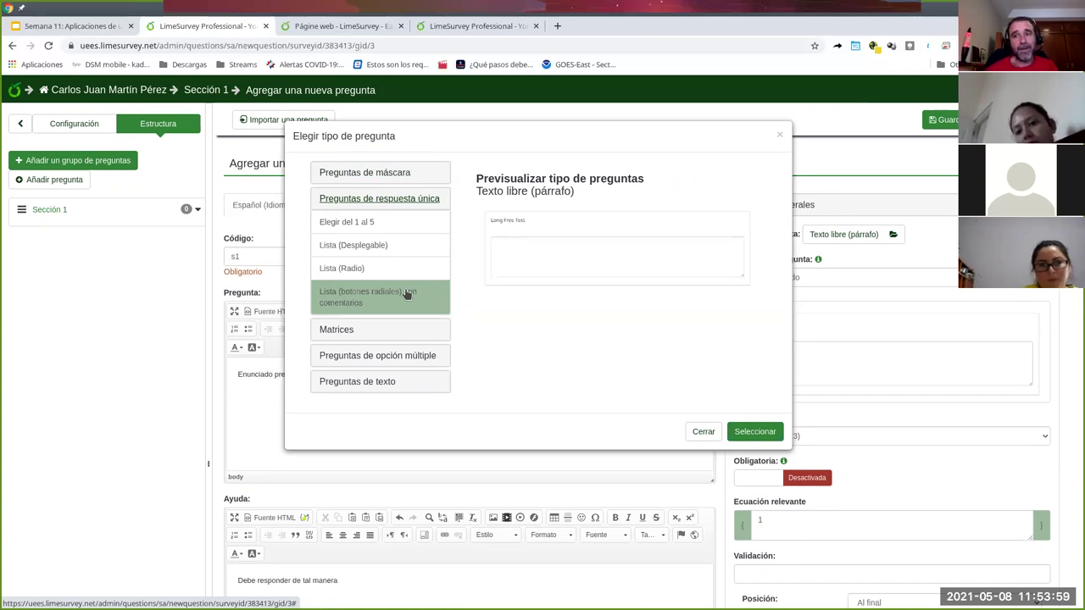
pyautogui.click(366, 266)
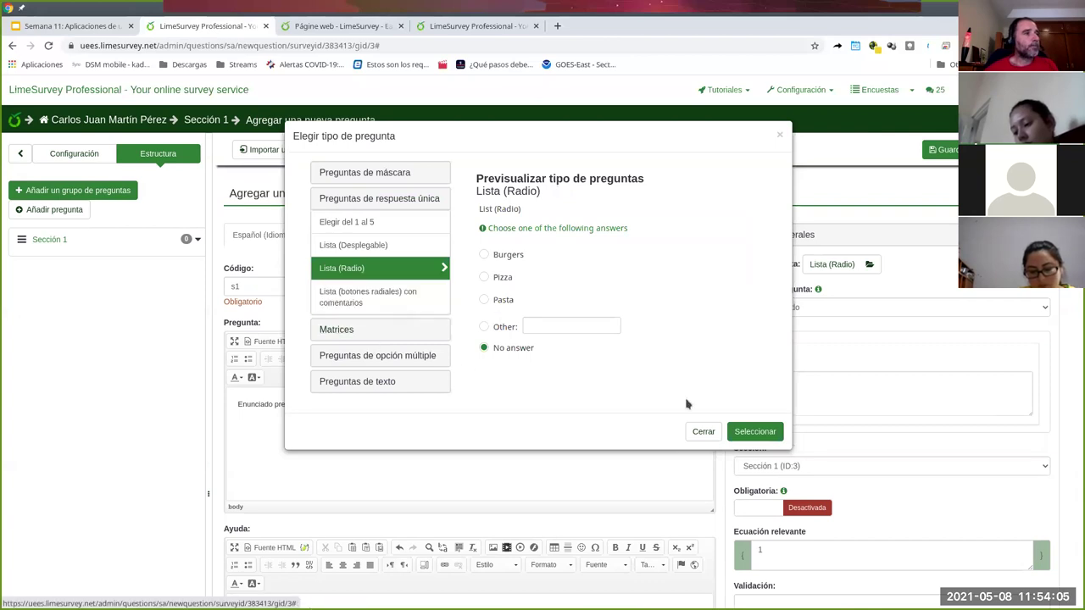
pyautogui.click(757, 433)
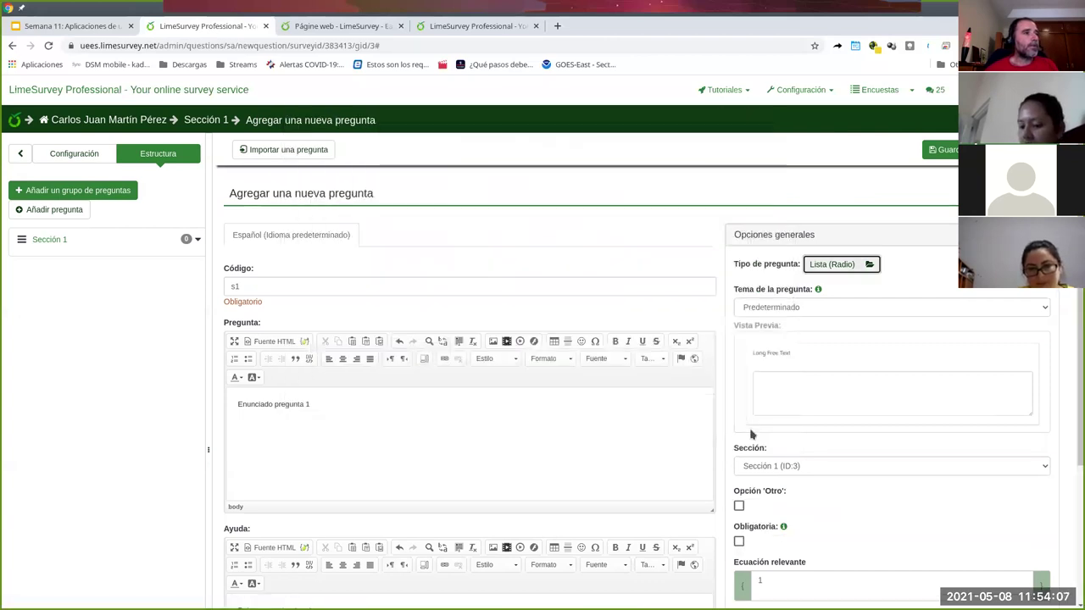
# - Try the Bootstrap Buttons and image_select question themes, then return to Predeterminado
pyautogui.scroll(-2, 799, 375)
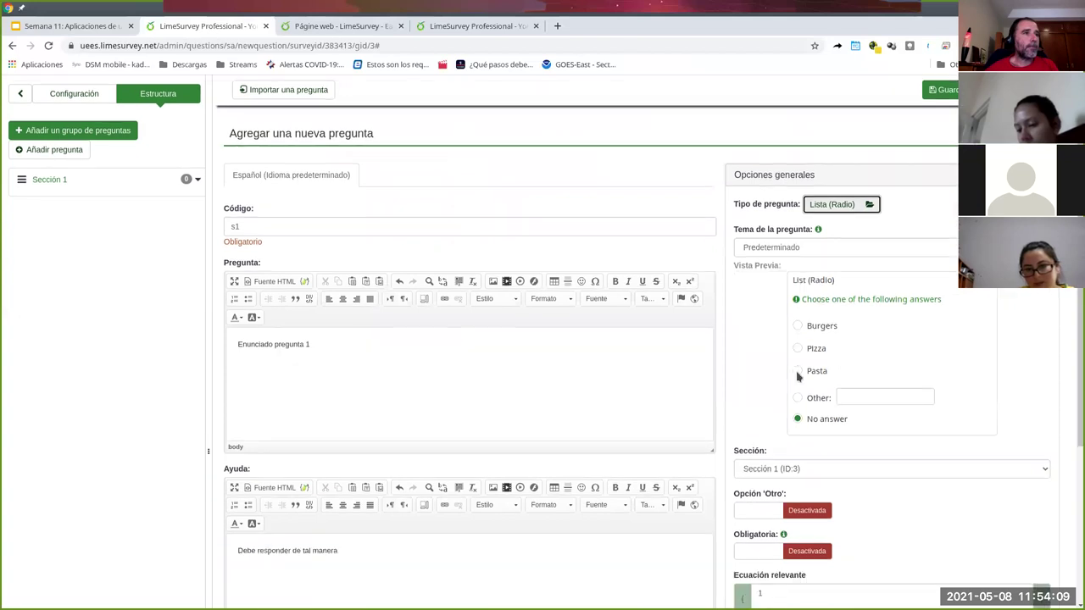
pyautogui.click(816, 191)
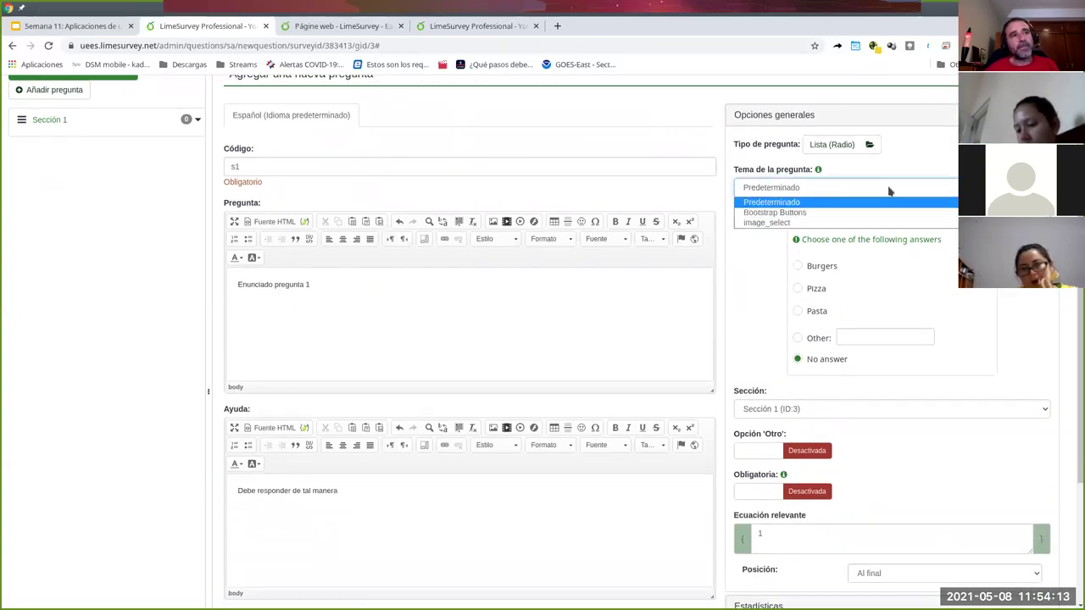
pyautogui.click(924, 202)
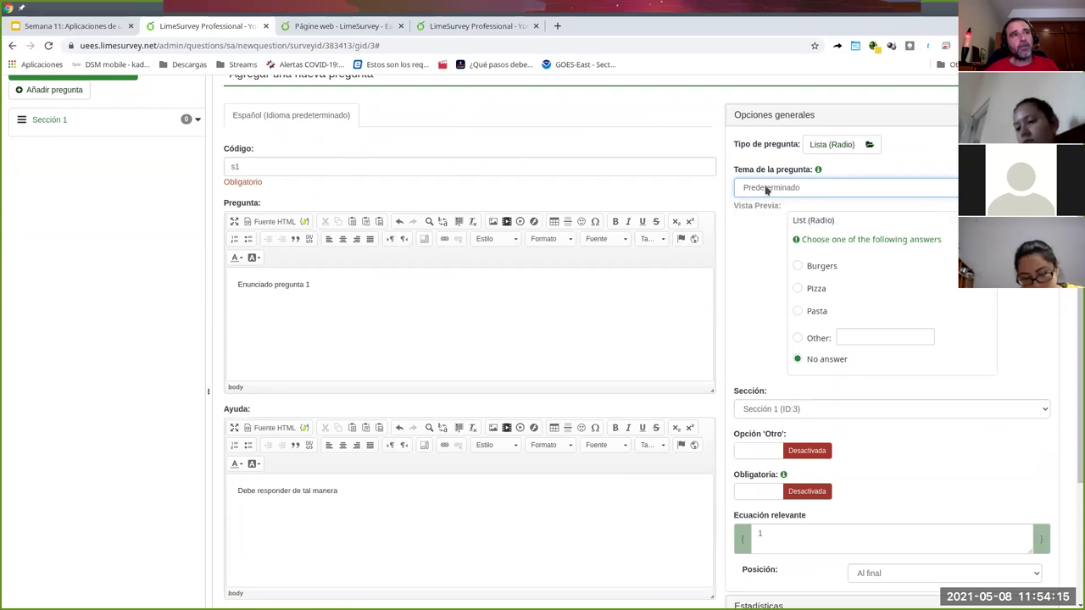
pyautogui.click(804, 190)
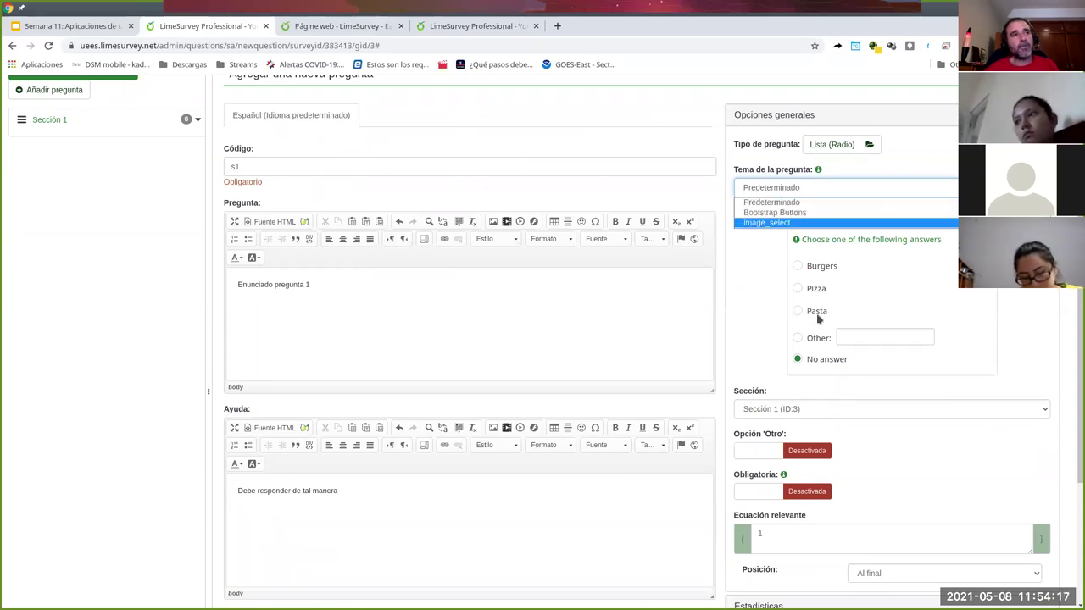
pyautogui.click(762, 214)
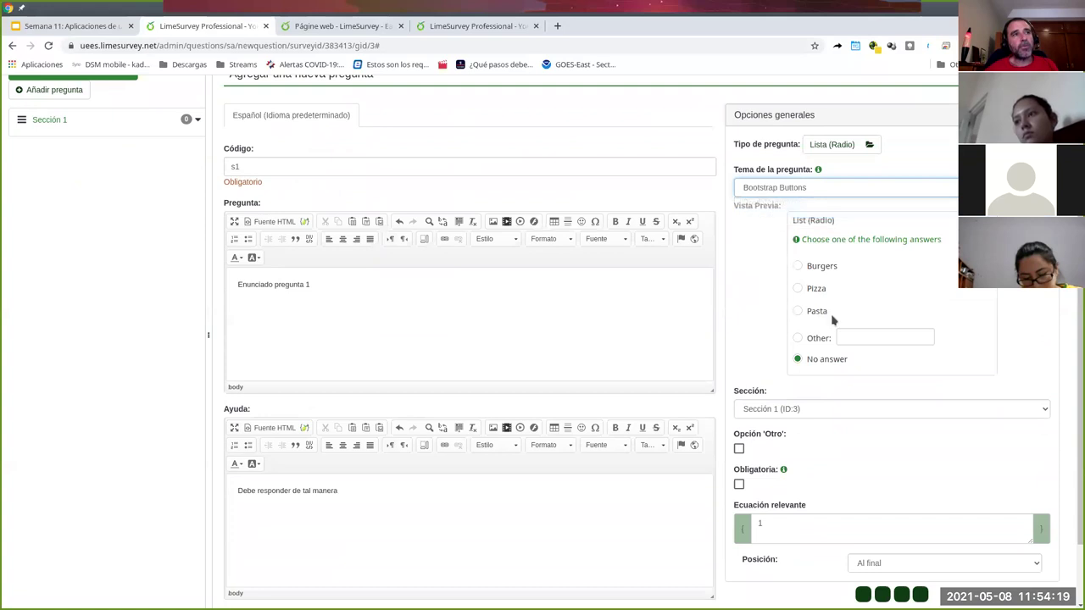
pyautogui.click(807, 188)
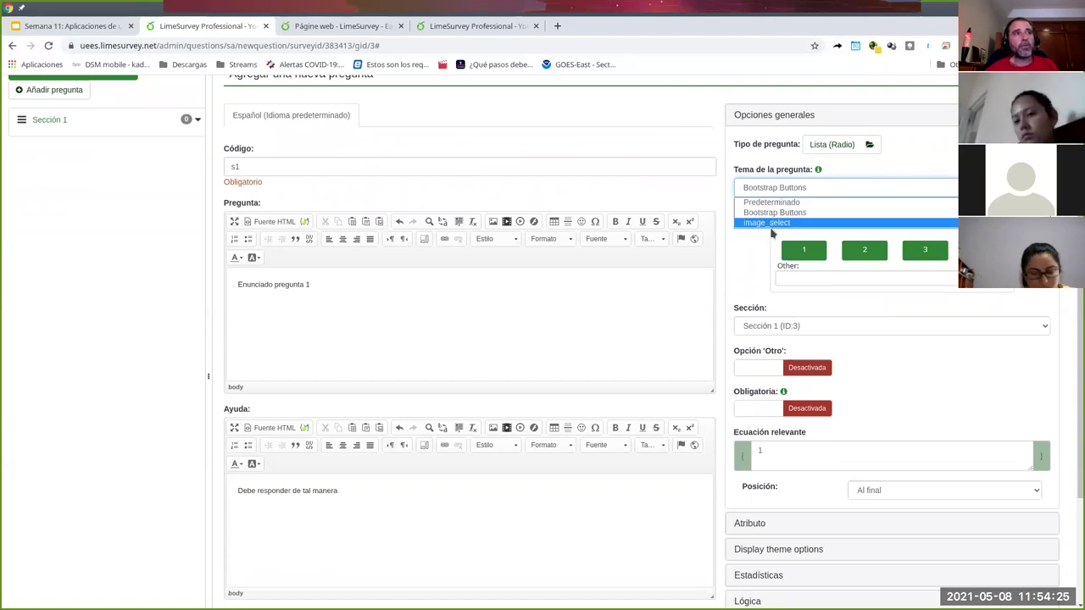
pyautogui.click(763, 224)
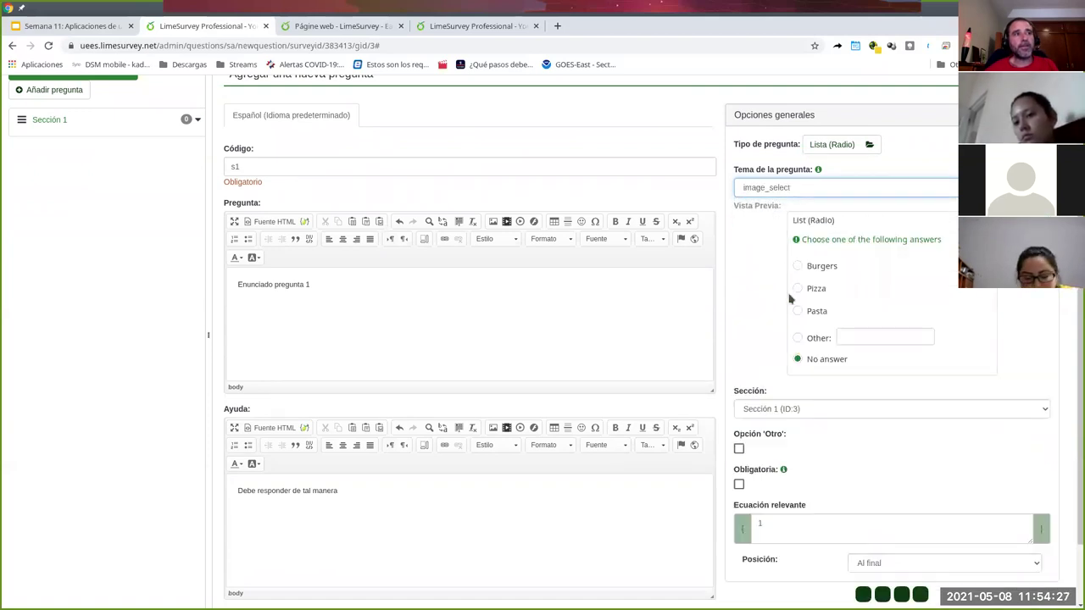
pyautogui.click(833, 189)
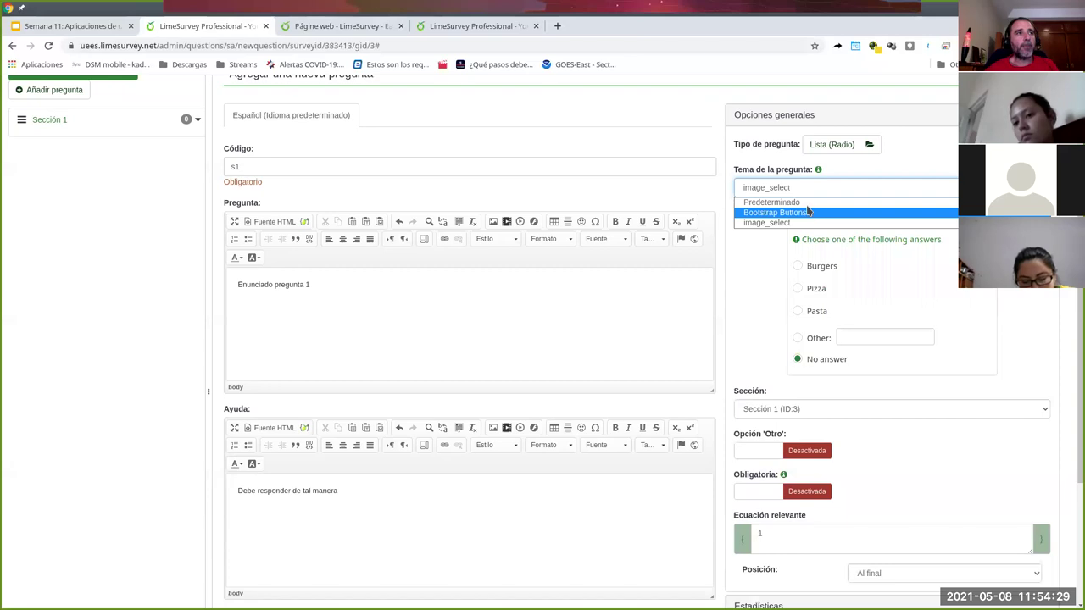
pyautogui.click(812, 203)
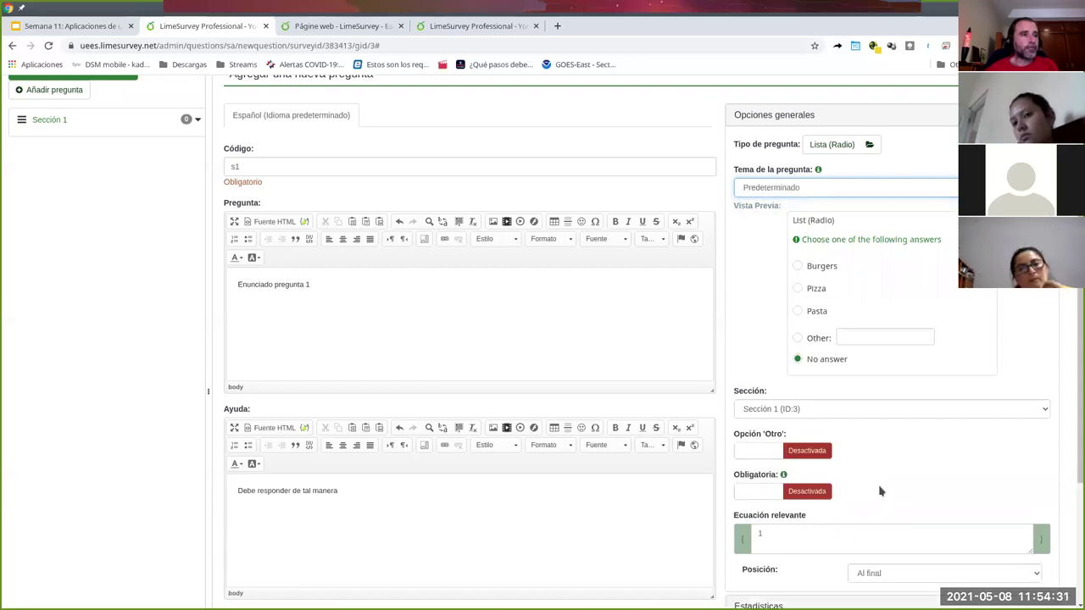
# - Turn on the 'Otro' option and set Obligatoria to Activada for question s1
pyautogui.scroll(-1, 865, 447)
pyautogui.click(773, 367)
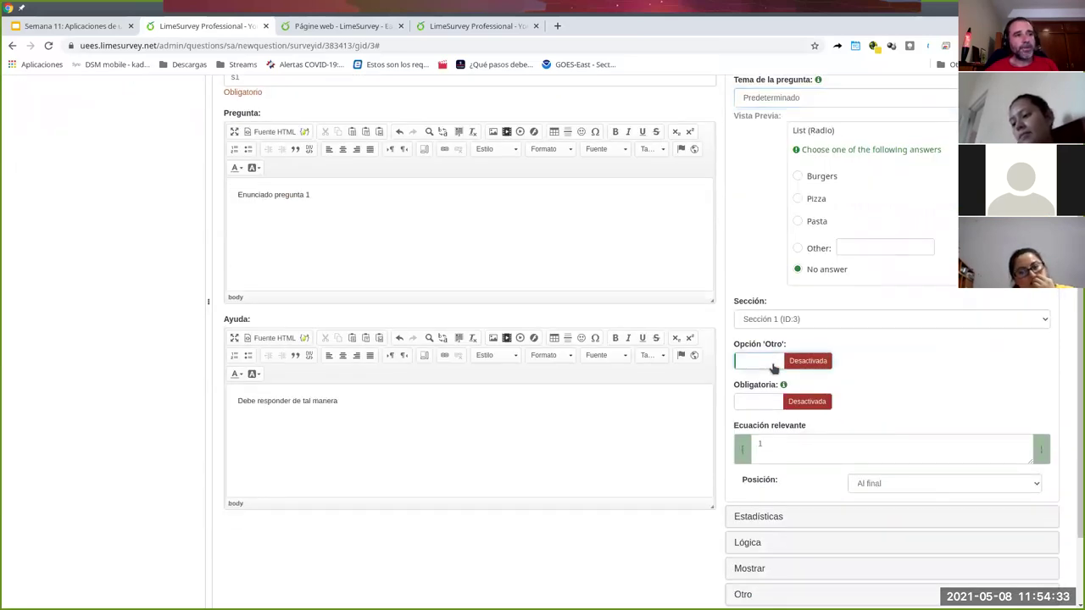
pyautogui.scroll(-1, 847, 403)
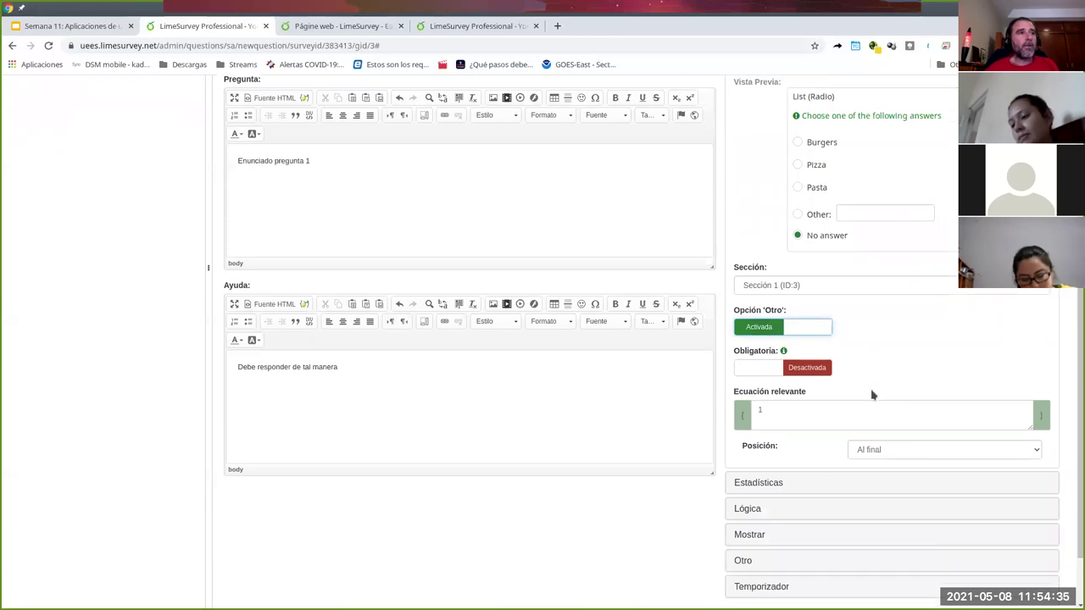
pyautogui.click(771, 316)
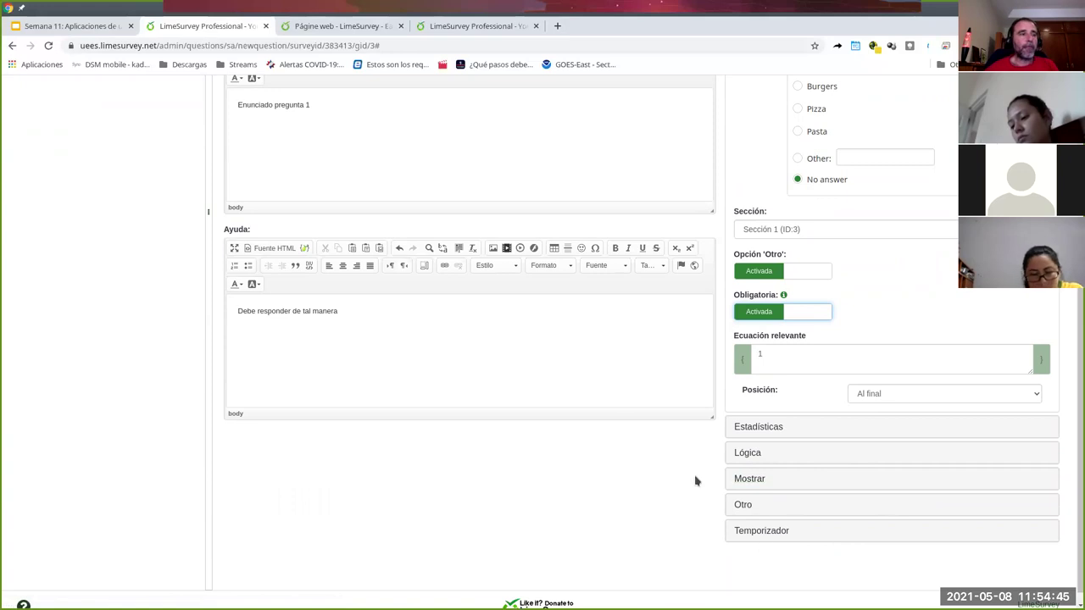
# - In the Mostrar settings, set the Other option's label to 'Respuesta propia:'
pyautogui.click(745, 507)
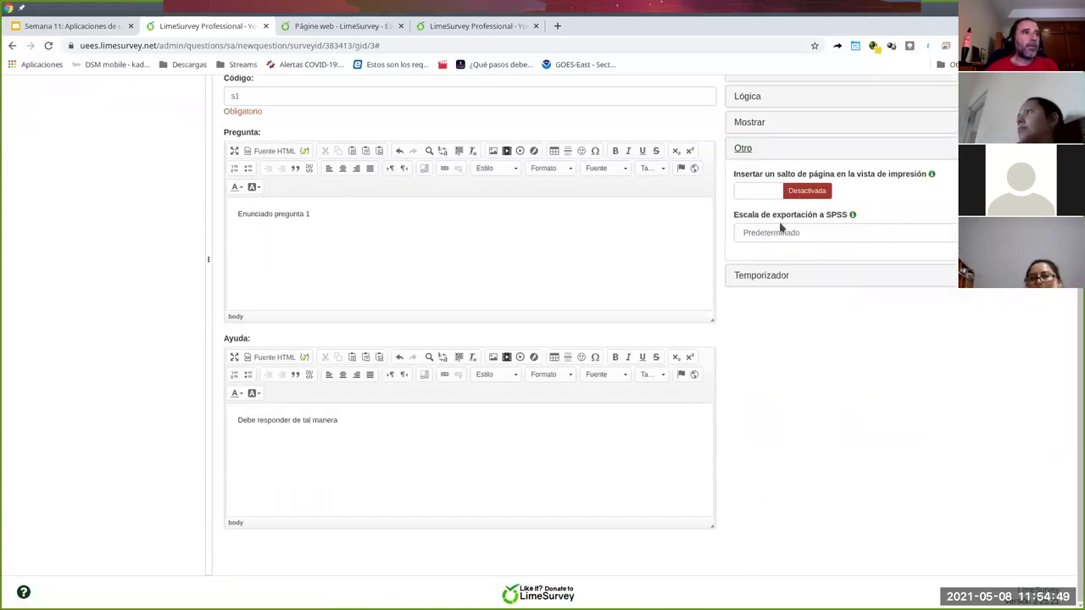
pyautogui.click(750, 153)
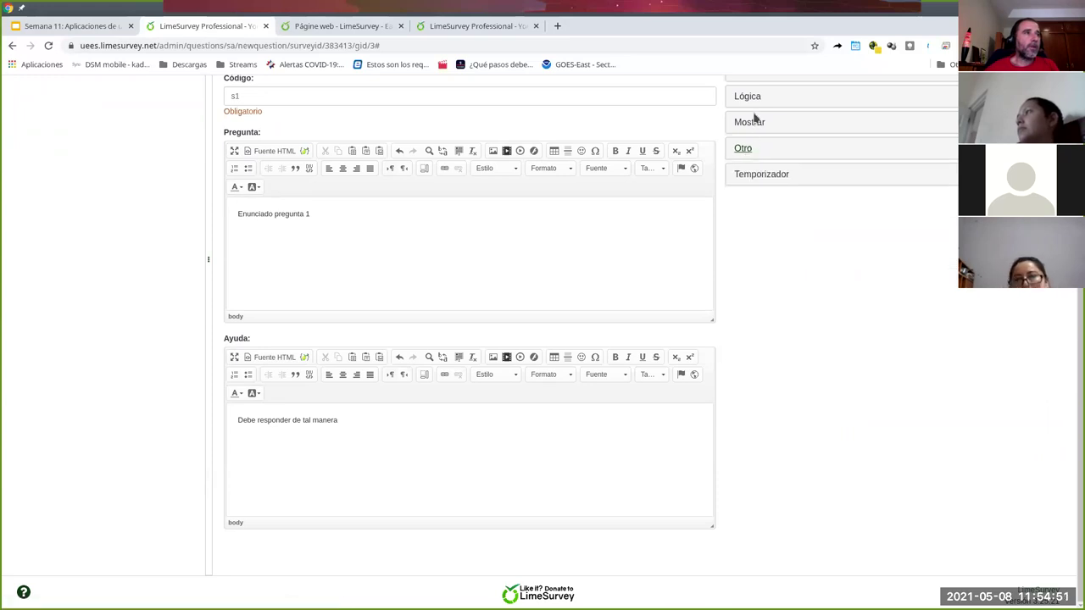
pyautogui.click(765, 153)
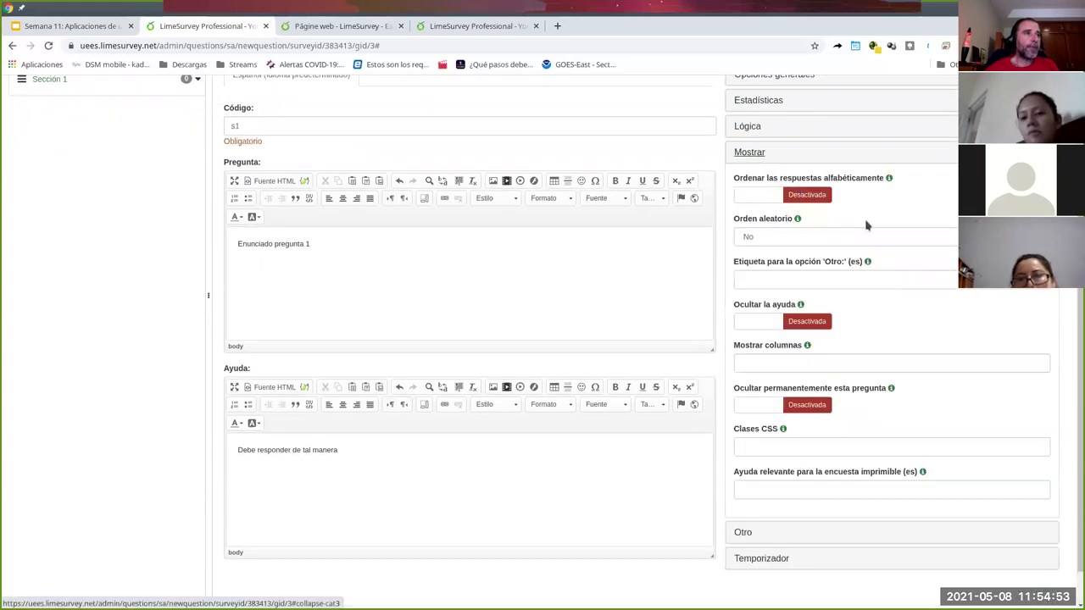
pyautogui.click(780, 274)
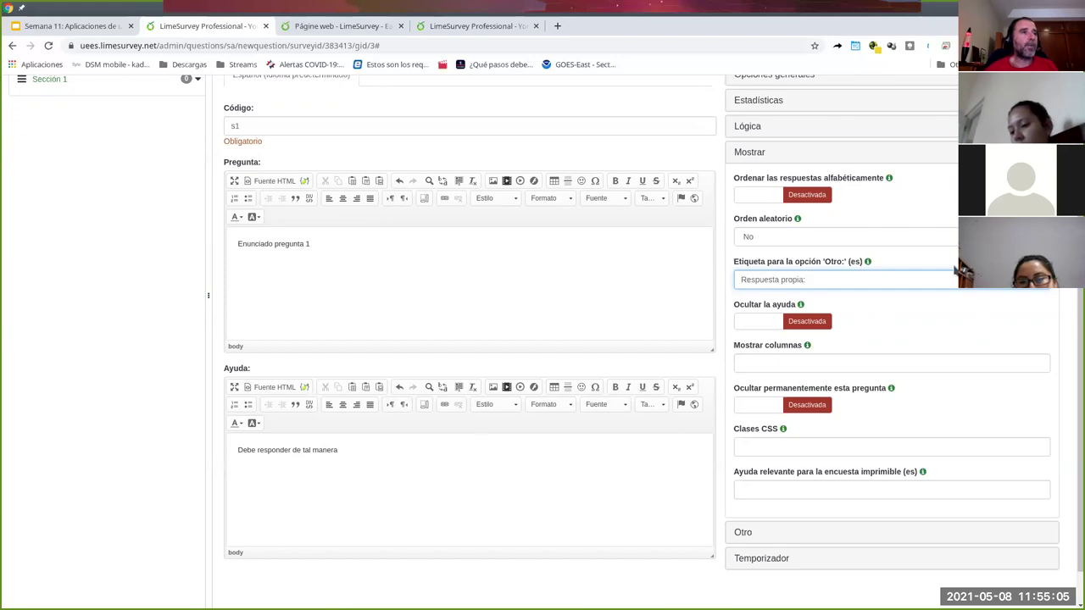
pyautogui.scroll(-2, 975, 331)
pyautogui.scroll(5, 975, 330)
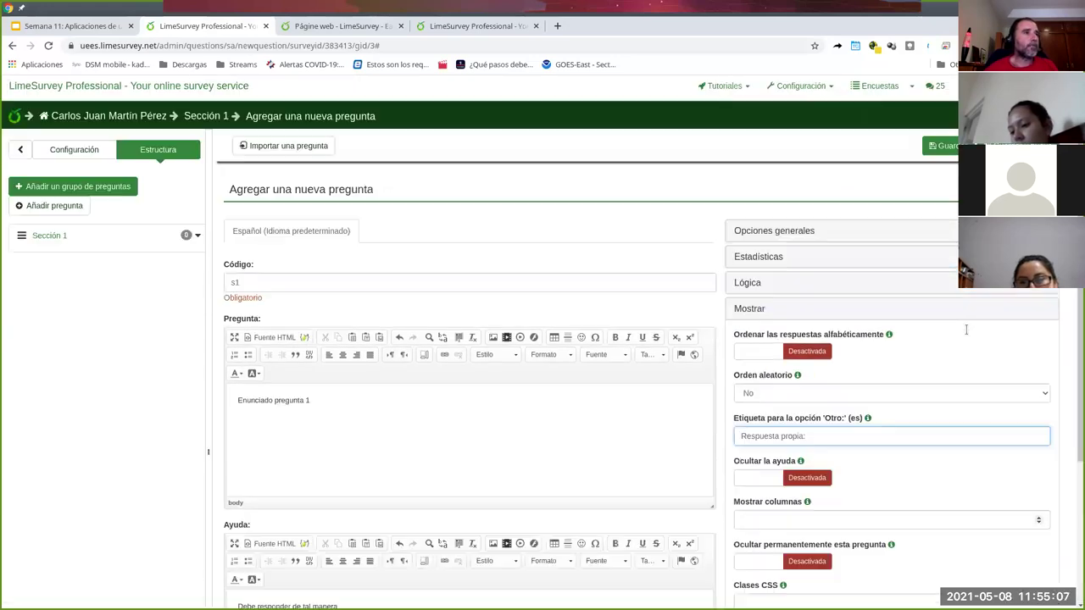
# - Save question s1 as a mandatory Lista (Radio) question in Sección 1
pyautogui.click(943, 149)
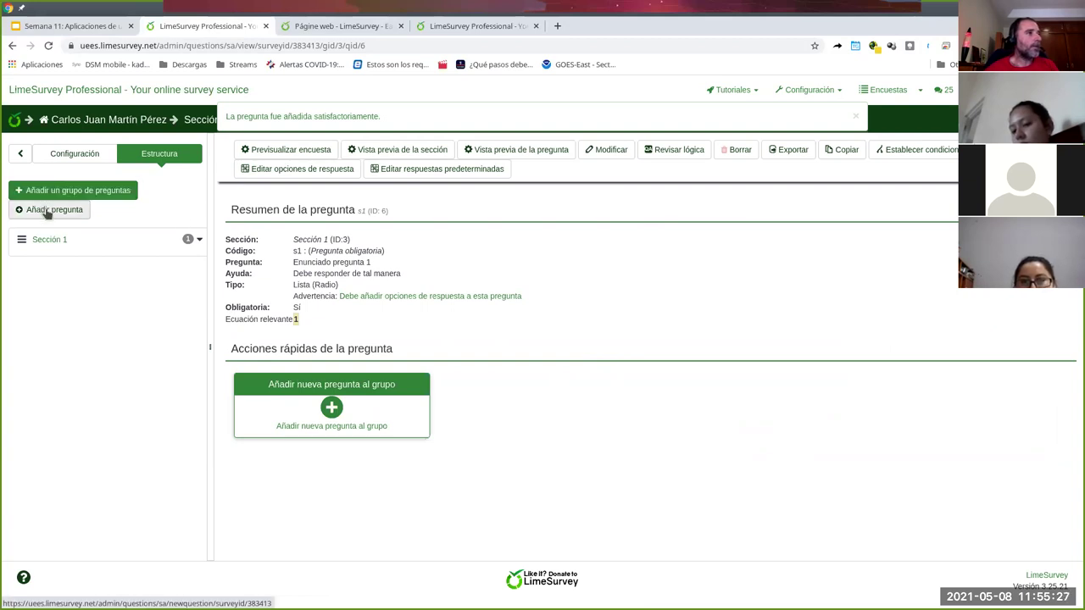
# - Add another question to the group with code s2 and text 'Comentarios'
pyautogui.click(332, 410)
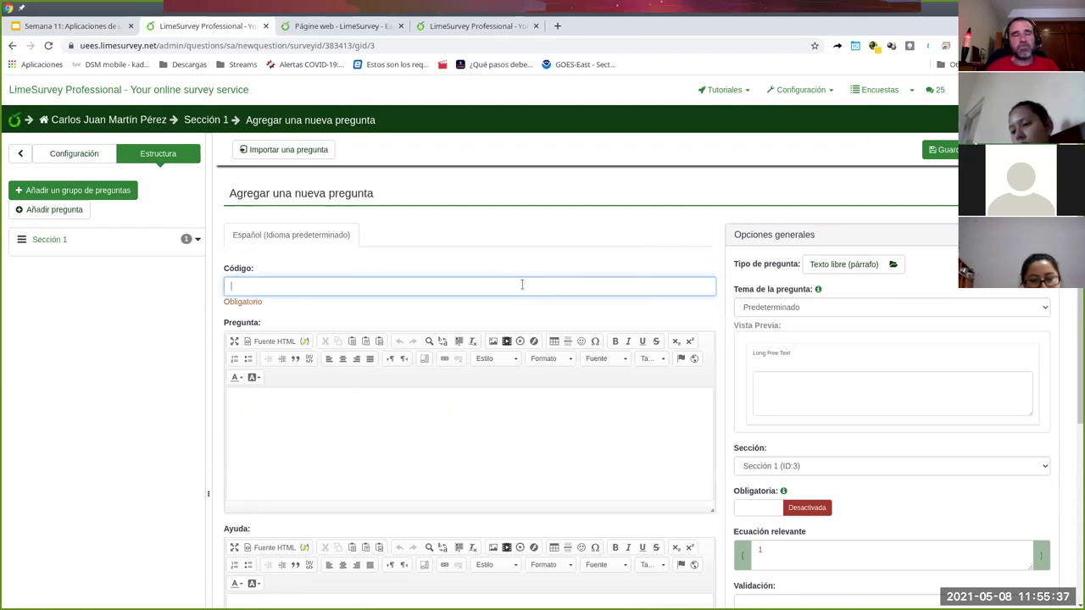
pyautogui.write('s2')
pyautogui.click(422, 436)
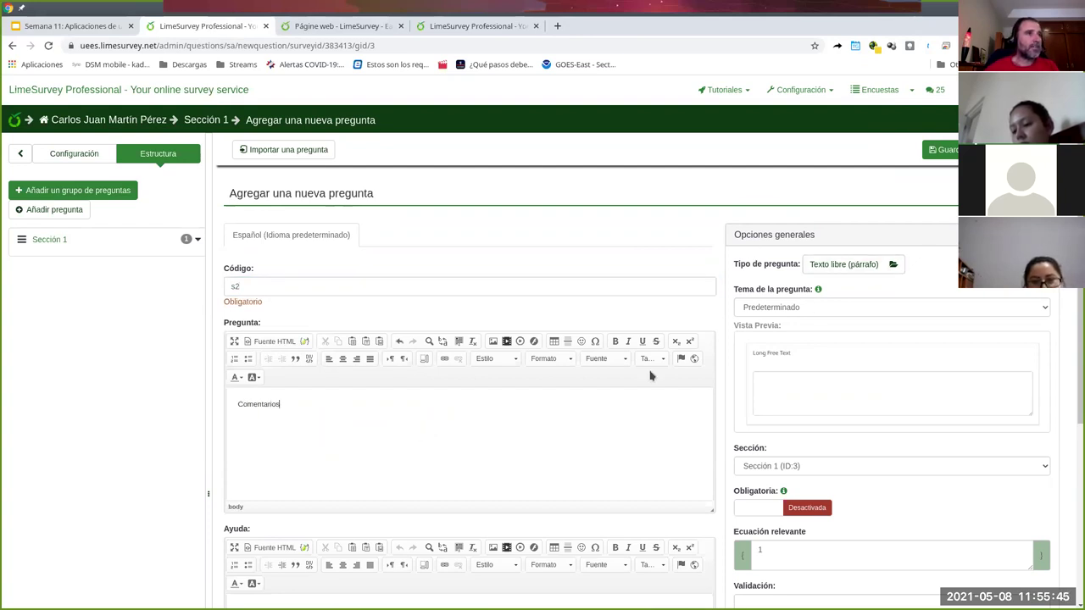
pyautogui.scroll(-2, 642, 376)
pyautogui.scroll(-1, 560, 327)
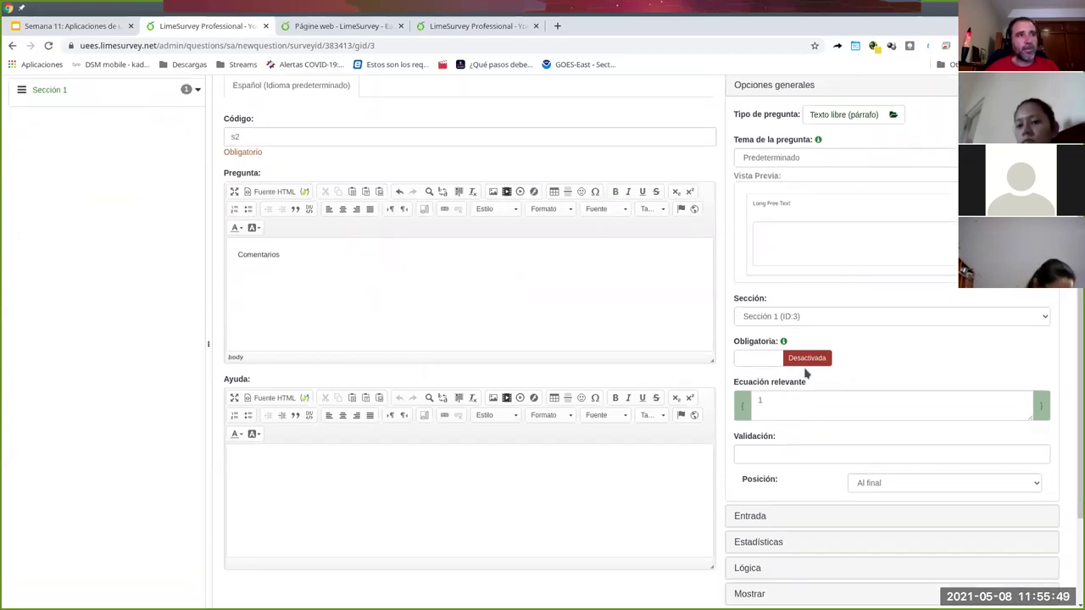
pyautogui.scroll(-2, 591, 458)
pyautogui.scroll(4, 610, 453)
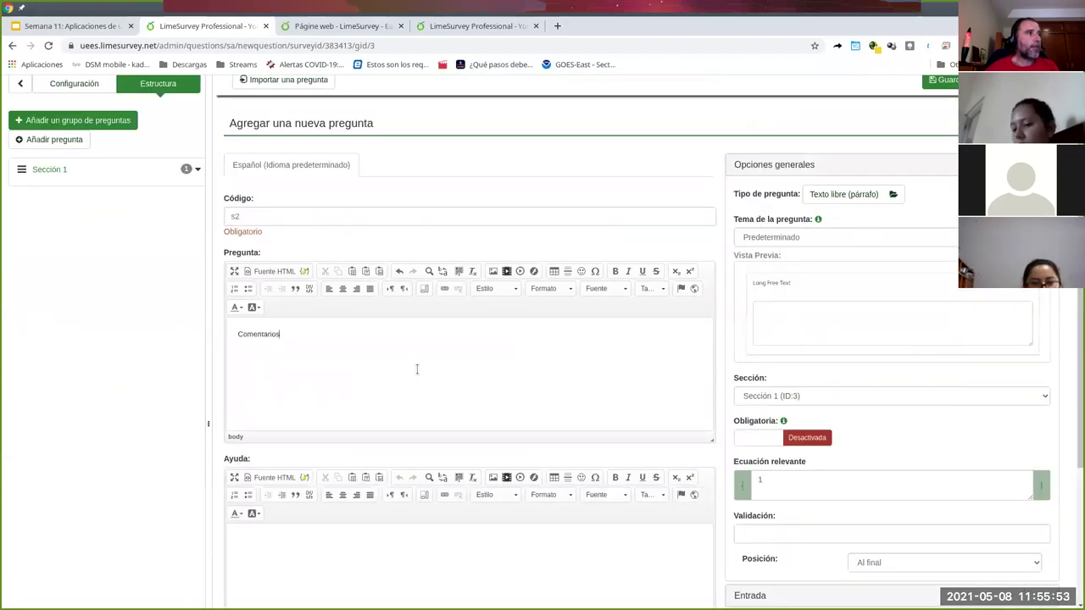
pyautogui.scroll(2, 475, 356)
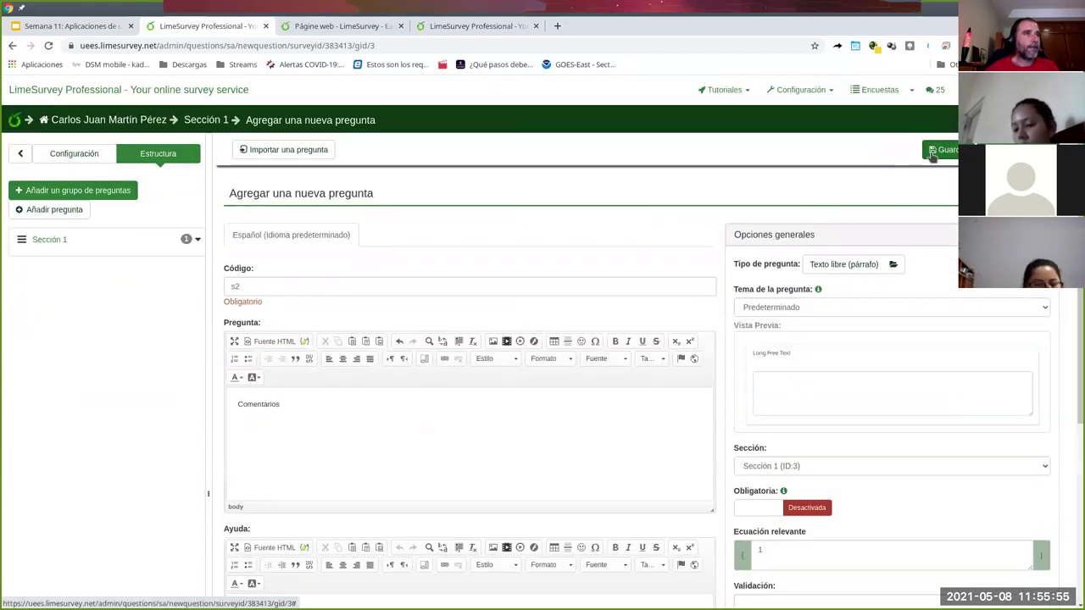
# - Save question s2 'Comentarios' and reopen [s1] Enunciado pregunta 1 from Sección 1
pyautogui.click(937, 147)
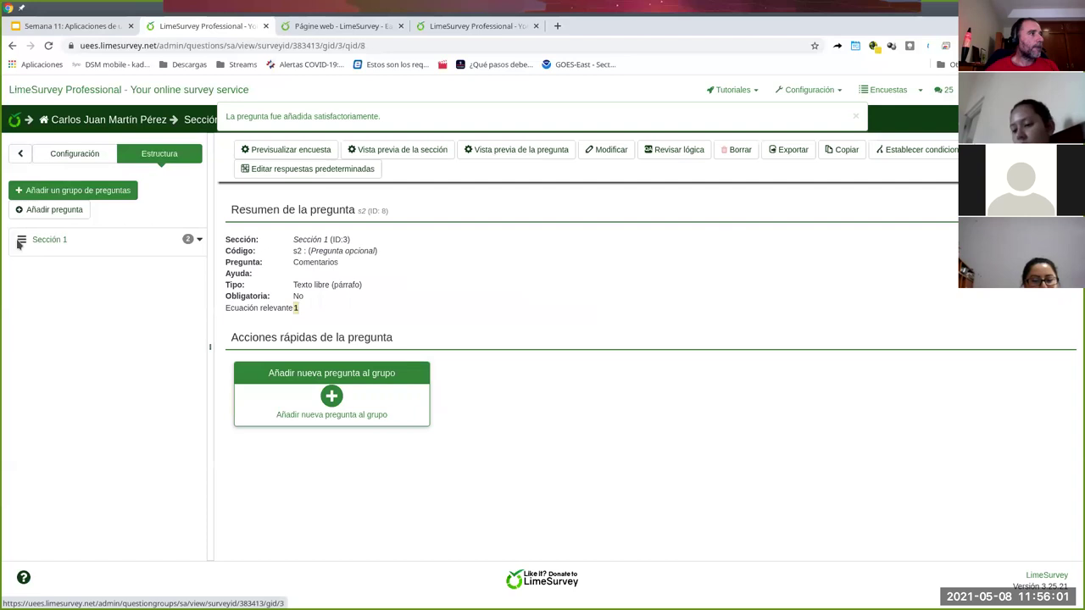
pyautogui.click(197, 244)
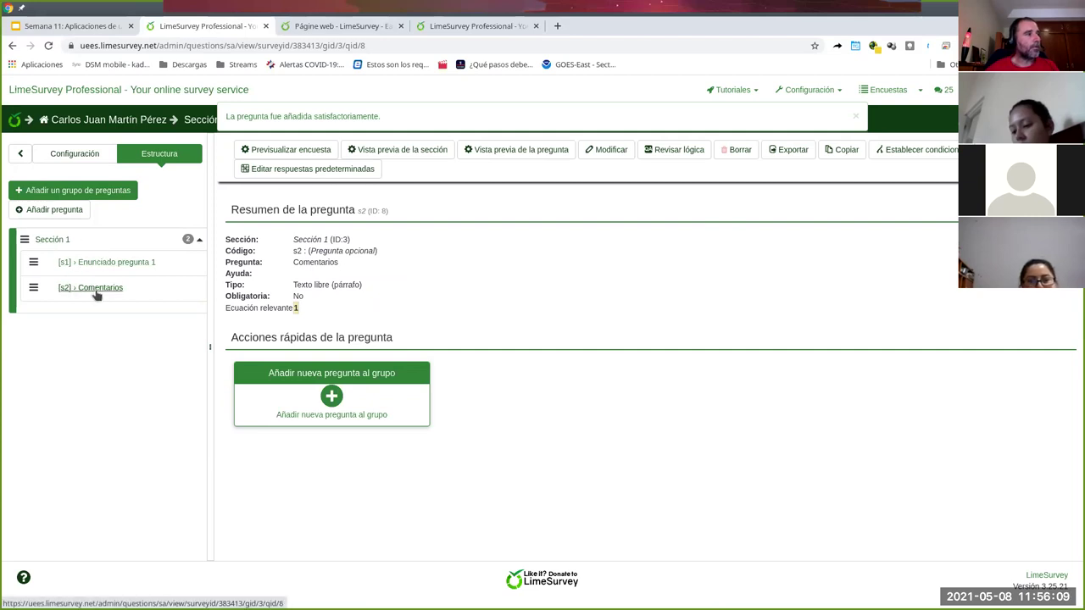
pyautogui.click(105, 264)
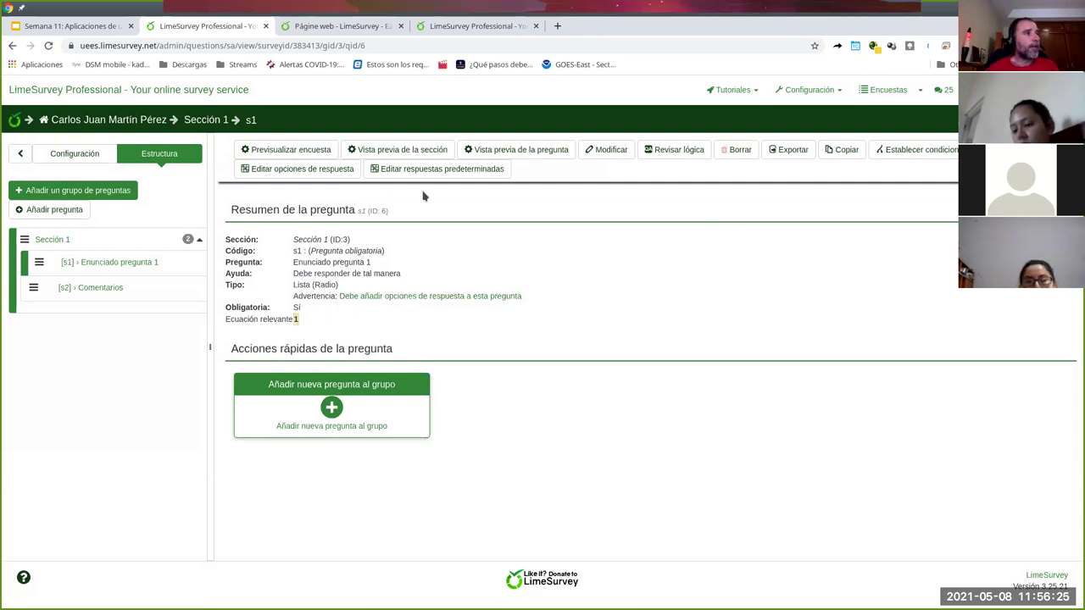
# - Enter answer options A1 'opción 1' and A2 'opción 2' for question s1
pyautogui.click(288, 173)
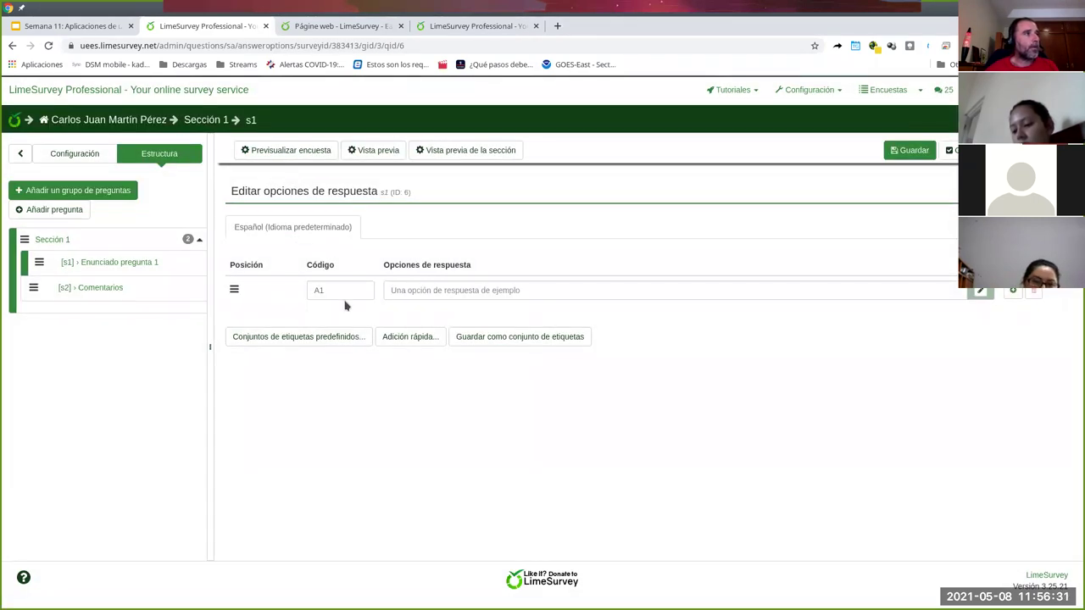
pyautogui.click(469, 292)
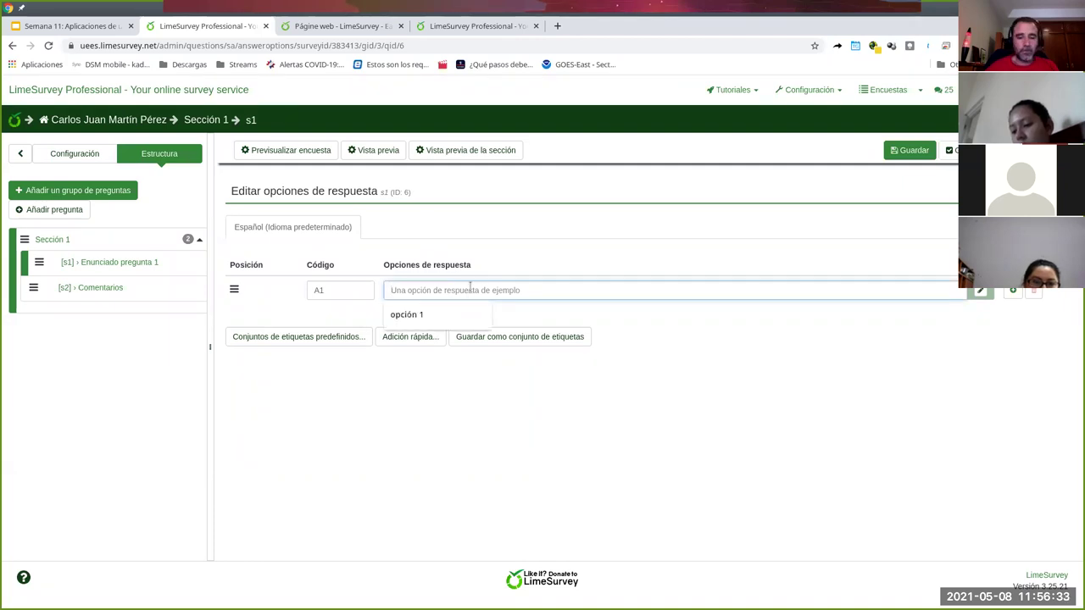
pyautogui.click(441, 313)
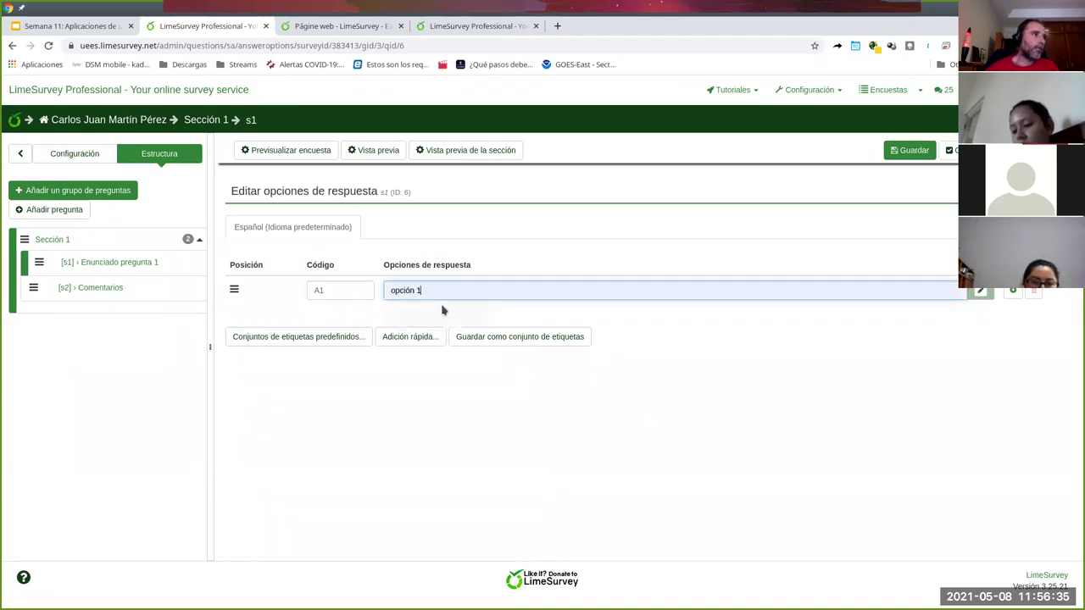
pyautogui.click(1010, 291)
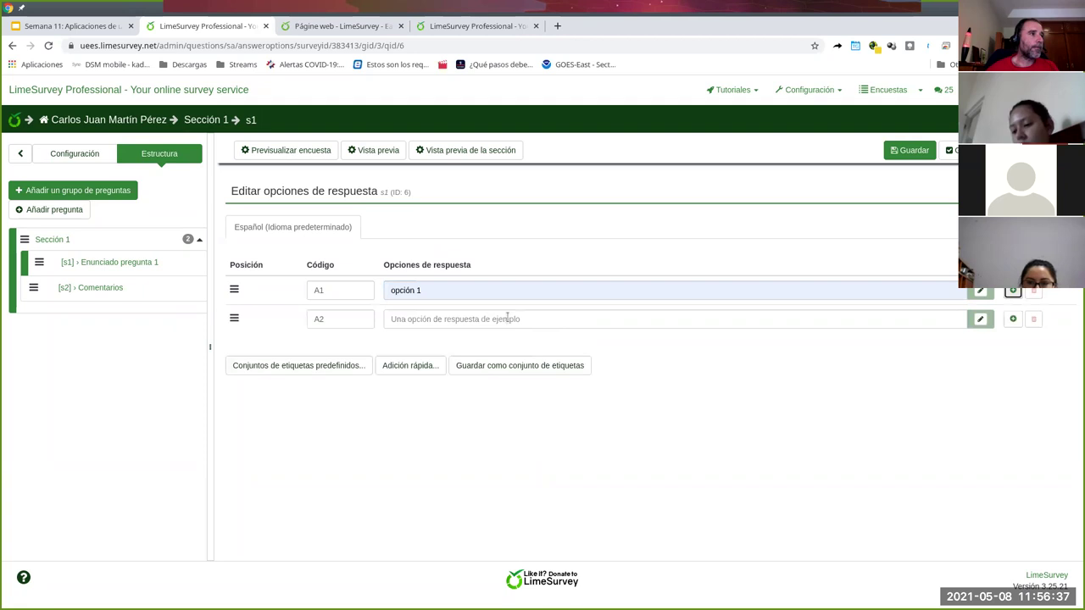
pyautogui.click(507, 318)
pyautogui.click(441, 343)
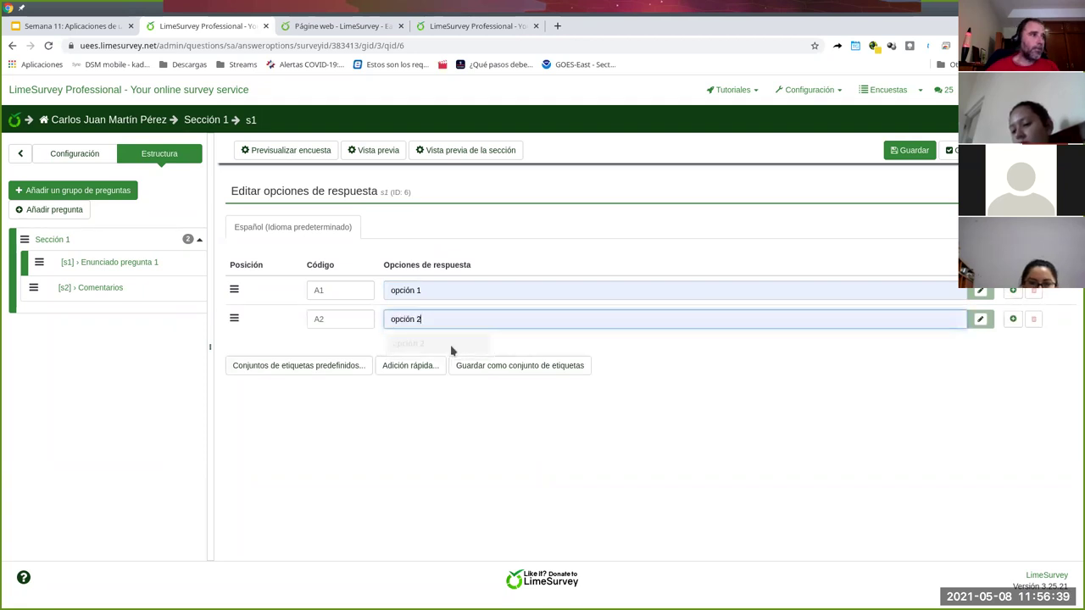
# - Add answer option A3 'opción 3' and save all three options
pyautogui.click(1013, 318)
pyautogui.click(520, 347)
pyautogui.write('opcio')
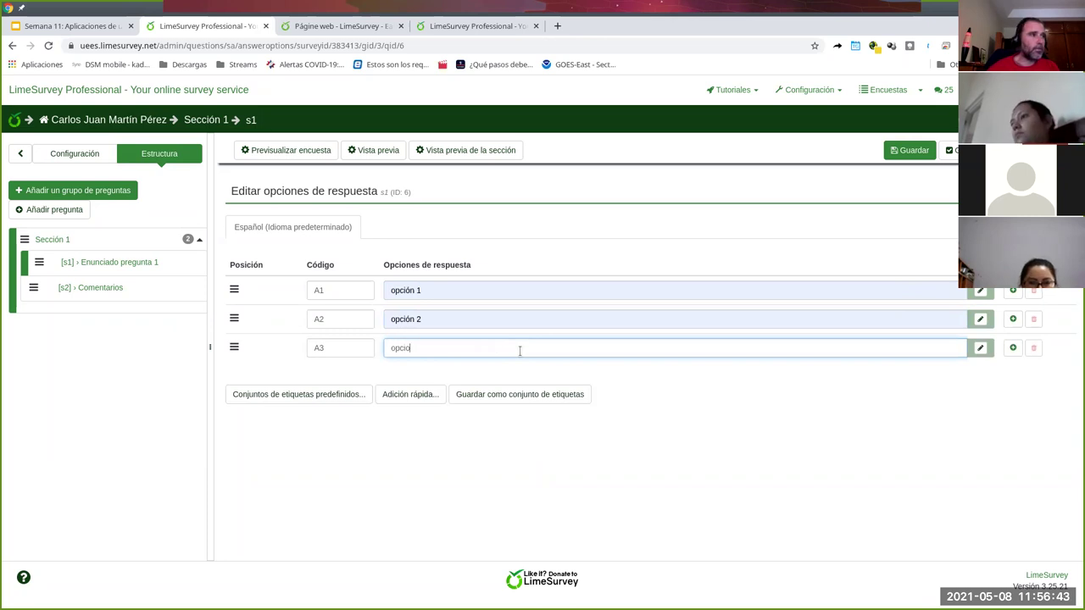
pyautogui.press('BackSpace')
pyautogui.press('Return')
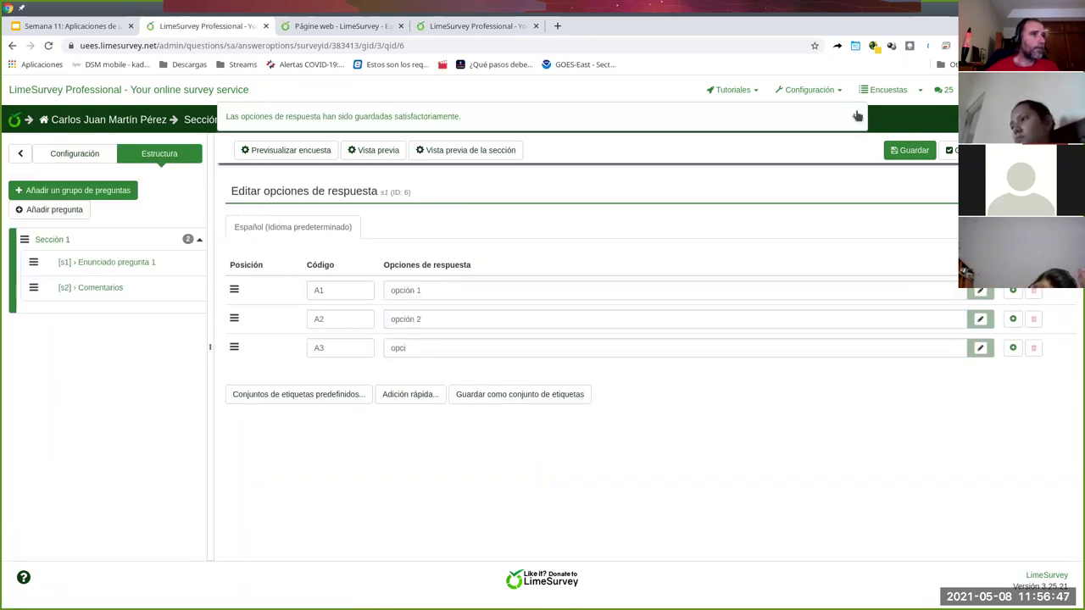
pyautogui.click(496, 348)
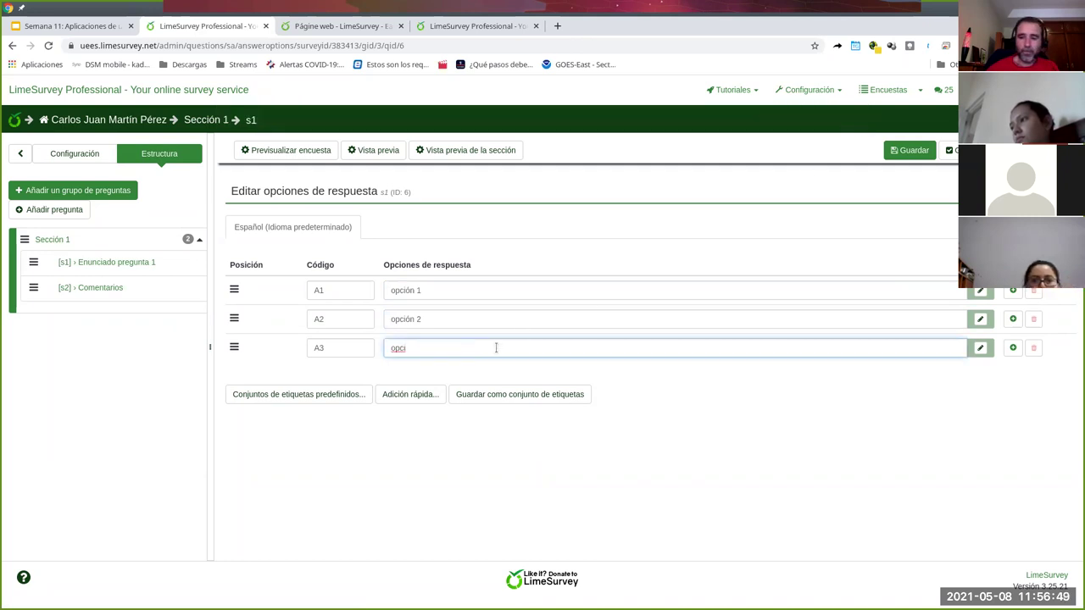
pyautogui.click(752, 378)
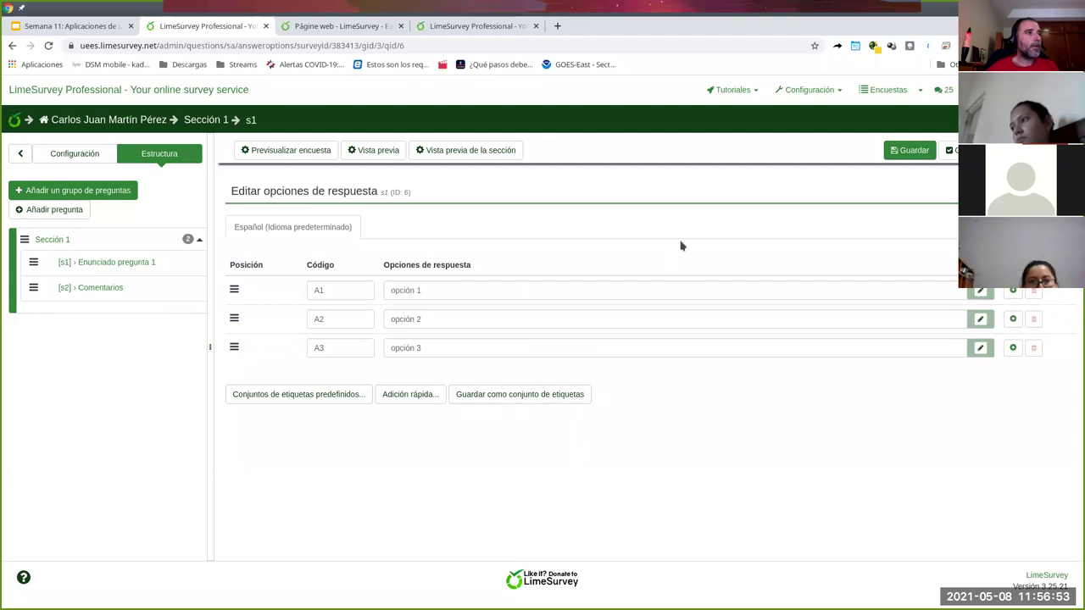
pyautogui.click(921, 151)
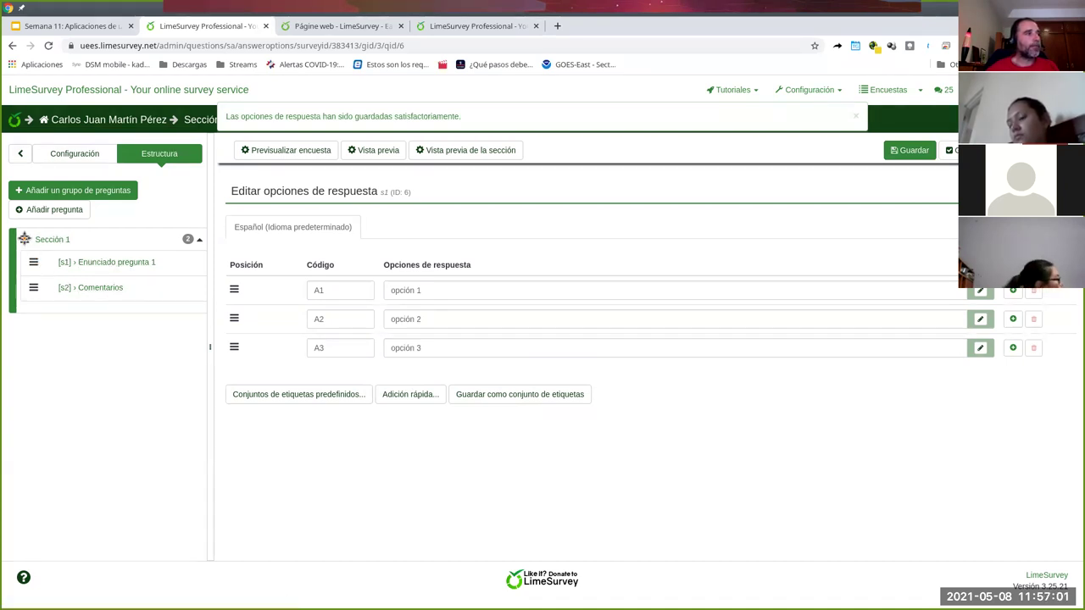
# - Create question group 'Sección 2' with a placeholder description, saving it to add a question
pyautogui.click(64, 191)
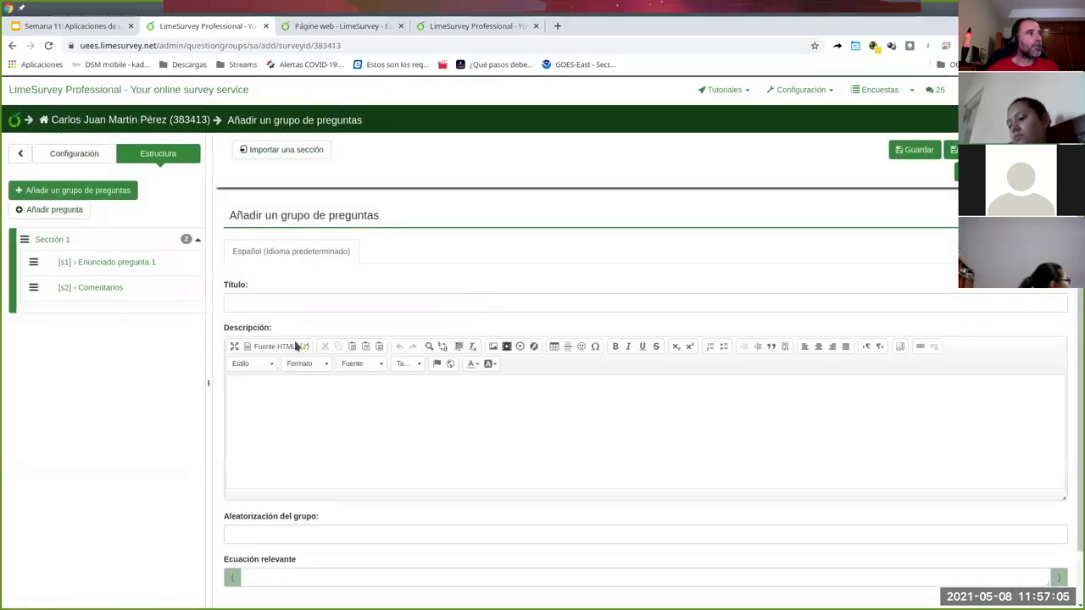
pyautogui.click(297, 299)
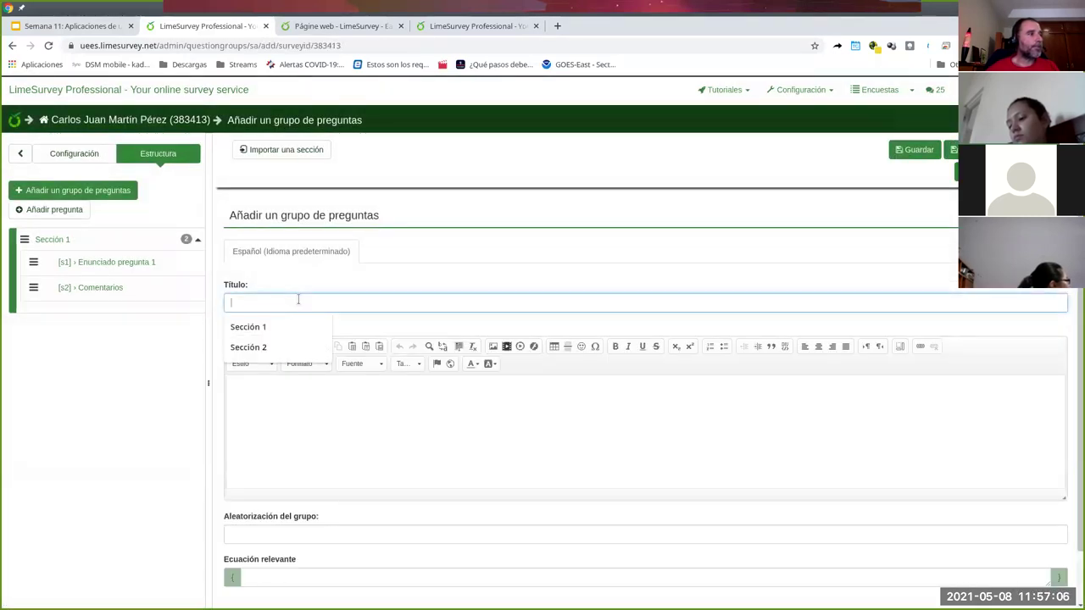
pyautogui.click(298, 347)
pyautogui.click(280, 392)
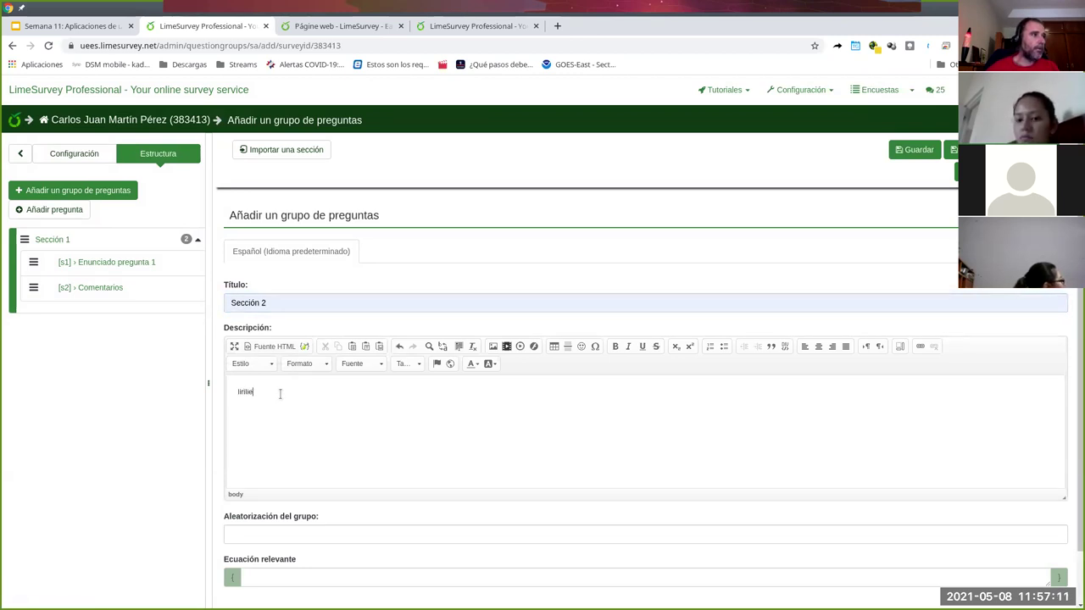
pyautogui.write('liriliere')
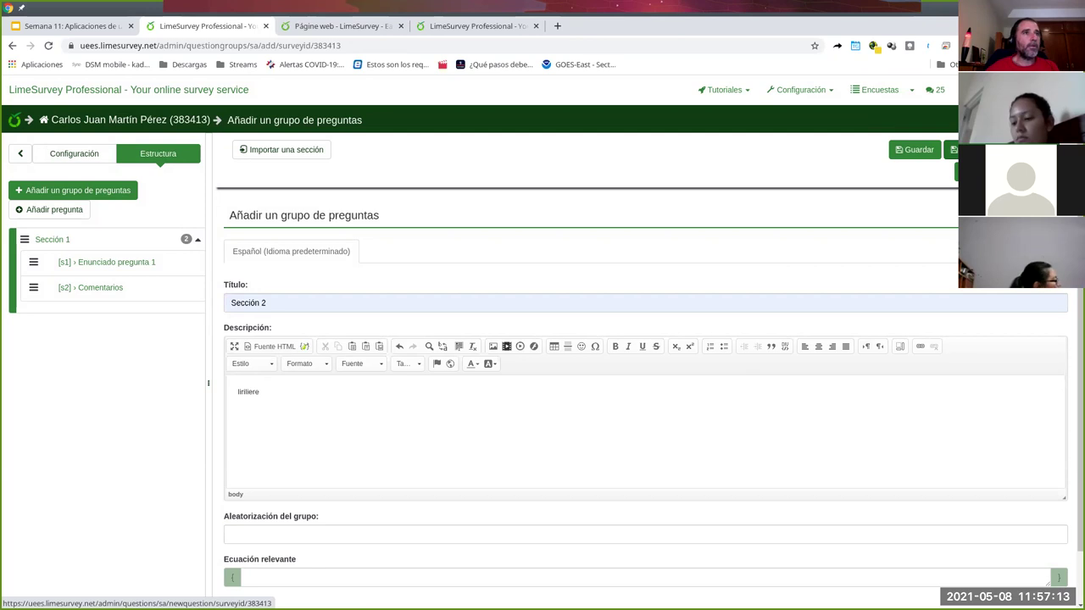
pyautogui.click(949, 149)
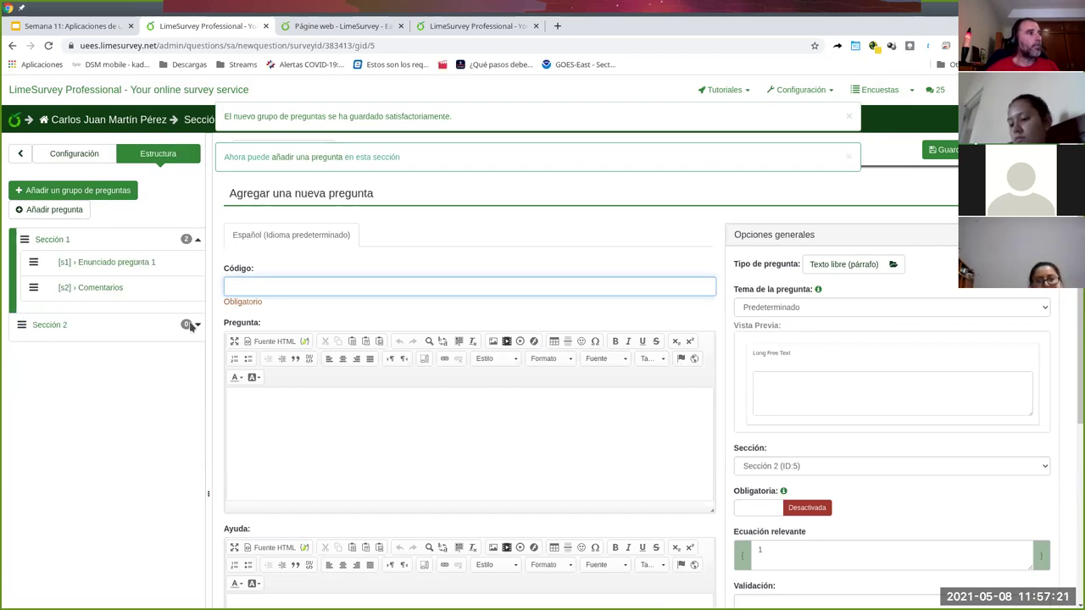
# - Enter question code s21 and question text 'Clasifique'
pyautogui.click(299, 285)
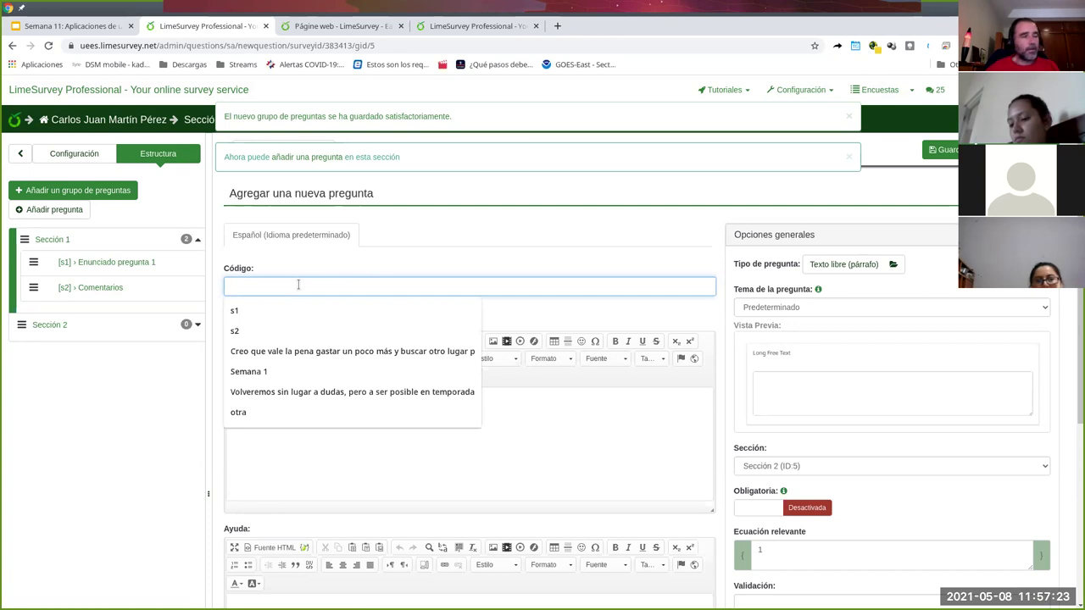
pyautogui.write('s21')
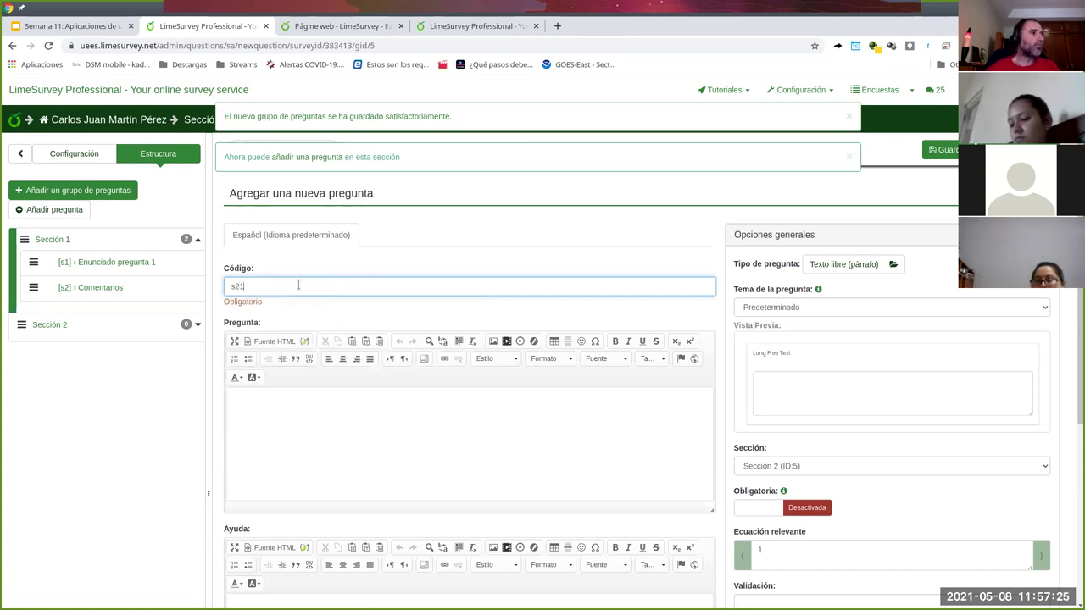
pyautogui.click(354, 456)
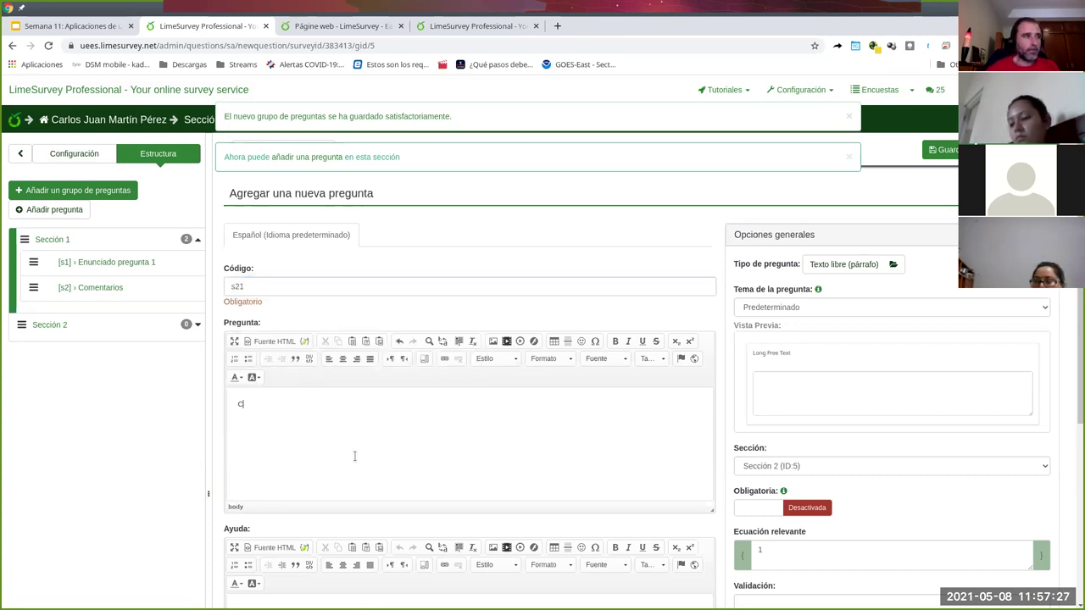
pyautogui.write('Clasifiqu')
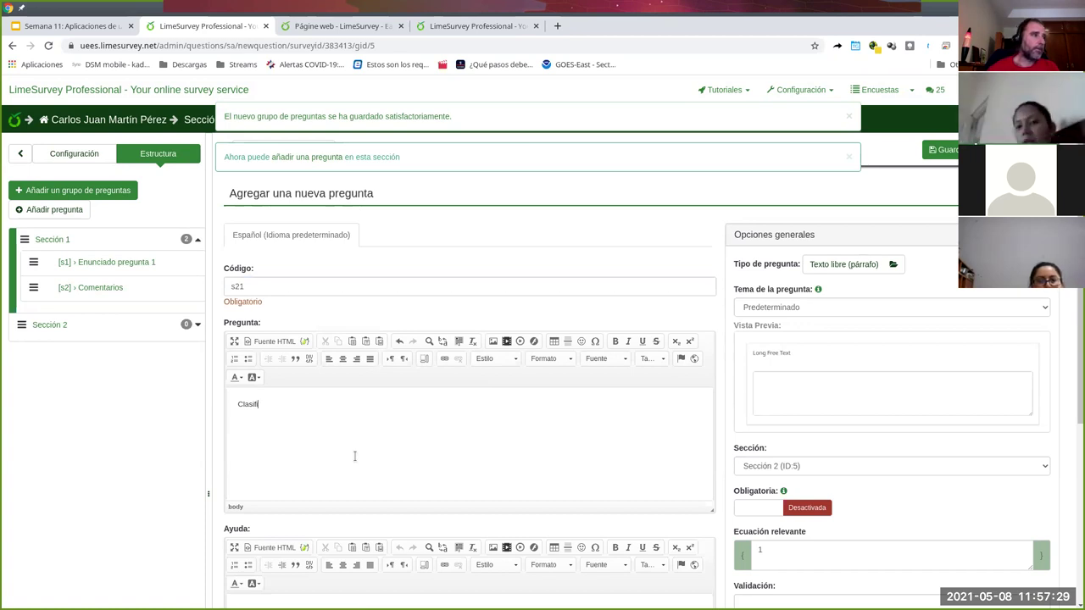
# - Pick the 1-to-5 rating question type and keep the default question theme
pyautogui.click(846, 263)
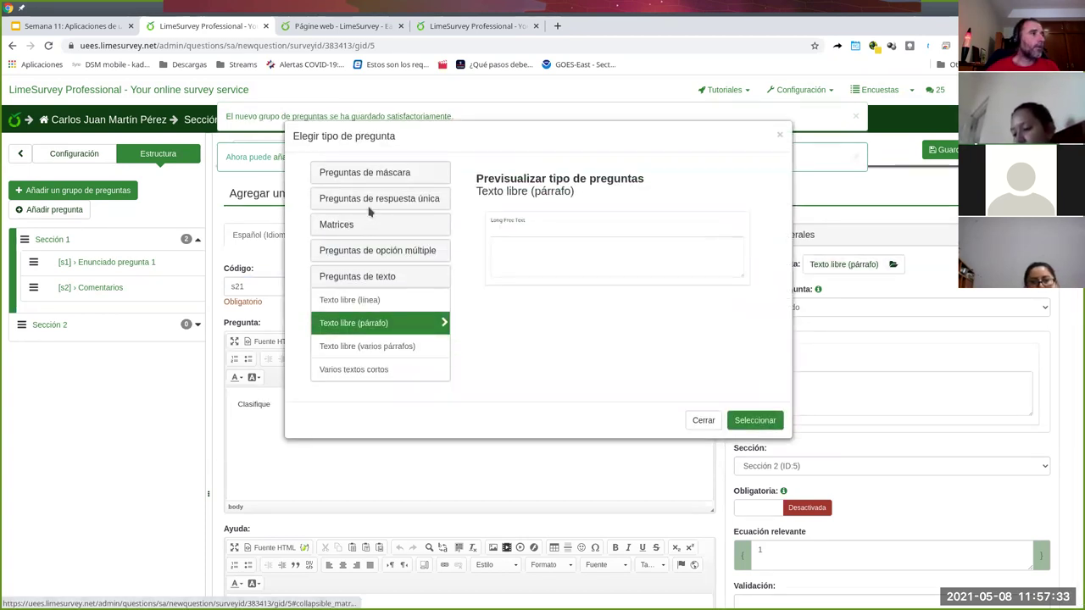
pyautogui.click(337, 256)
pyautogui.click(336, 226)
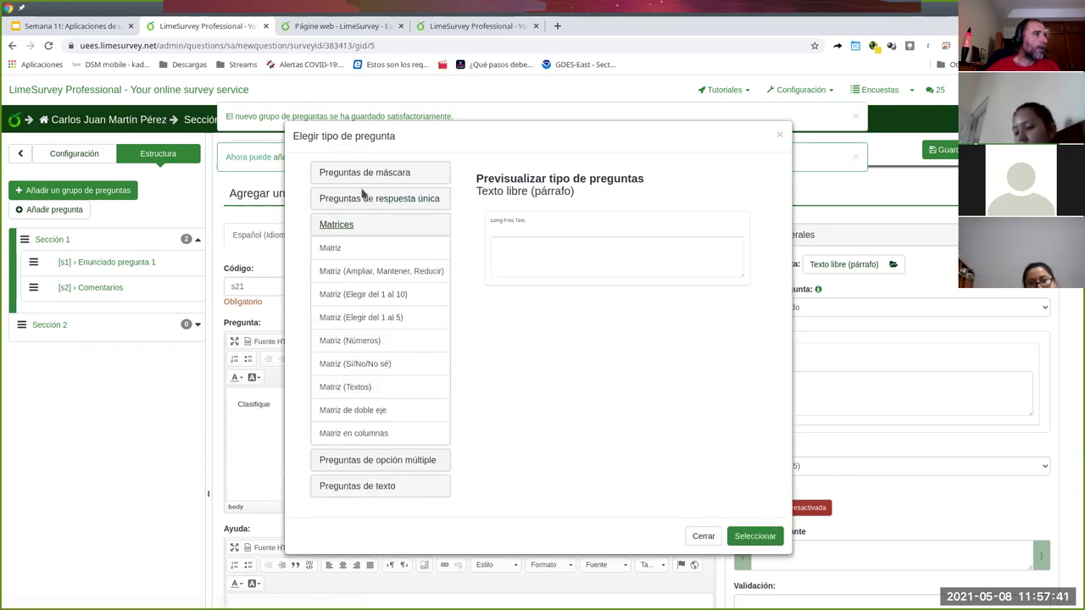
pyautogui.click(352, 200)
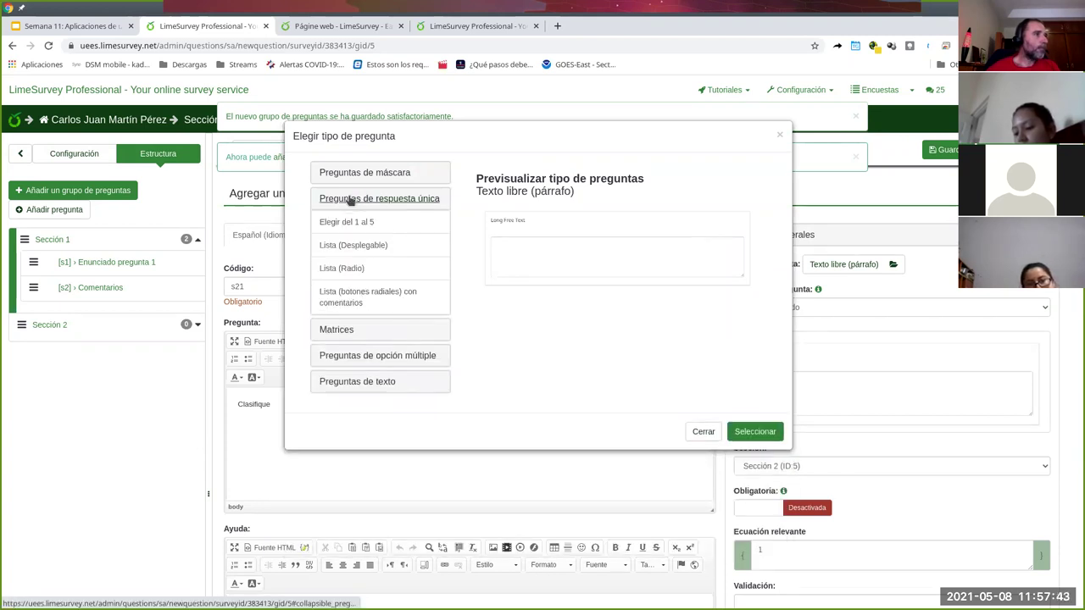
pyautogui.click(352, 223)
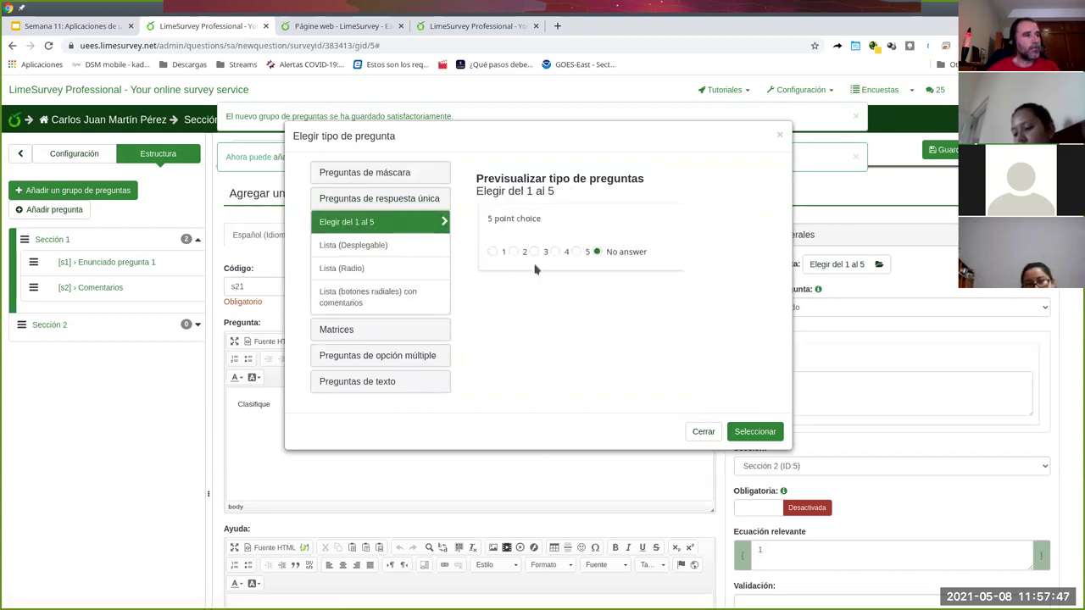
pyautogui.click(732, 436)
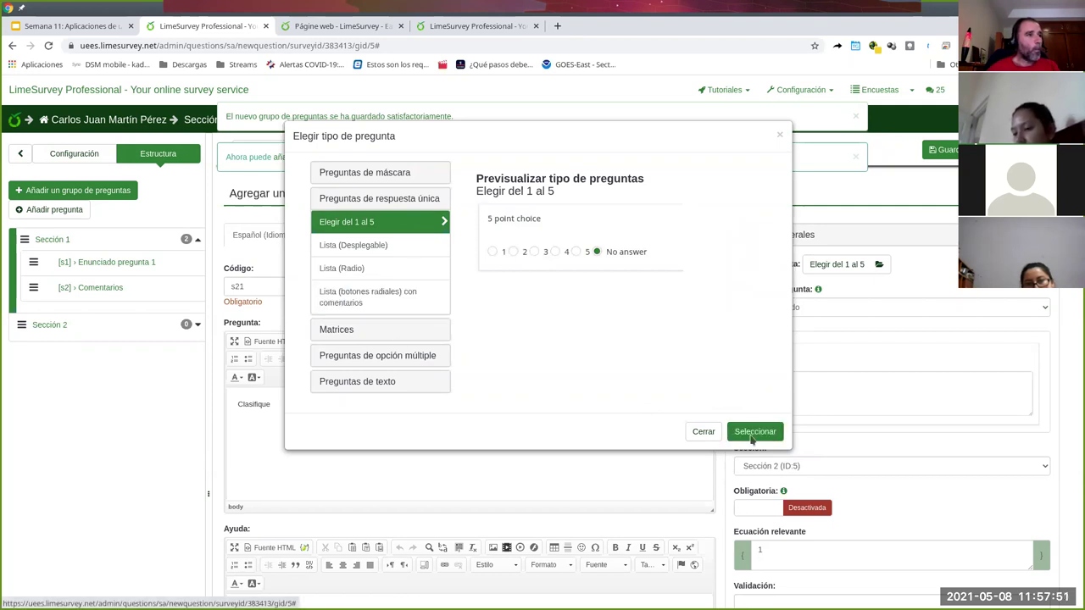
pyautogui.click(753, 431)
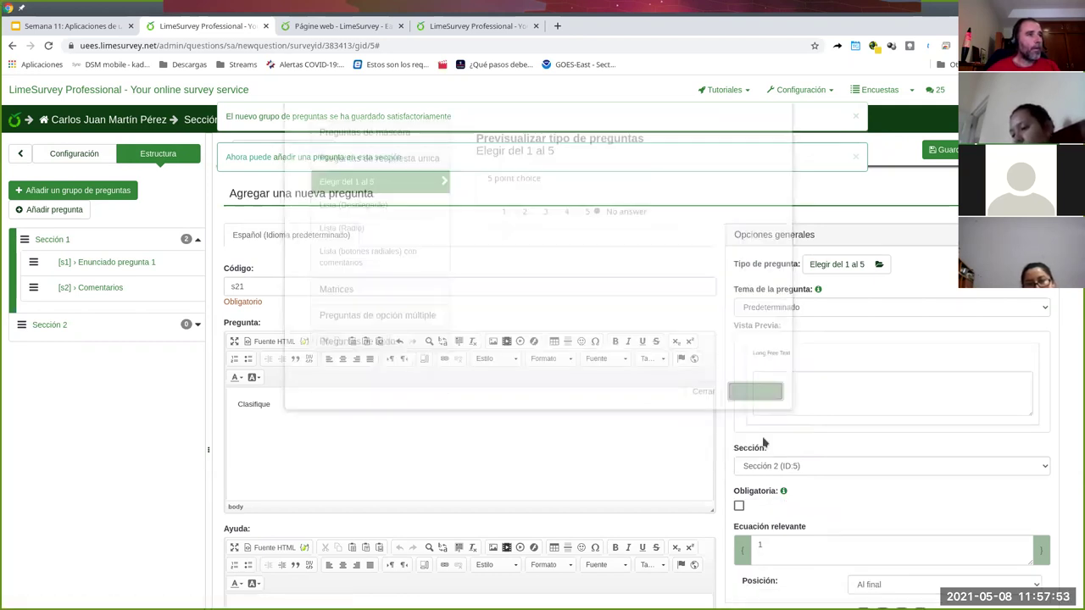
pyautogui.click(892, 306)
pyautogui.click(865, 323)
# - Dismiss the notices and change the type to Matriz (Elegir del 1 al 10)
pyautogui.scroll(-2, 841, 374)
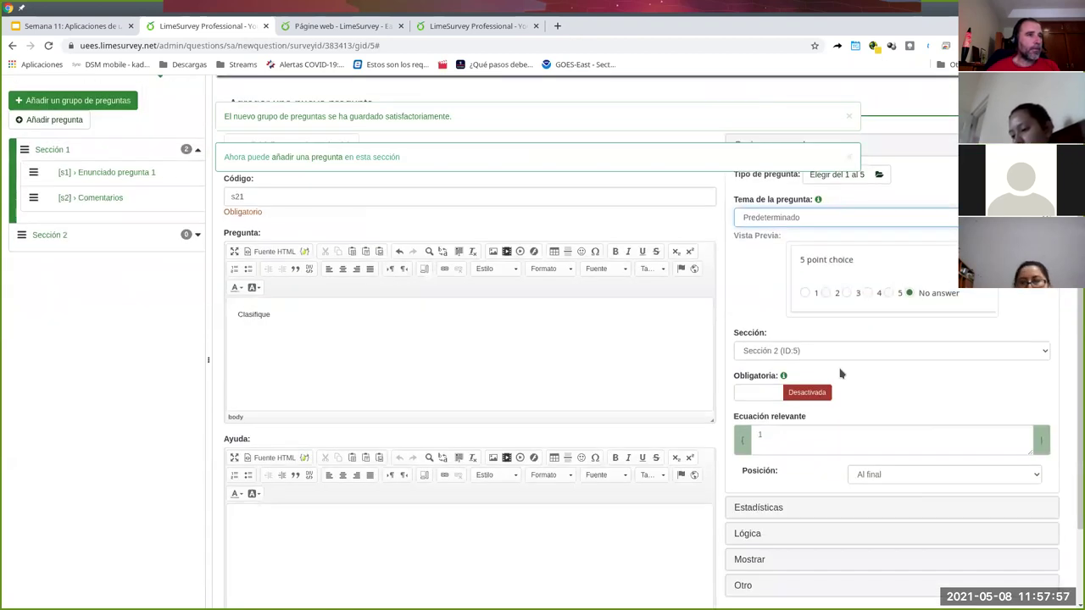
pyautogui.scroll(1, 889, 366)
pyautogui.click(856, 163)
pyautogui.click(848, 160)
pyautogui.click(848, 116)
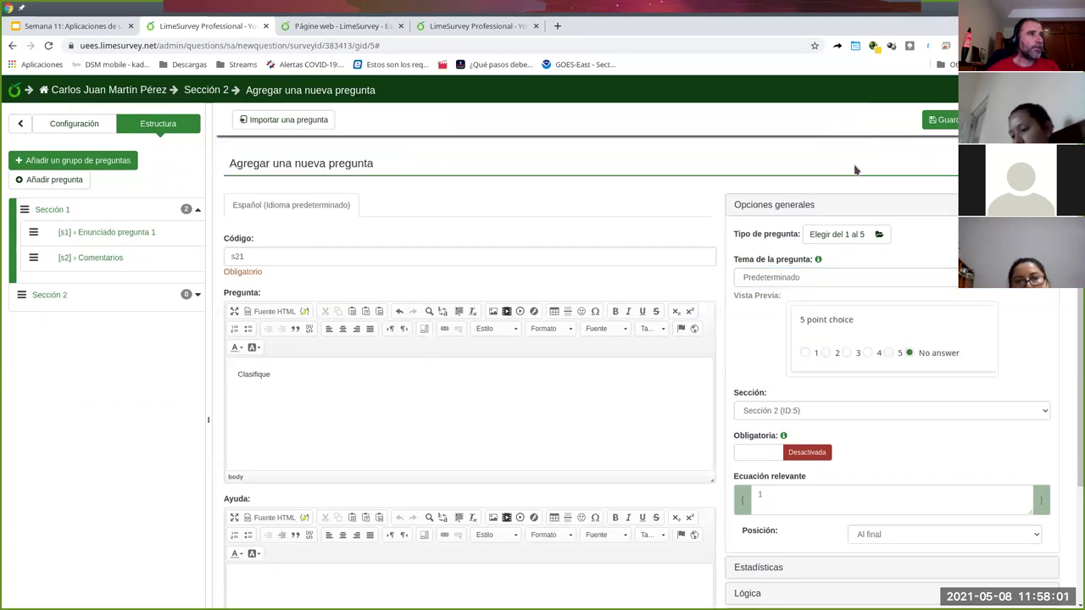
pyautogui.click(873, 232)
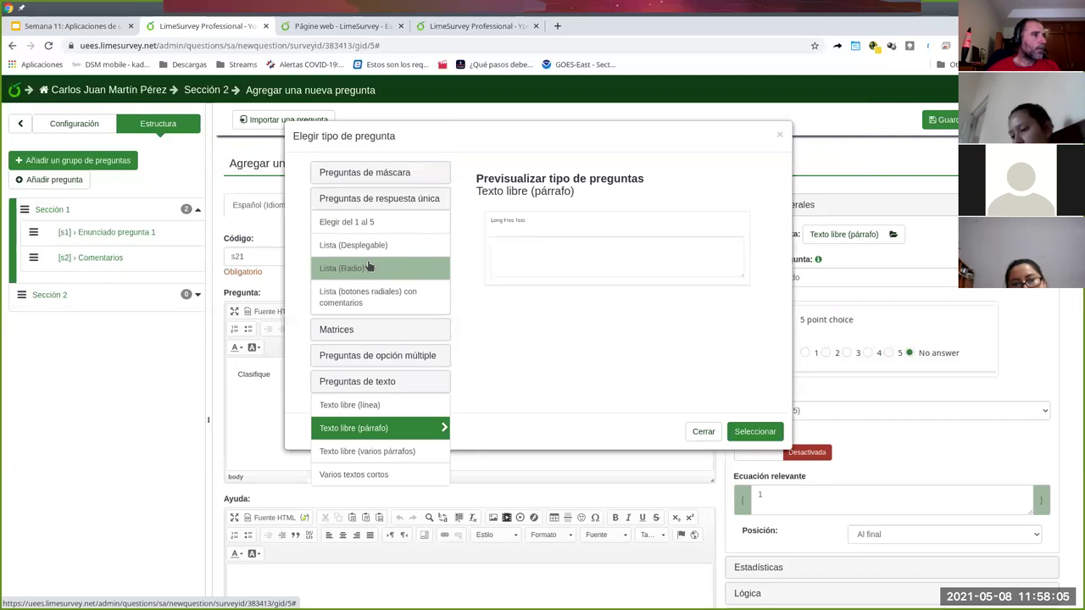
pyautogui.click(336, 332)
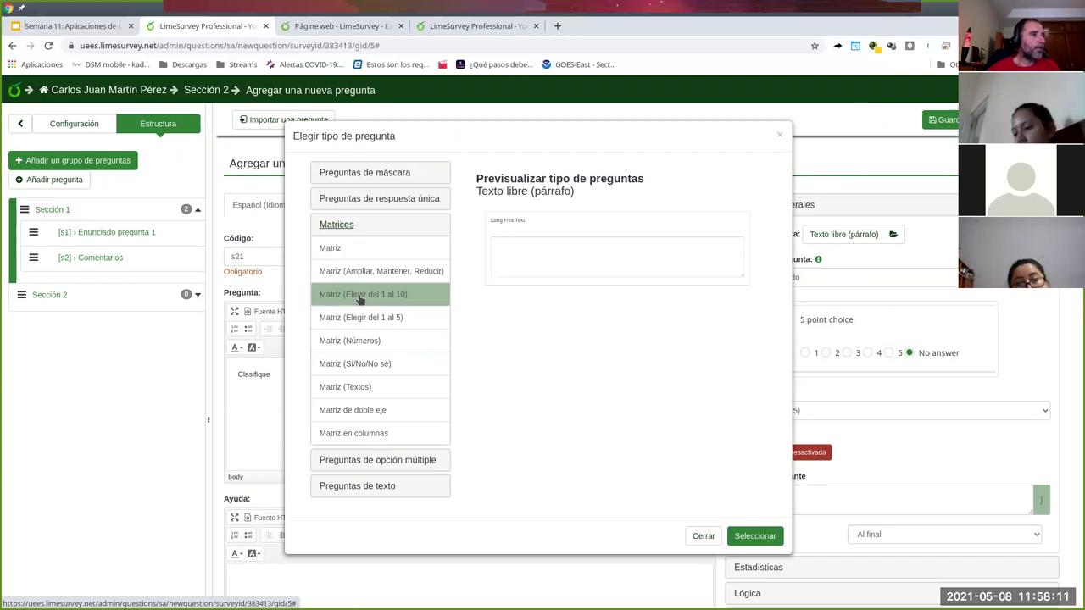
pyautogui.click(360, 297)
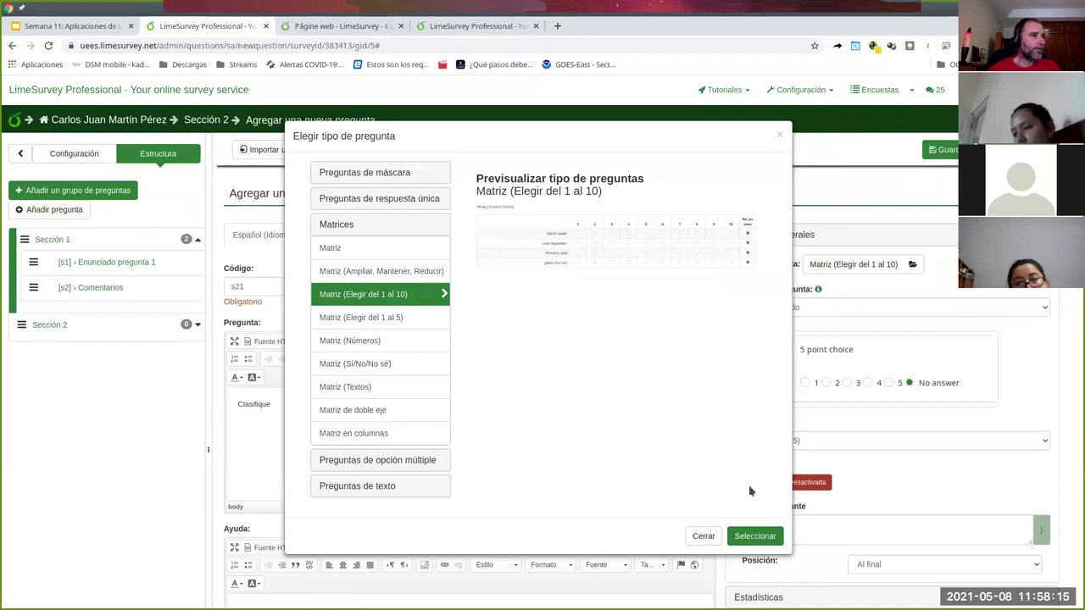
pyautogui.click(769, 537)
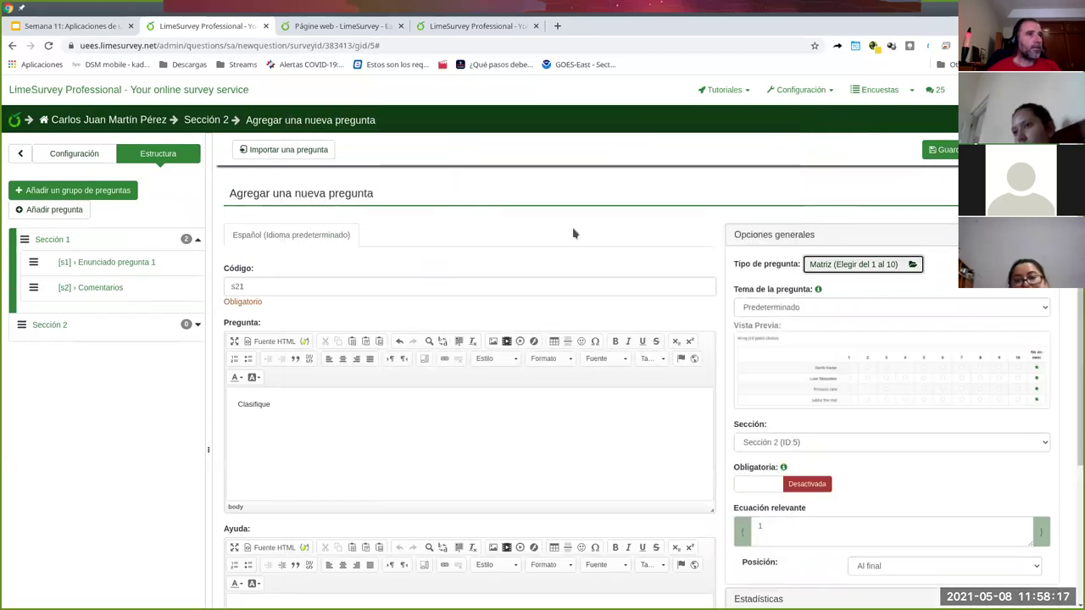
pyautogui.click(813, 309)
pyautogui.click(817, 319)
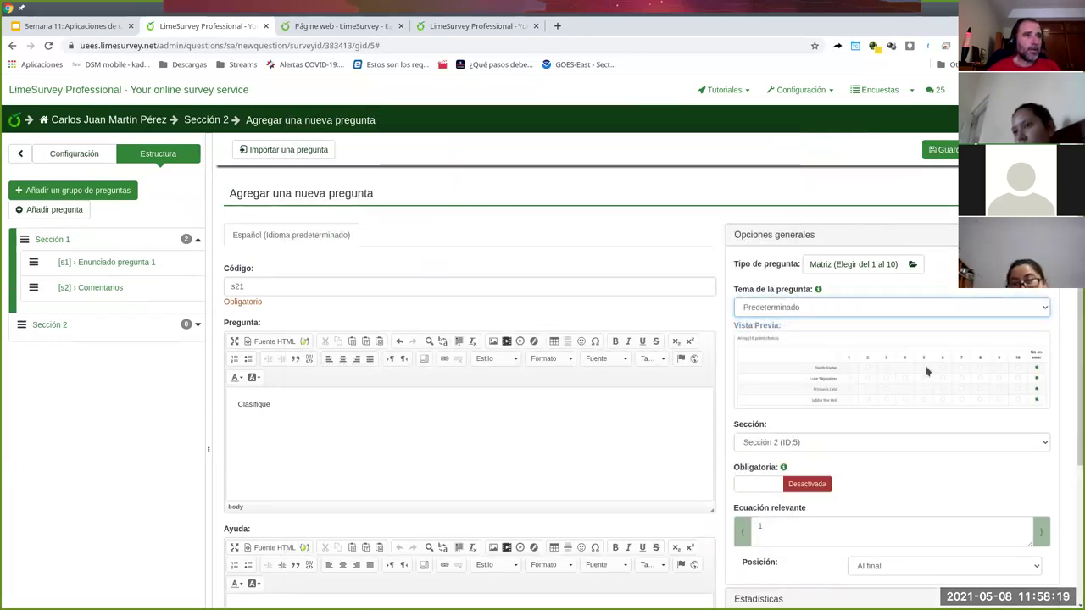
pyautogui.scroll(-2, 822, 470)
pyautogui.scroll(1, 454, 298)
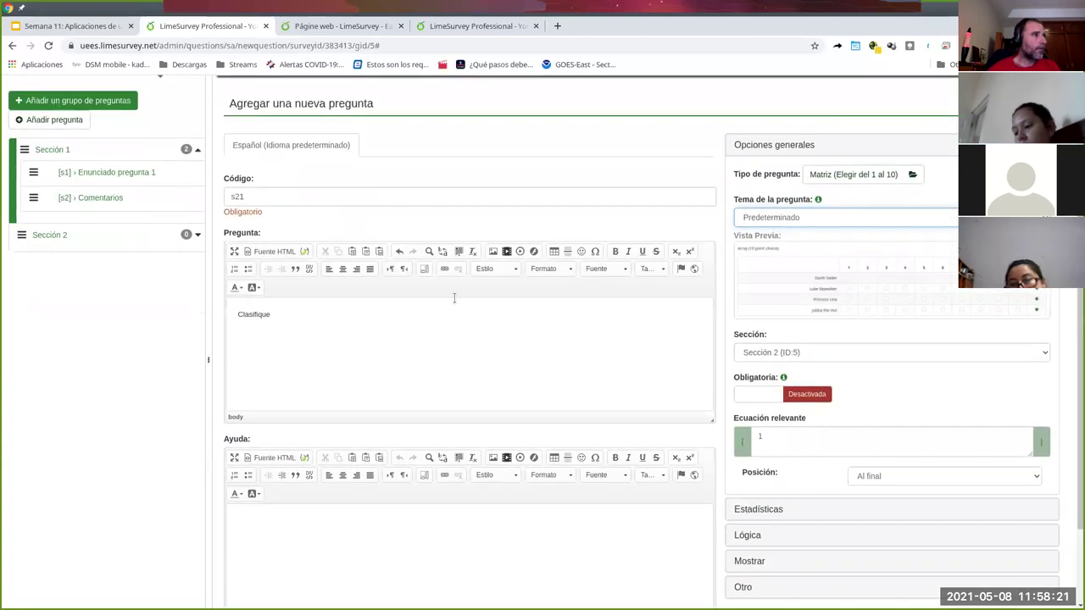
pyautogui.scroll(-1, 657, 328)
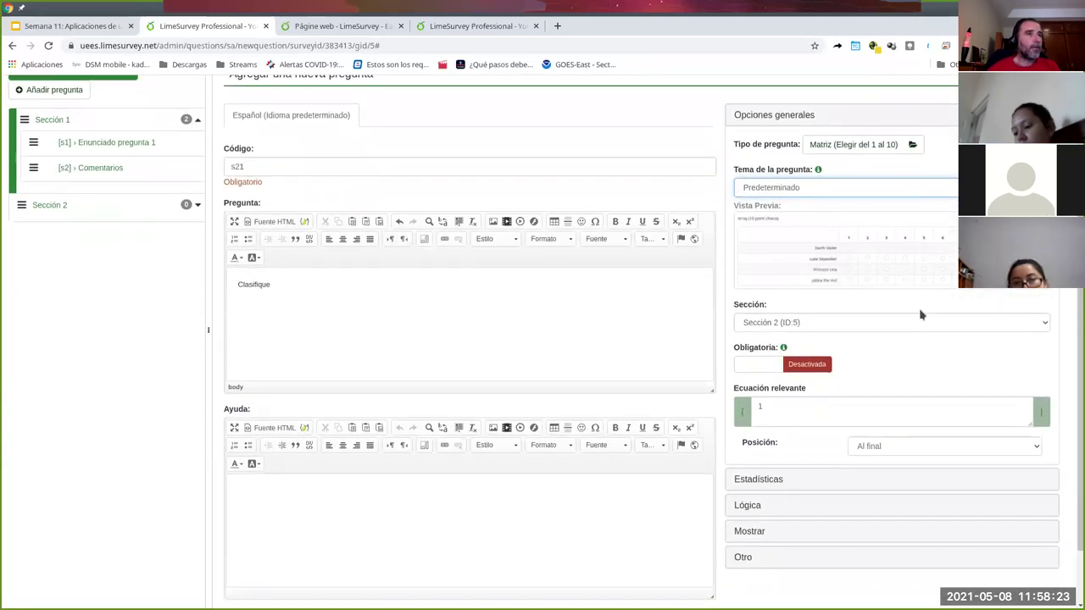
pyautogui.click(750, 531)
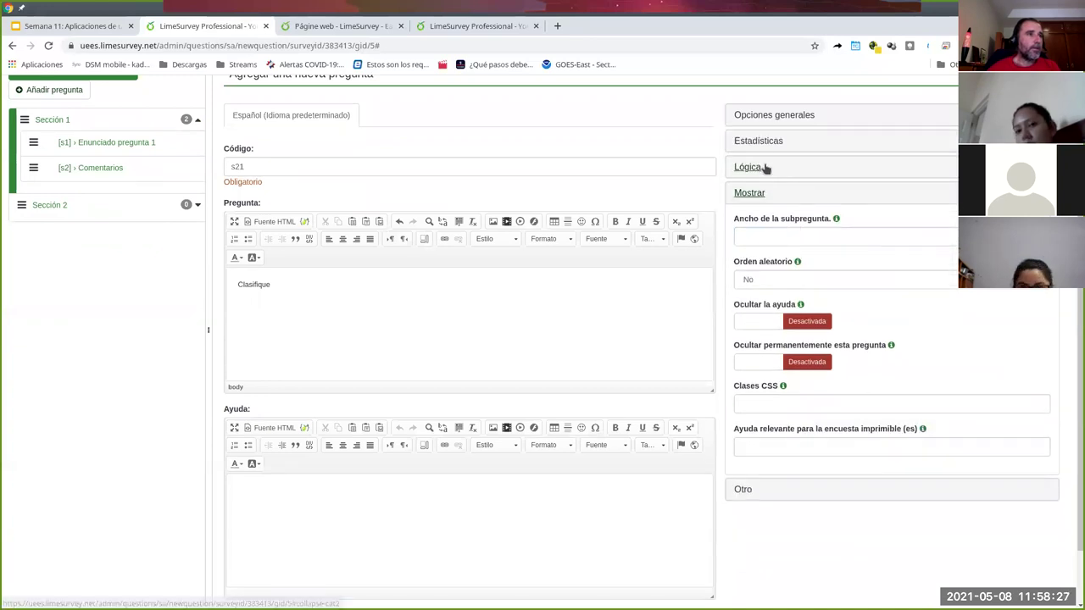
pyautogui.click(771, 114)
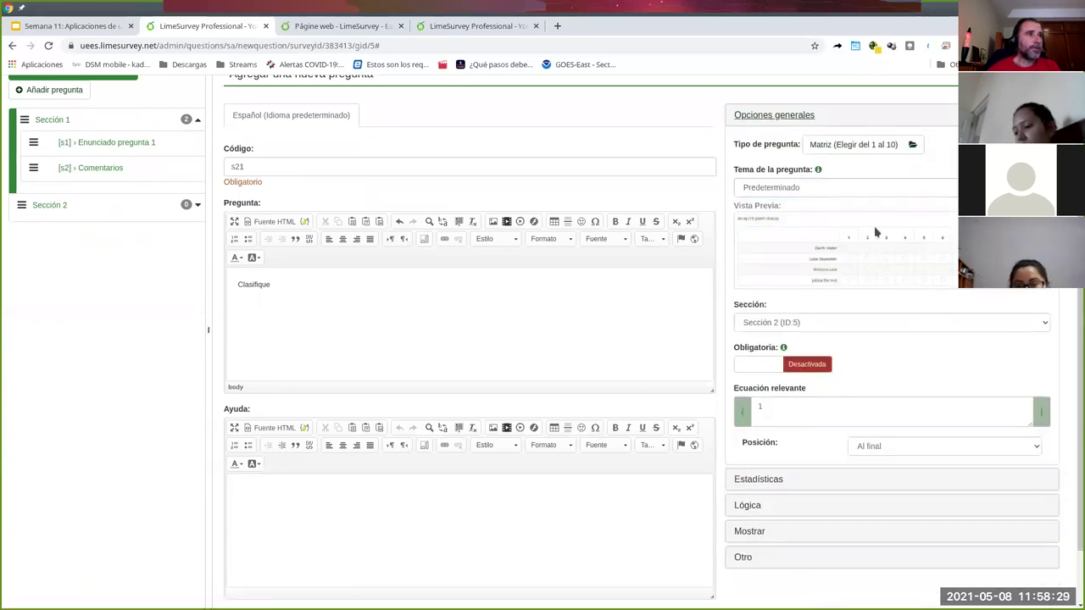
pyautogui.scroll(-1, 898, 318)
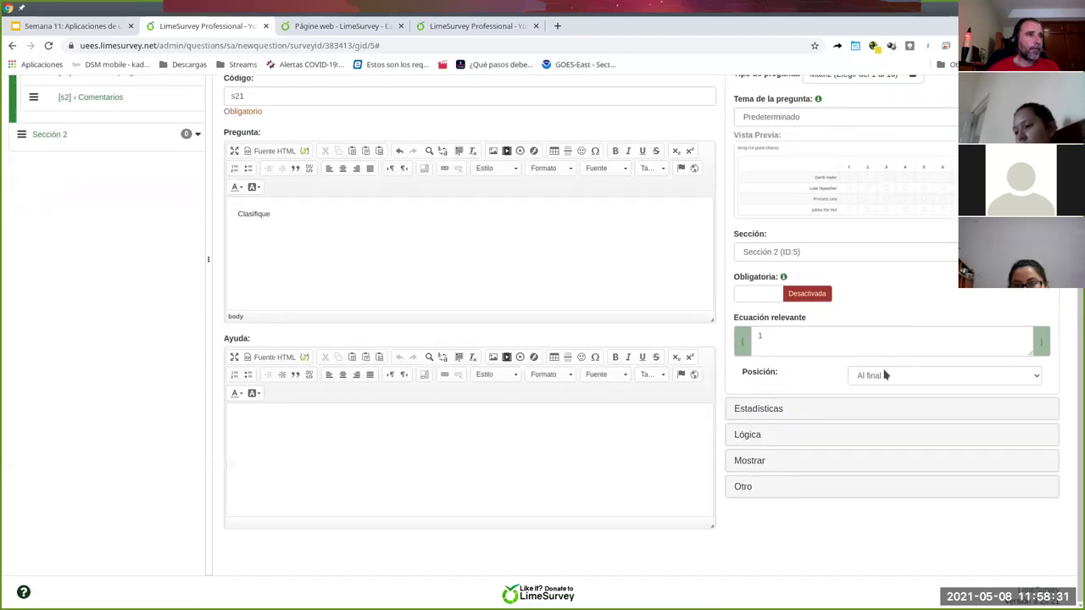
pyautogui.click(772, 489)
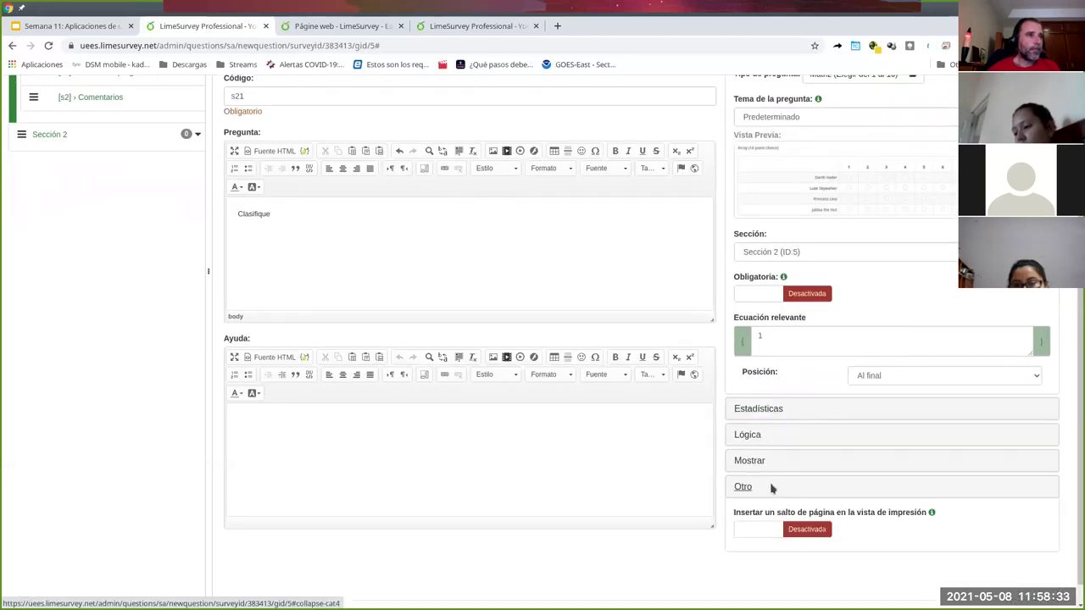
pyautogui.click(760, 125)
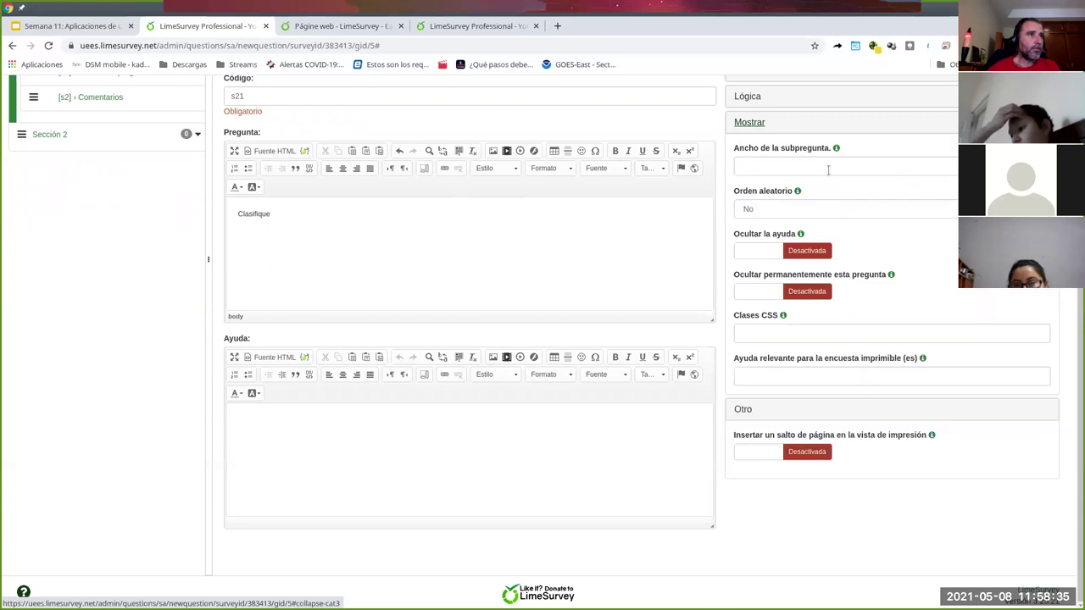
pyautogui.scroll(2, 831, 173)
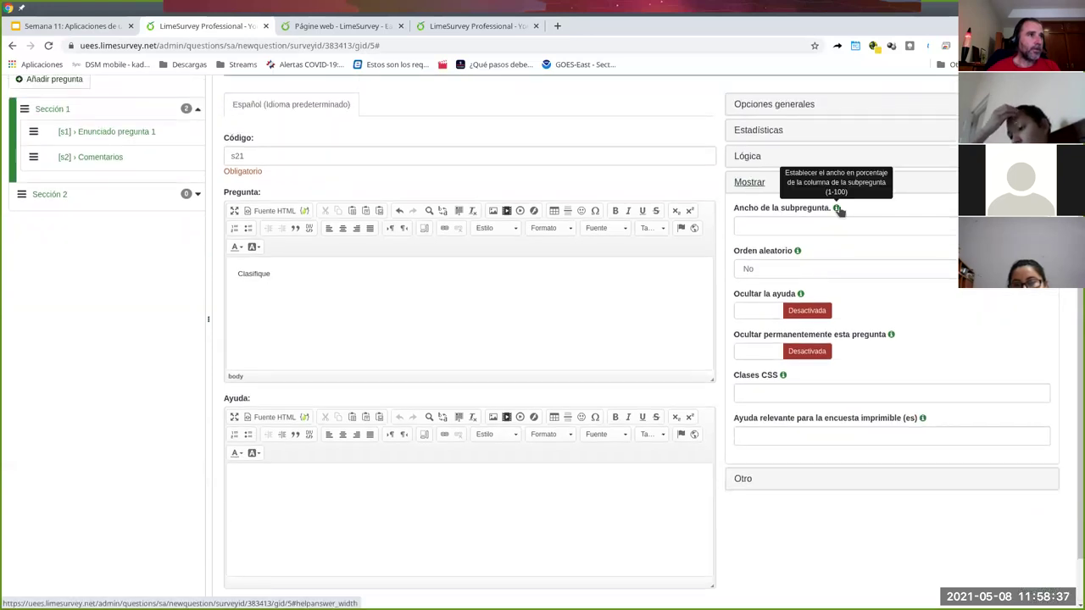
pyautogui.click(794, 223)
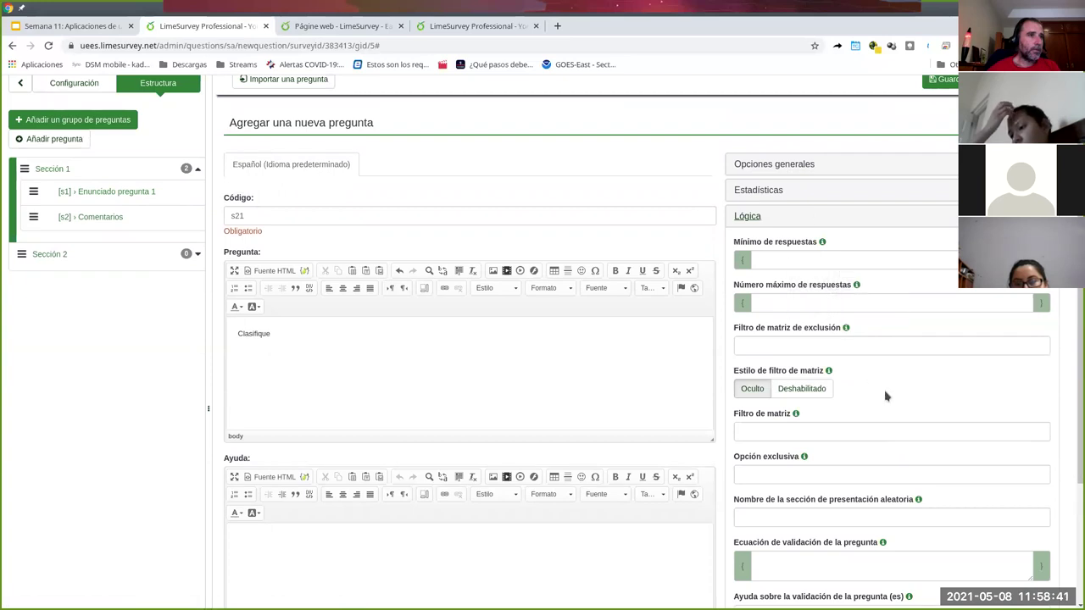
pyautogui.scroll(-1, 886, 396)
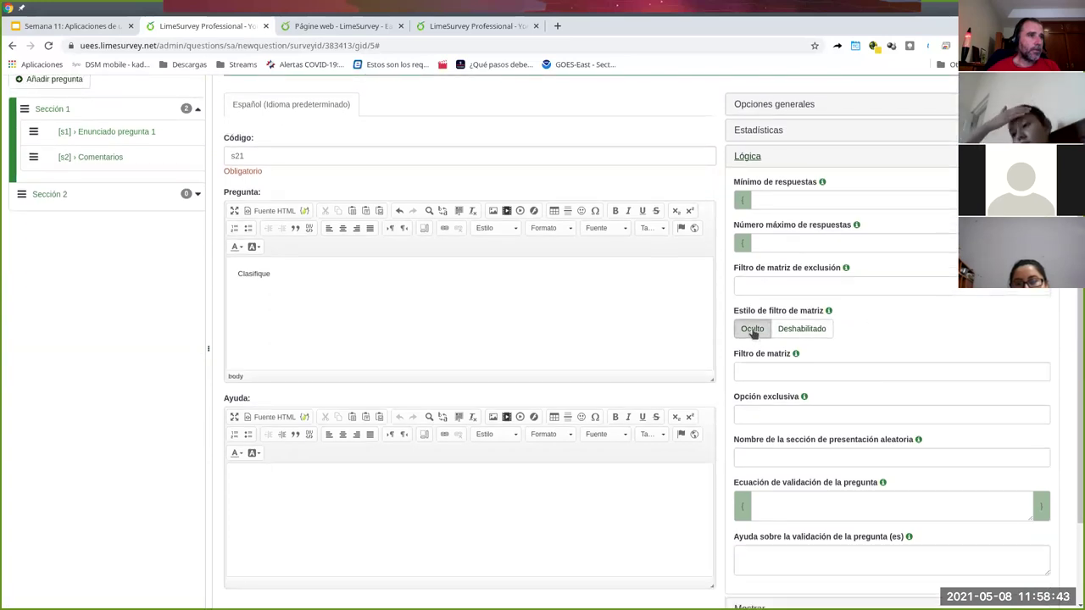
pyautogui.scroll(1, 802, 456)
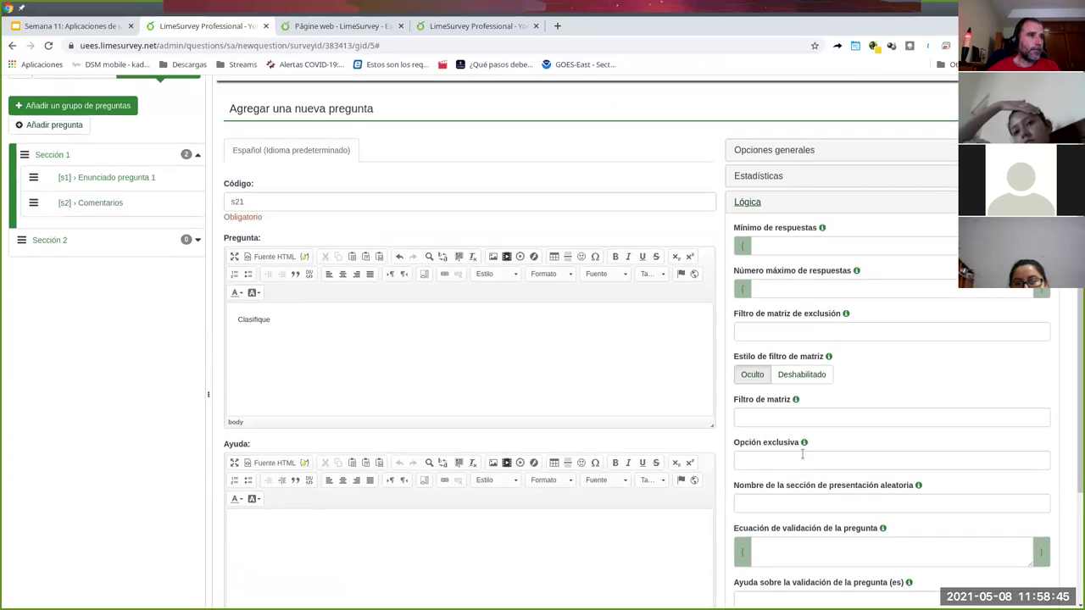
pyautogui.scroll(2, 802, 455)
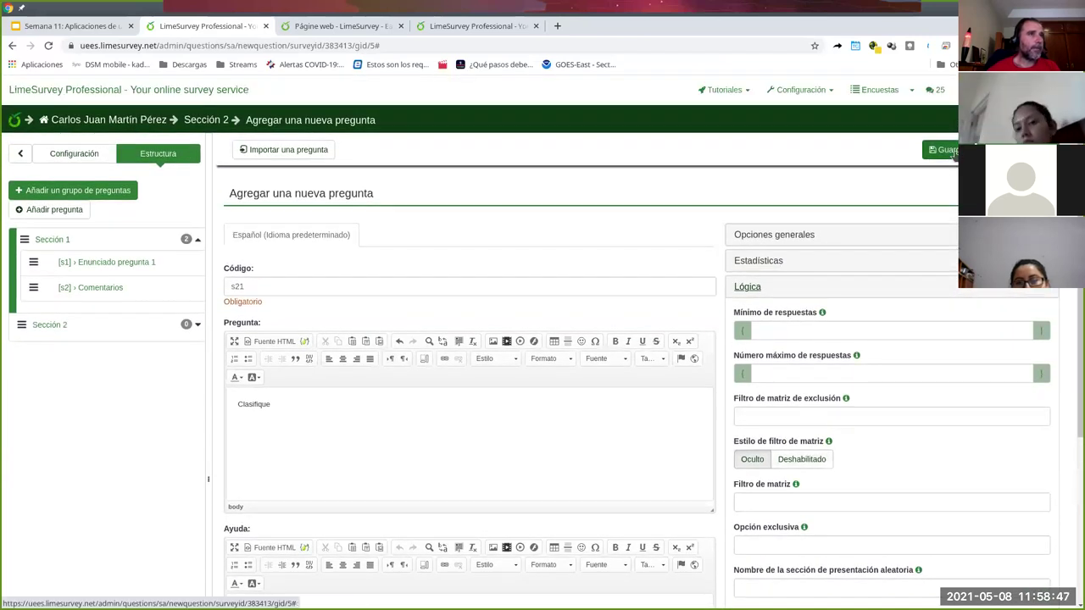
# - Save question s21 and open its summary from Sección 2 in the sidebar
pyautogui.click(948, 149)
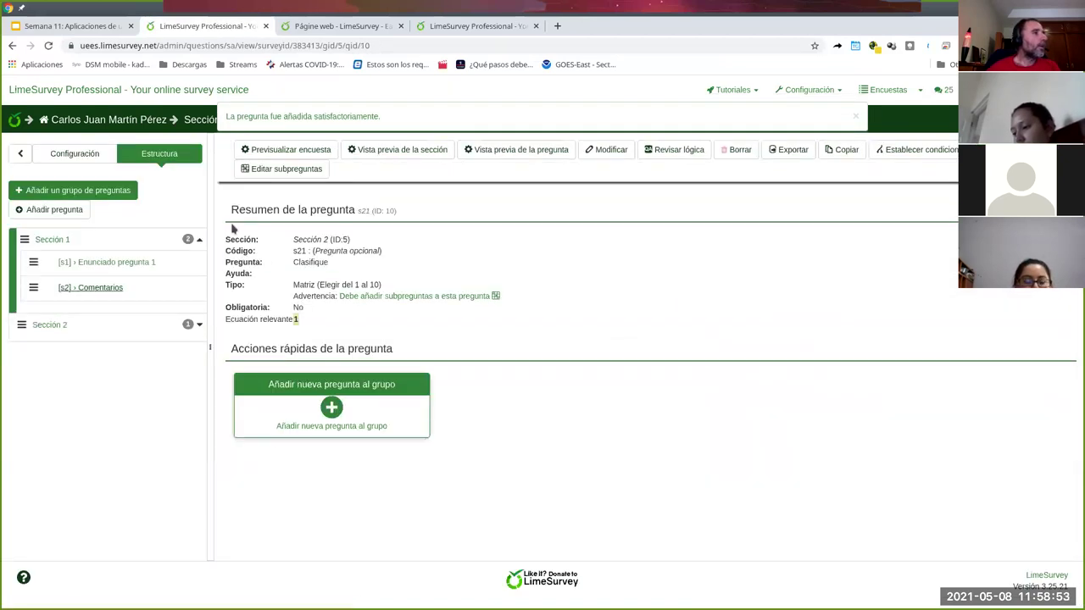
pyautogui.click(80, 198)
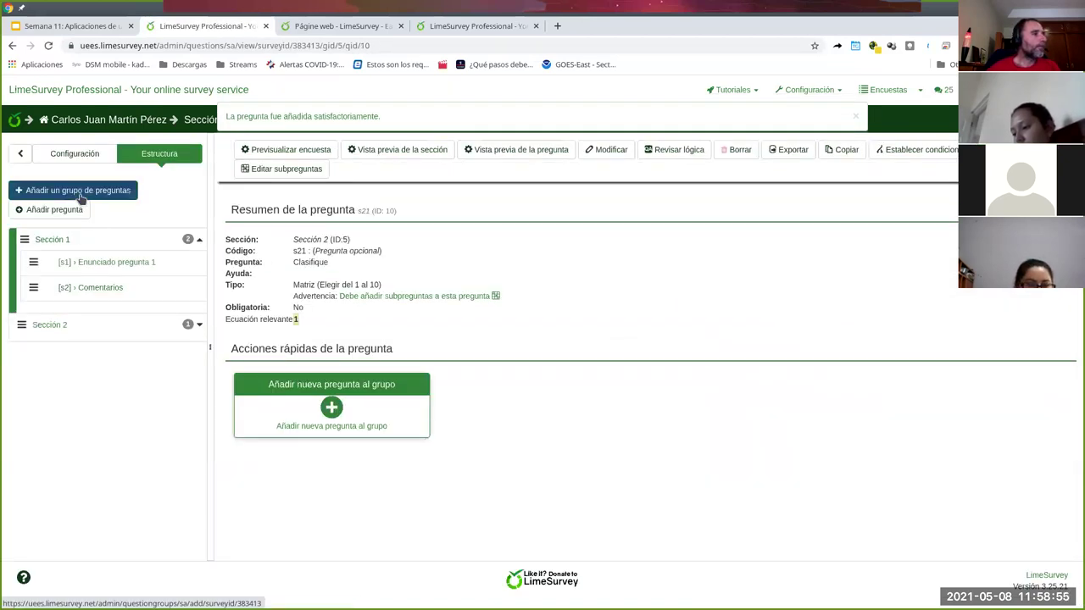
pyautogui.click(45, 326)
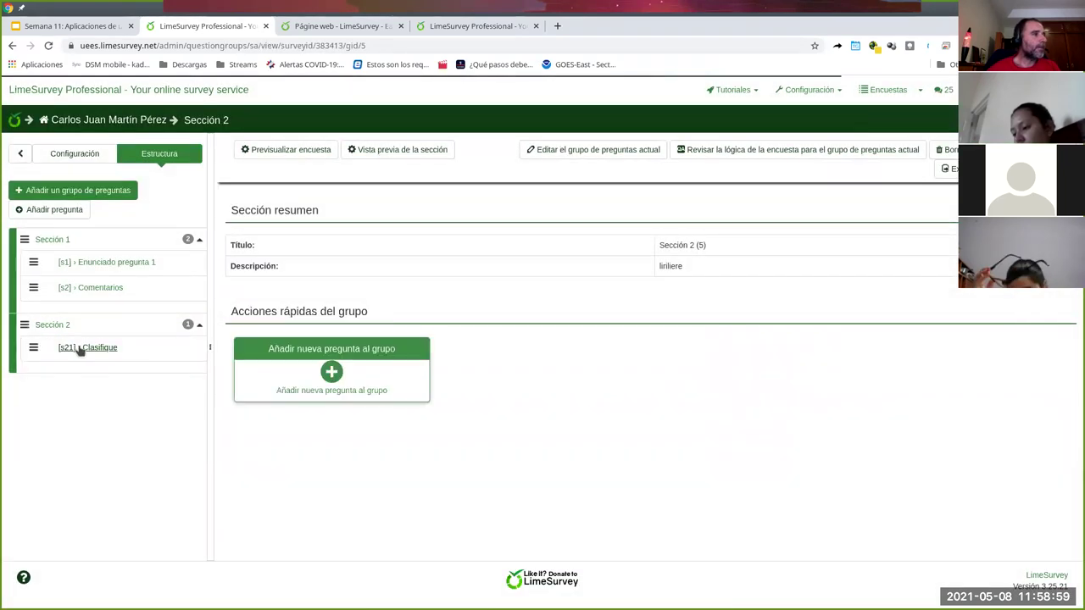
pyautogui.click(77, 348)
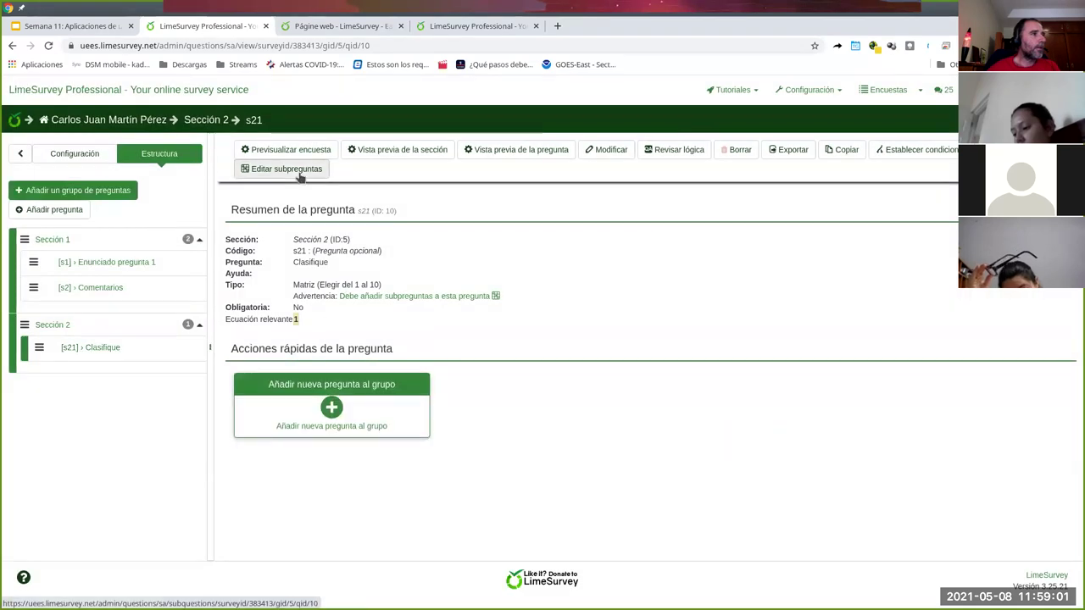
# - Add subquestions Tal cosa 1, Tal cosa 2 and Tal cosa 3 to s21 and save them
pyautogui.click(299, 176)
pyautogui.click(424, 296)
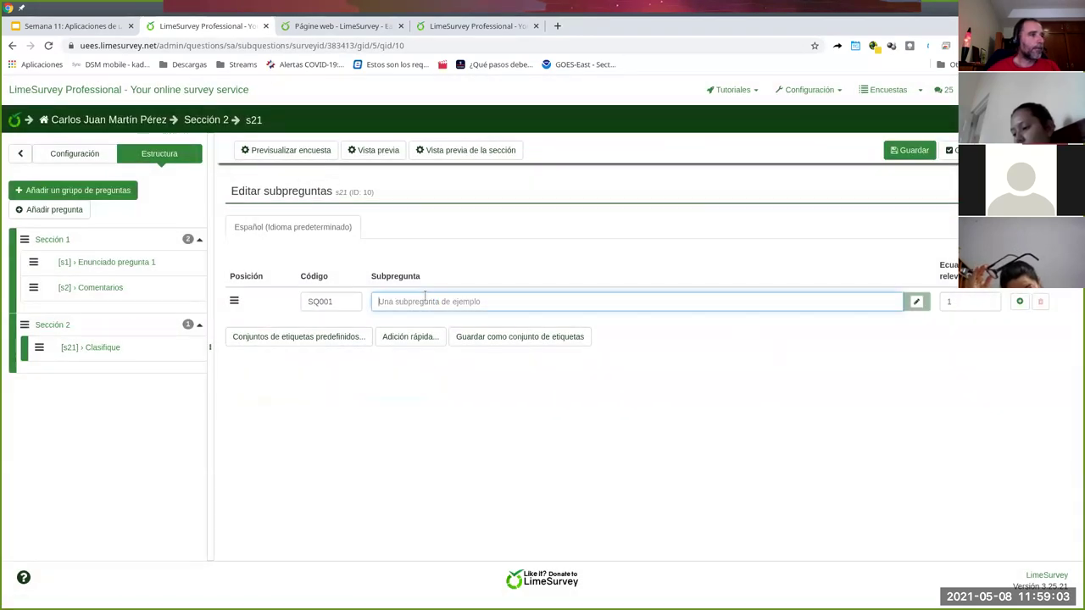
pyautogui.write('Tal cosa 1')
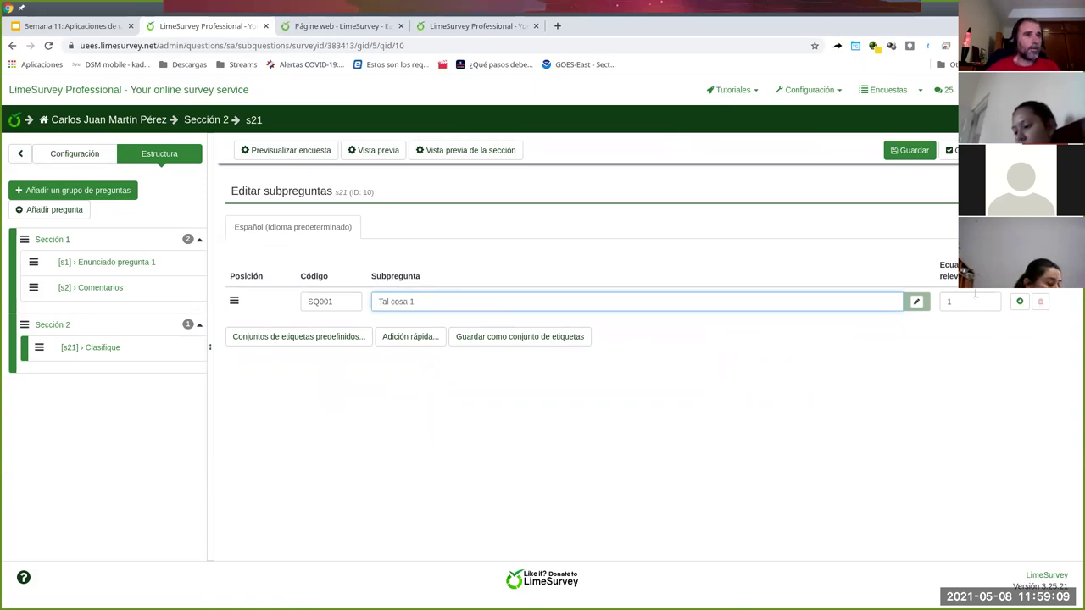
pyautogui.click(1020, 302)
pyautogui.click(549, 330)
pyautogui.write('Tal cosa 2')
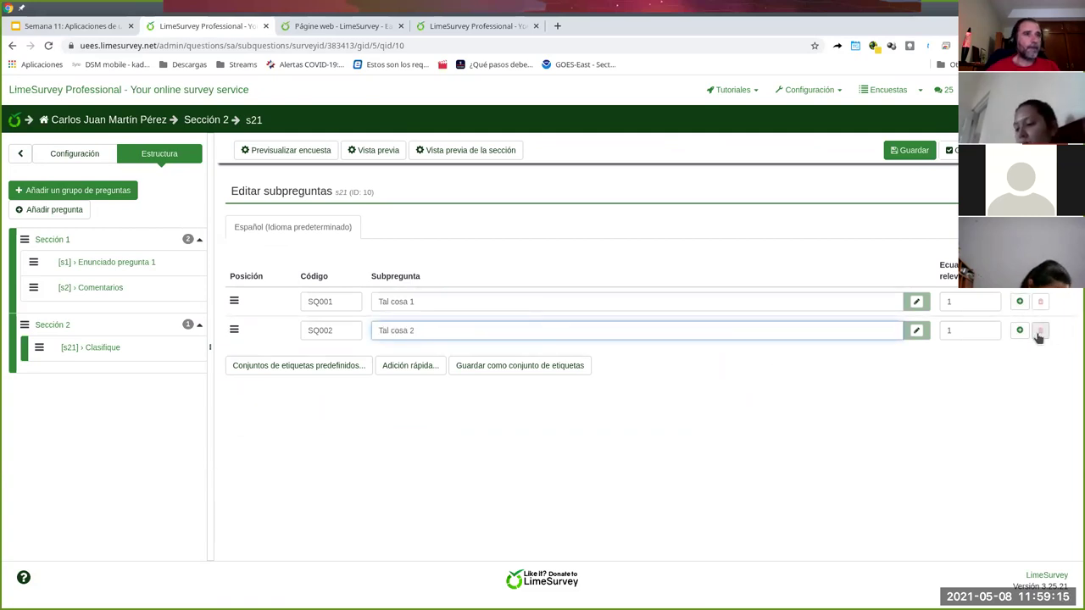
pyautogui.click(1020, 330)
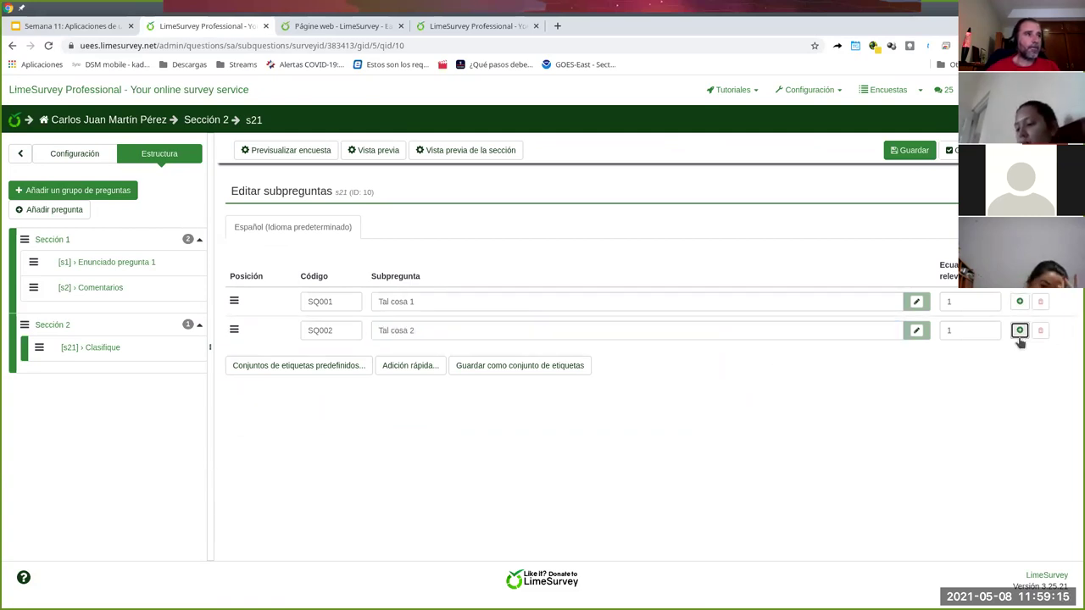
pyautogui.click(441, 359)
pyautogui.write('T')
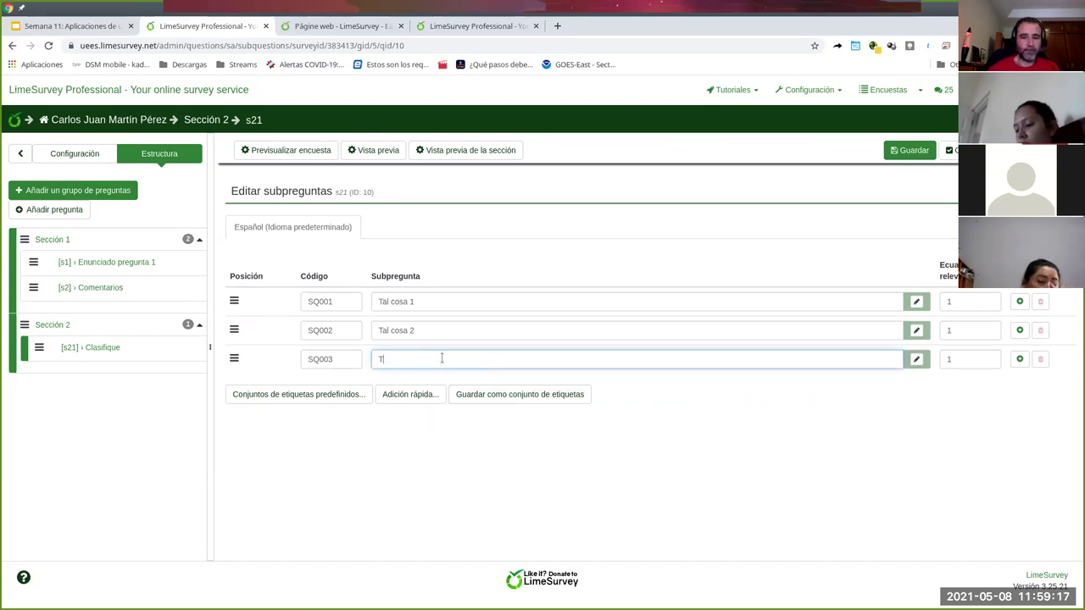
pyautogui.write('al cosa 3')
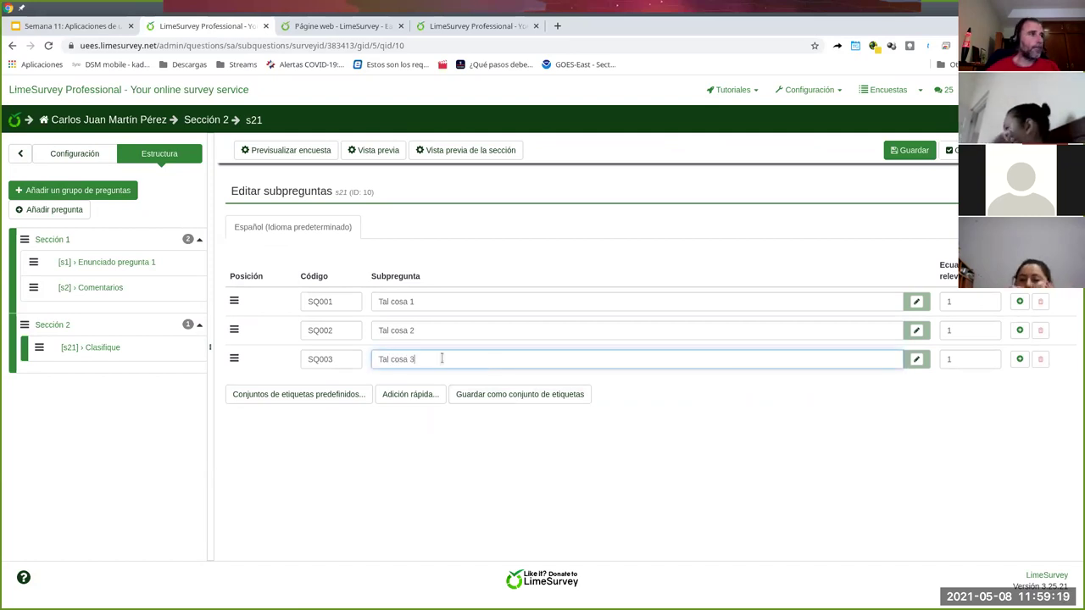
pyautogui.click(909, 150)
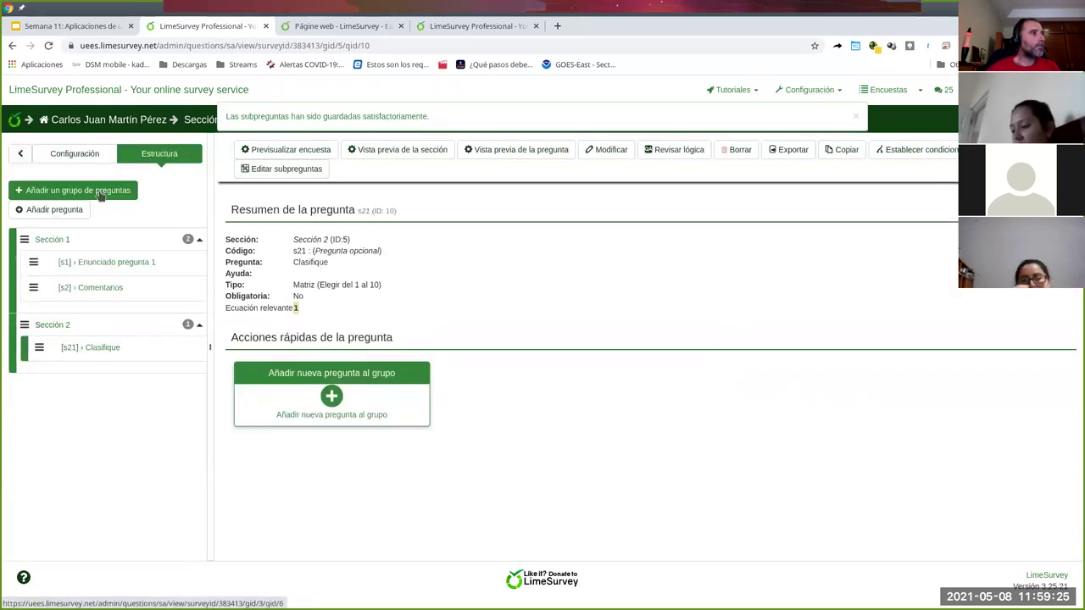
# - Create question group 'Sección 3' with description 'cosa' and save it
pyautogui.click(99, 188)
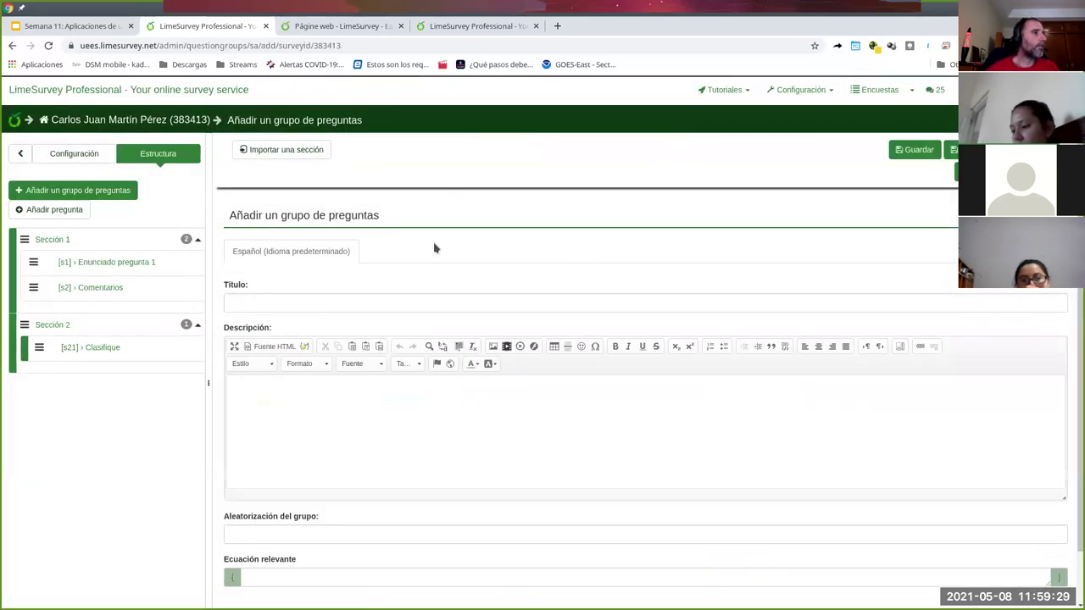
pyautogui.click(388, 297)
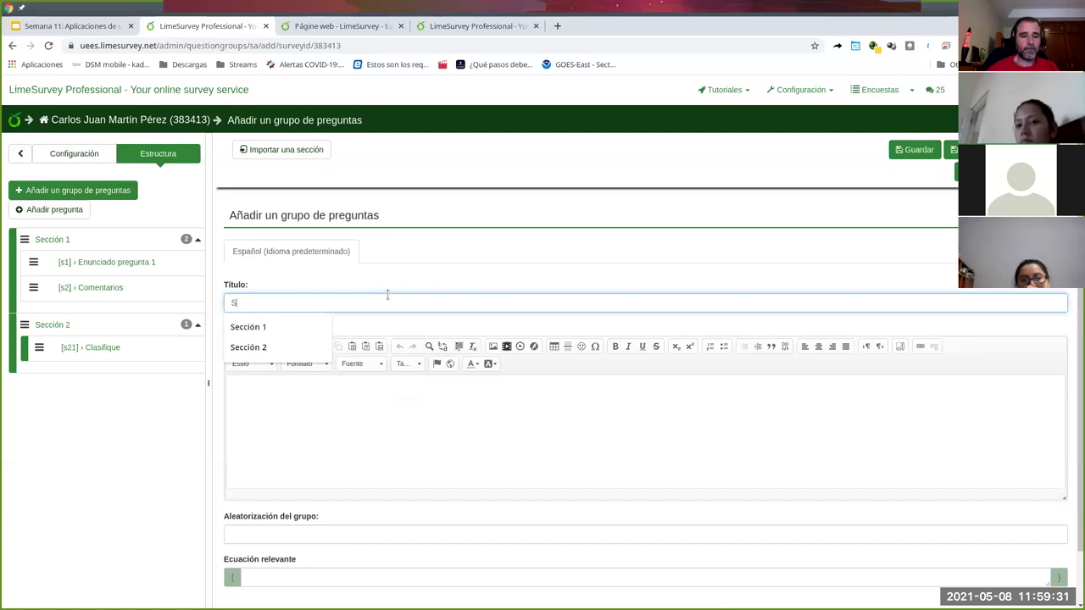
pyautogui.write('Sección 3')
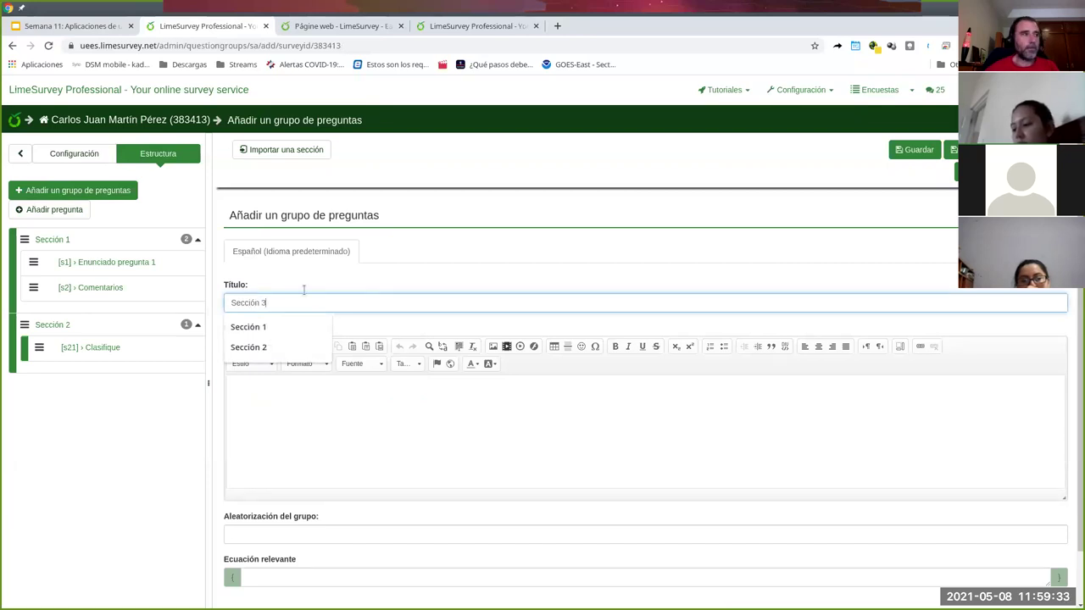
pyautogui.click(474, 391)
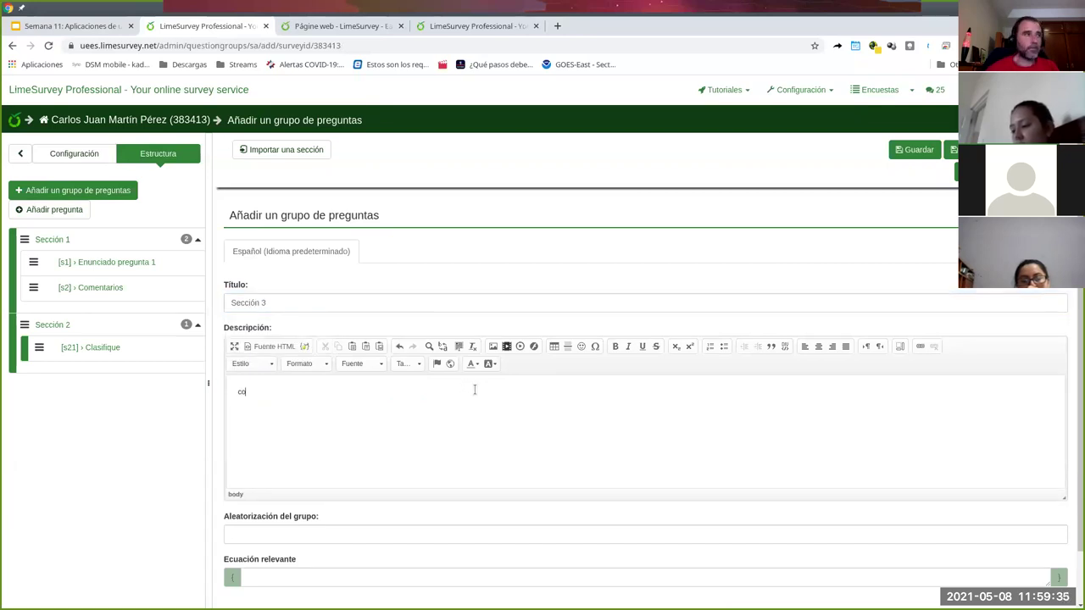
pyautogui.click(955, 172)
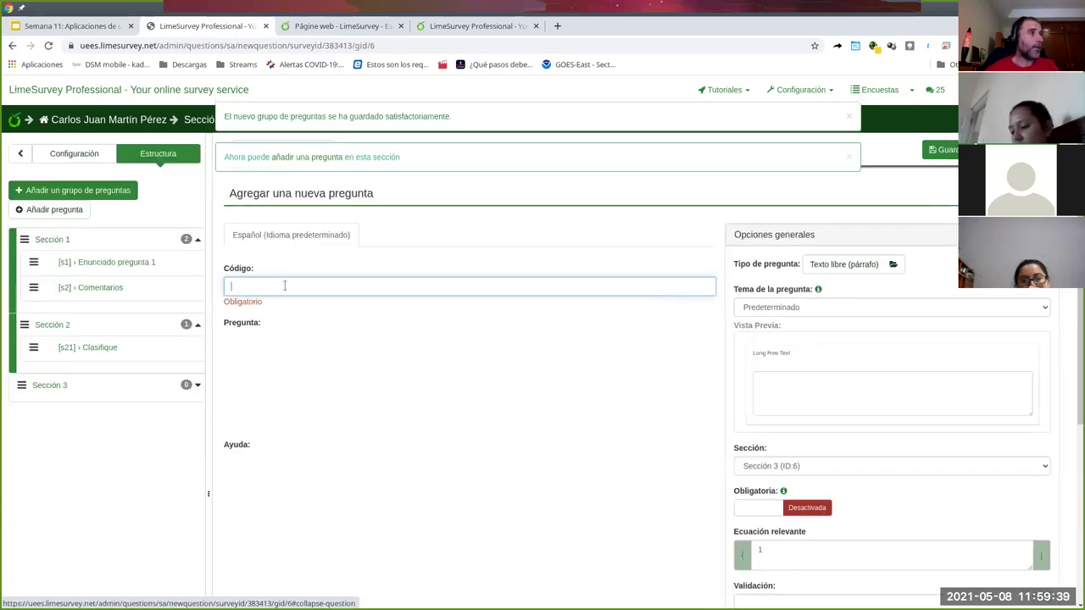
# - Enter code s31 and set its question type to Opción múltiple
pyautogui.click(303, 283)
pyautogui.write('s31')
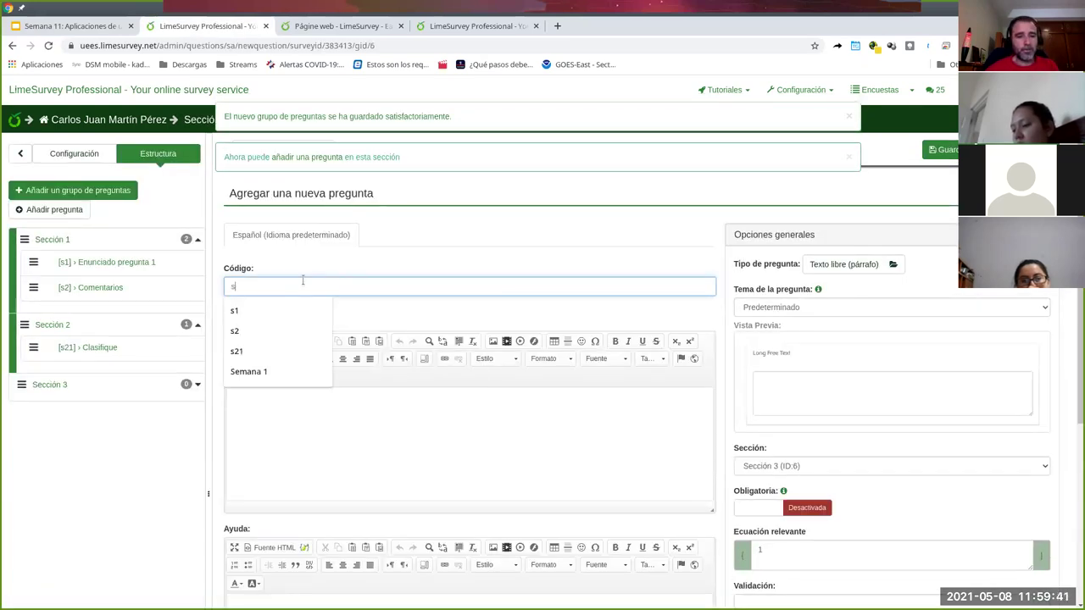
pyautogui.click(314, 452)
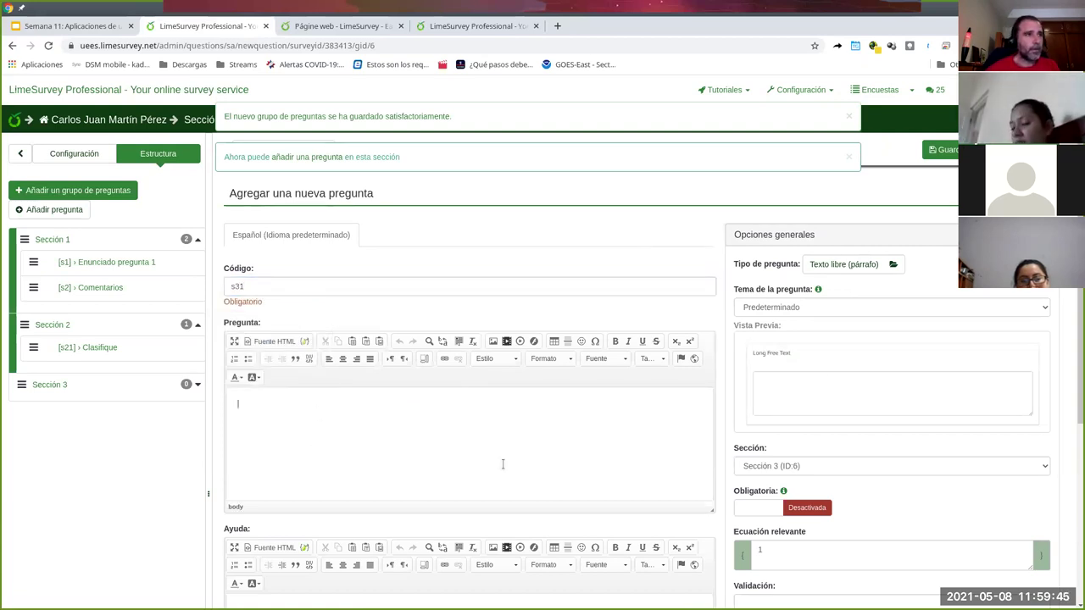
pyautogui.click(848, 265)
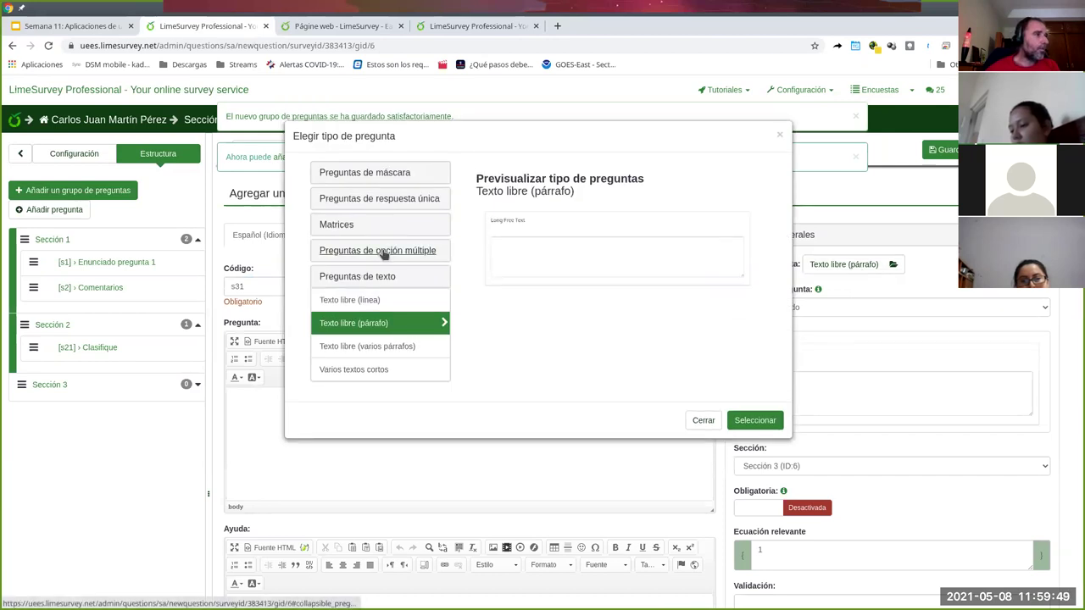
pyautogui.click(383, 253)
pyautogui.click(370, 301)
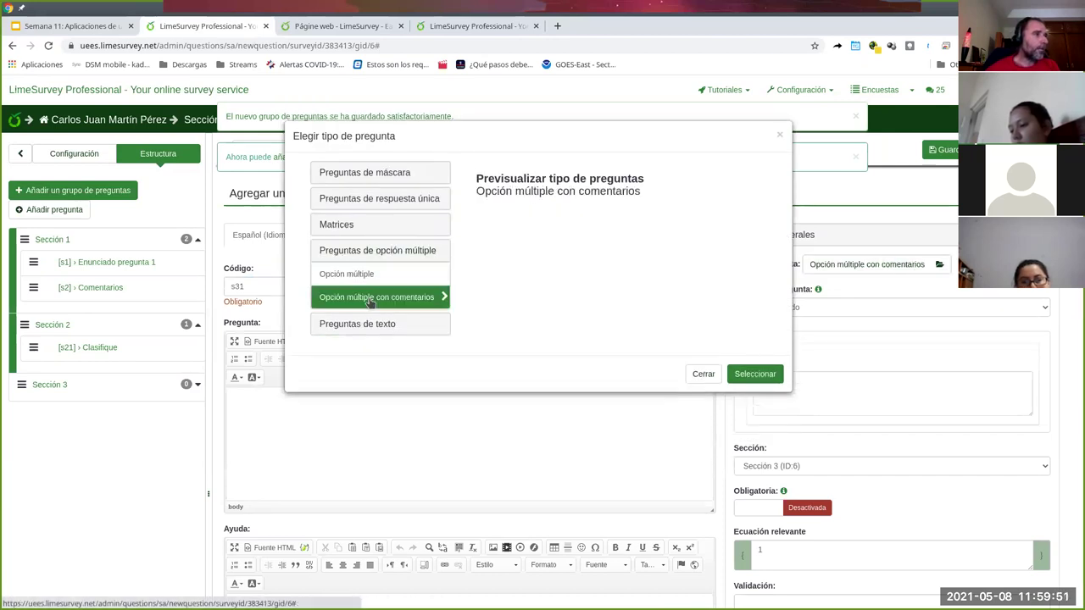
pyautogui.click(763, 381)
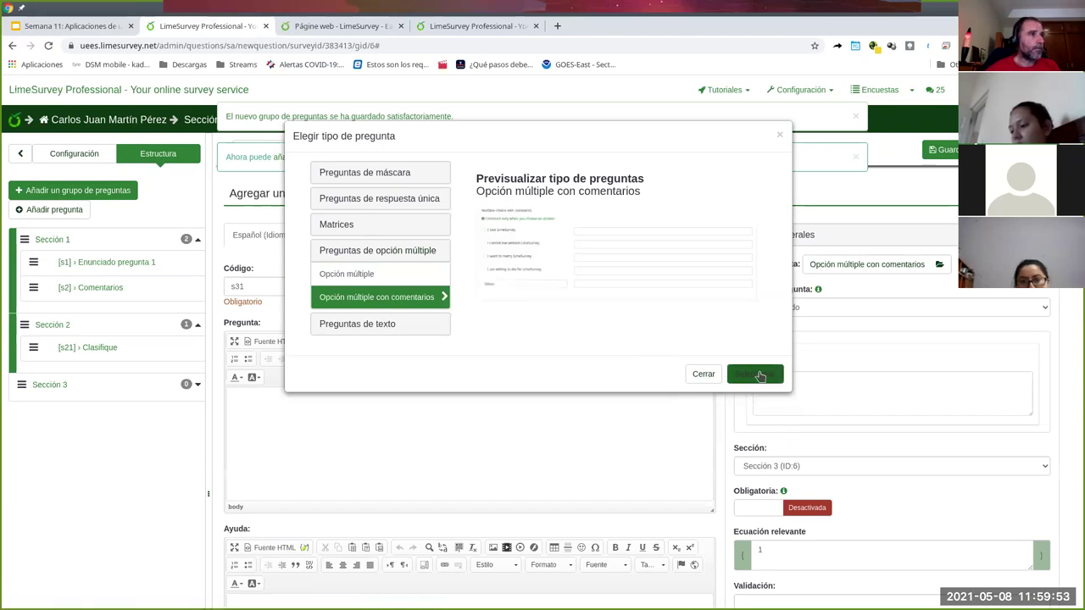
pyautogui.click(363, 274)
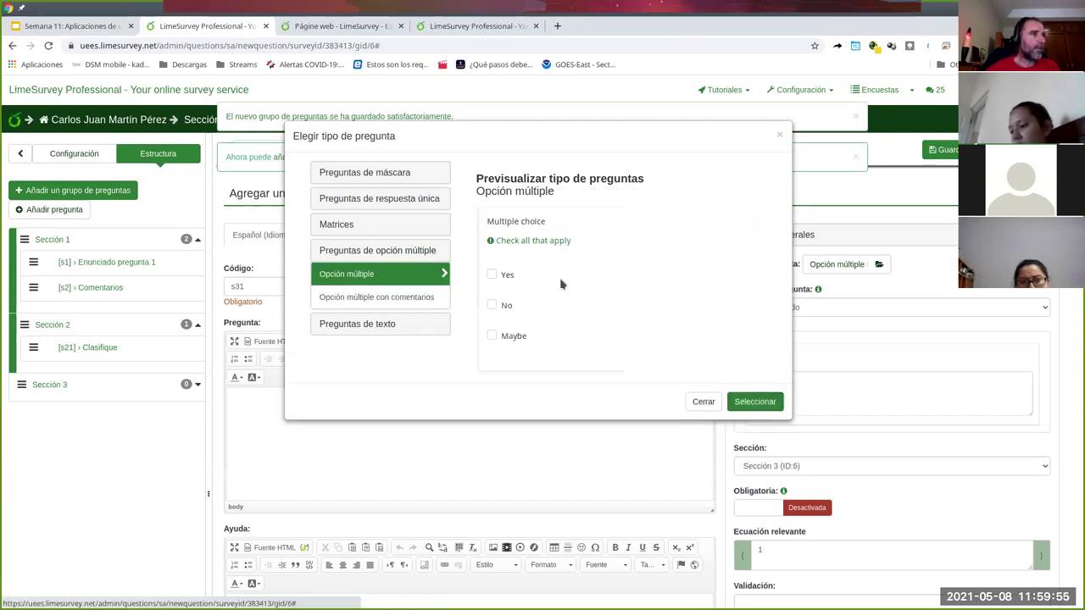
pyautogui.click(739, 406)
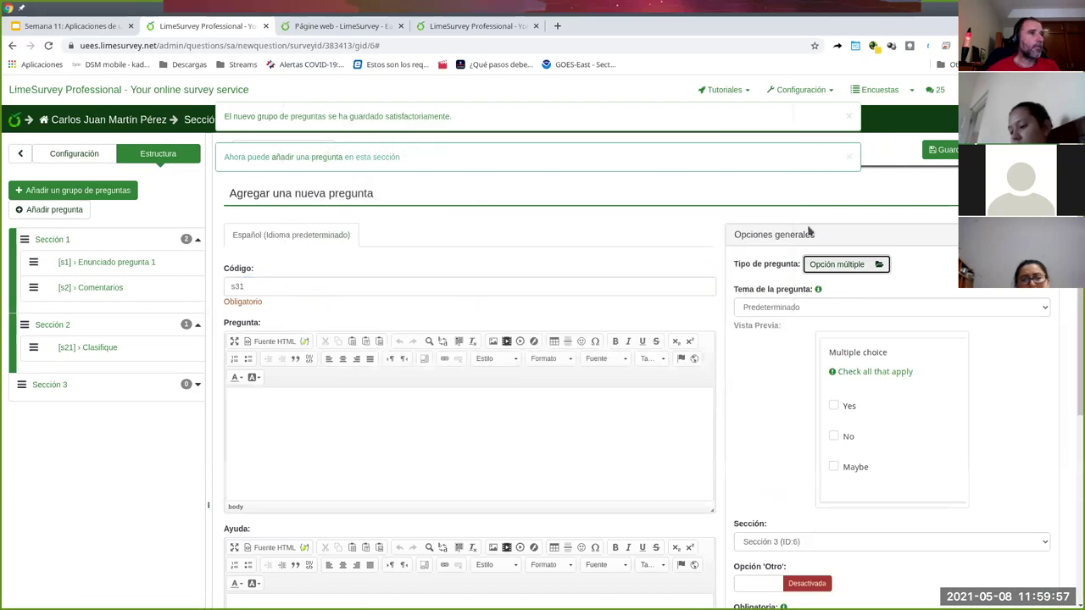
# - Apply the Bootstrap Buttons theme and enter question text 'Marque las que apliquen'
pyautogui.click(829, 308)
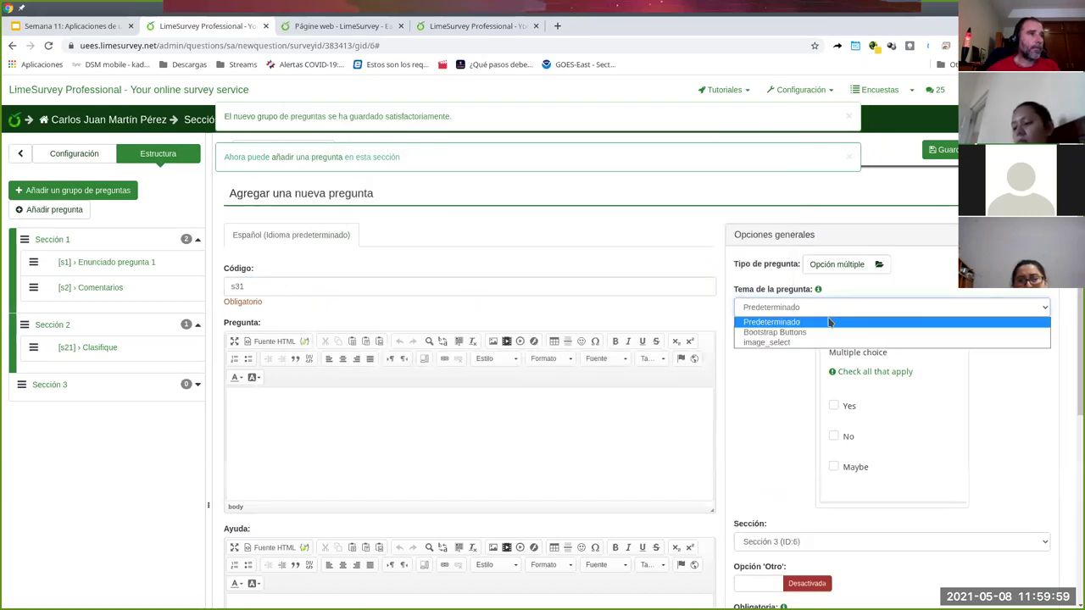
pyautogui.click(826, 332)
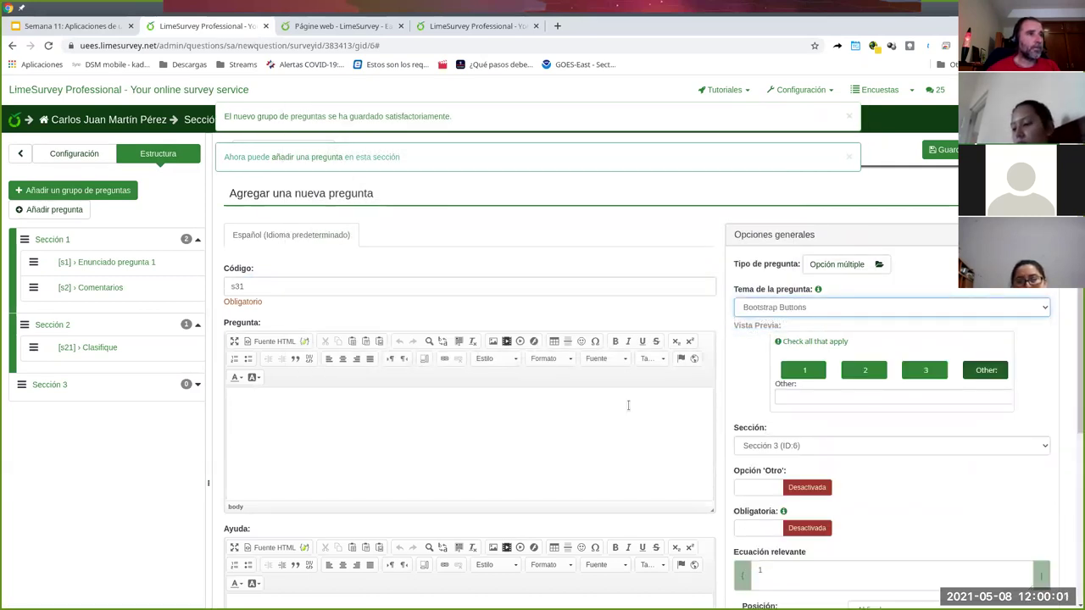
pyautogui.scroll(-1, 419, 361)
pyautogui.click(401, 405)
pyautogui.write('Marque las')
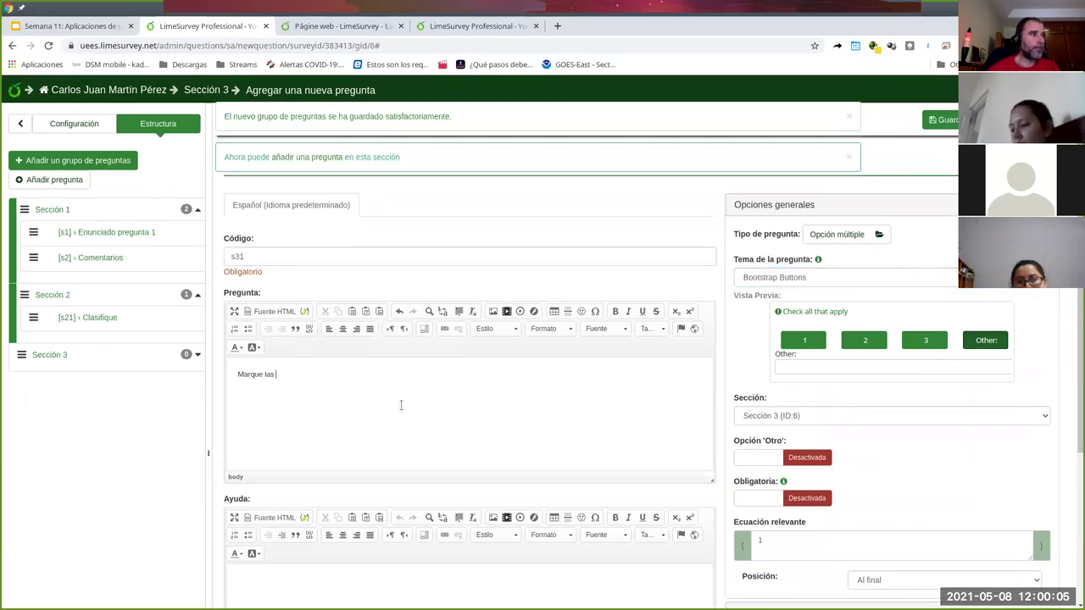
pyautogui.write(' que apliquen')
# - Set the buttons-per-row display option and save question s31
pyautogui.scroll(-3, 820, 200)
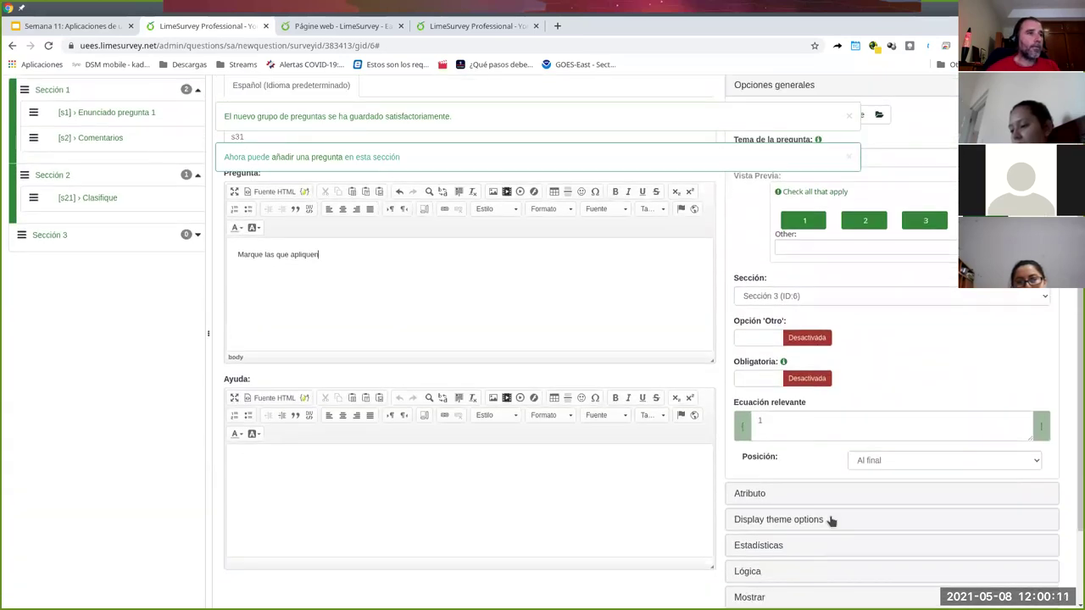
pyautogui.click(760, 519)
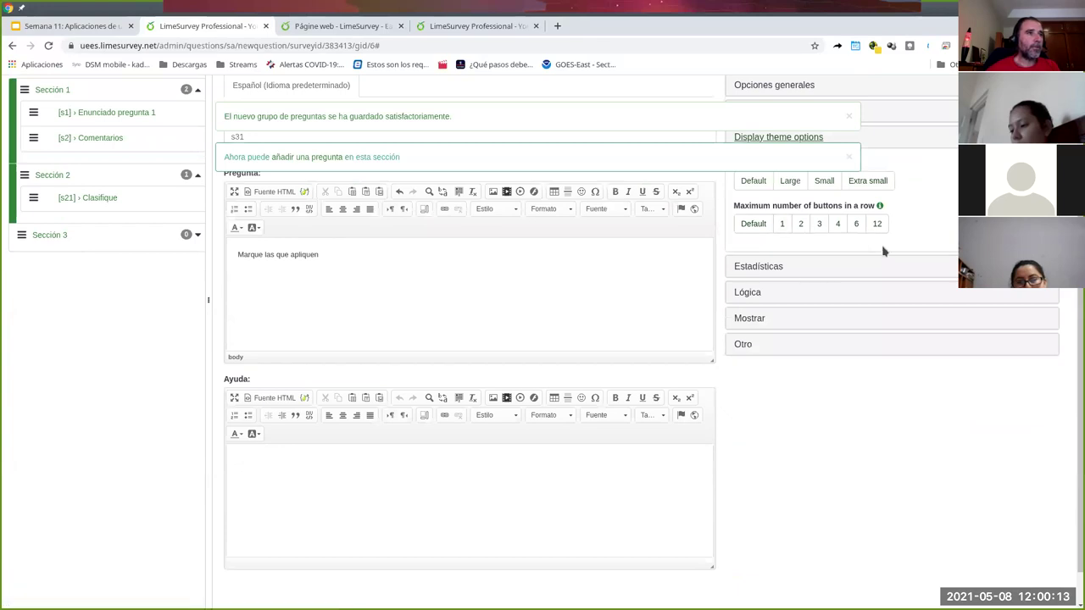
pyautogui.scroll(1, 877, 251)
pyautogui.click(819, 254)
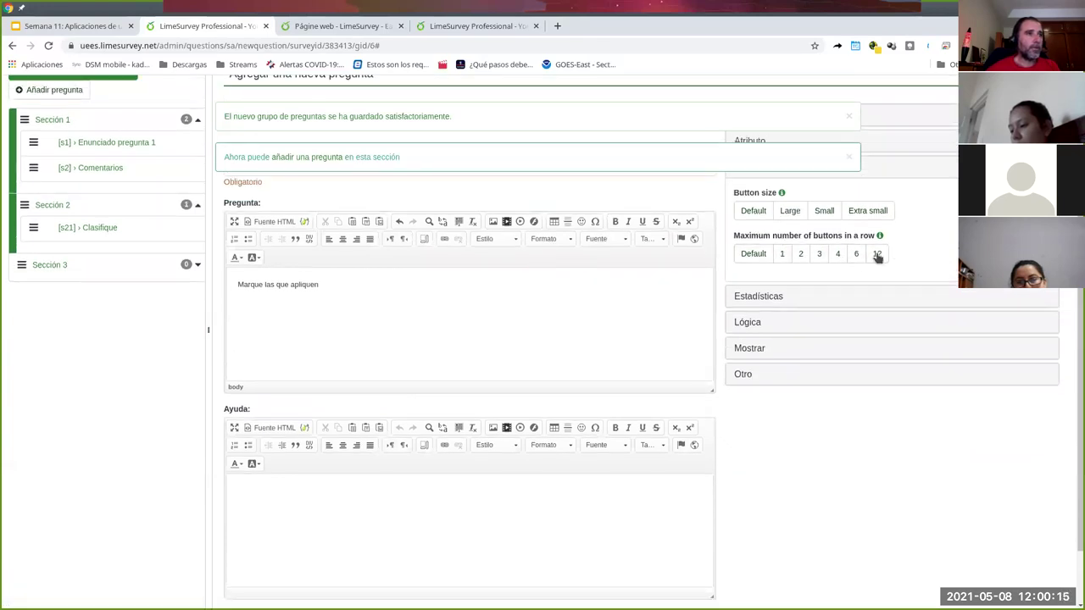
pyautogui.scroll(3, 930, 262)
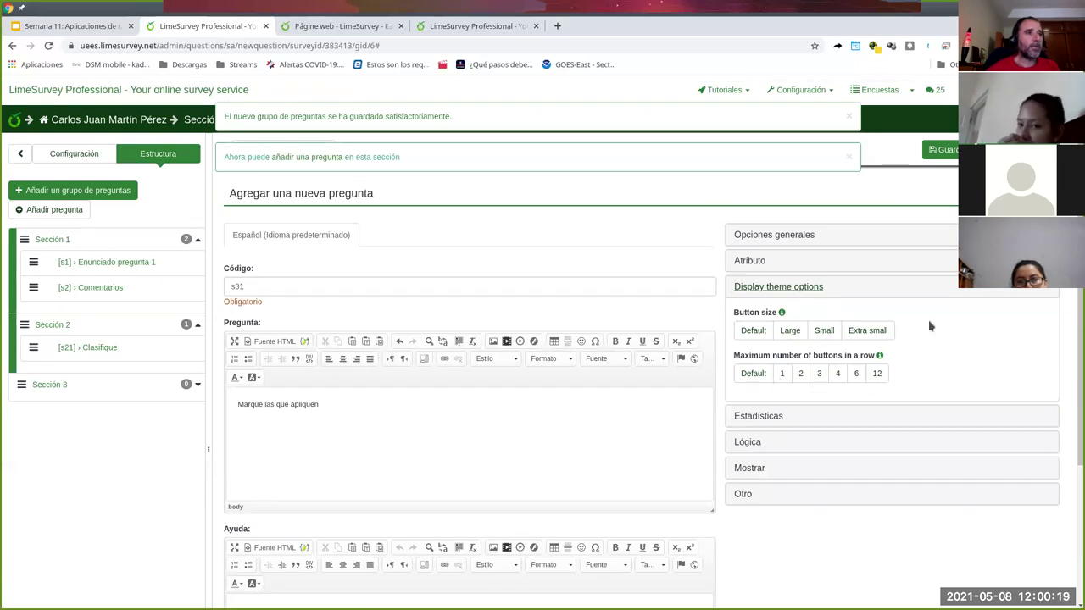
pyautogui.click(941, 150)
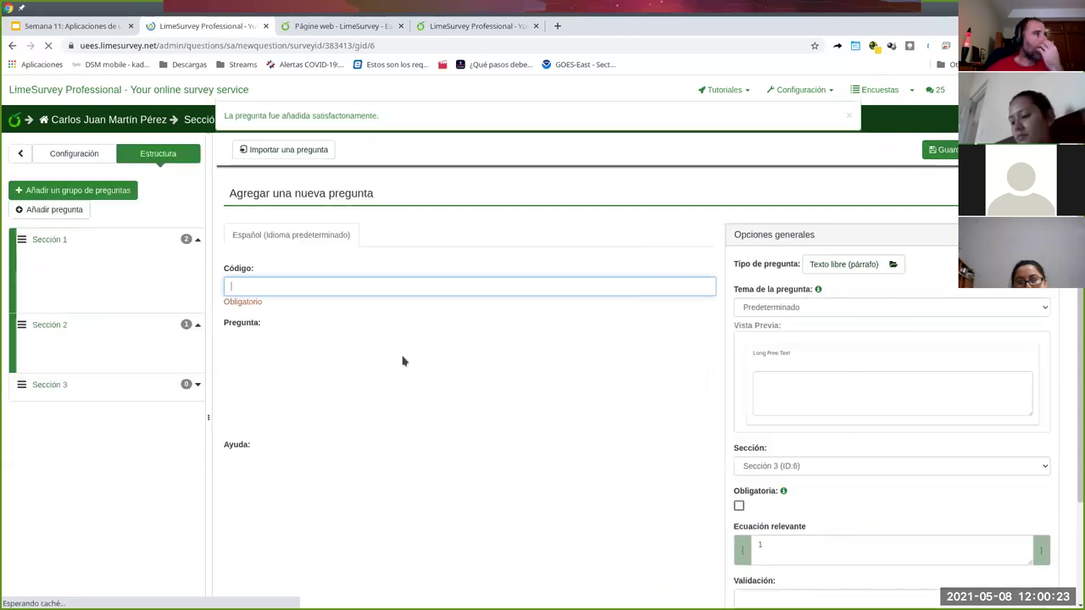
pyautogui.click(319, 290)
# - Save question s32 with text 'Fin', then open s31 from the Sección 3 list
pyautogui.write('s')
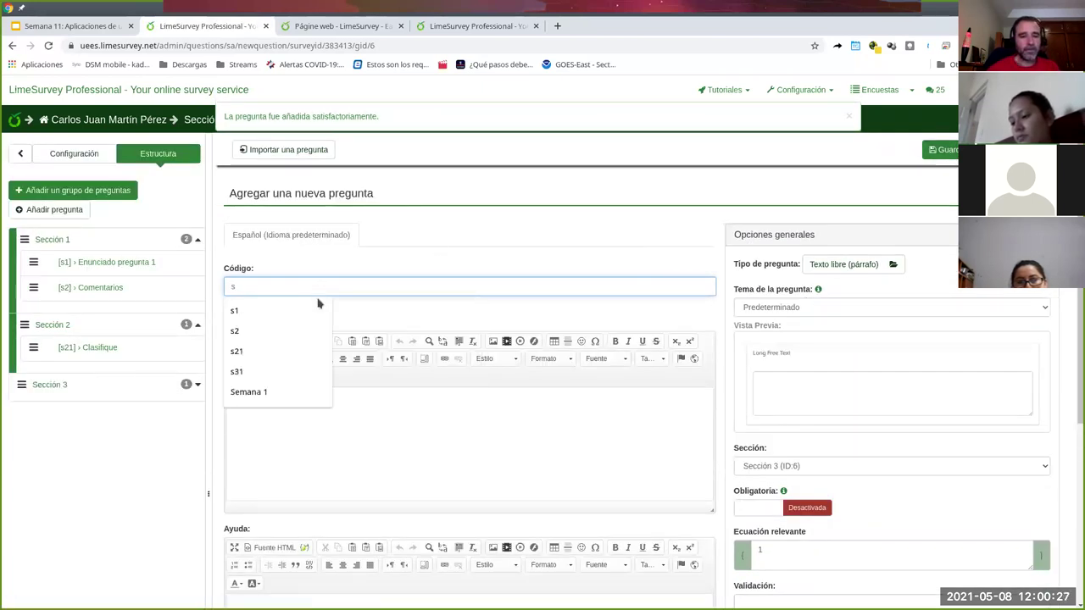
pyautogui.write('32')
pyautogui.click(346, 445)
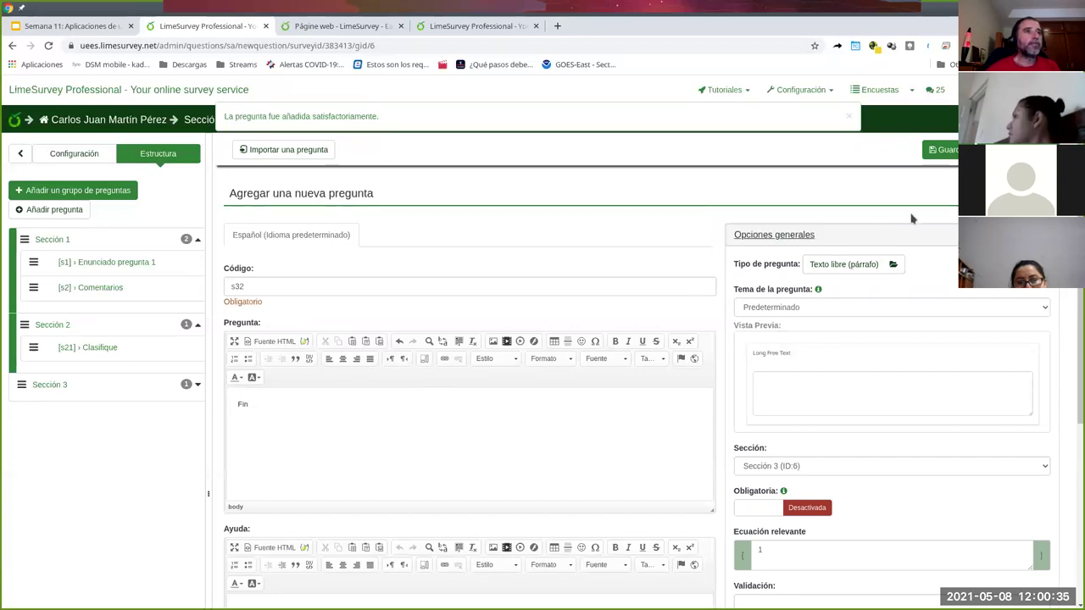
pyautogui.click(943, 149)
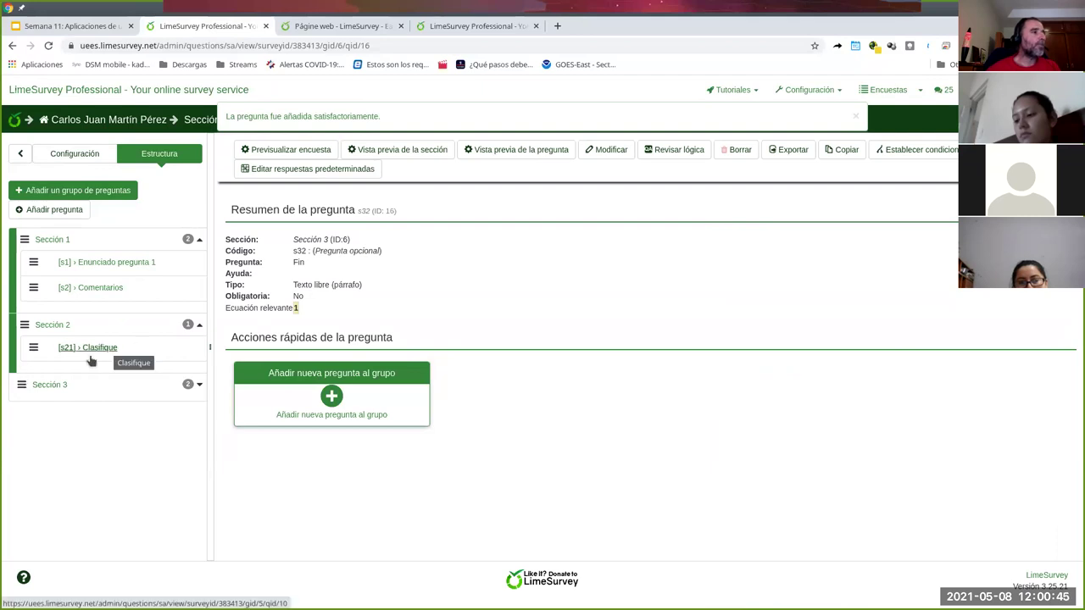
pyautogui.click(37, 386)
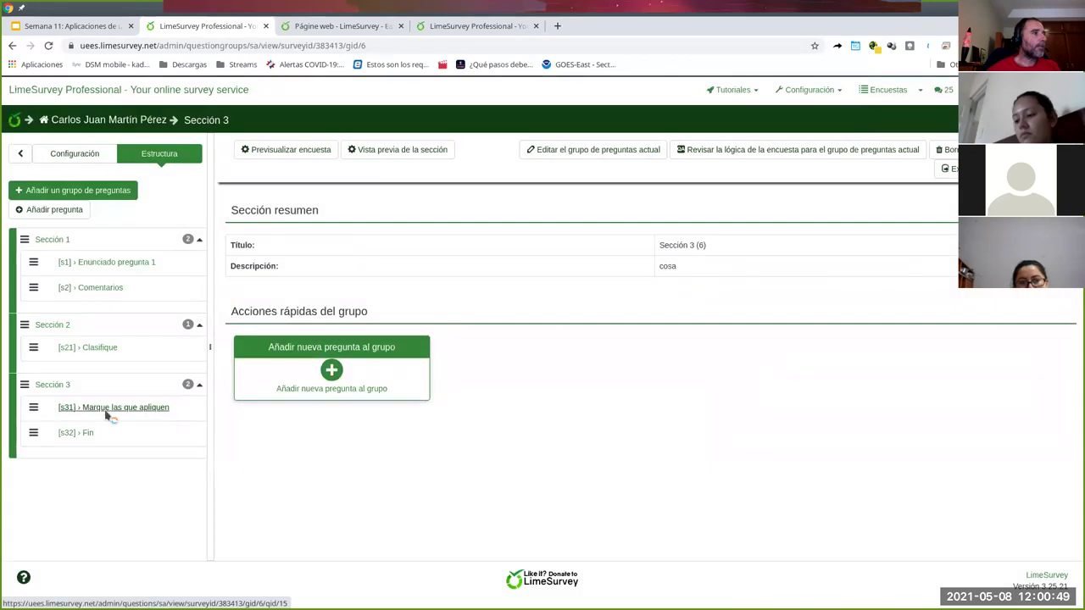
pyautogui.click(106, 410)
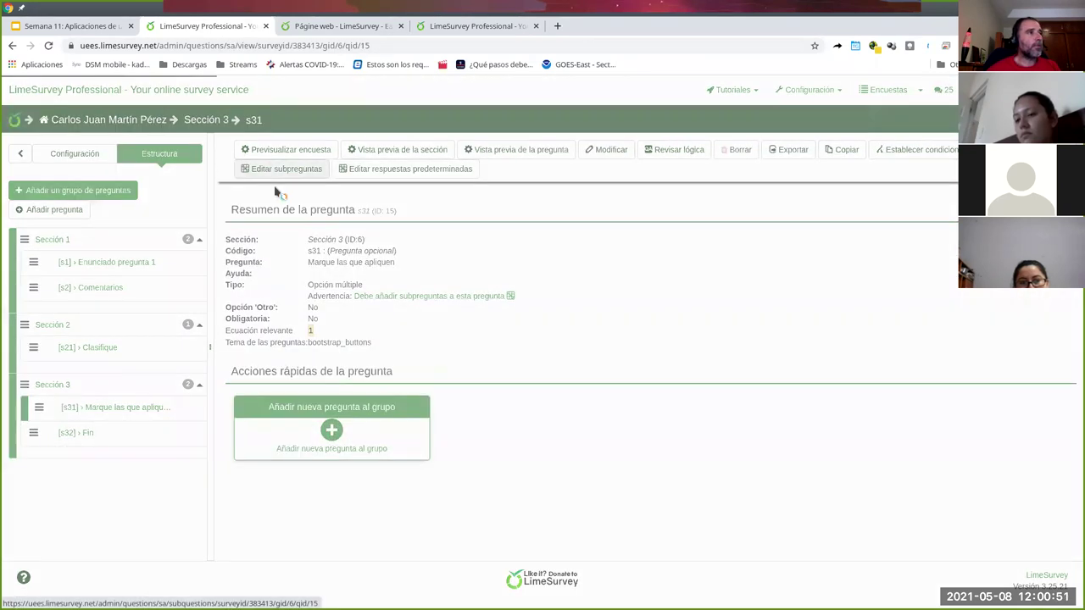
# - Give s31 subquestions Opción 1, Opción 2 and Opción 3 and save them
pyautogui.click(462, 303)
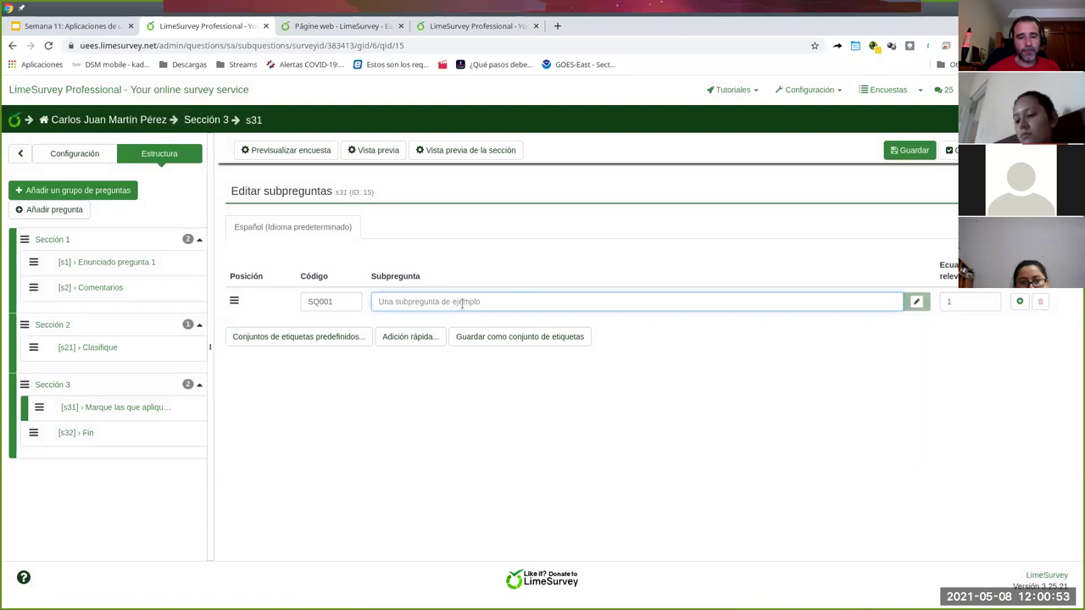
pyautogui.write('Opc')
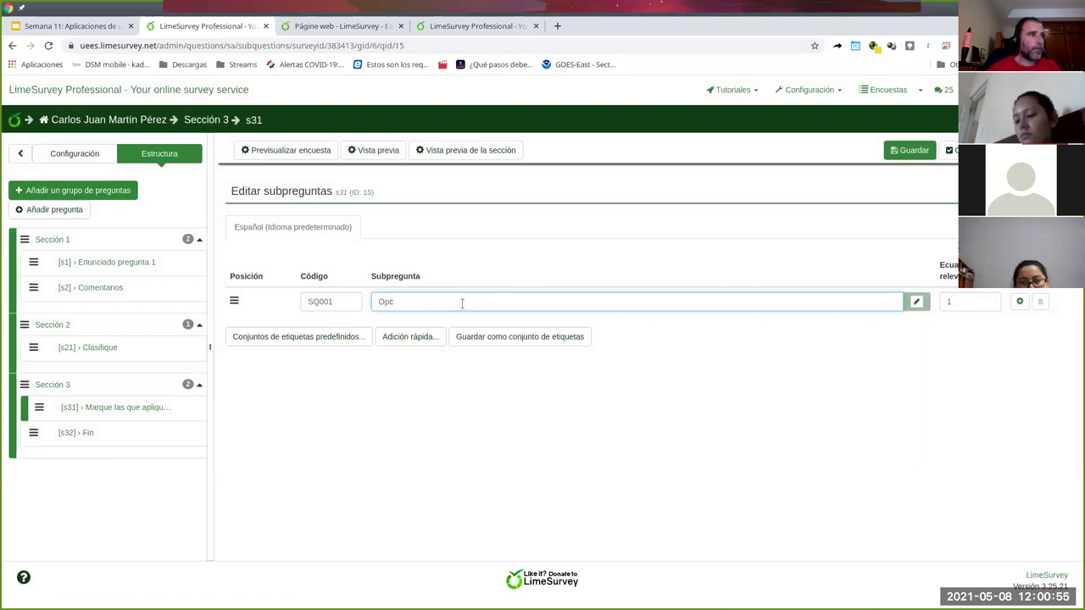
pyautogui.write('ión 1')
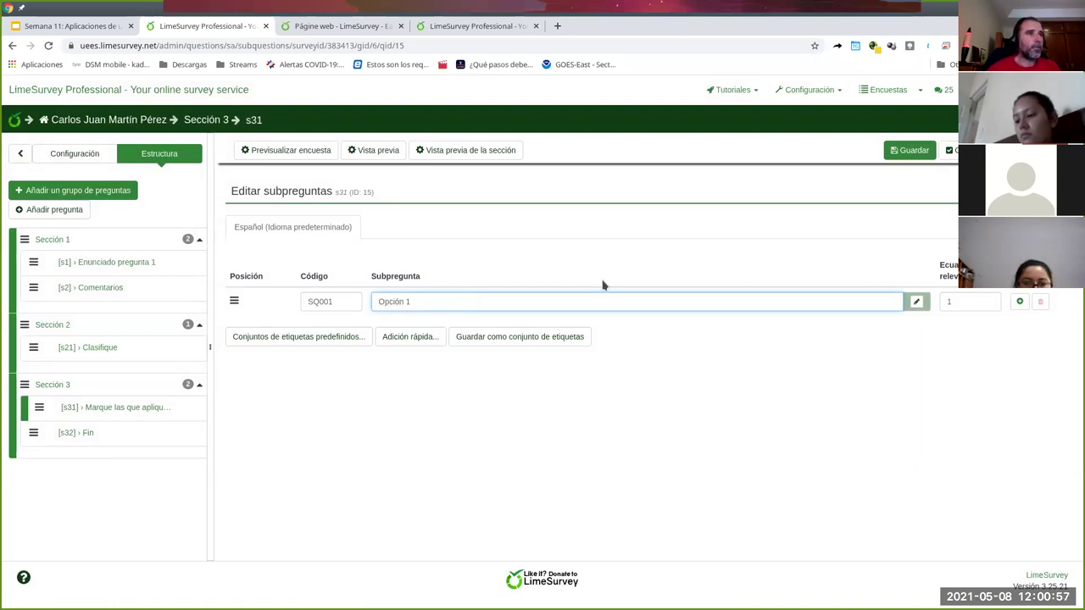
pyautogui.click(1020, 302)
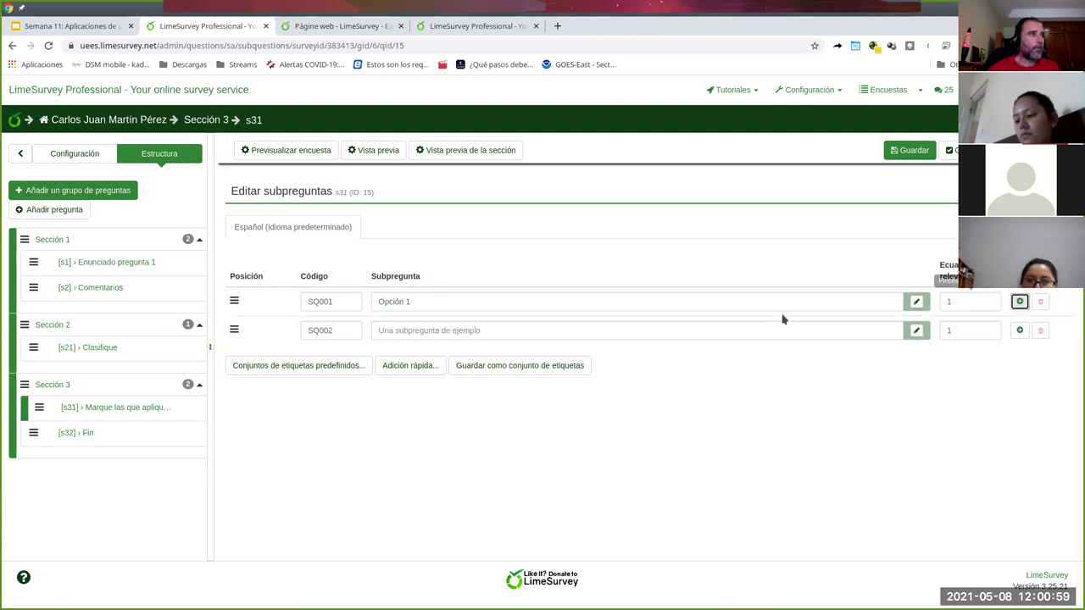
pyautogui.click(589, 331)
pyautogui.write('Opción 2')
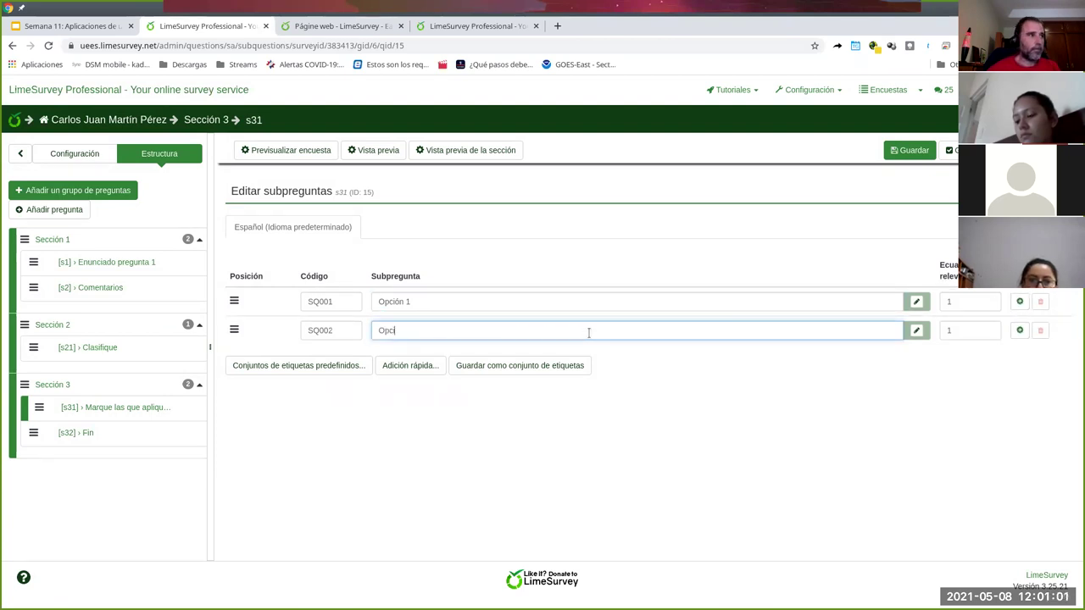
pyautogui.click(1020, 330)
pyautogui.click(502, 360)
pyautogui.write('Opción 3')
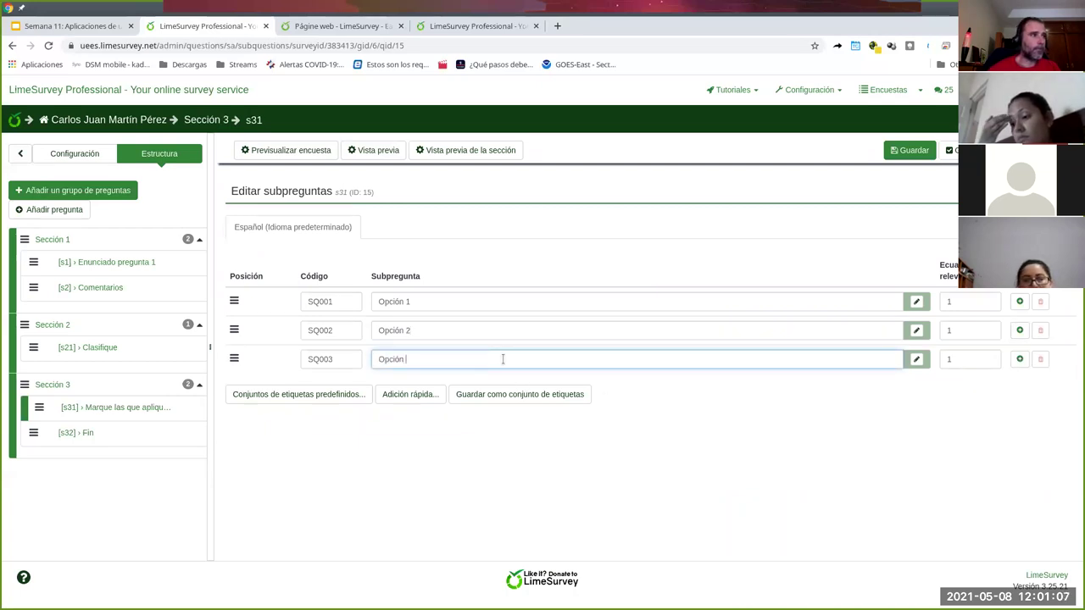
pyautogui.click(909, 150)
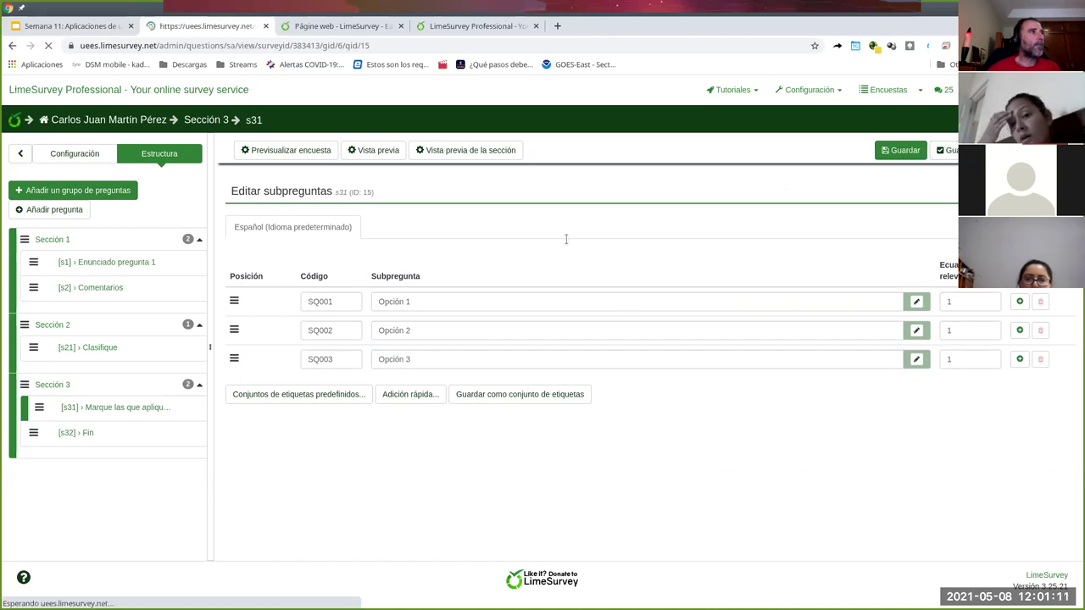
pyautogui.click(284, 150)
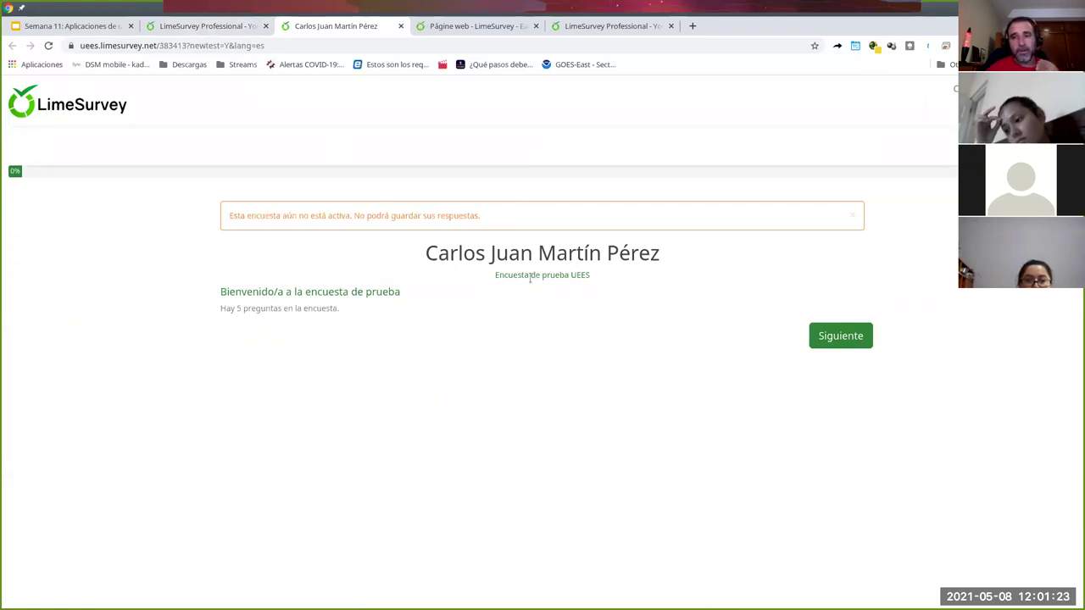
# - Review the preview welcome page's title and 5-question count, then continue to Sección 1
pyautogui.moveTo(661, 261); pyautogui.dragTo(283, 291)
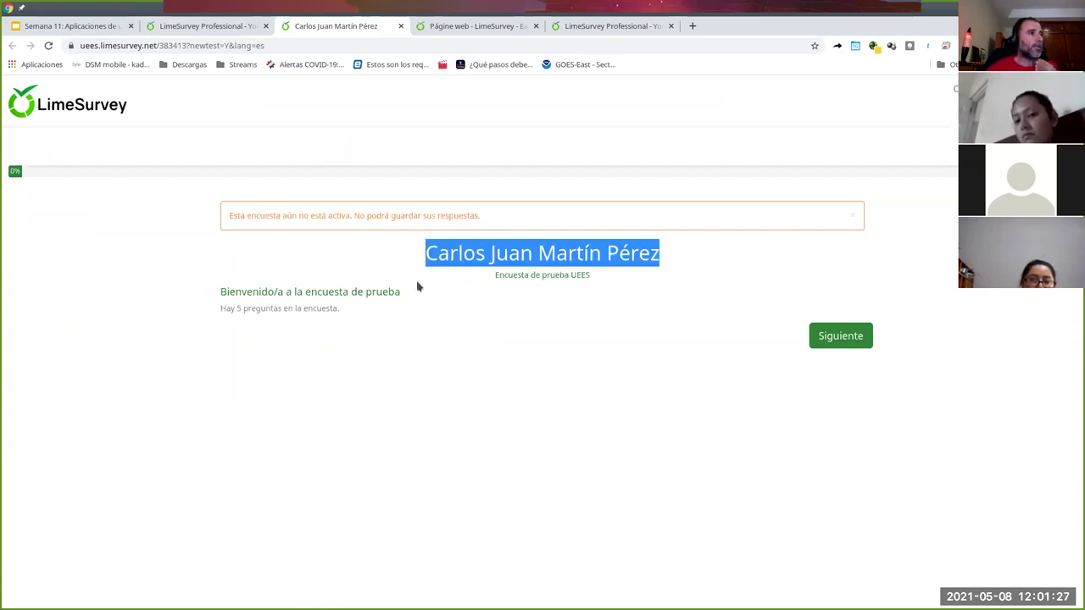
pyautogui.click(602, 254)
pyautogui.tripleClick(602, 256)
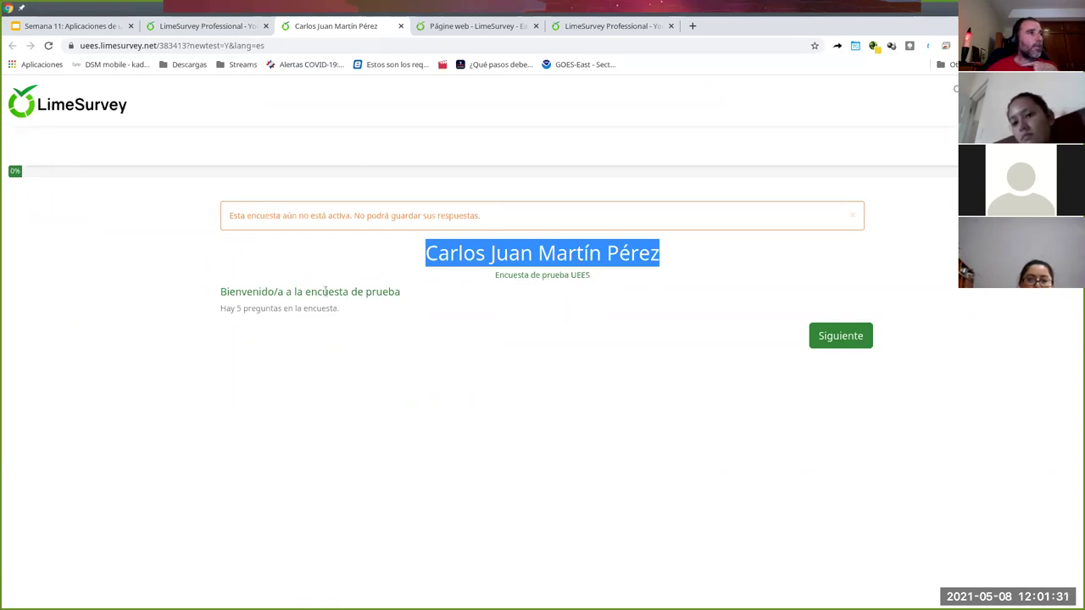
pyautogui.moveTo(223, 320); pyautogui.dragTo(350, 325)
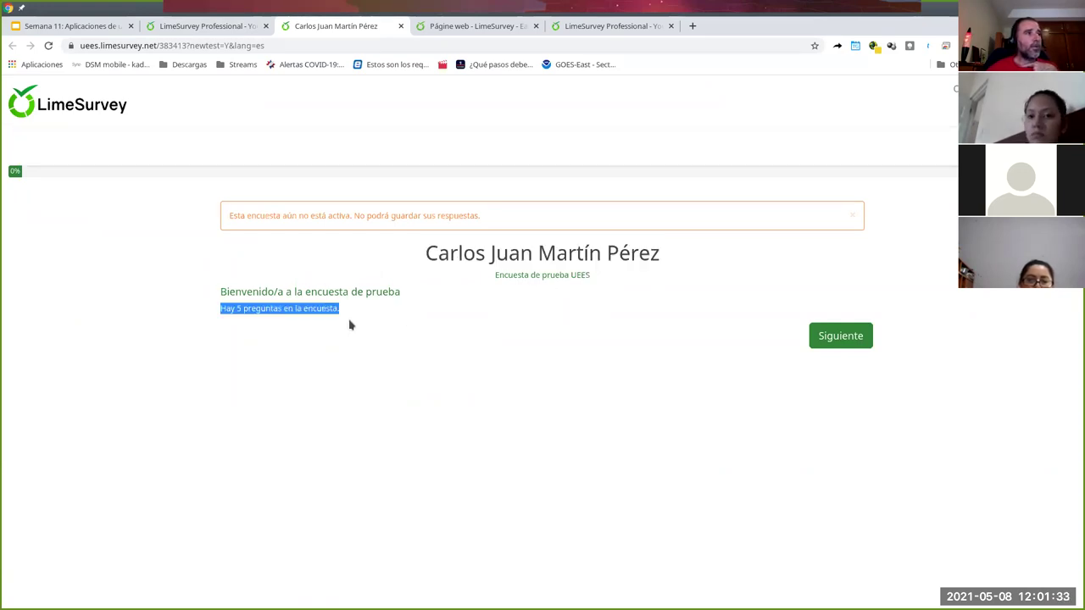
pyautogui.click(821, 336)
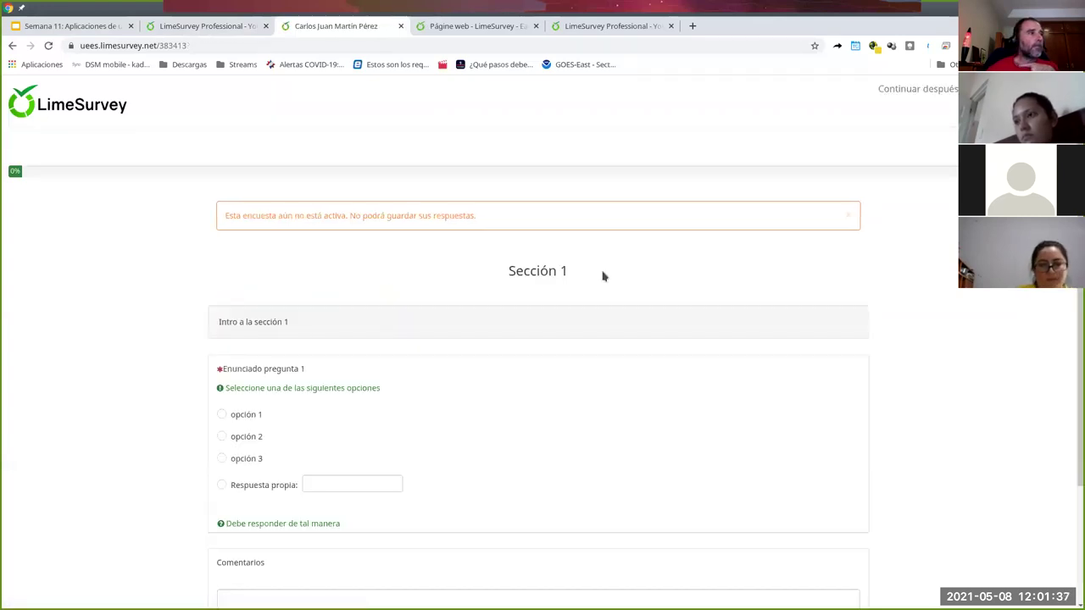
pyautogui.scroll(-2, 602, 284)
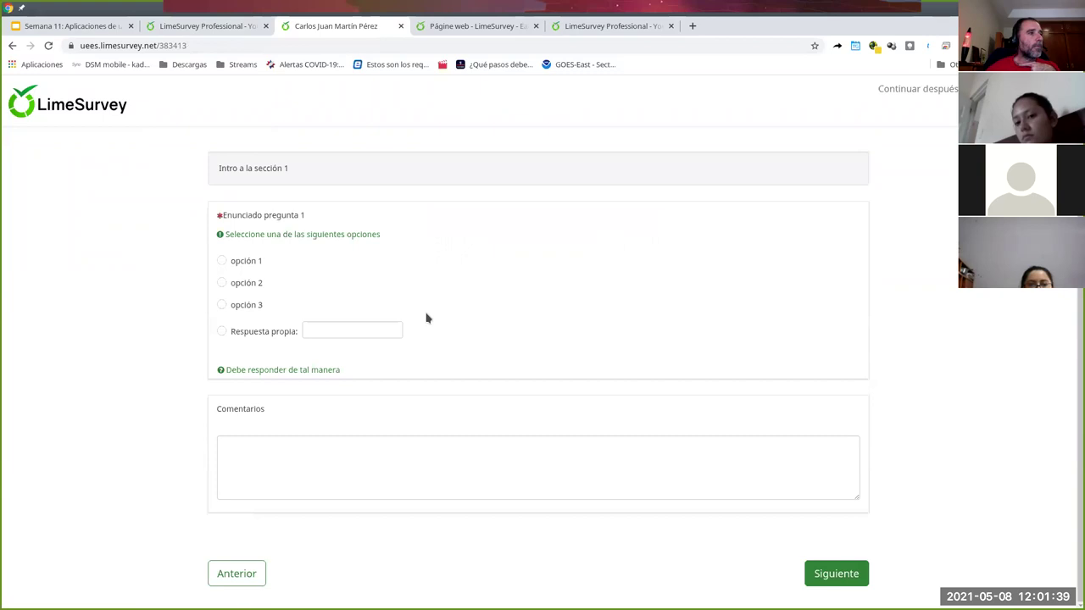
# - Answer the first question, trying opción 2 and opción 3 before choosing Respuesta propia
pyautogui.click(228, 287)
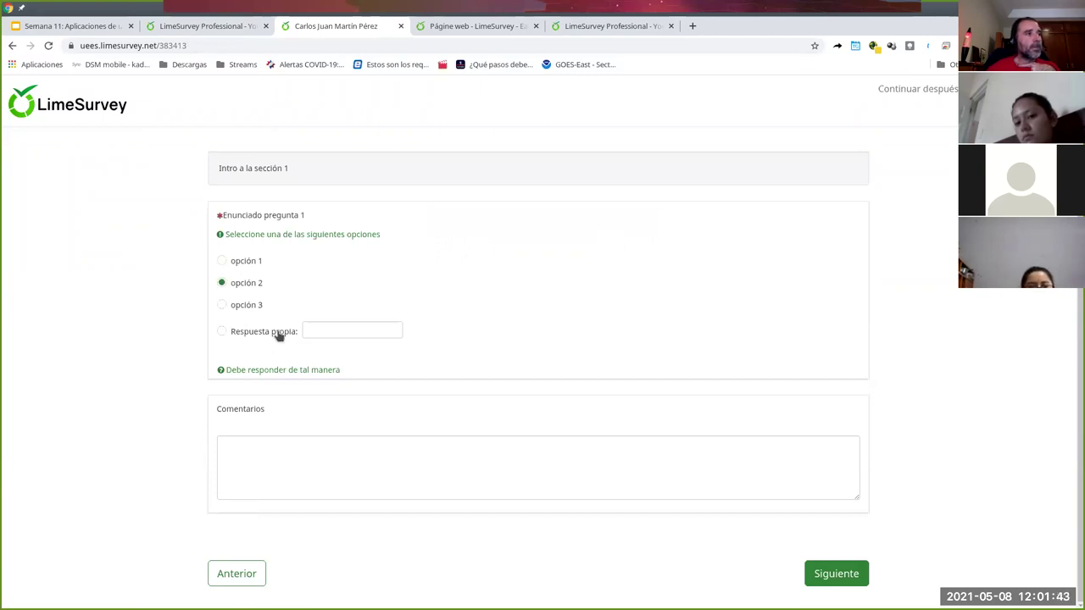
pyautogui.click(238, 305)
pyautogui.click(297, 465)
pyautogui.click(222, 214)
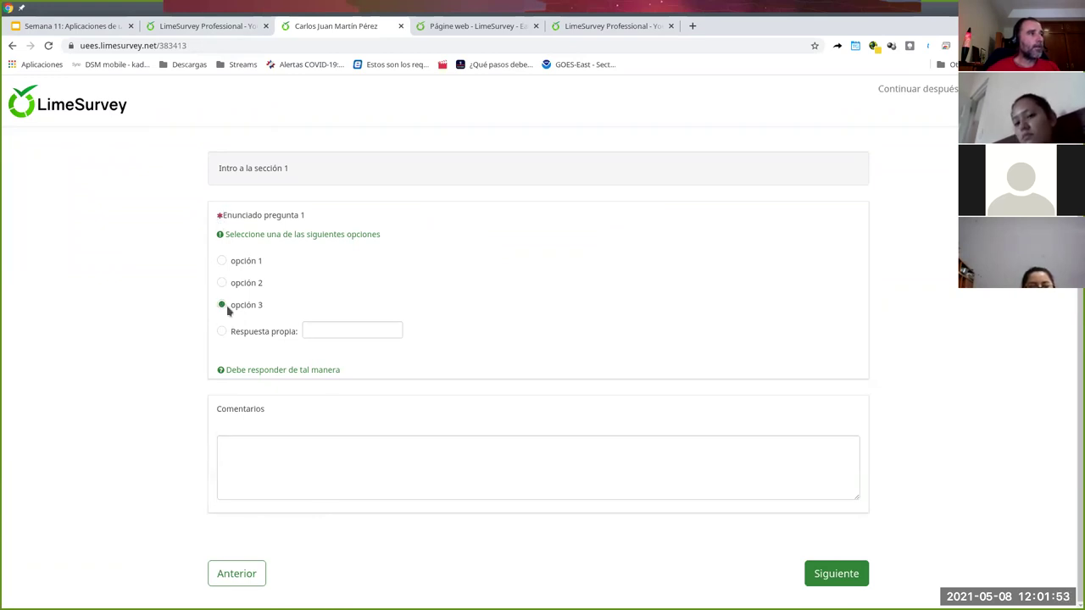
pyautogui.click(261, 332)
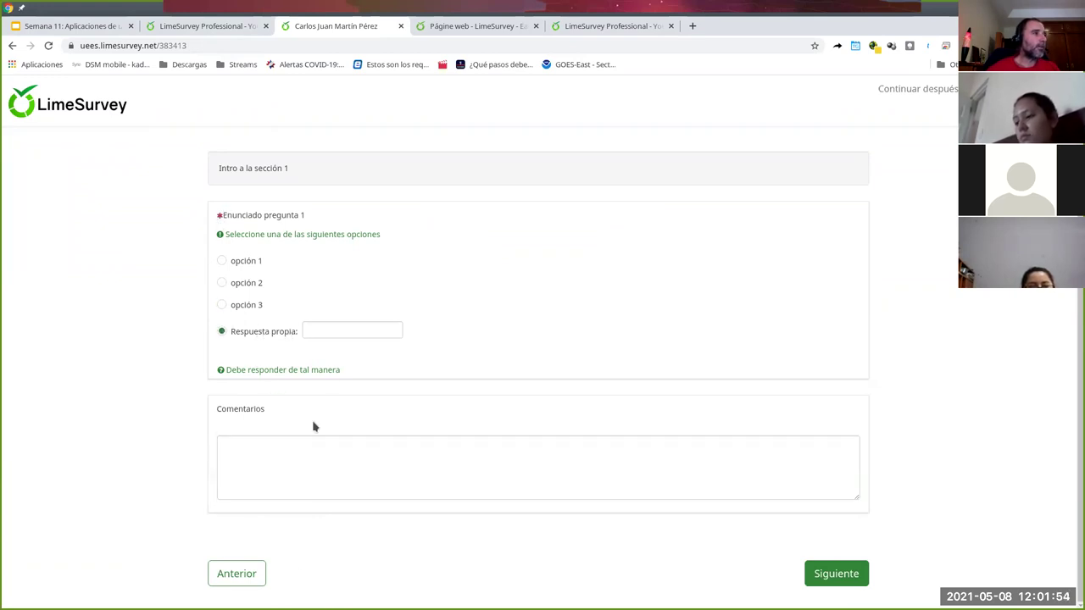
# - Restart at Sección 1, enter comment 'dsfsd', and confirm it persists after visiting Sección 2
pyautogui.click(237, 573)
pyautogui.click(860, 340)
pyautogui.scroll(-2, 608, 484)
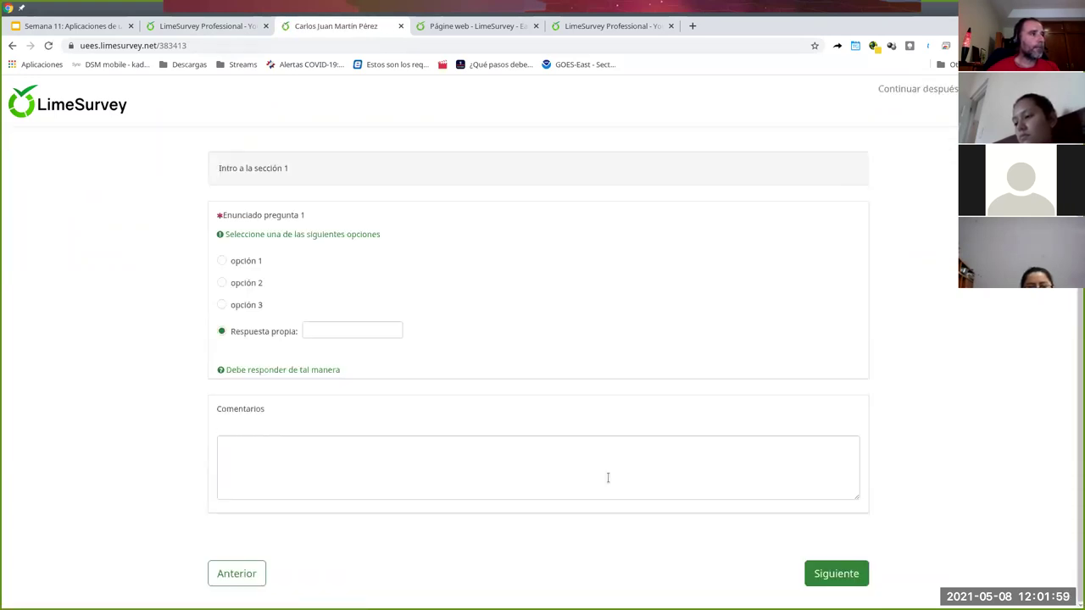
pyautogui.click(386, 482)
pyautogui.write('dsfsd')
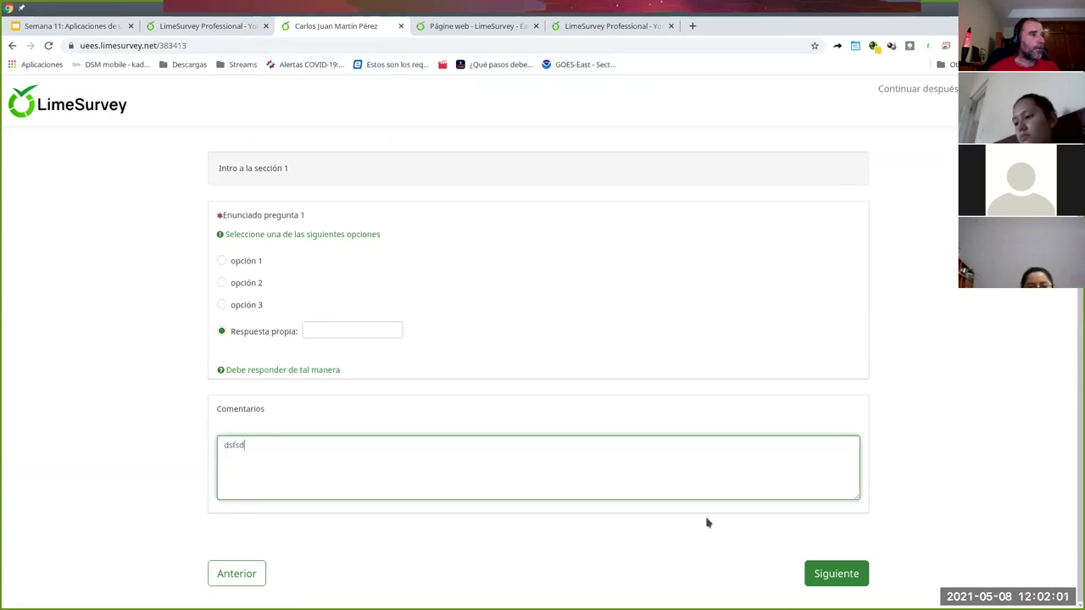
pyautogui.click(833, 574)
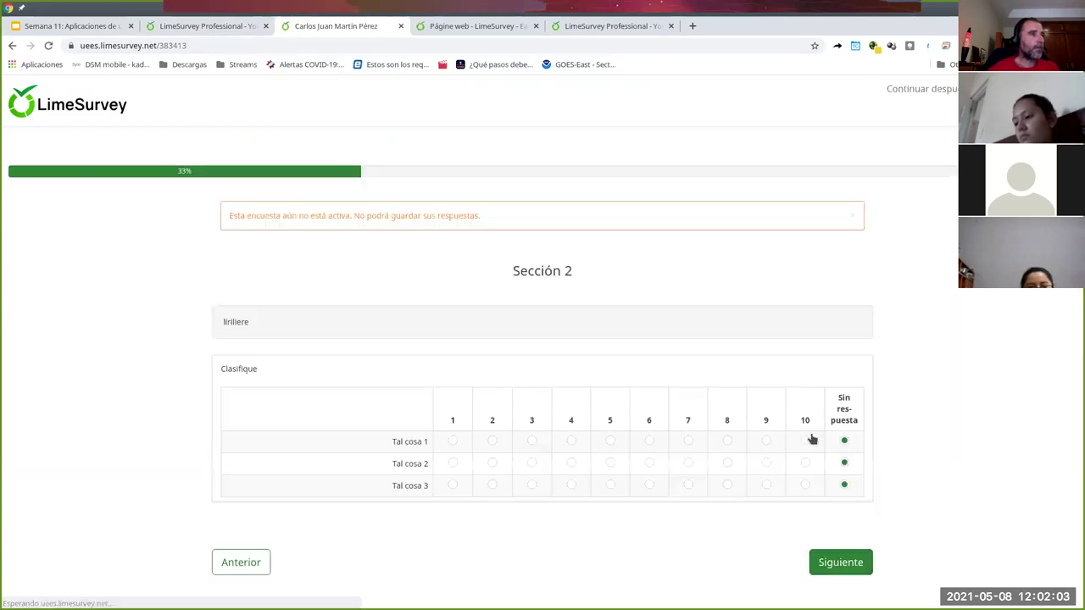
pyautogui.click(239, 563)
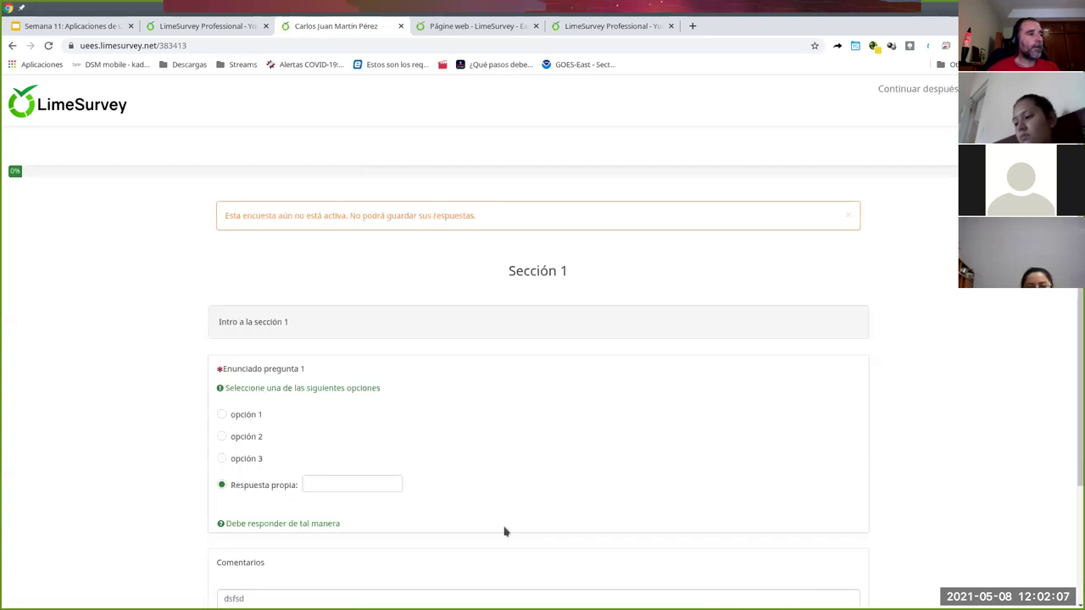
pyautogui.scroll(-3, 504, 531)
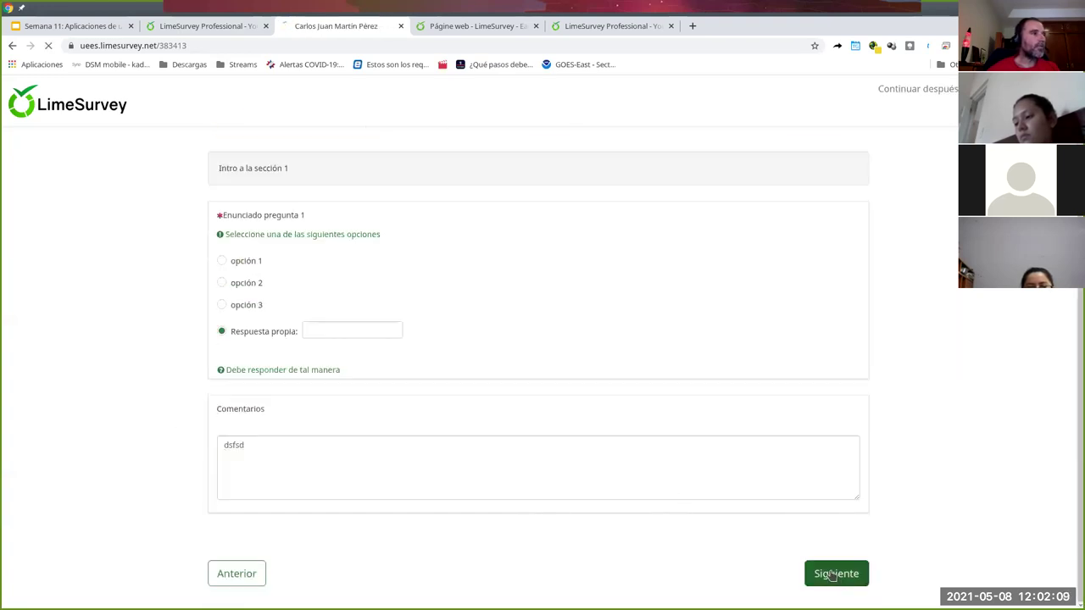
pyautogui.click(834, 576)
# - Rate Tal cosa 1, 2 and 3 as 6, 6 and 5 in the Sección 2 matrix
pyautogui.click(650, 441)
pyautogui.click(649, 463)
pyautogui.click(609, 485)
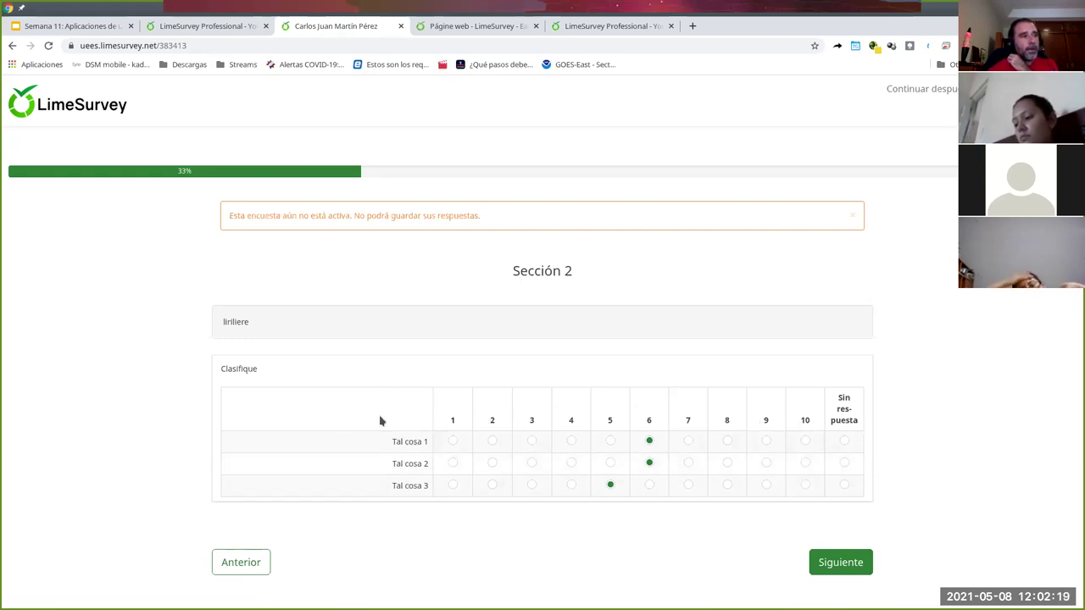
# - Tick Opción 1 on the Sección 3 page, then close the preview and open question s21 Clasifique
pyautogui.click(838, 563)
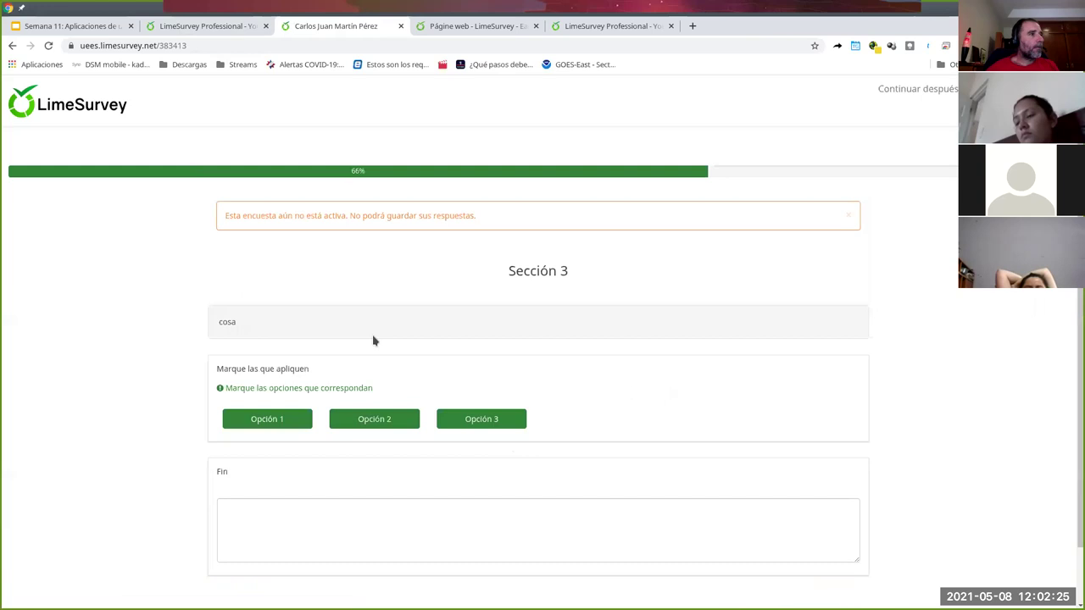
pyautogui.scroll(-2, 659, 402)
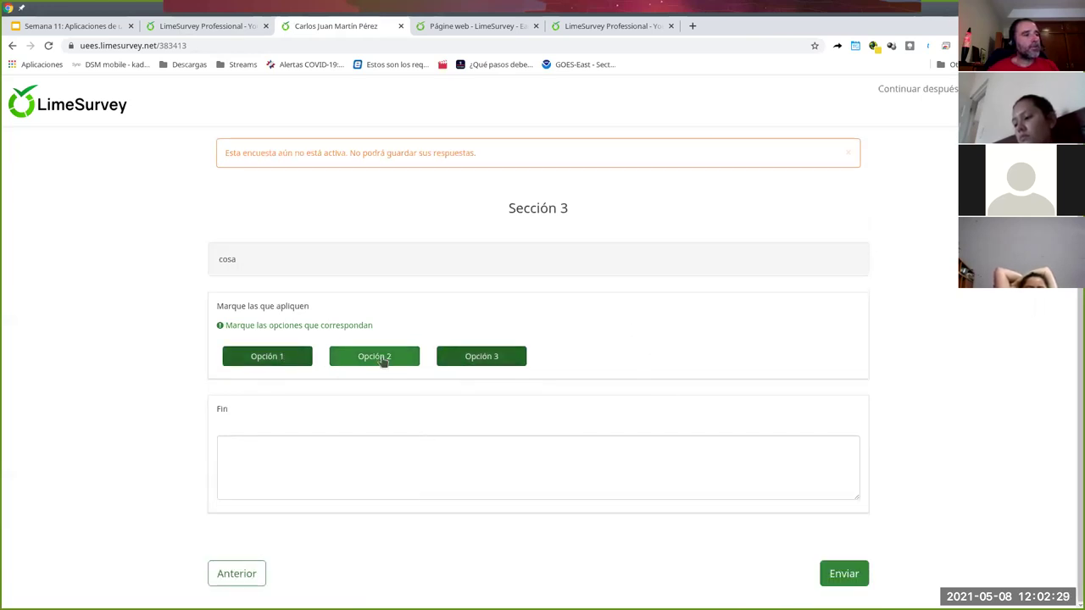
pyautogui.click(264, 362)
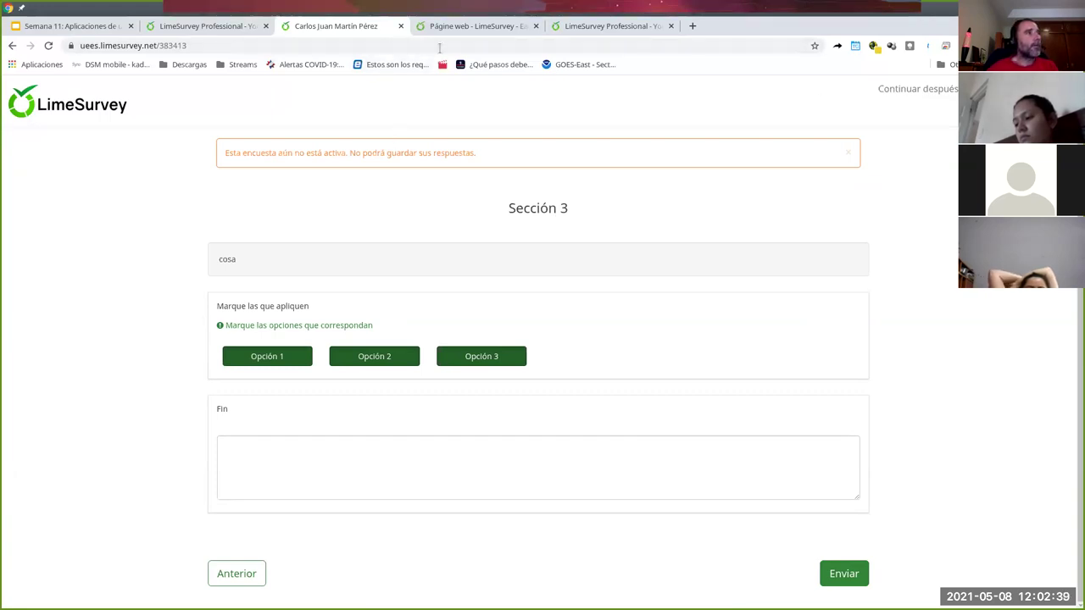
pyautogui.click(401, 26)
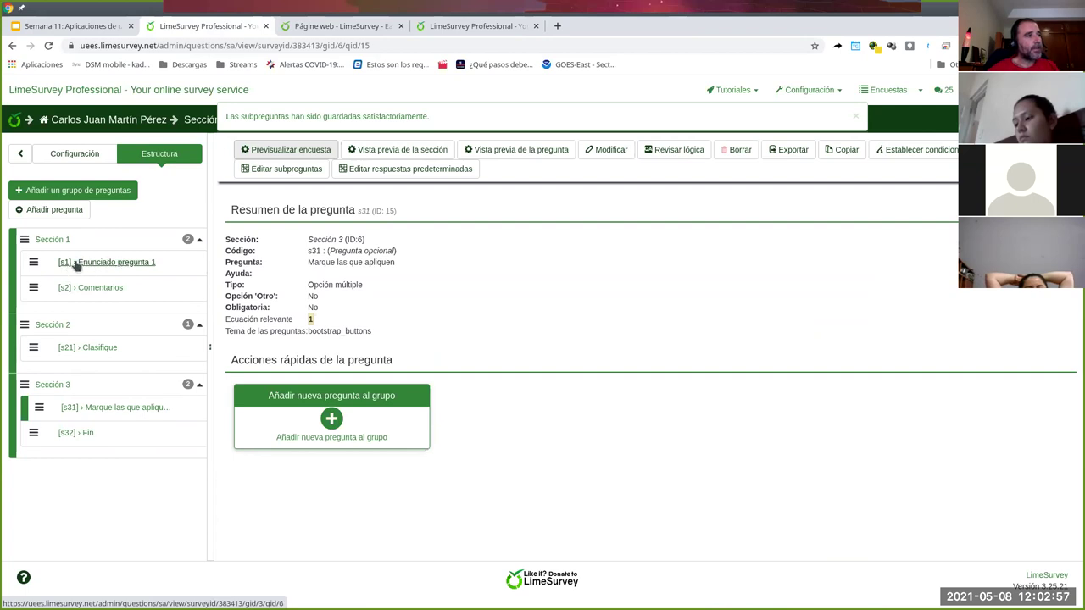
pyautogui.click(110, 351)
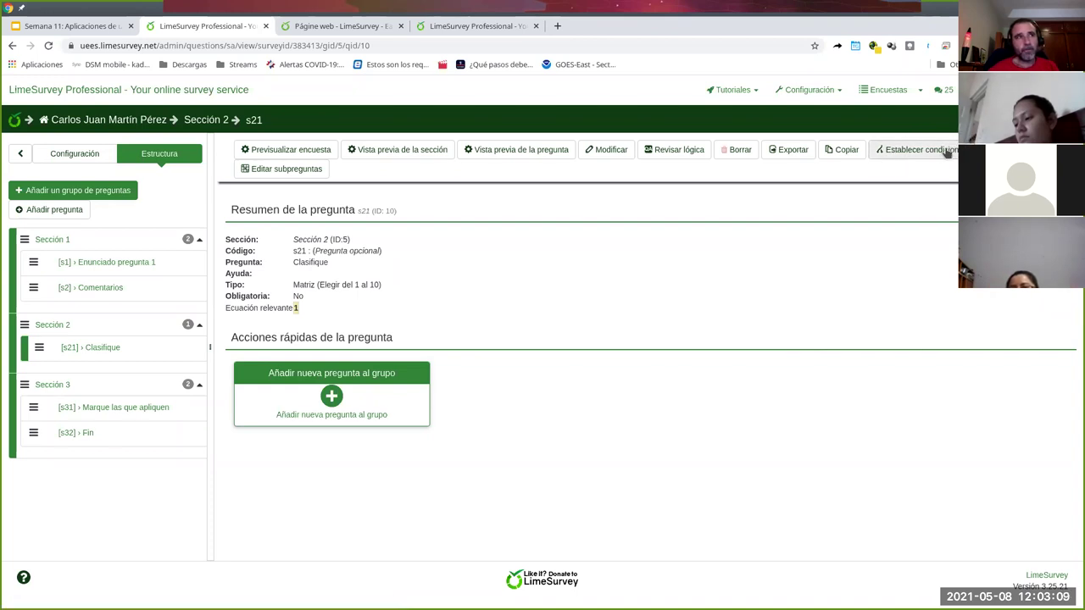
# - Open Establecer condiciones for question s21 Clasifique
pyautogui.click(936, 152)
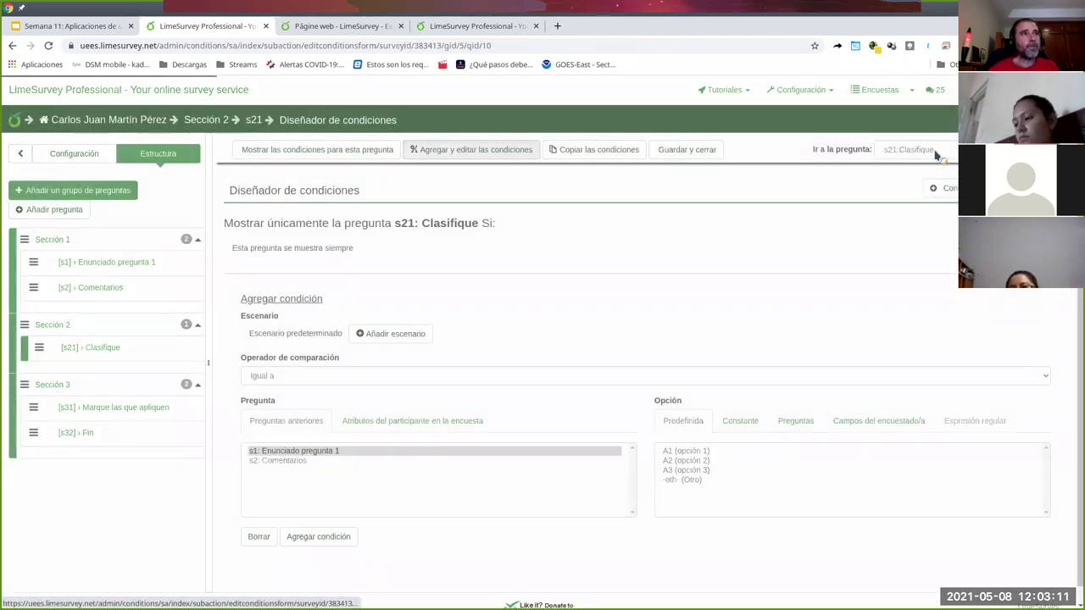
# - Build the s21 condition: s1 Enunciado pregunta 1 Igual a A2 (opción 2)
pyautogui.scroll(-1, 452, 305)
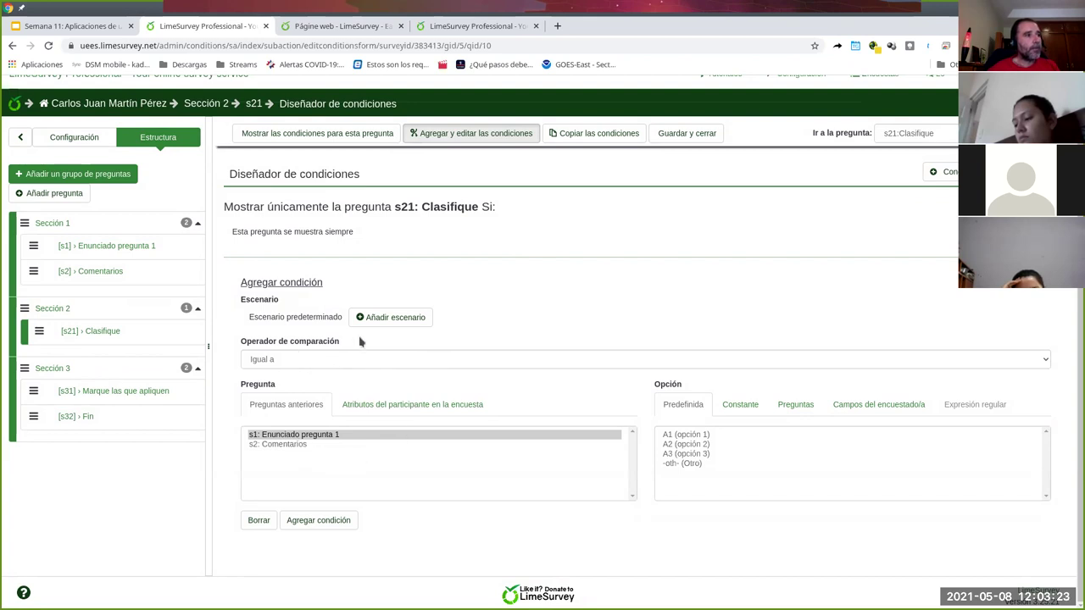
pyautogui.click(341, 361)
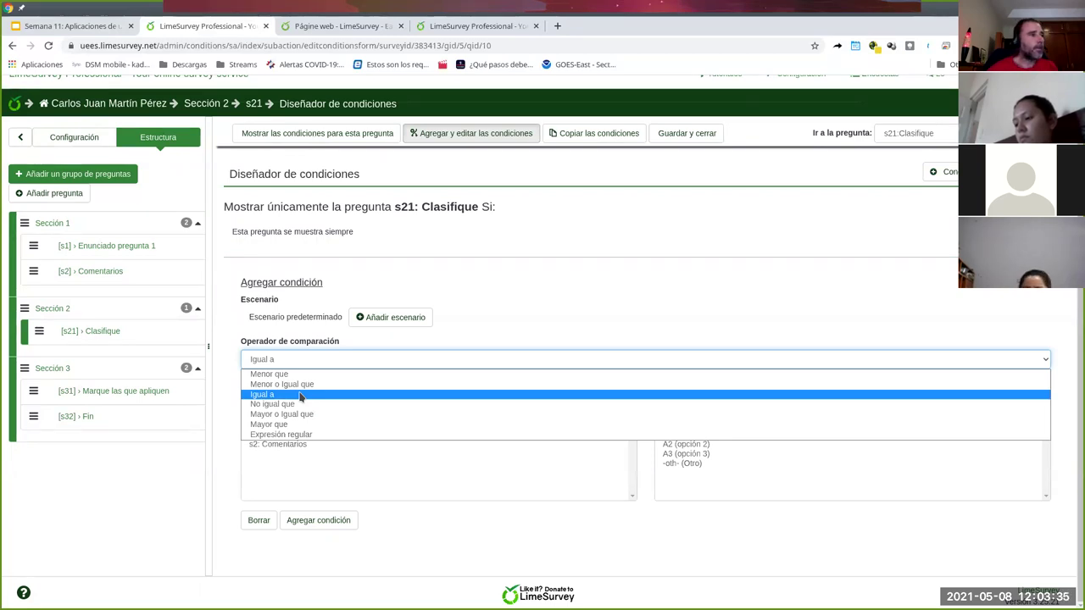
pyautogui.click(299, 396)
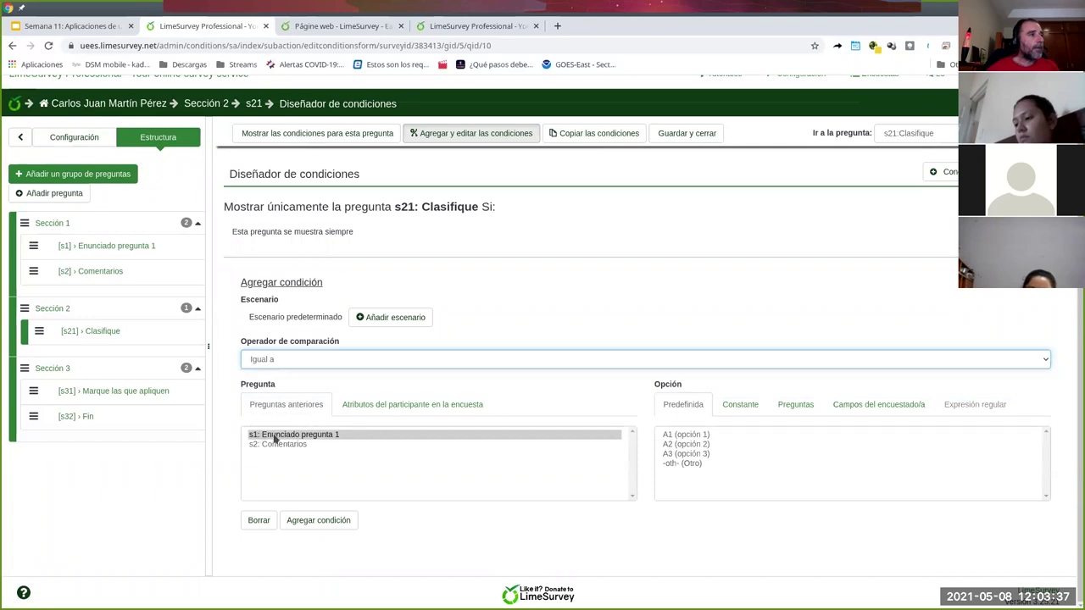
pyautogui.click(702, 445)
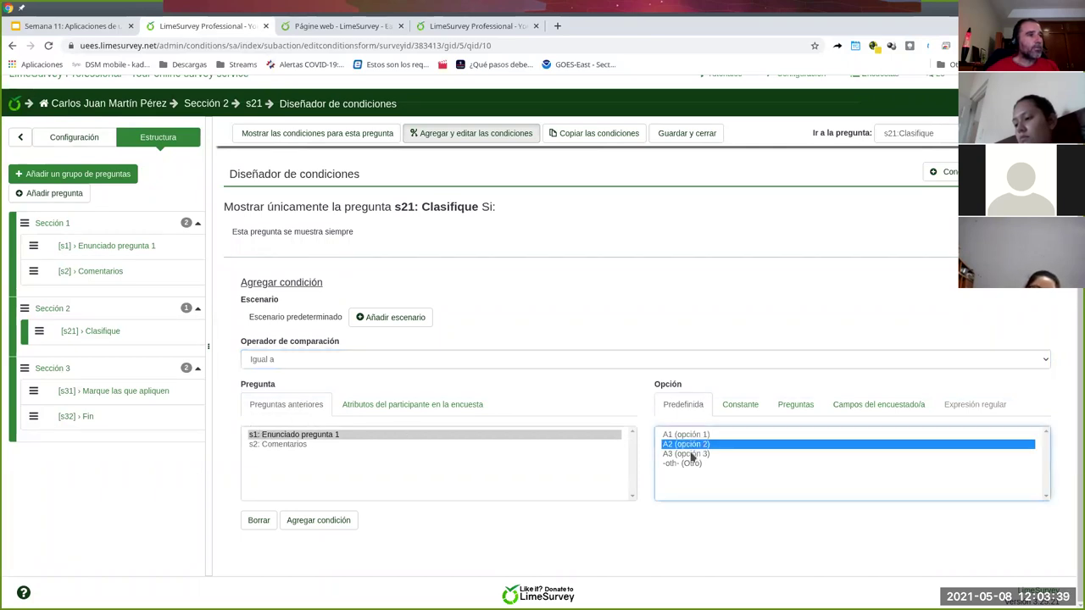
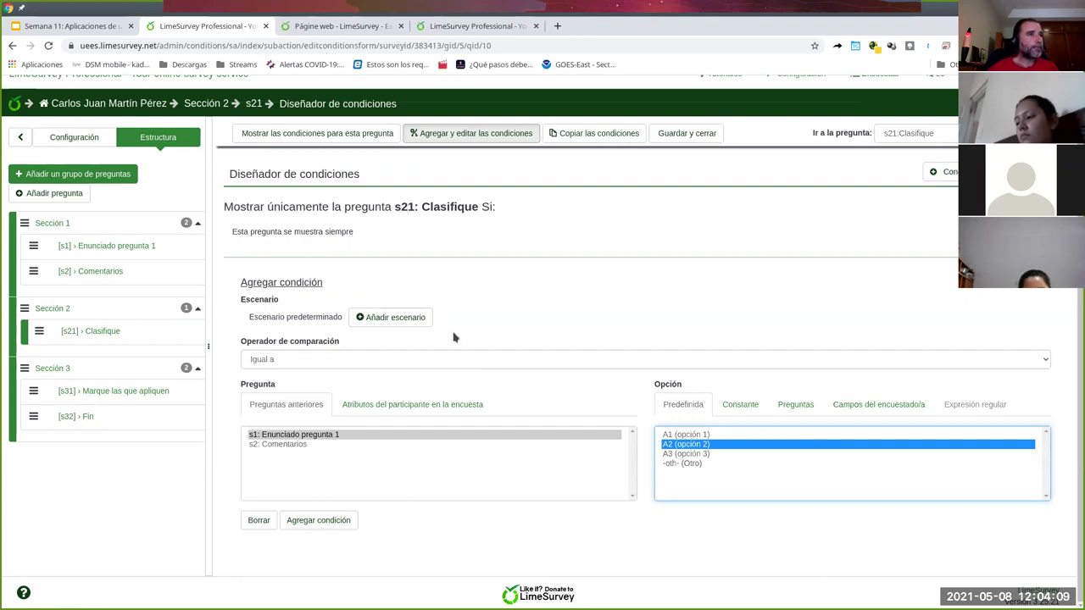
# - Add the s21 condition requiring s1 to equal option A2 and dismiss the confirmation notice
pyautogui.click(318, 525)
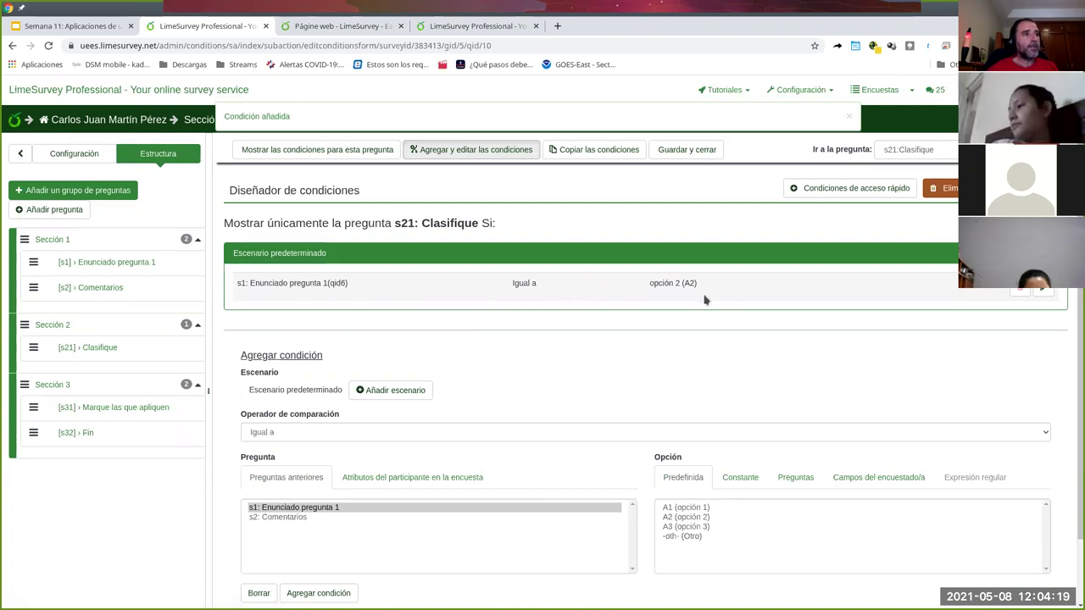
pyautogui.moveTo(679, 282)
pyautogui.mouseDown()
pyautogui.moveTo(656, 287)
pyautogui.moveTo(691, 281)
pyautogui.mouseUp()
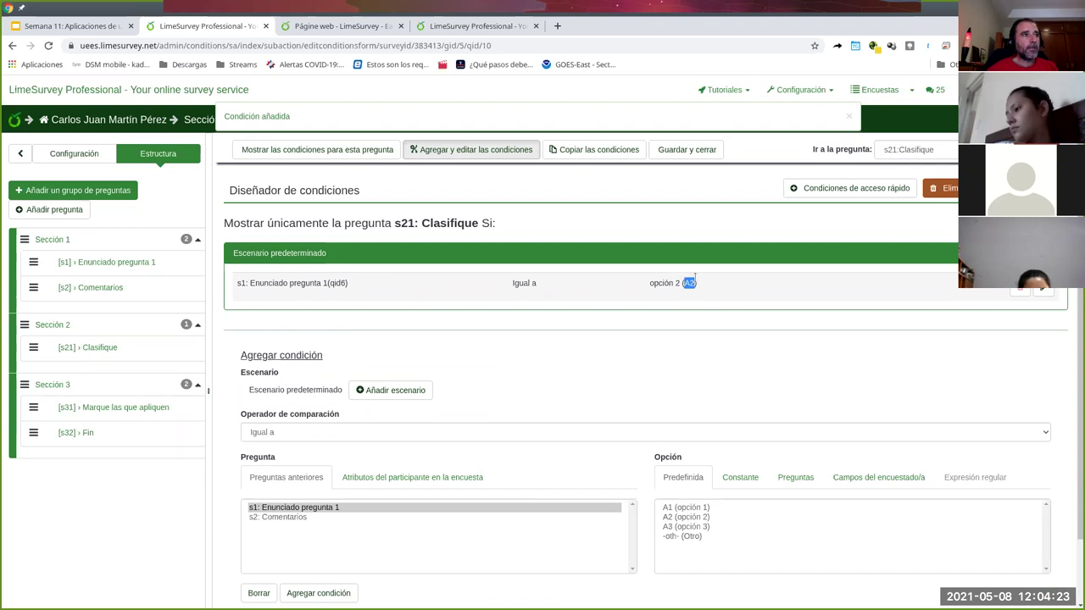
pyautogui.moveTo(246, 283); pyautogui.dragTo(232, 287)
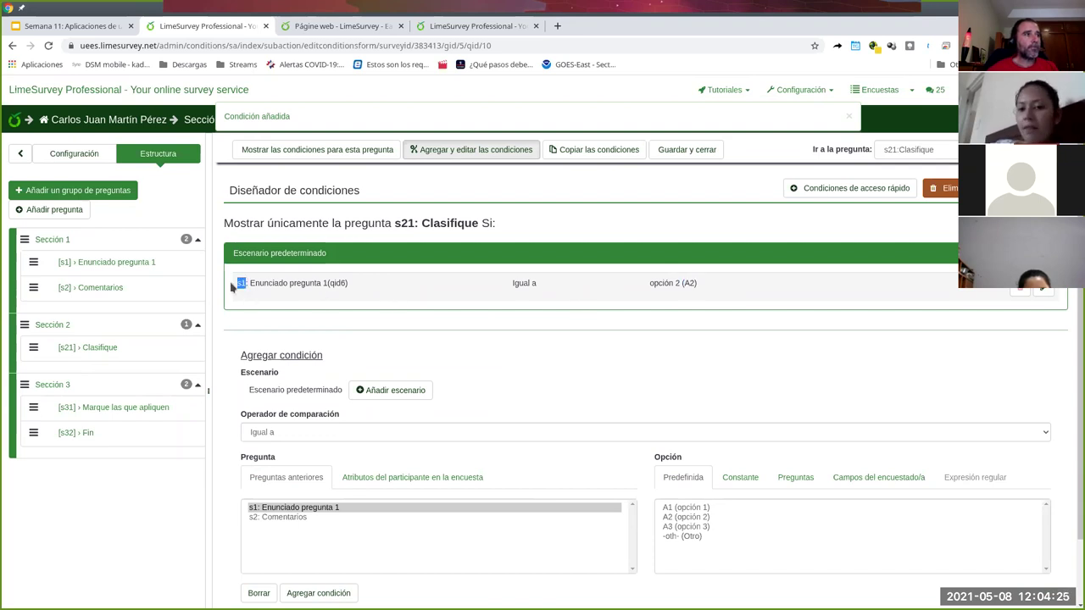
pyautogui.click(485, 404)
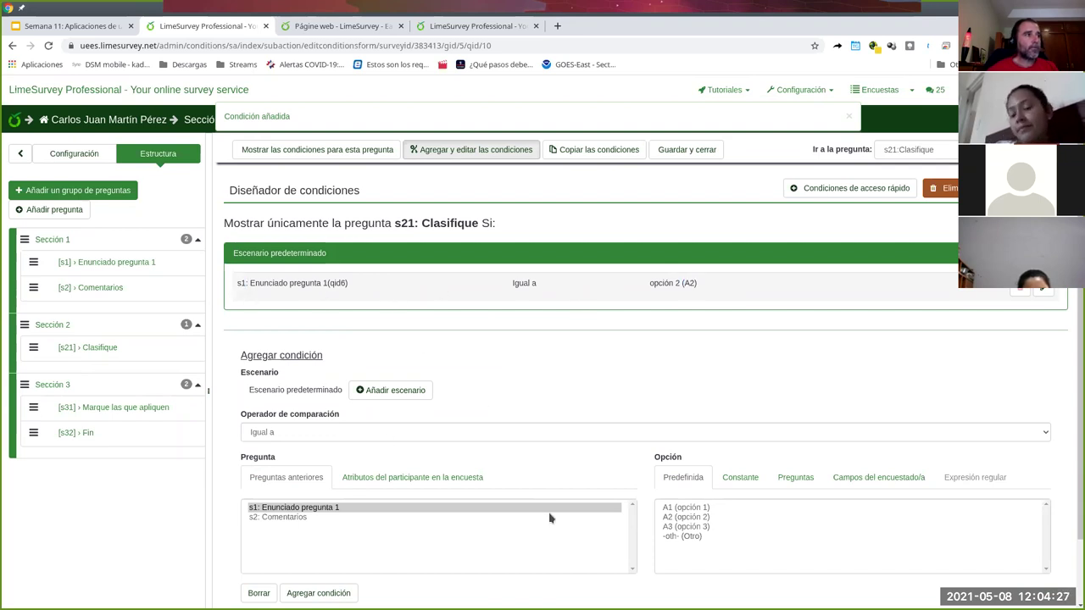
pyautogui.scroll(-1, 557, 441)
pyautogui.scroll(1, 557, 441)
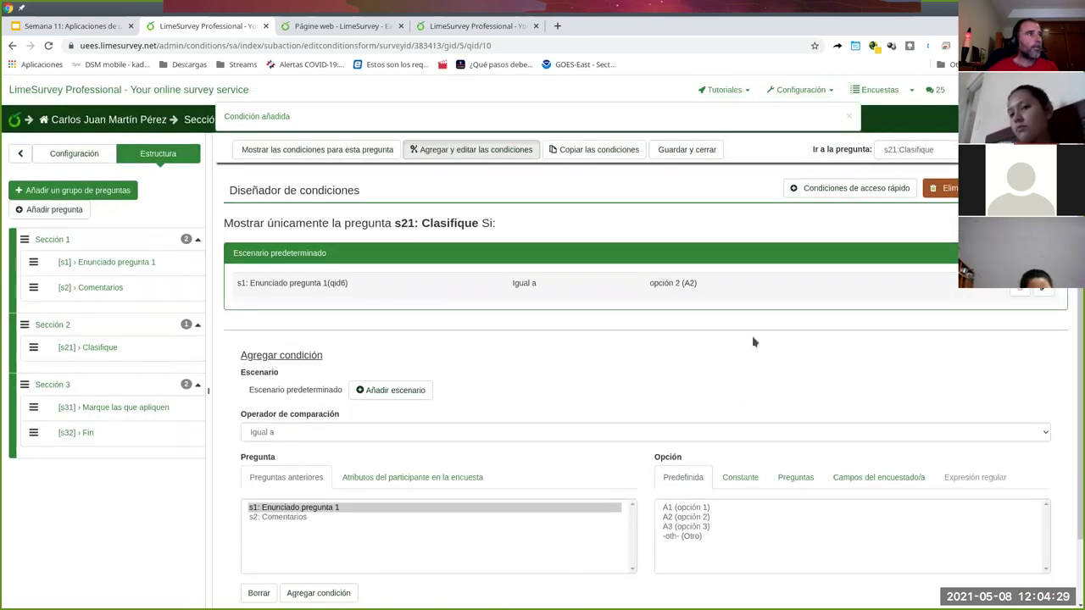
pyautogui.click(849, 117)
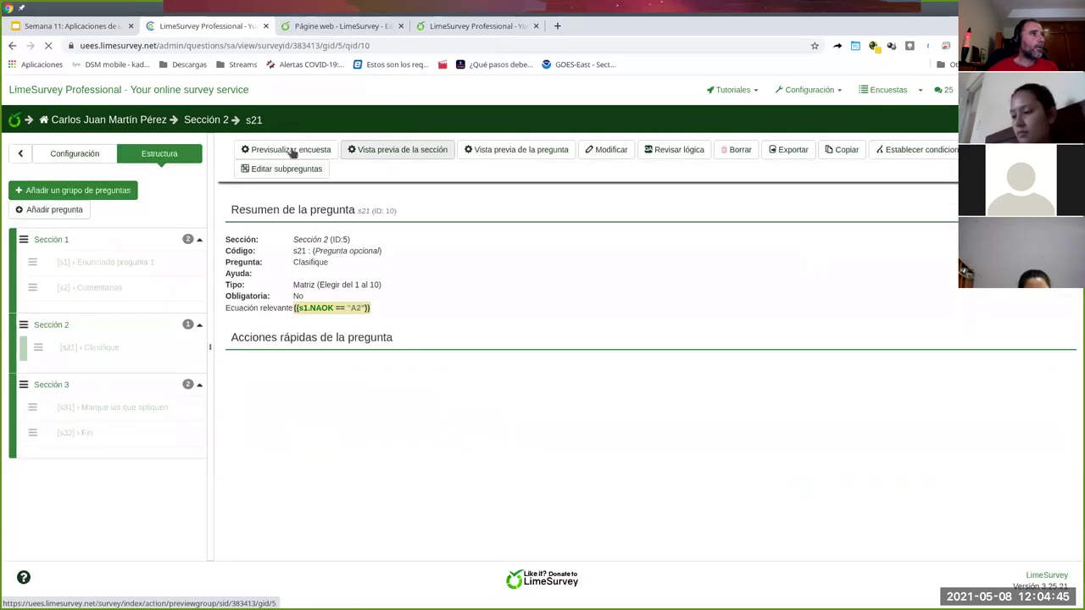
pyautogui.click(291, 151)
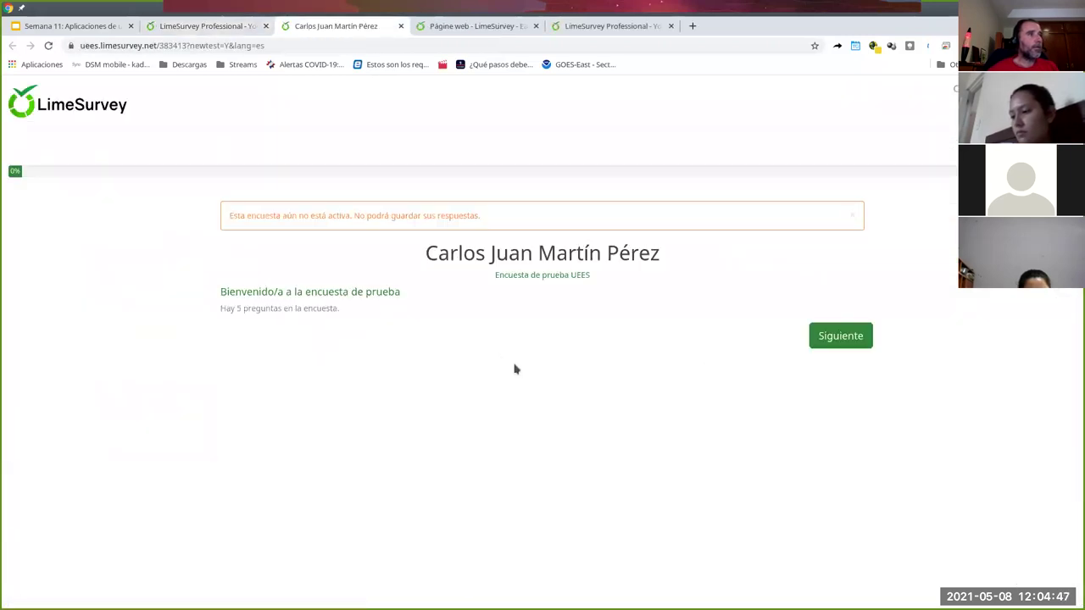
pyautogui.click(841, 340)
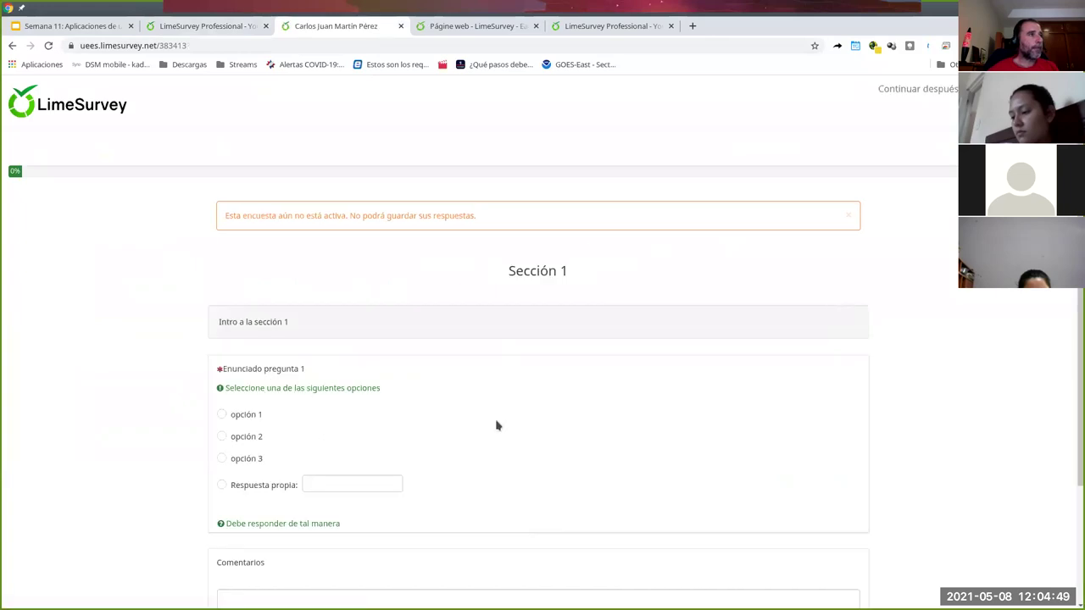
pyautogui.scroll(-2, 476, 388)
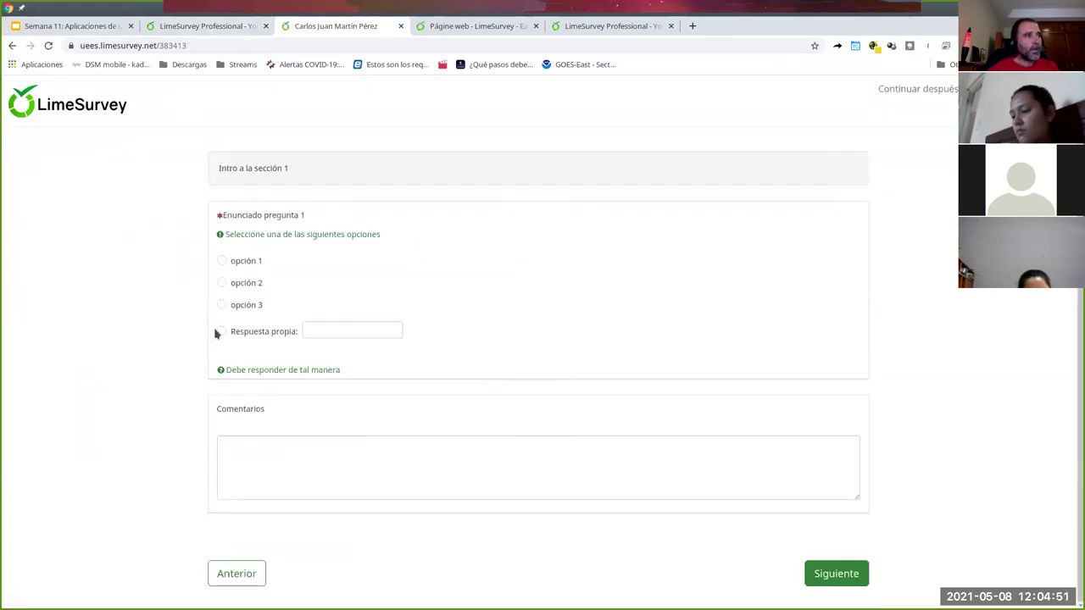
pyautogui.click(825, 574)
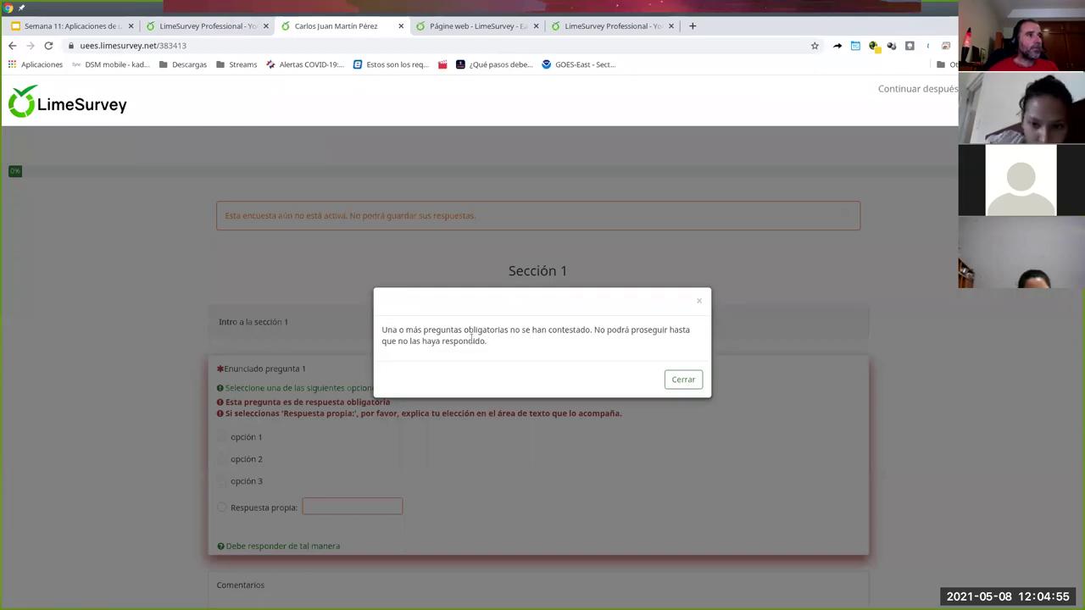
pyautogui.click(684, 379)
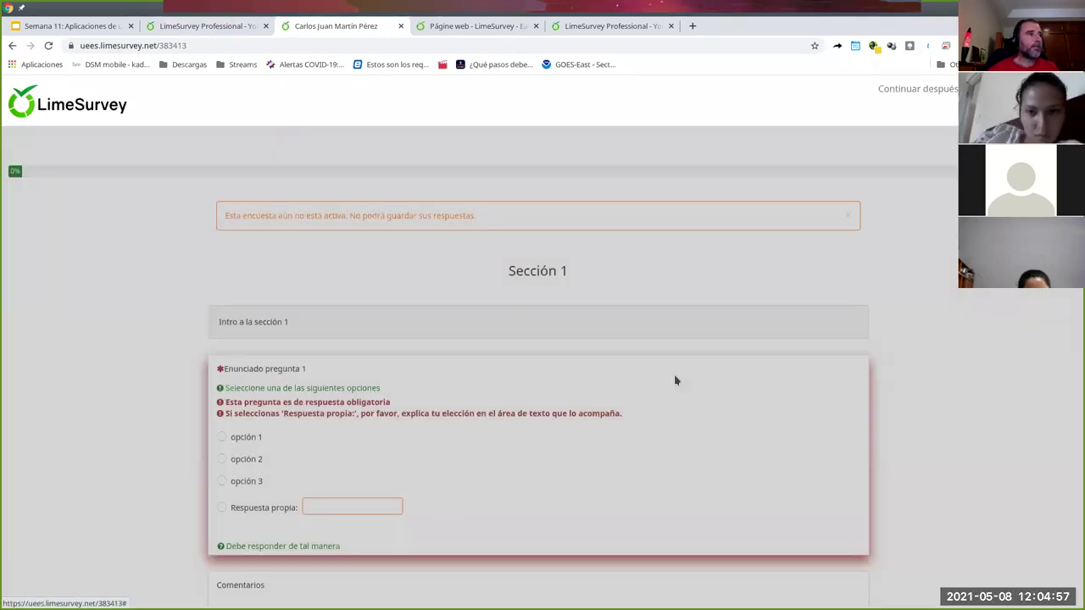
pyautogui.scroll(-2, 335, 382)
pyautogui.click(222, 261)
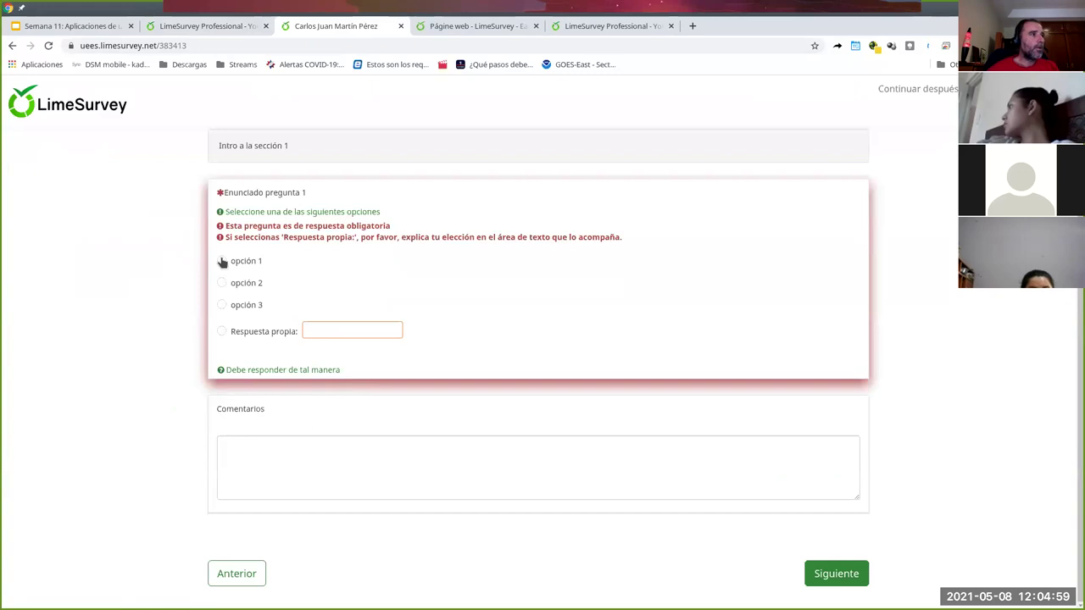
pyautogui.click(398, 471)
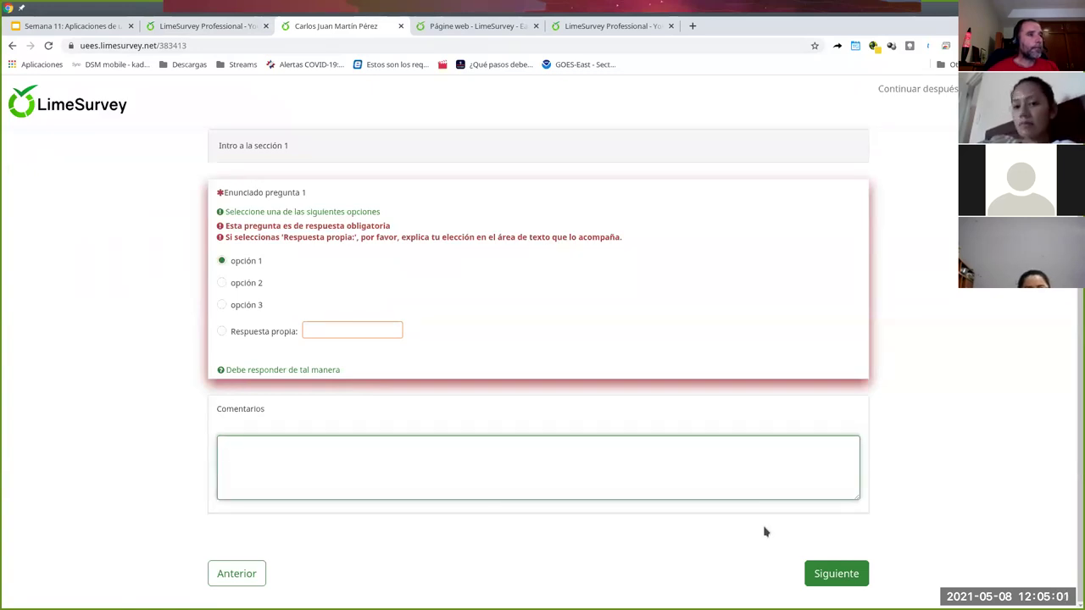
pyautogui.click(863, 575)
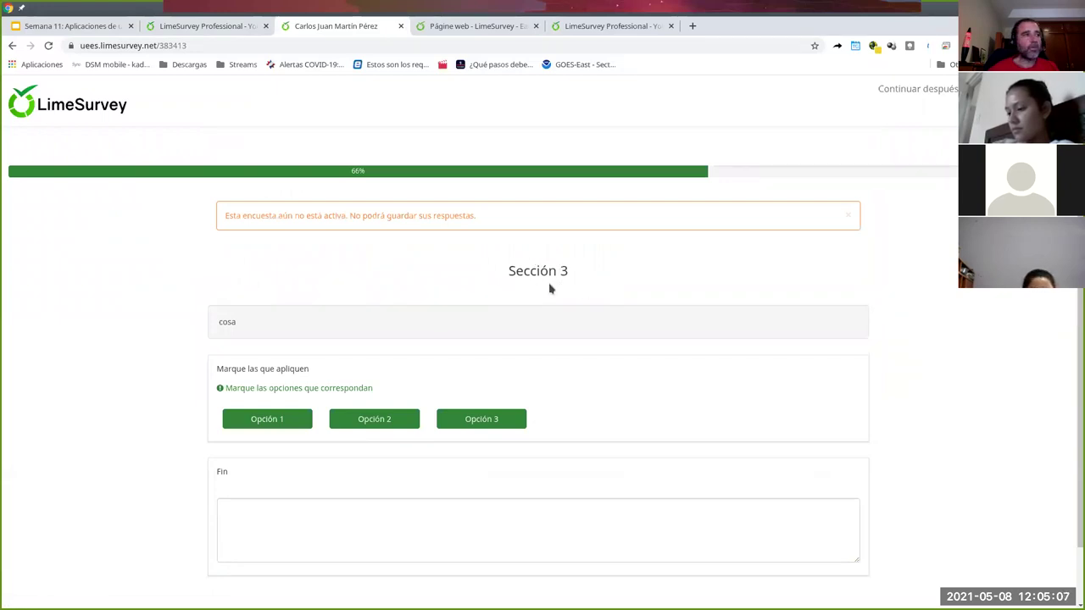
pyautogui.scroll(-1, 715, 404)
pyautogui.click(244, 575)
pyautogui.scroll(-2, 371, 435)
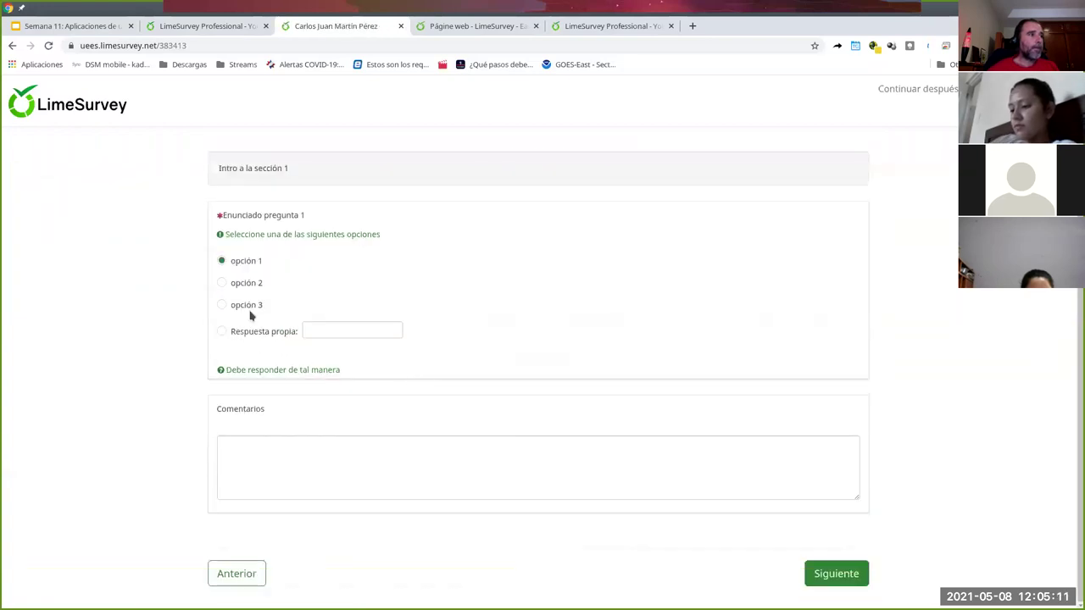
pyautogui.click(221, 283)
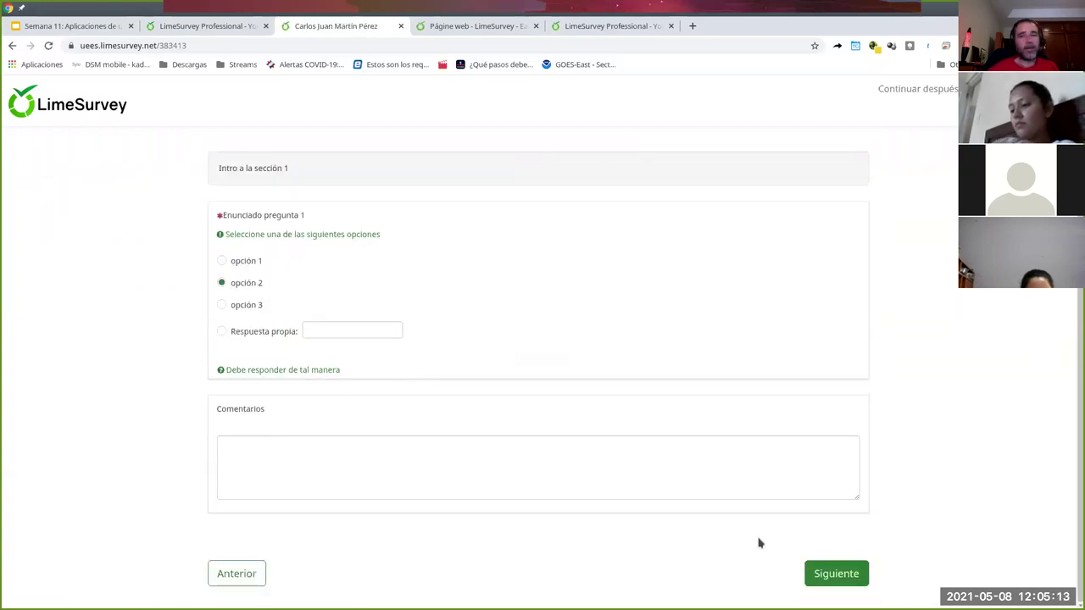
pyautogui.click(816, 574)
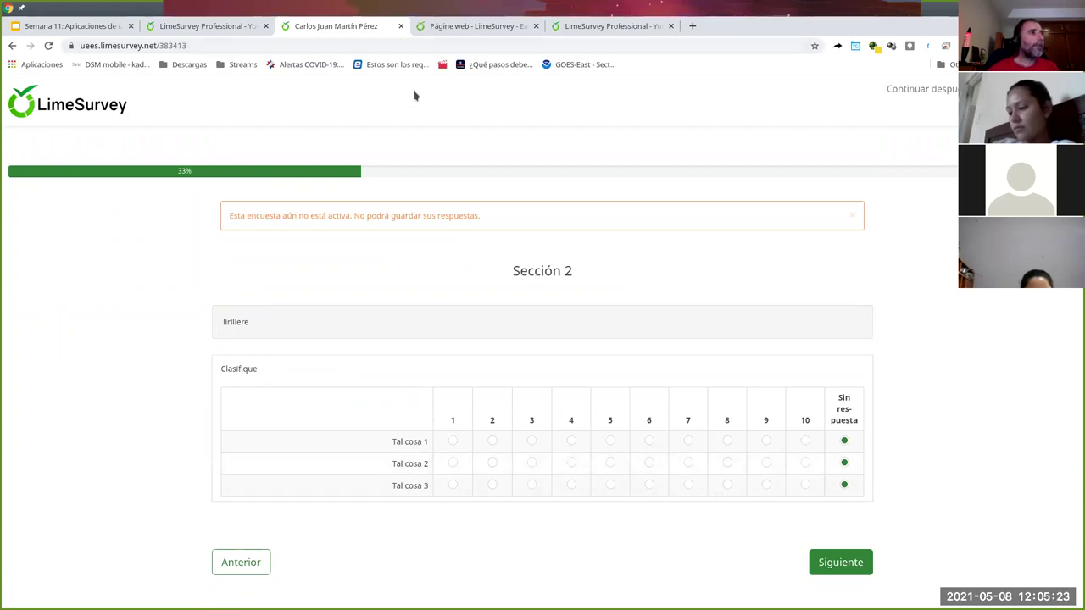
pyautogui.click(400, 27)
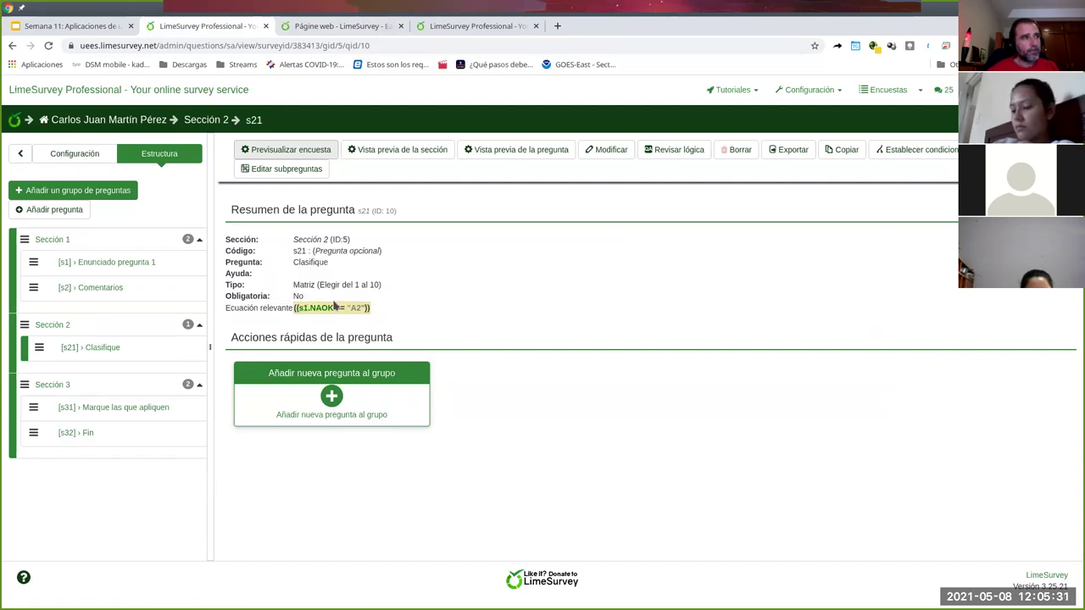
# - Add a second s21 condition: s2 Comentarios 'Mayor o Igual que' the constant 5
pyautogui.click(933, 155)
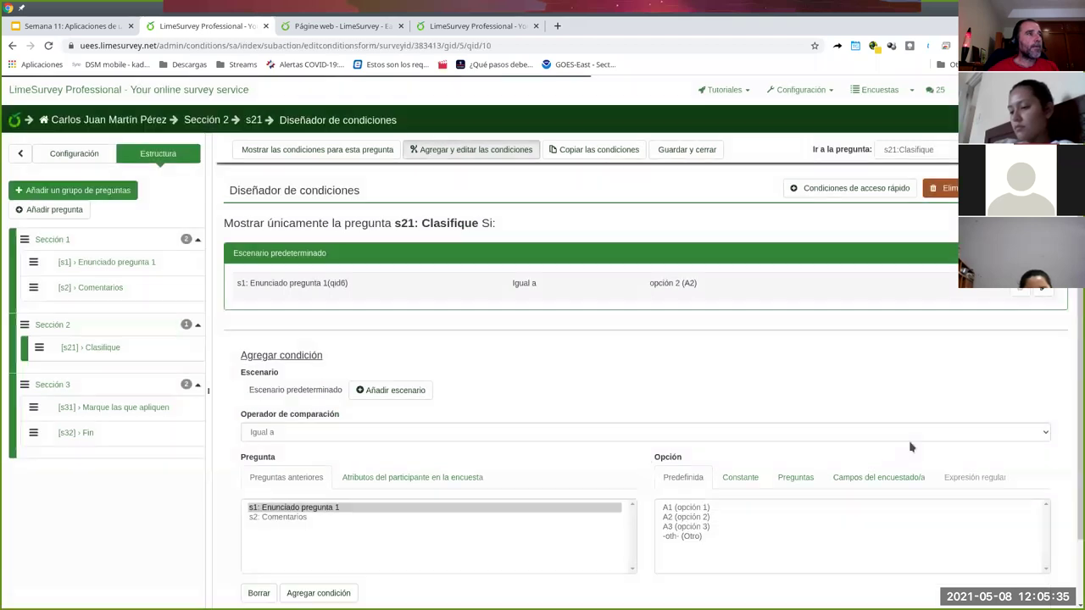
pyautogui.scroll(-1, 508, 467)
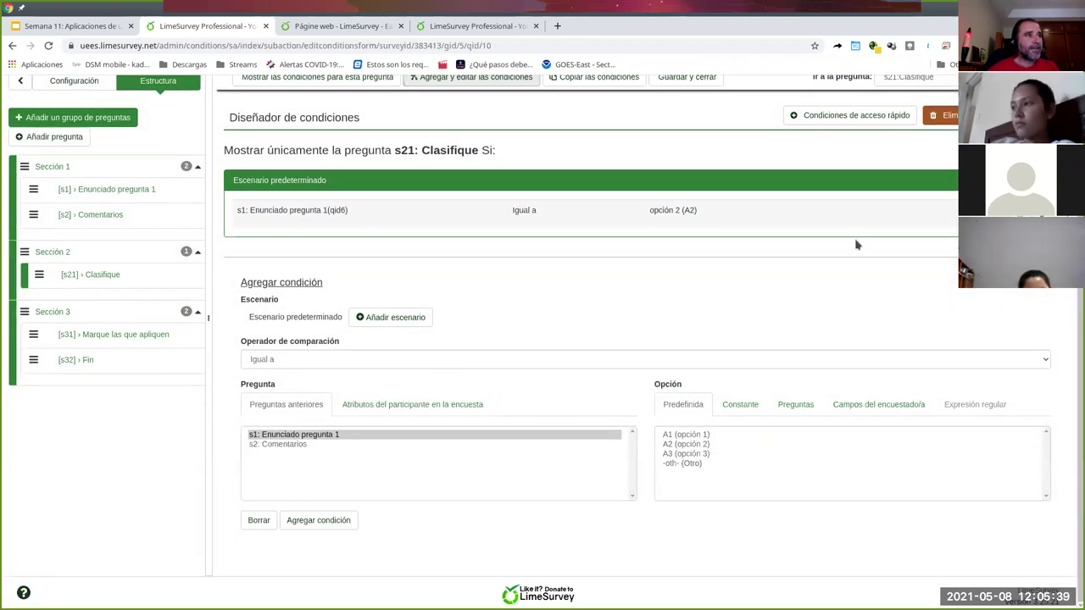
pyautogui.click(314, 359)
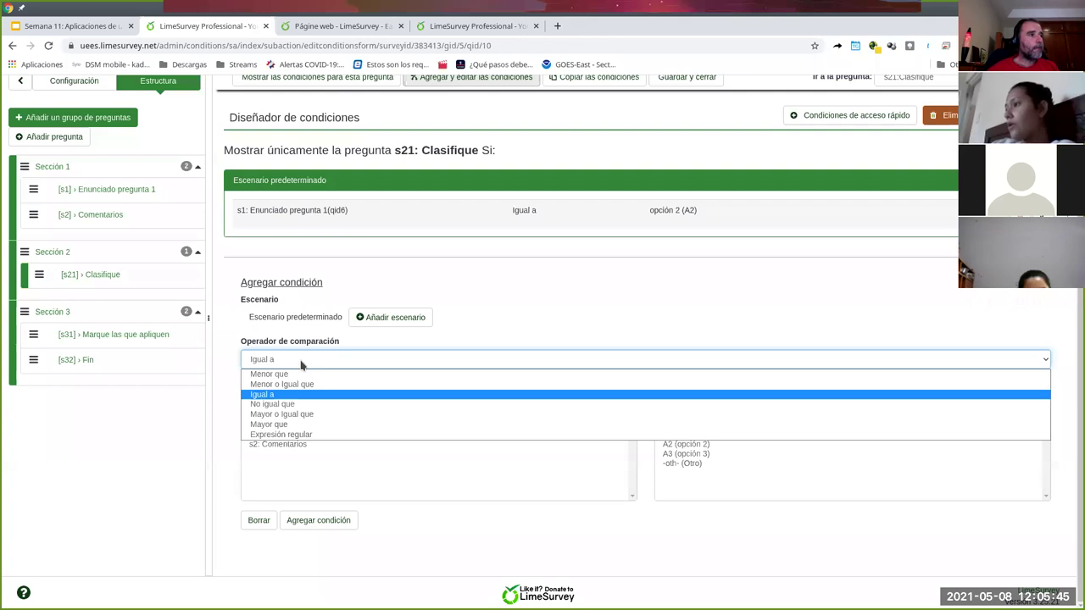
pyautogui.click(288, 415)
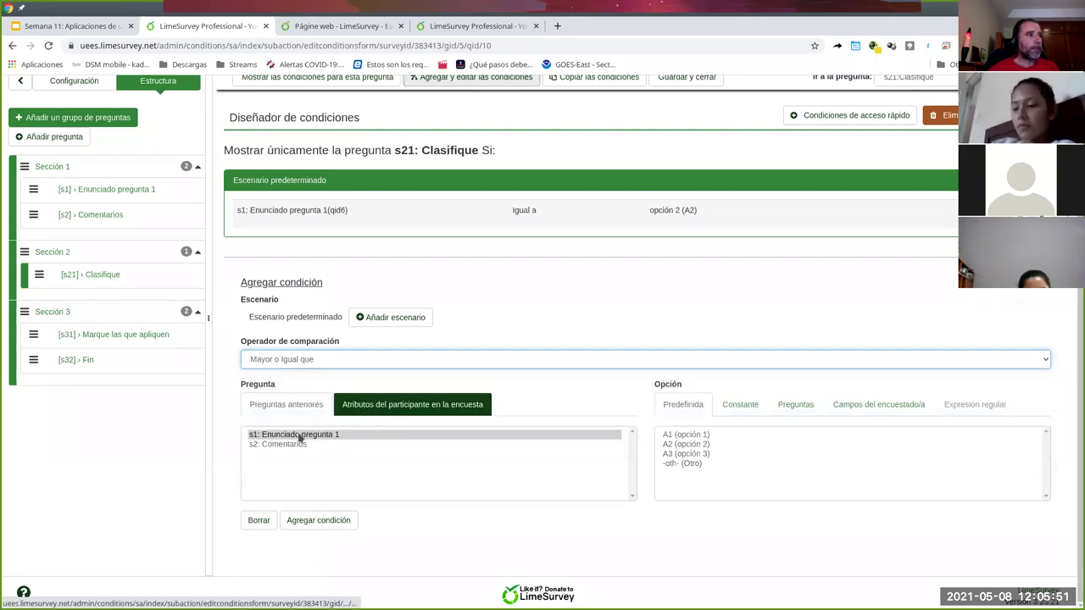
pyautogui.click(283, 448)
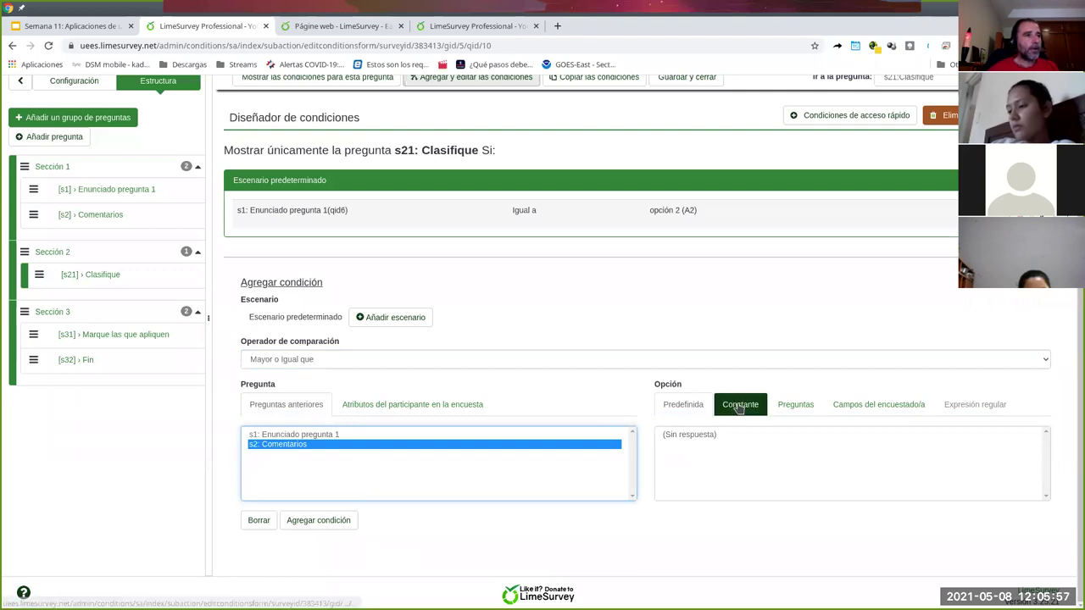
pyautogui.click(740, 406)
pyautogui.click(707, 449)
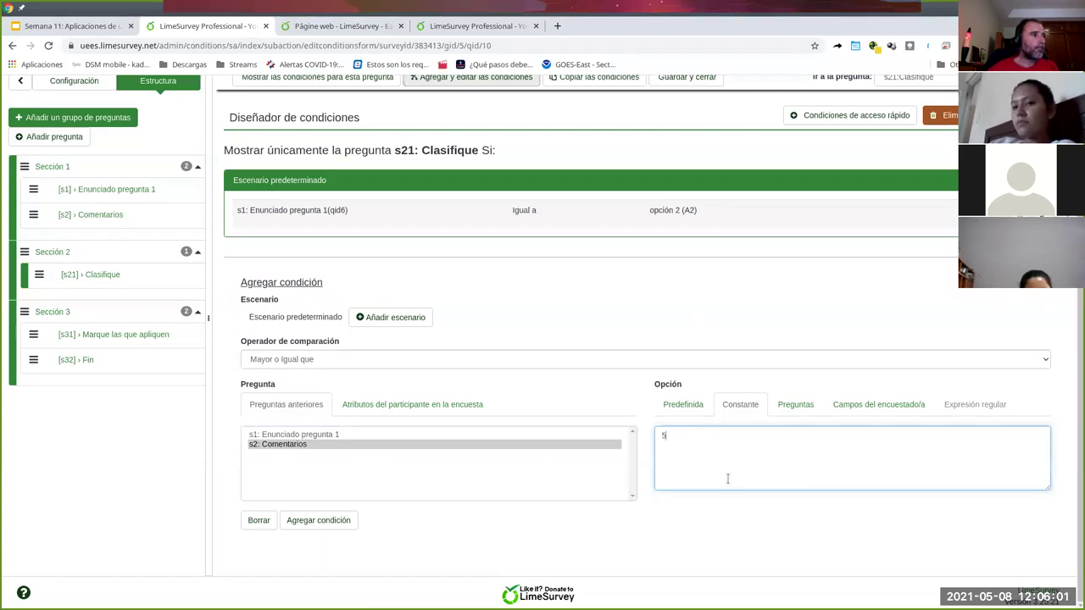
pyautogui.click(316, 520)
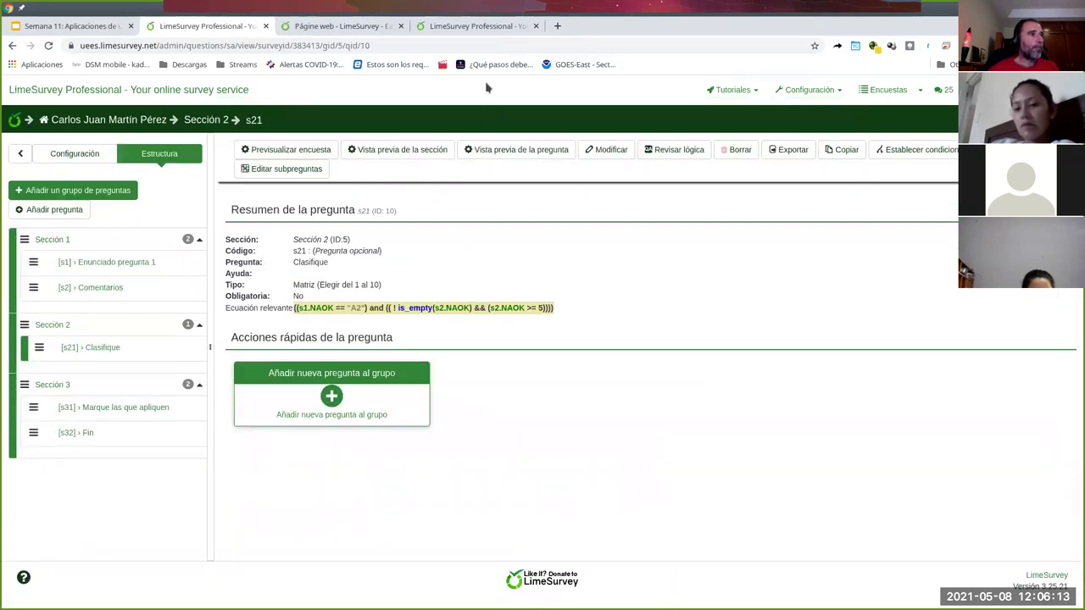
pyautogui.click(321, 153)
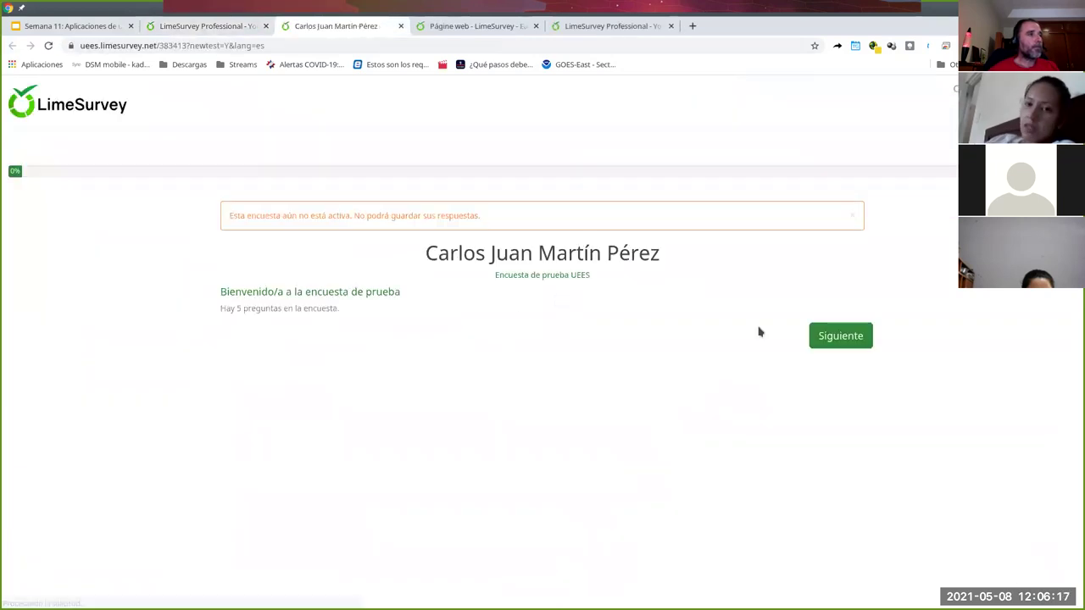
# - Start the survey preview and answer the first question with opción 2
pyautogui.click(826, 335)
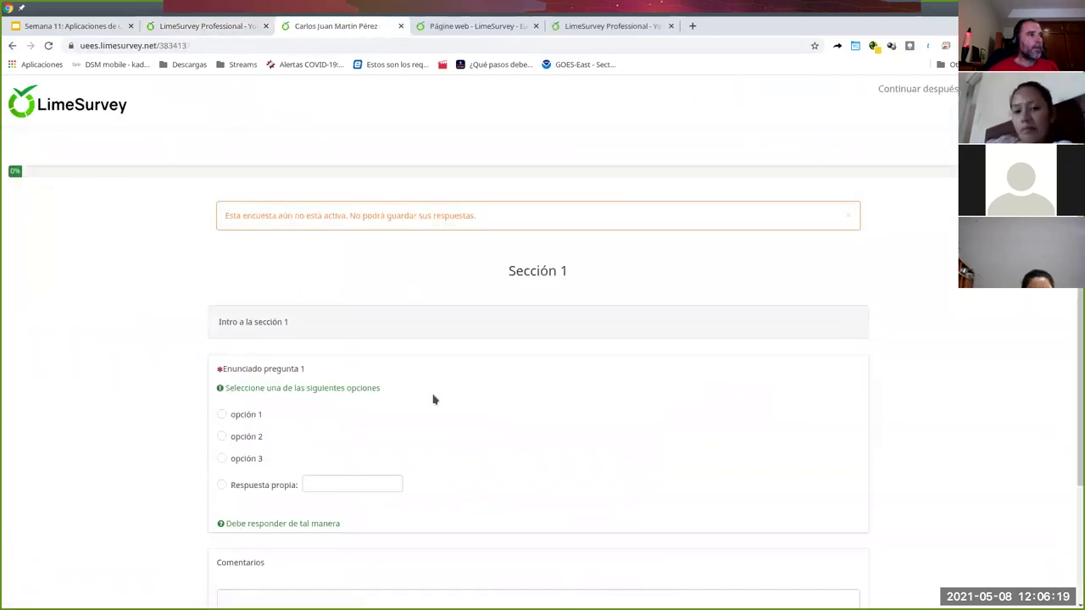
pyautogui.scroll(-2, 433, 399)
pyautogui.click(222, 283)
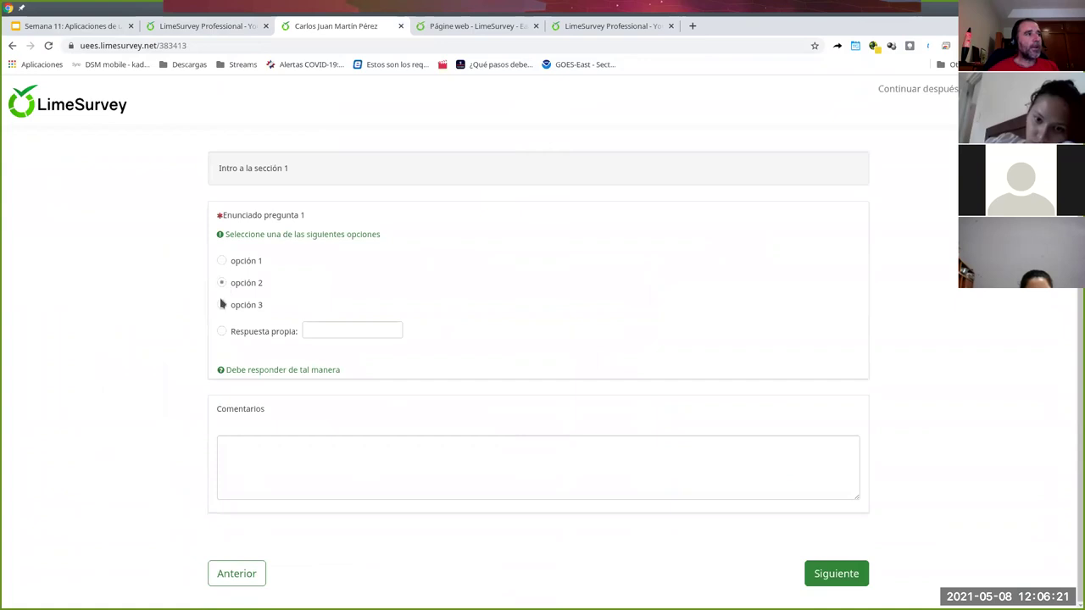
pyautogui.click(824, 574)
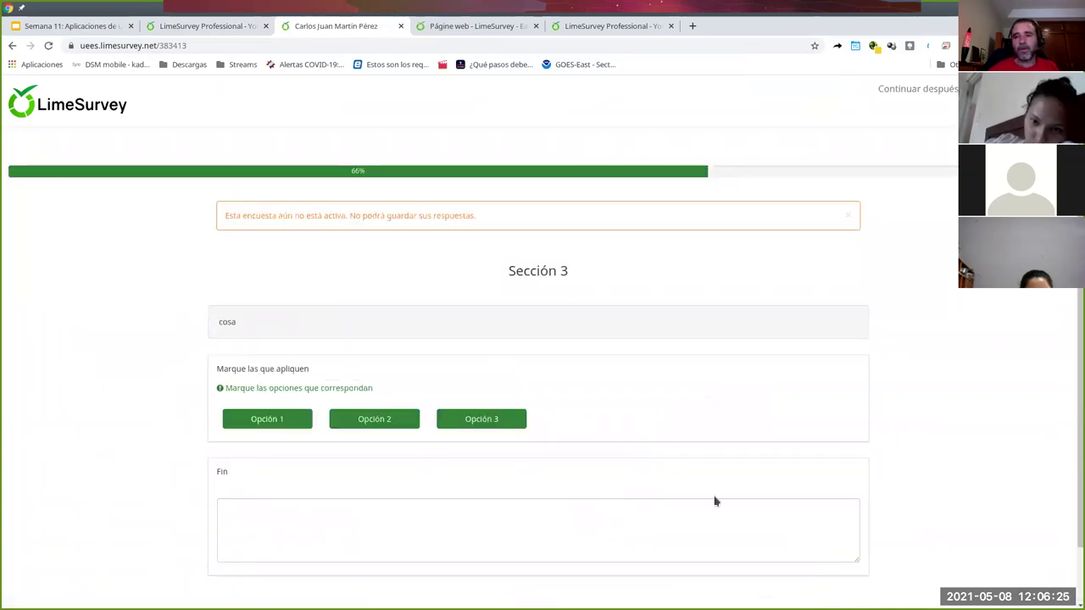
# - Go back, enter 10 in Comentarios, and advance to the Sección 2 rating grid
pyautogui.scroll(-1, 669, 503)
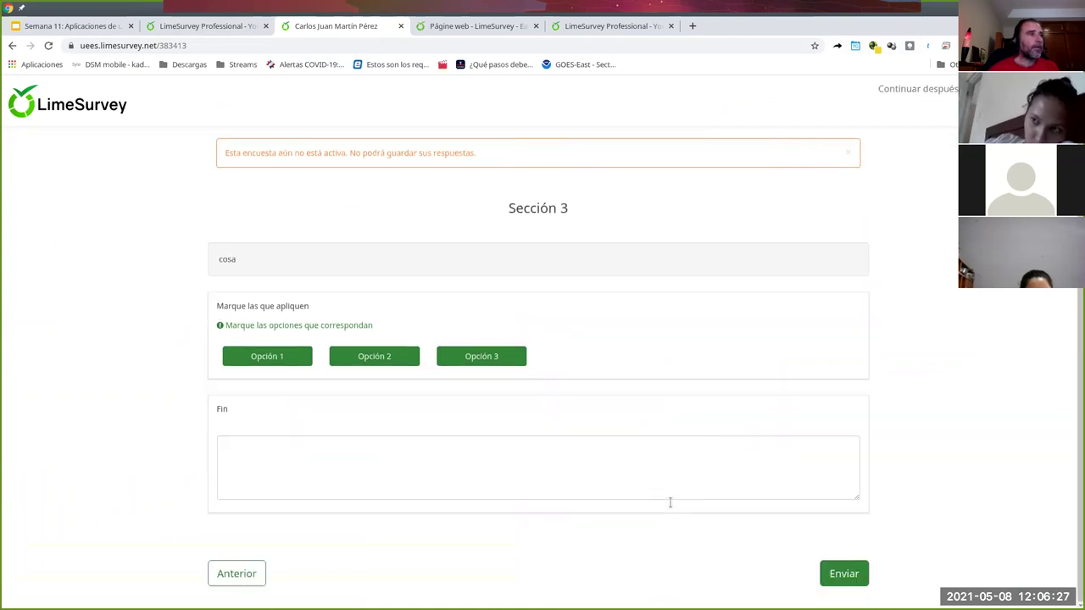
pyautogui.click(253, 575)
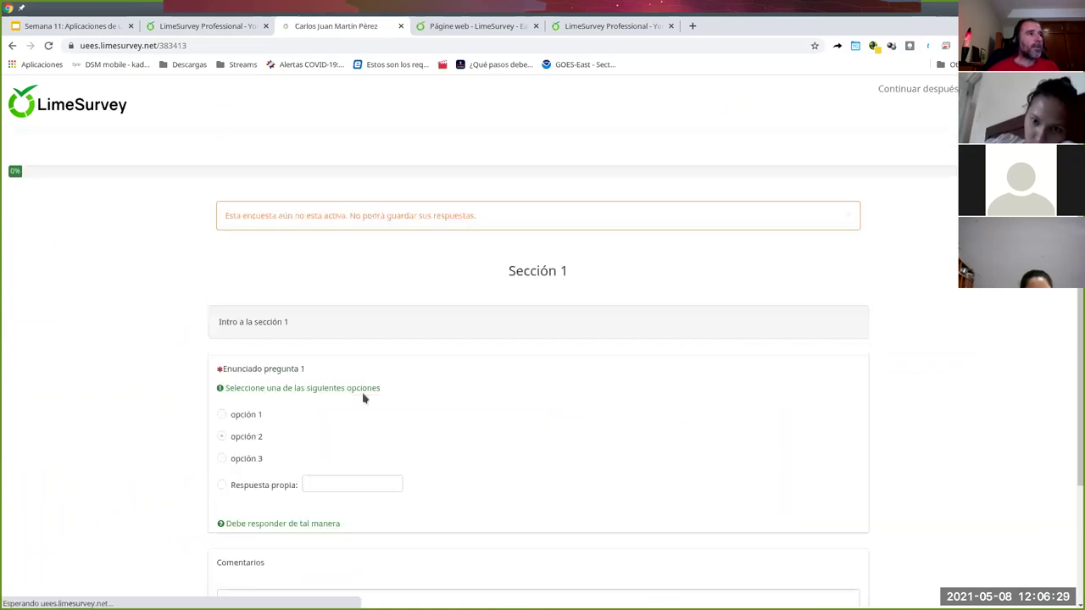
pyautogui.click(295, 507)
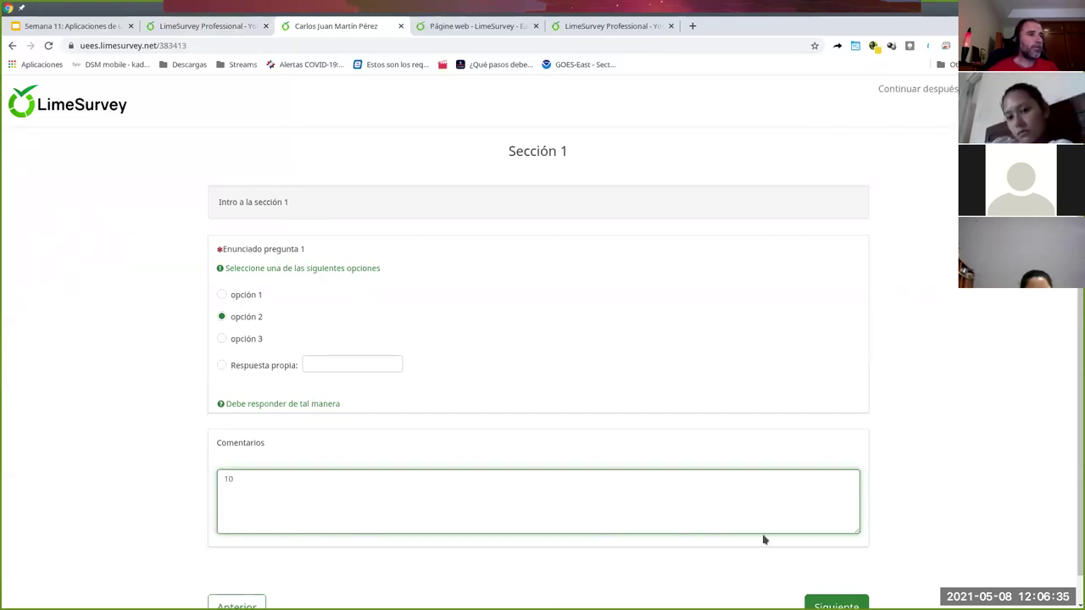
pyautogui.click(822, 603)
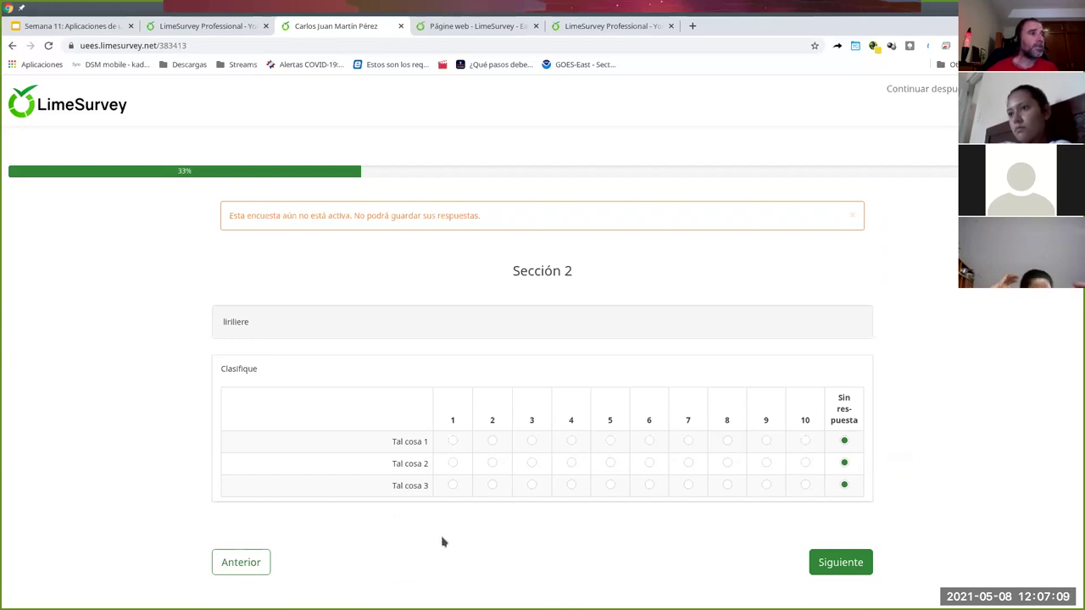
pyautogui.click(402, 26)
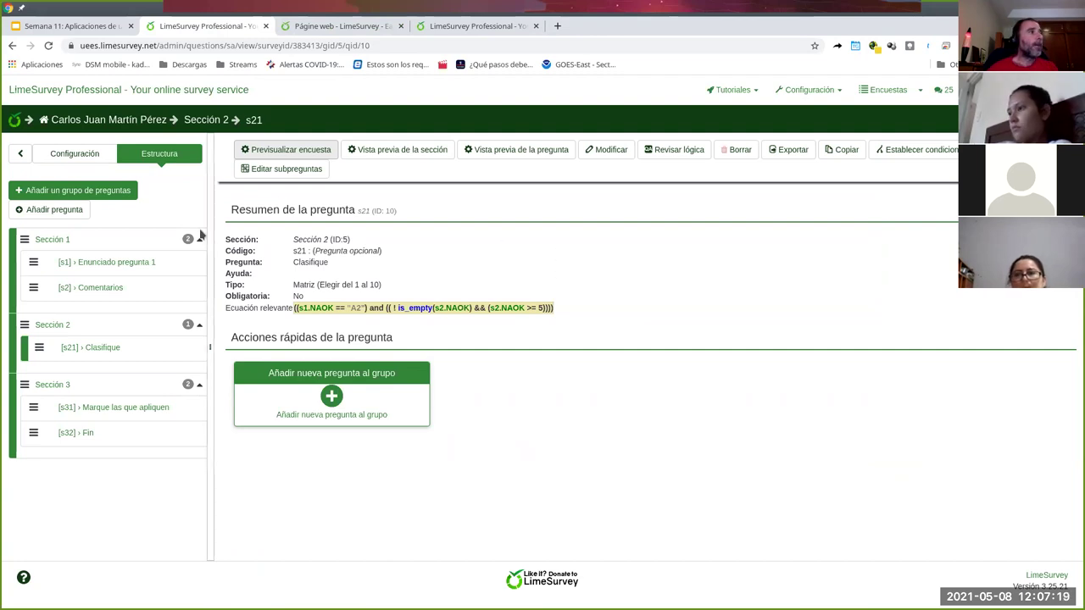
# - Open the survey's Resumen page from the Configuración menu and begin activating the survey
pyautogui.click(78, 156)
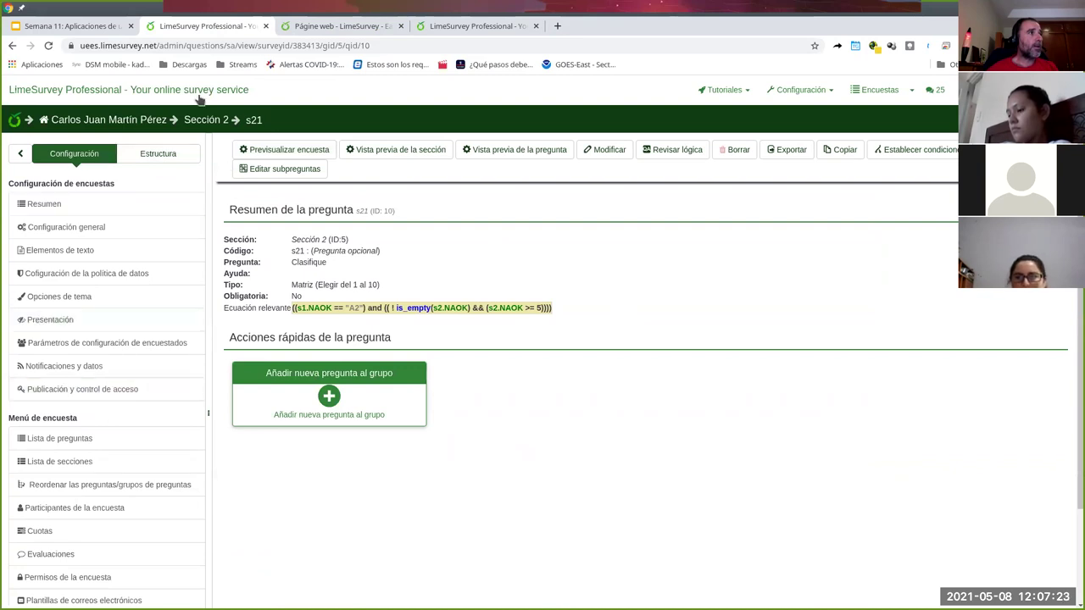
pyautogui.click(53, 204)
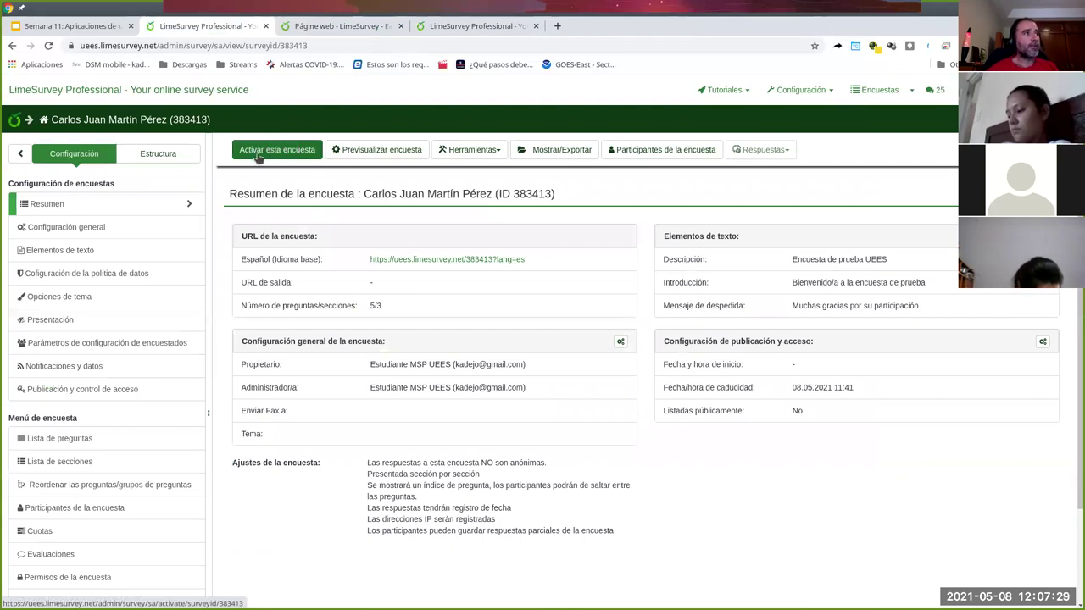
pyautogui.click(276, 151)
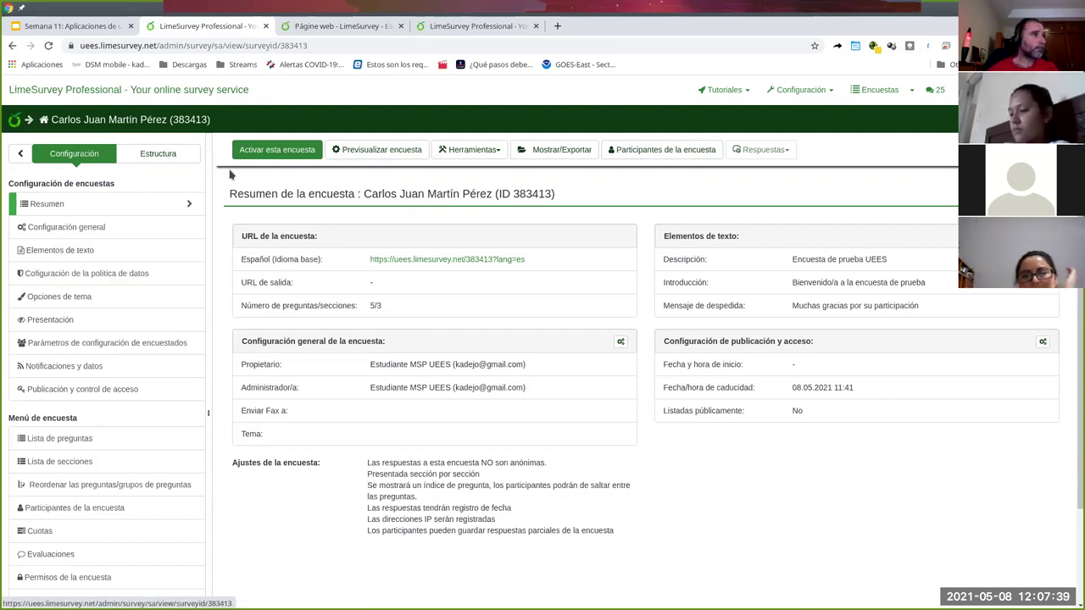
pyautogui.click(277, 150)
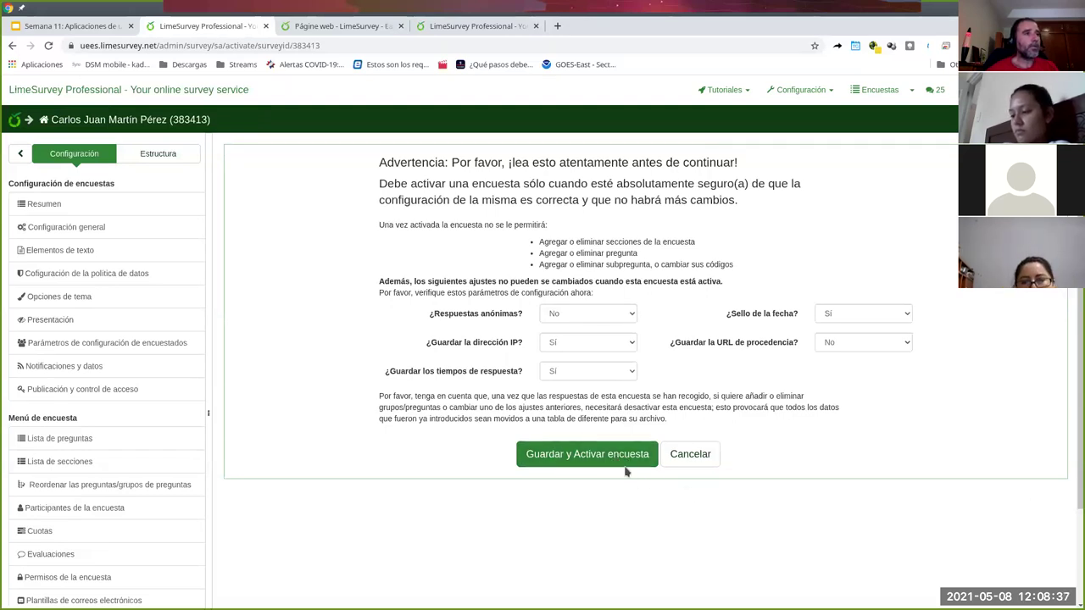
# - Activate the survey with 'Guardar y Activar encuesta', keeping responses non-anonymized with IP, timings and date stamp
pyautogui.click(632, 455)
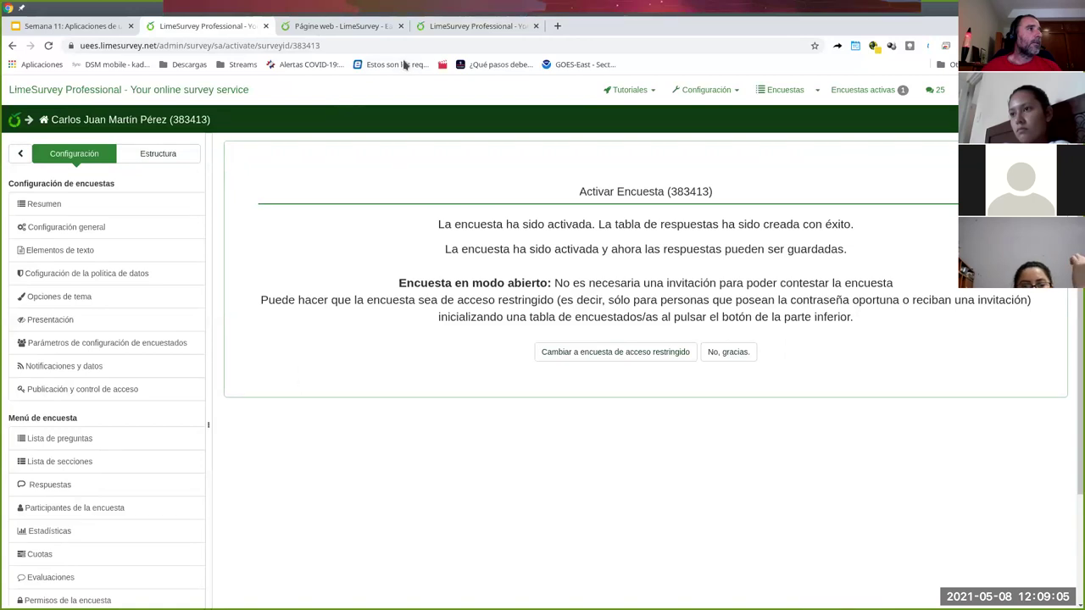
# - Close the LimeSurvey homepage tab and keep the survey in open-access mode with 'No, gracias'
pyautogui.click(391, 28)
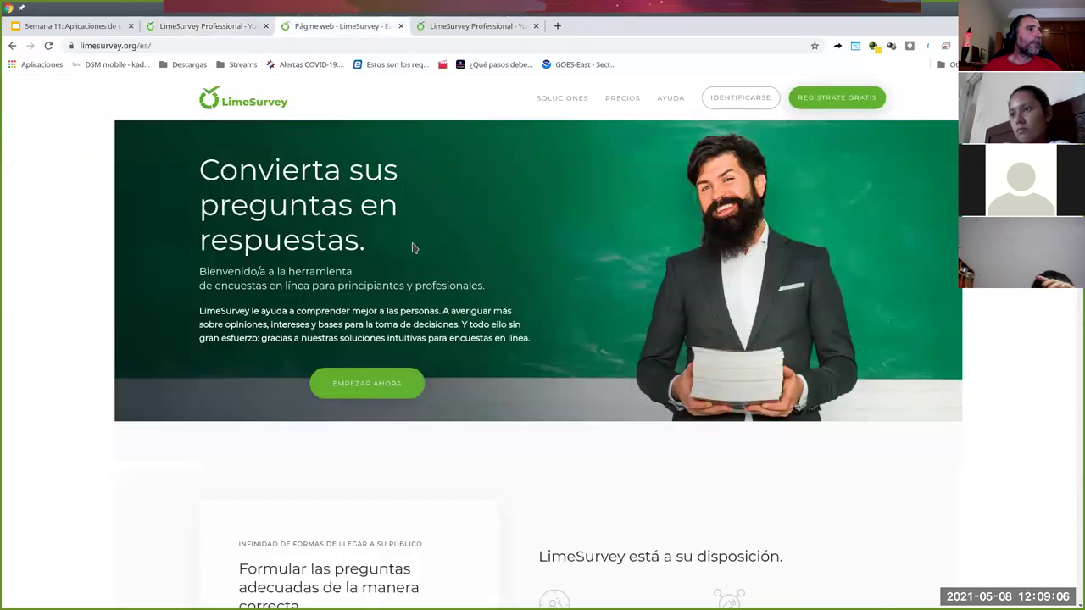
pyautogui.click(400, 26)
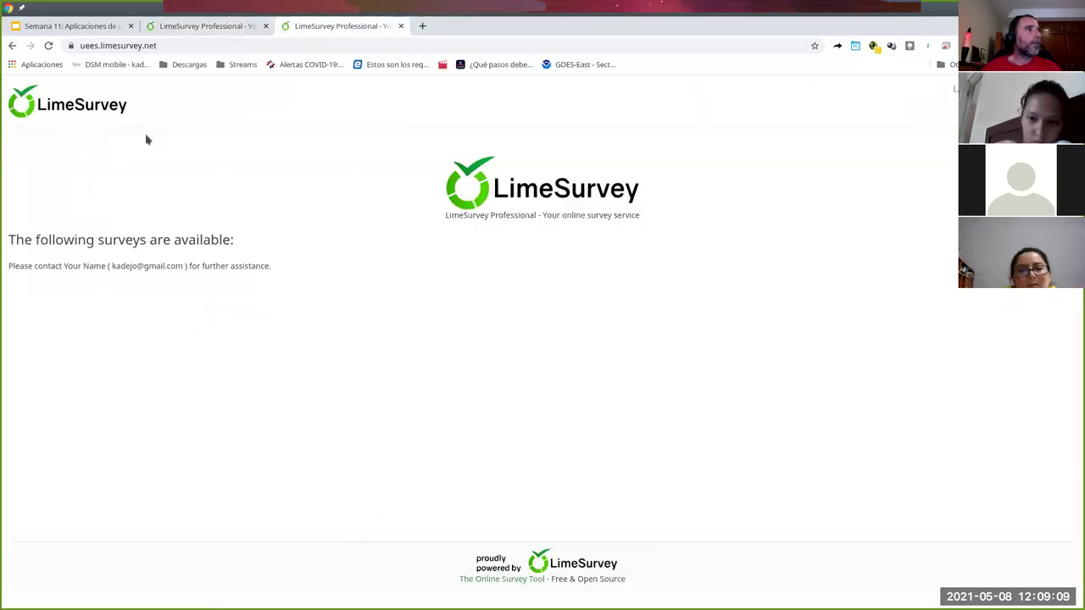
pyautogui.click(48, 46)
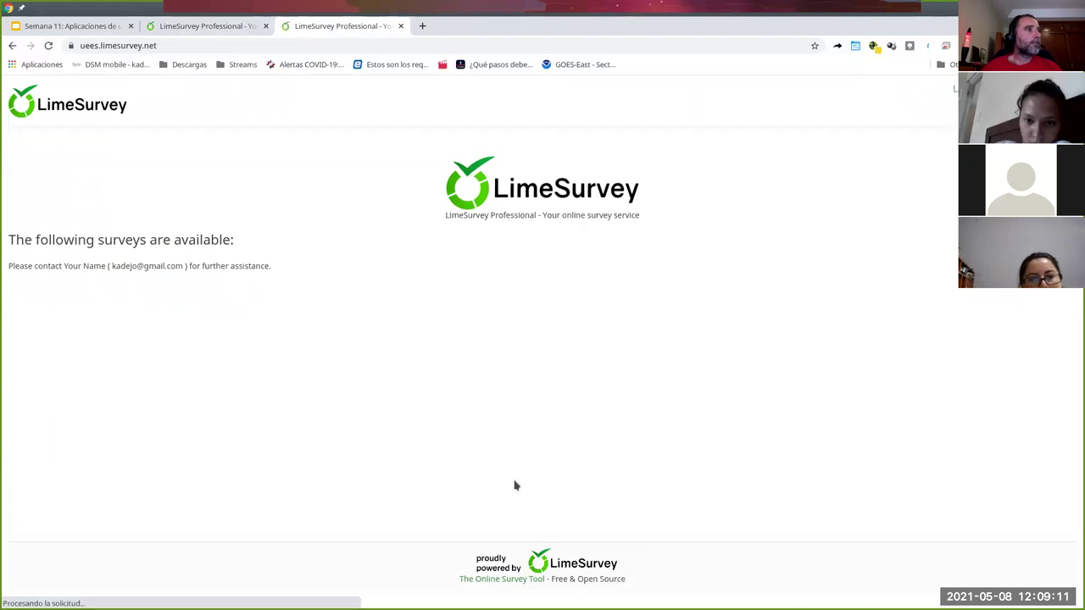
pyautogui.click(222, 27)
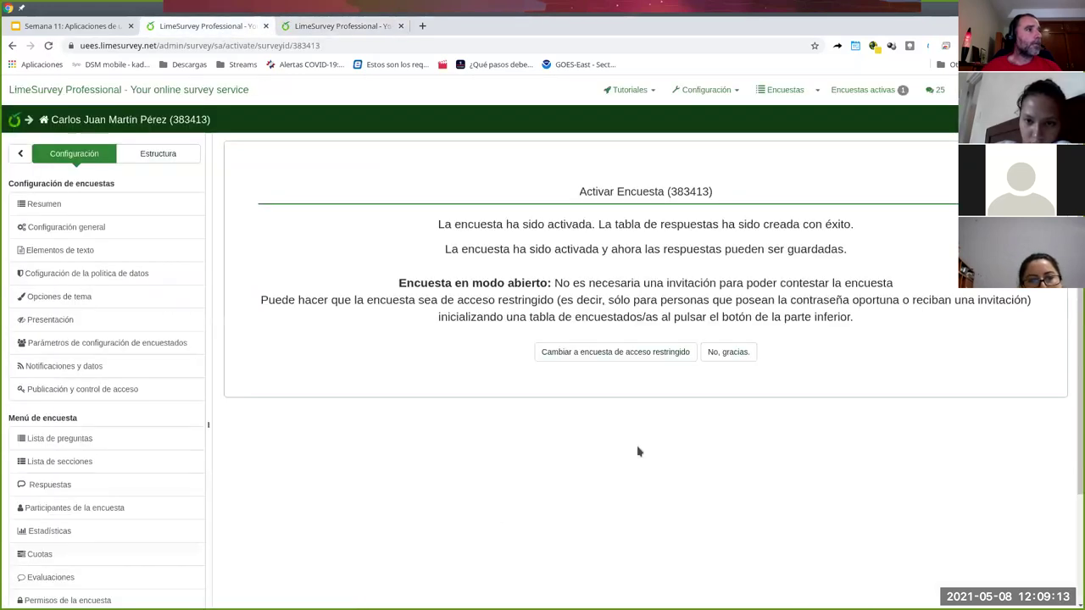
pyautogui.click(727, 355)
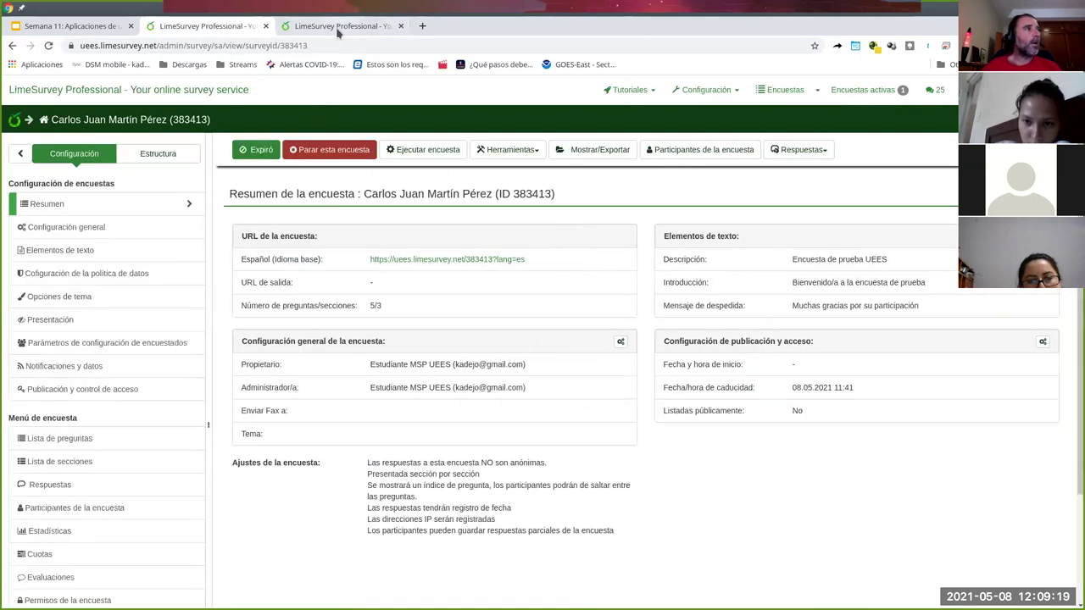
# - Reload the public survey list to confirm the survey is live, then return to admin
pyautogui.click(339, 25)
pyautogui.click(48, 46)
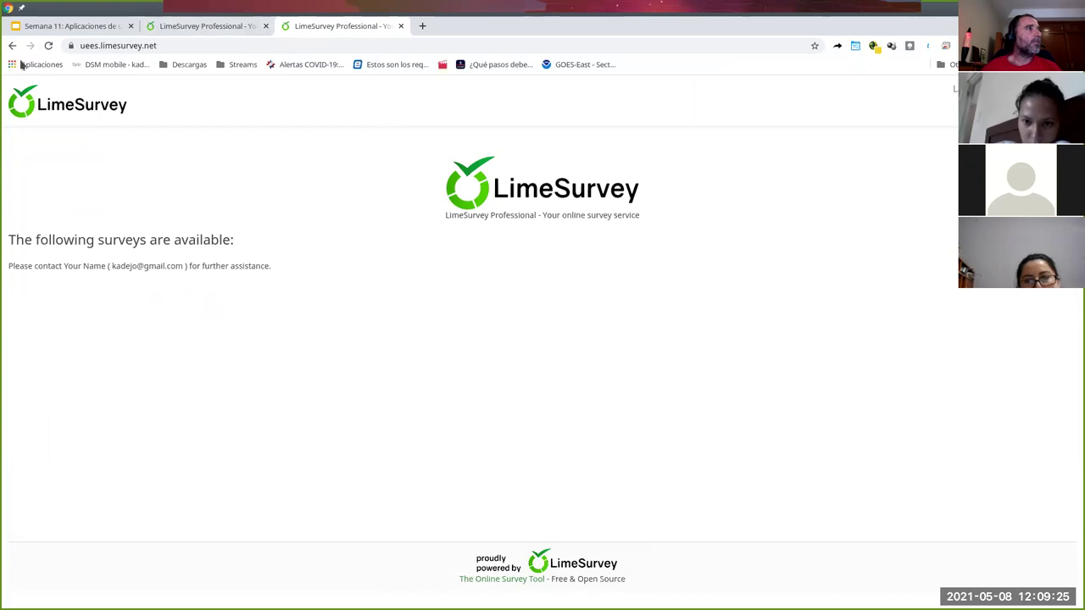
pyautogui.click(49, 46)
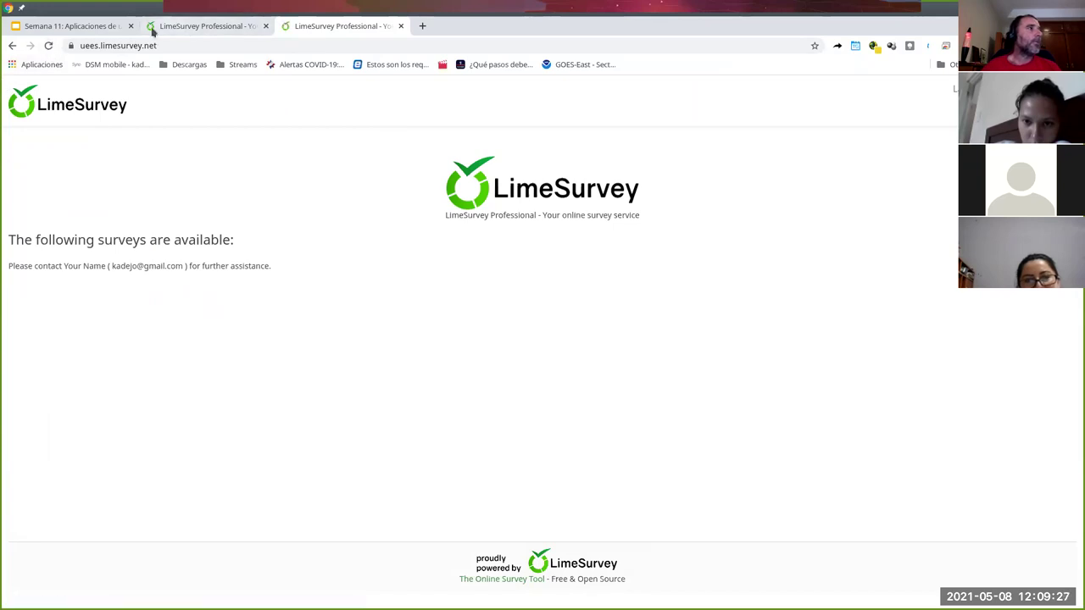
pyautogui.click(208, 29)
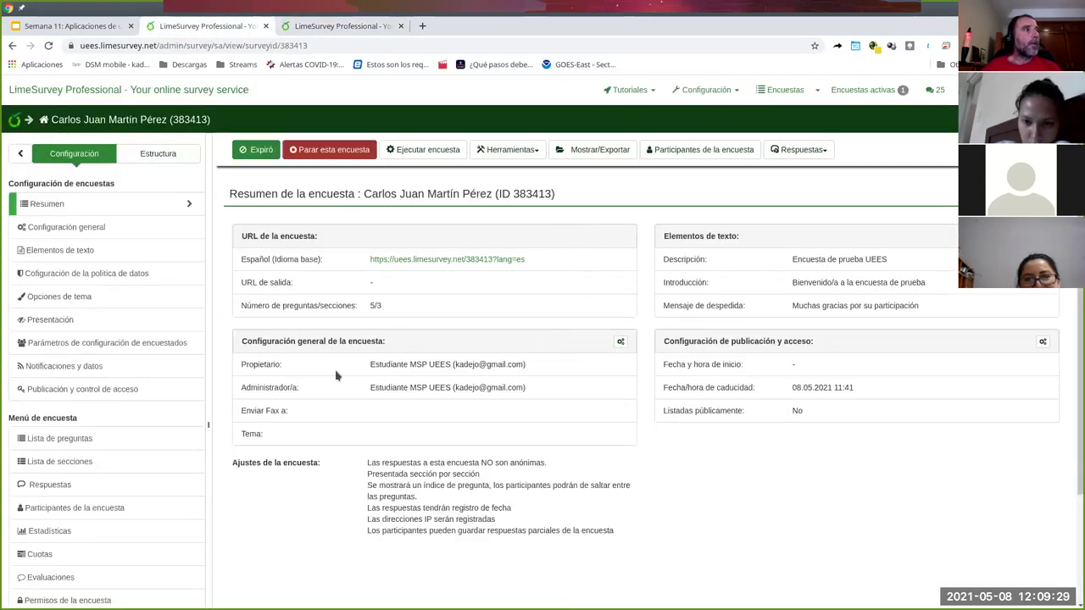
# - Clear the 08.05.2021 11:41 expiration date in the survey's publication settings
pyautogui.click(254, 152)
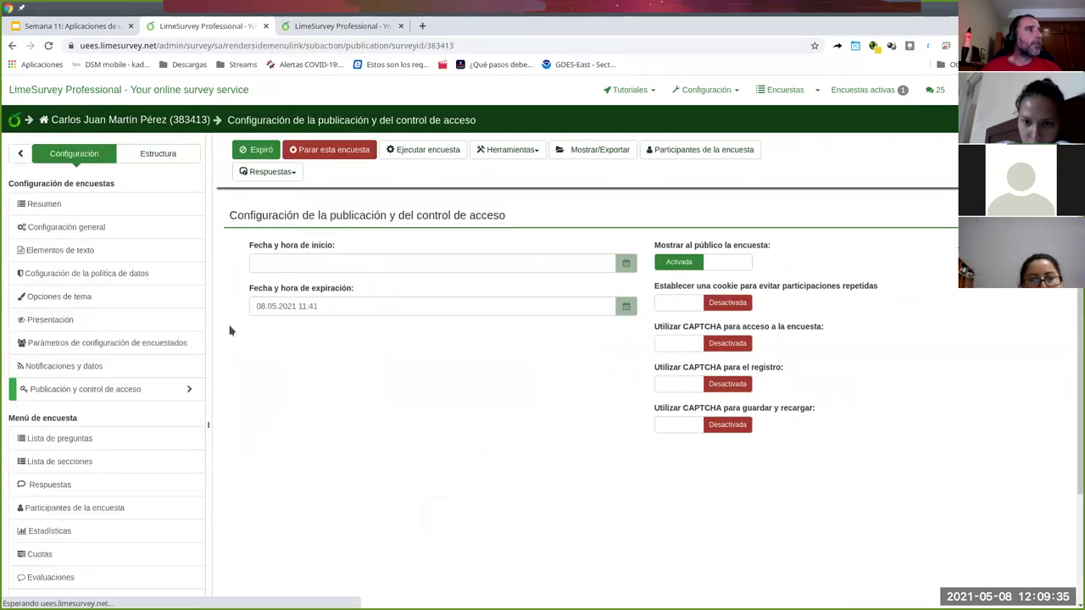
pyautogui.click(336, 308)
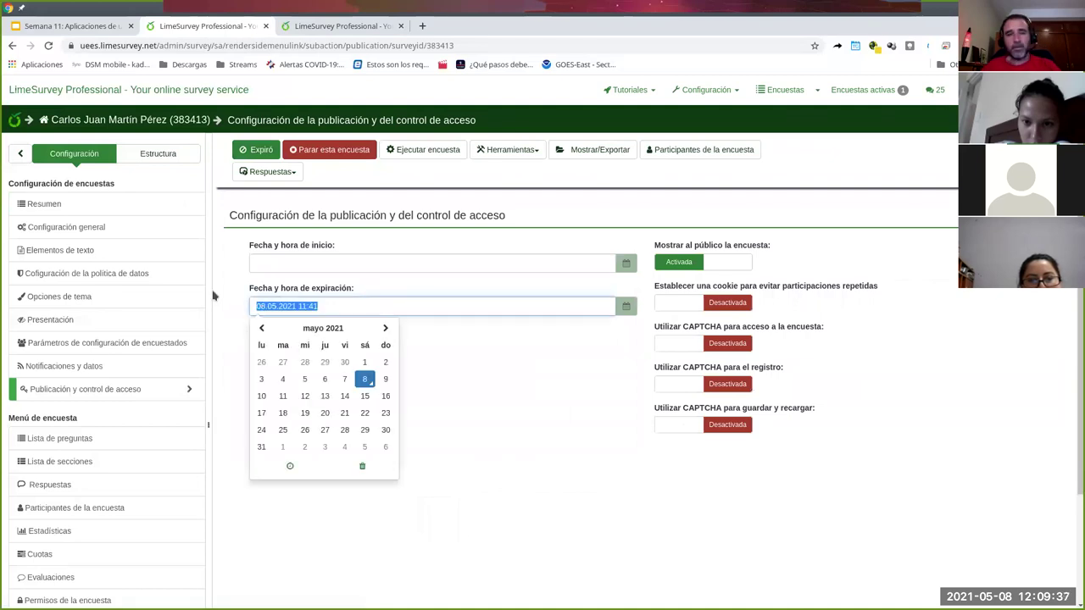
pyautogui.press('BackSpace')
pyautogui.click(486, 412)
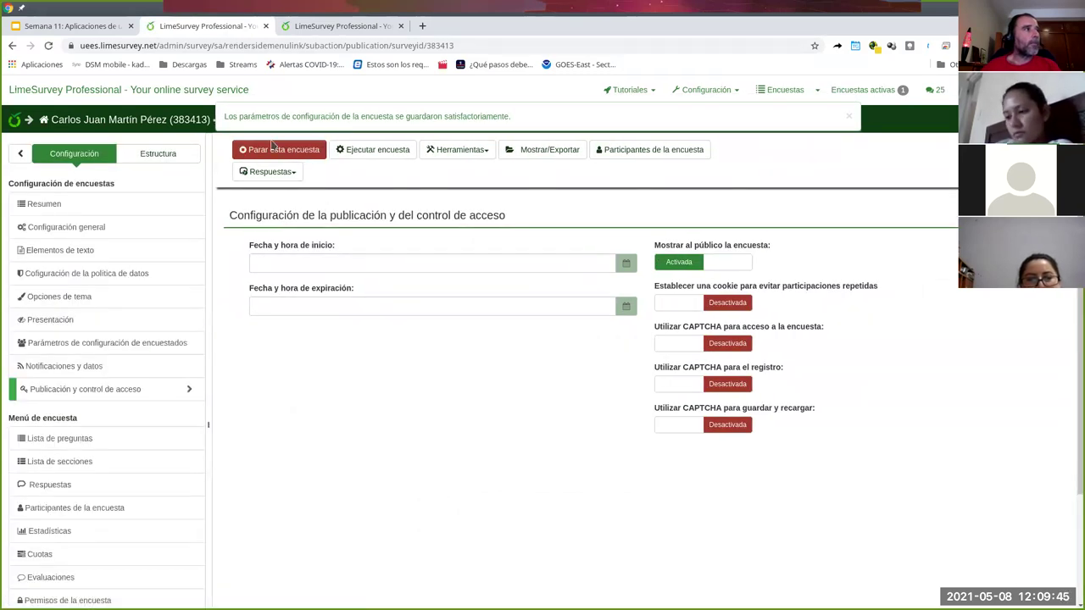
pyautogui.click(291, 157)
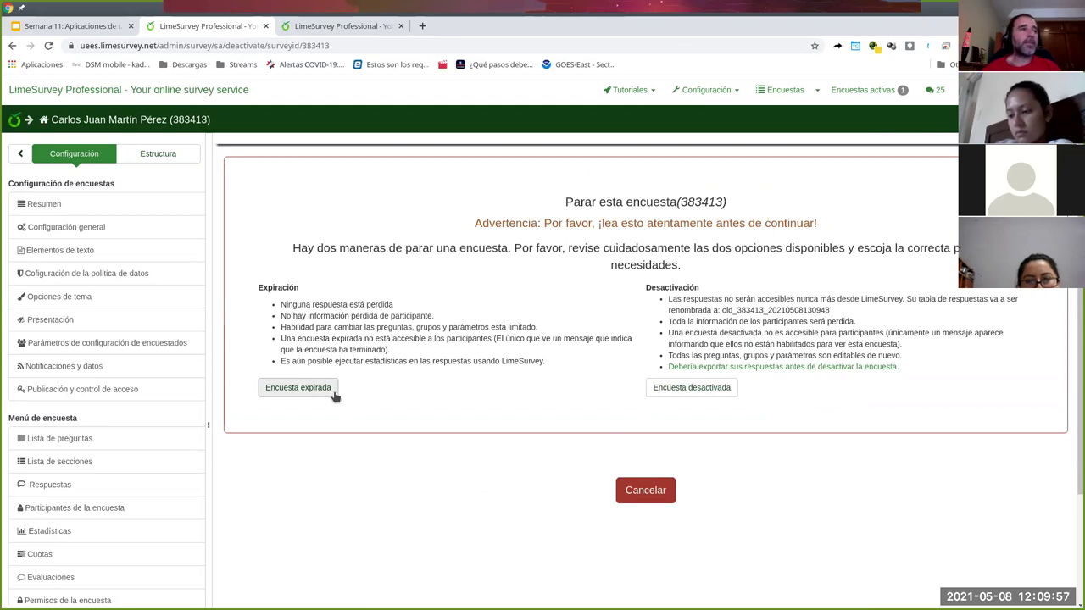
# - Cancel stopping survey 383413 and reload the public list so it appears as active
pyautogui.click(636, 490)
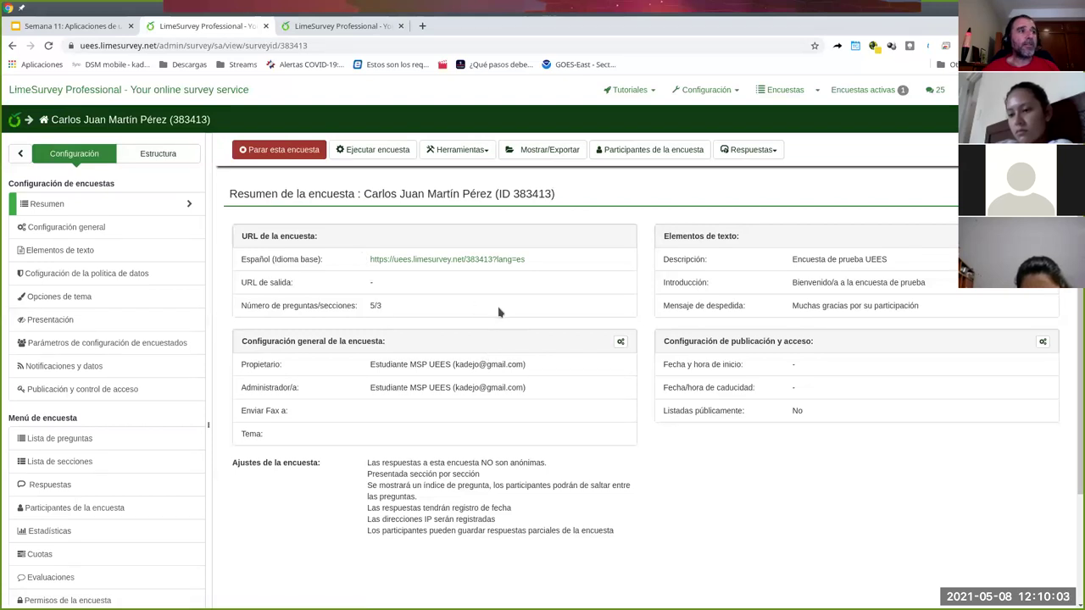
pyautogui.click(312, 28)
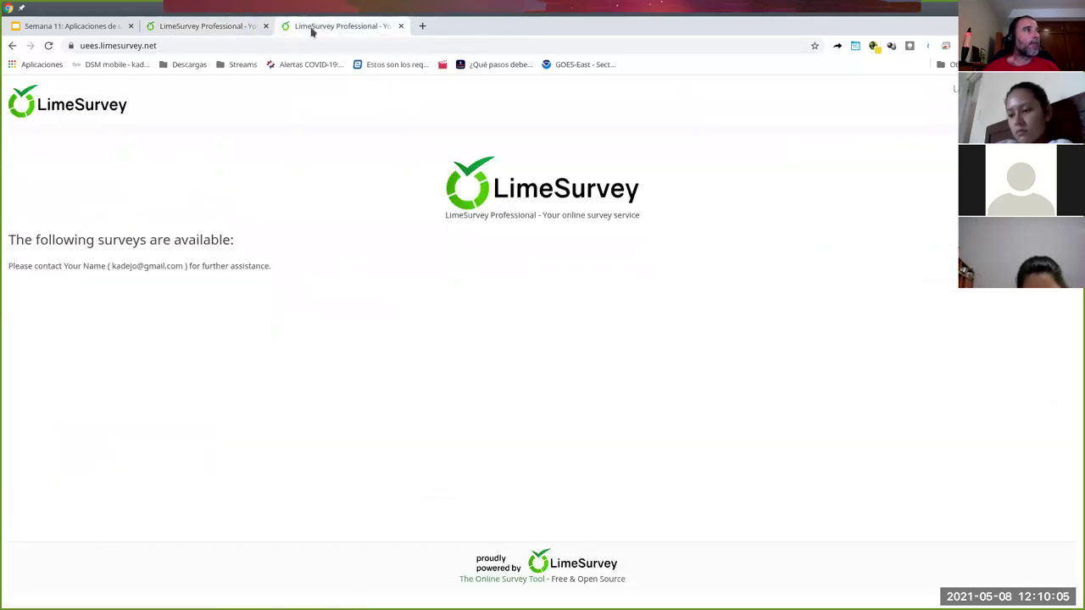
pyautogui.click(48, 46)
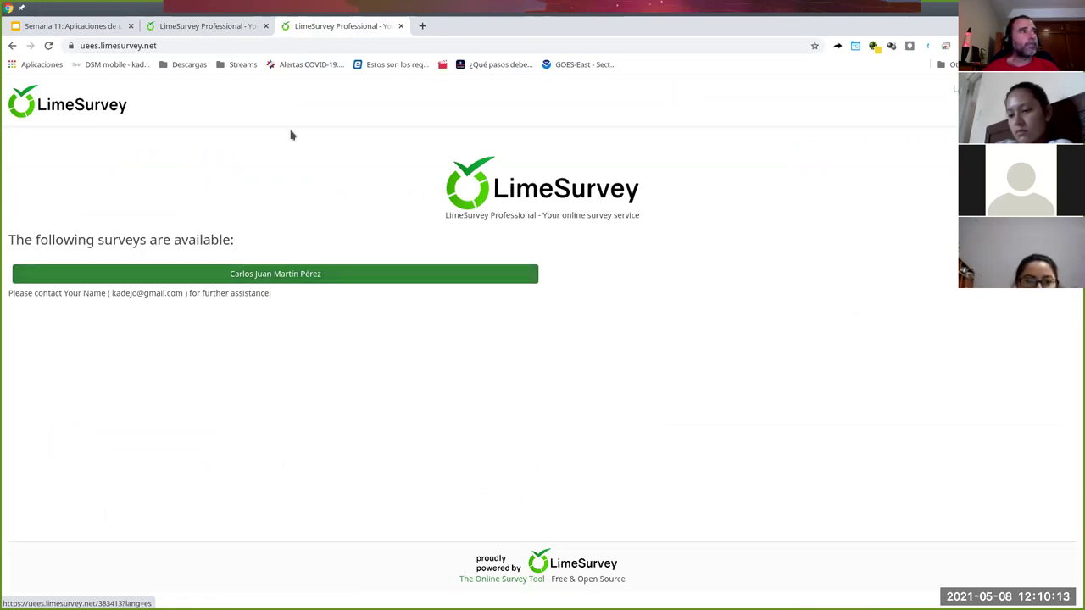
pyautogui.click(226, 26)
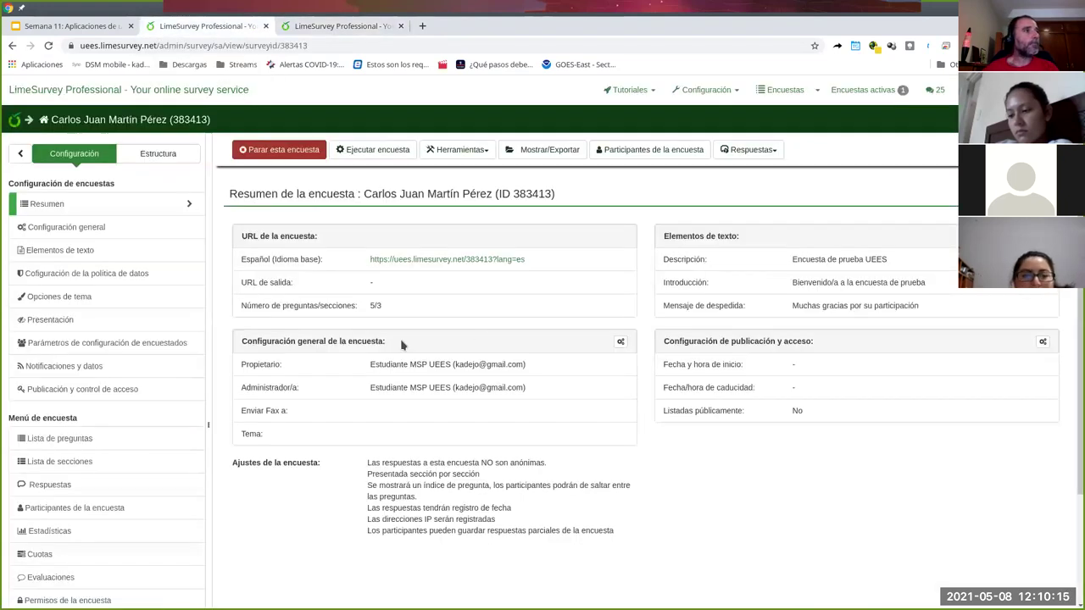
# - Copy the survey's public link address
pyautogui.moveTo(531, 268); pyautogui.dragTo(371, 269)
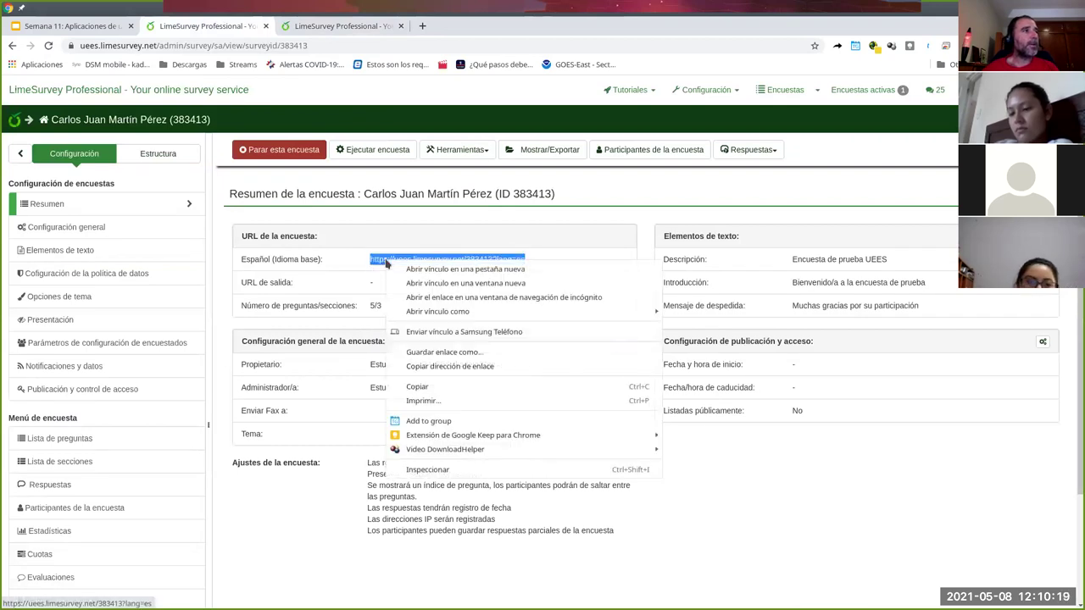
pyautogui.rightClick(385, 262)
pyautogui.click(439, 367)
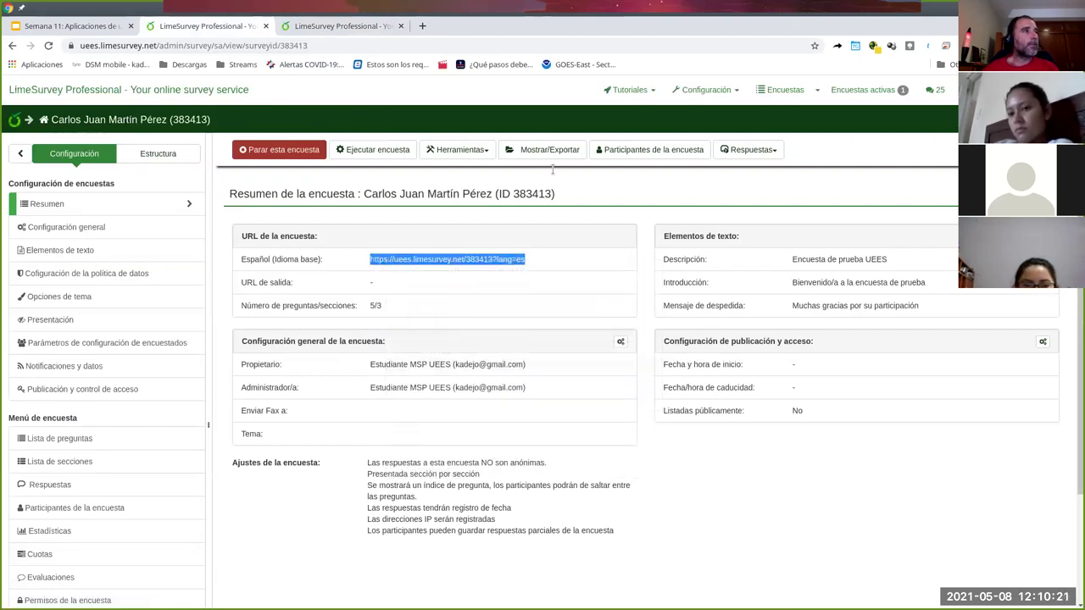
# - Open the survey from the public list, step back through its pages, and close that tab
pyautogui.click(336, 26)
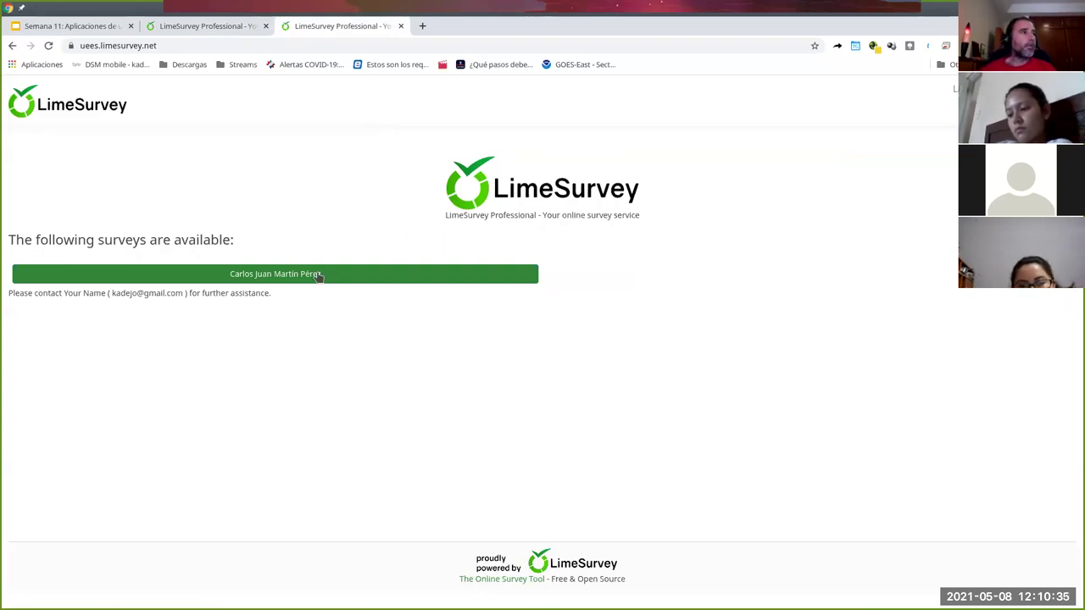
pyautogui.click(289, 274)
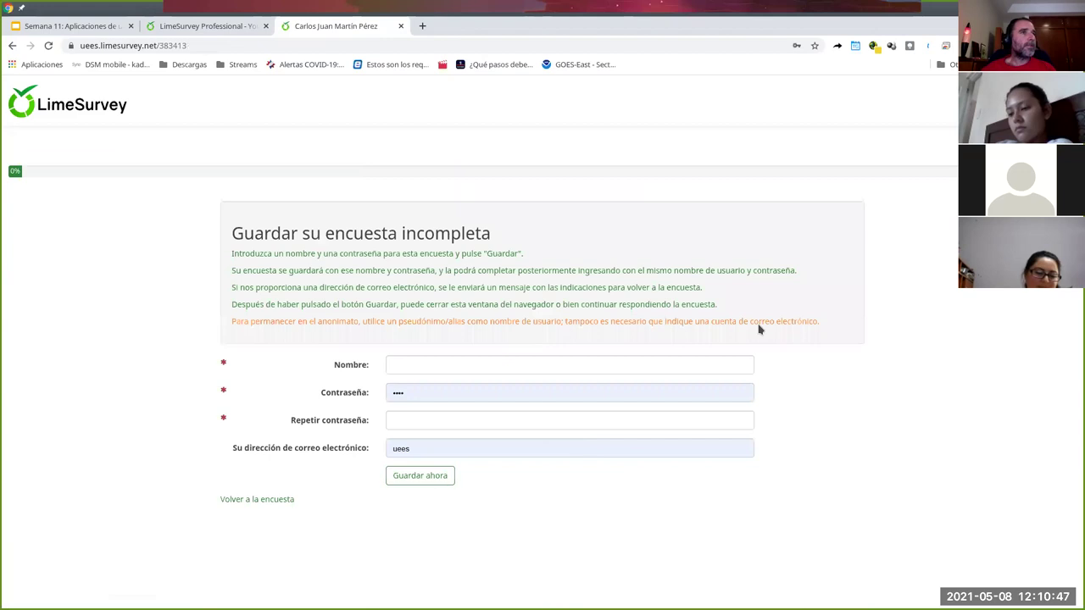
pyautogui.click(270, 500)
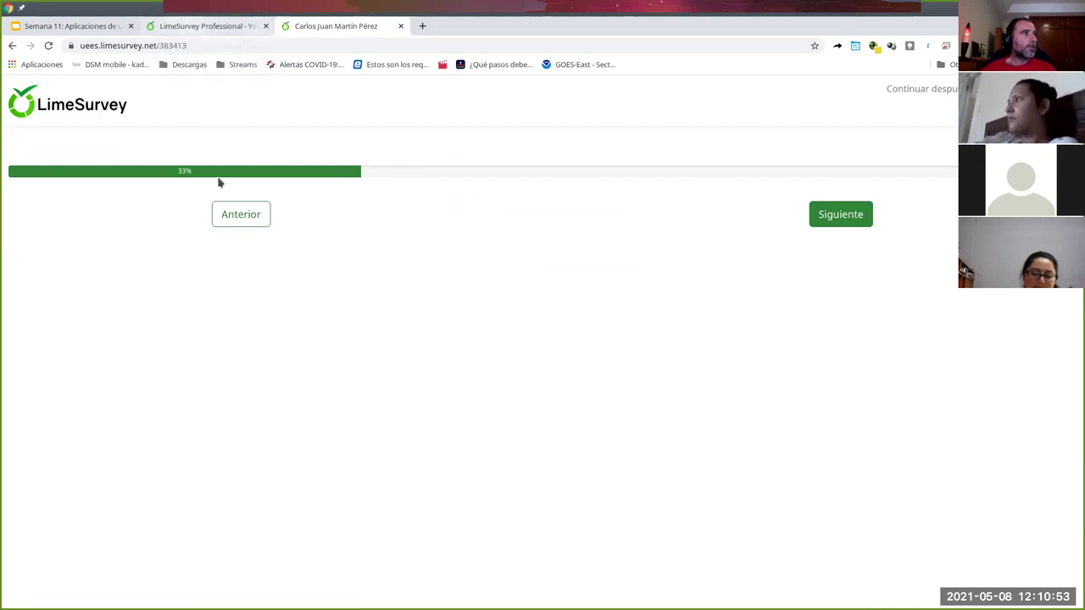
pyautogui.click(251, 219)
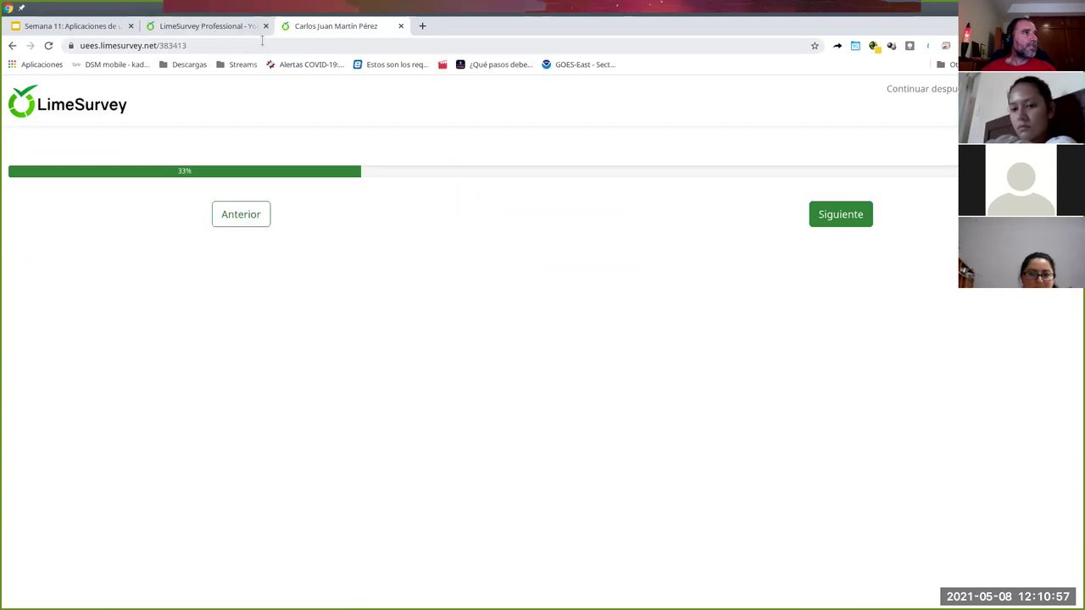
pyautogui.click(402, 26)
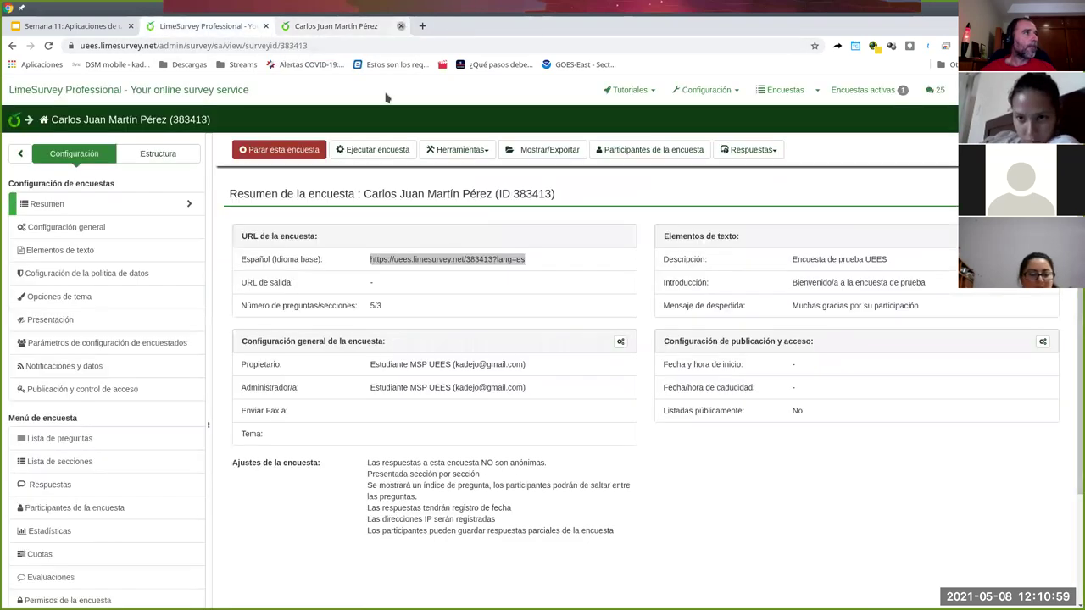
# - Run the survey and answer the first question with opción 1
pyautogui.click(365, 150)
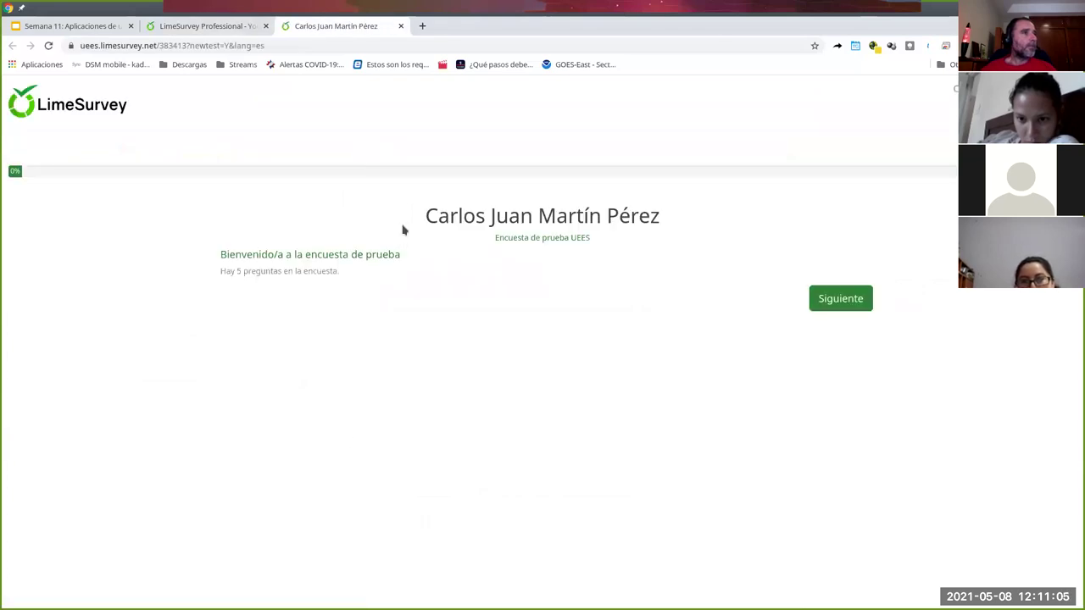
pyautogui.click(831, 299)
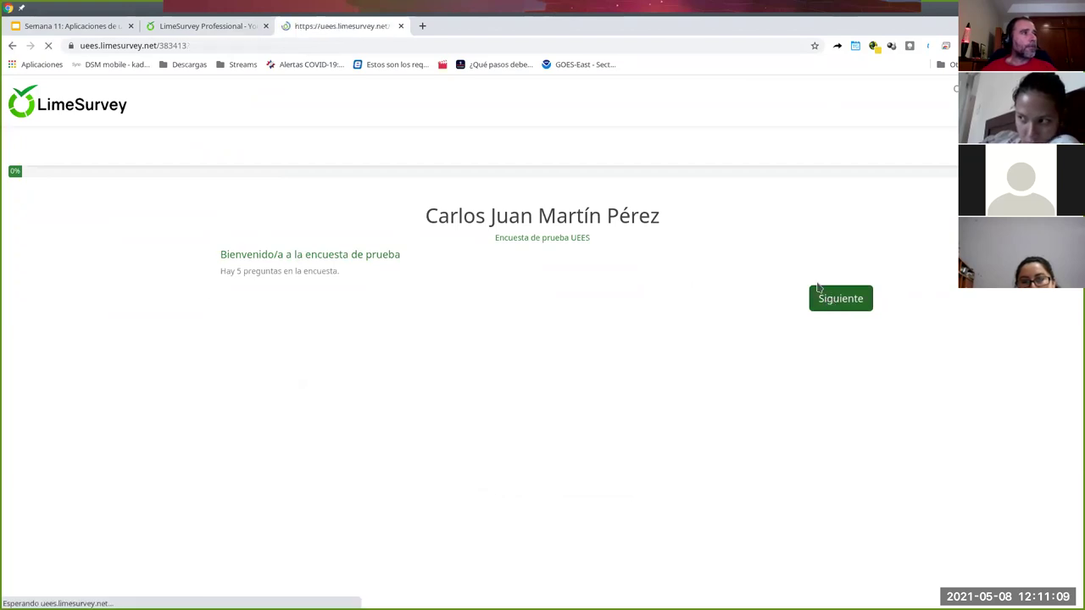
pyautogui.click(233, 374)
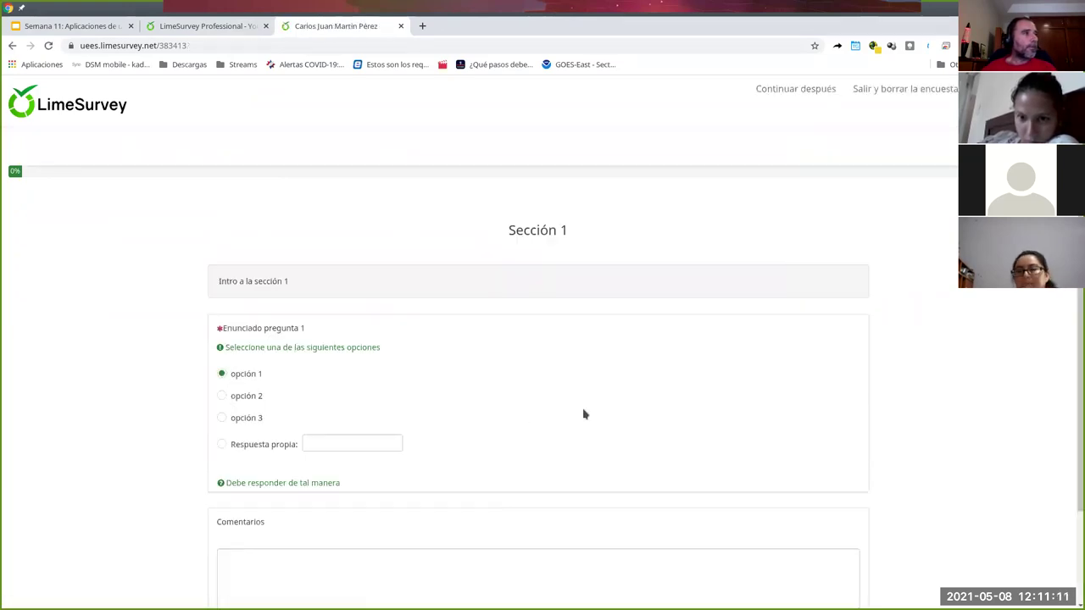
pyautogui.scroll(-2, 583, 416)
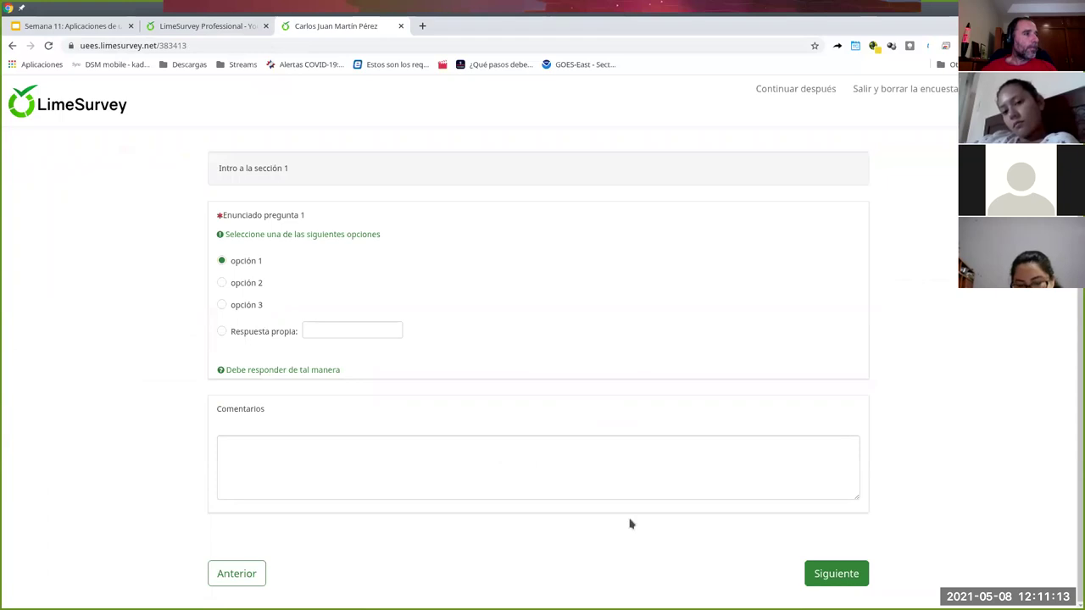
pyautogui.click(844, 575)
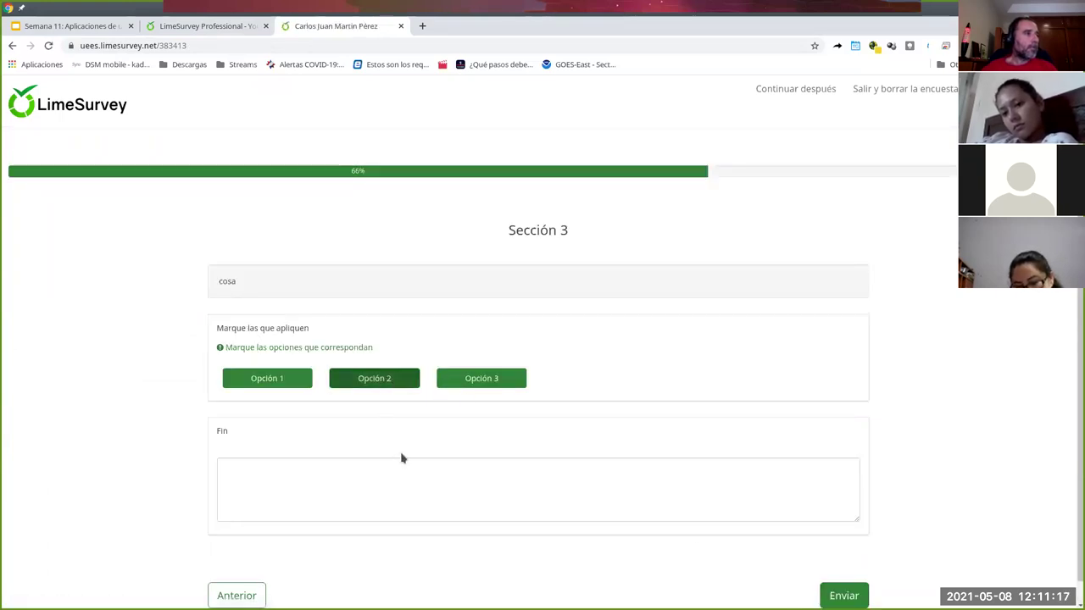
# - Tick Opción 2 and 3, write 'hola' in Fin, submit, and view the survey statistics
pyautogui.click(615, 500)
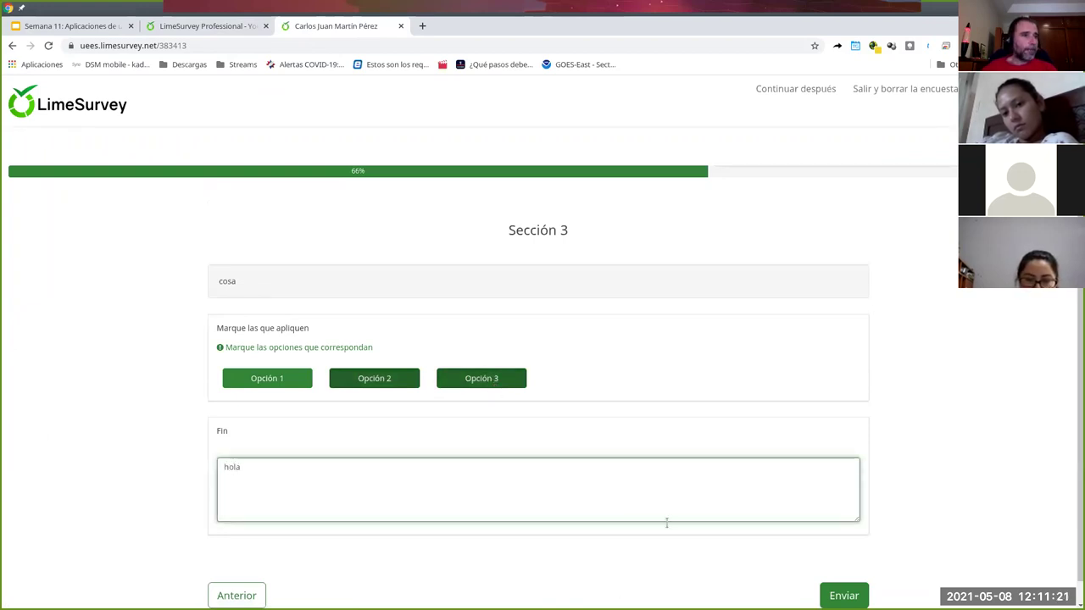
pyautogui.click(845, 596)
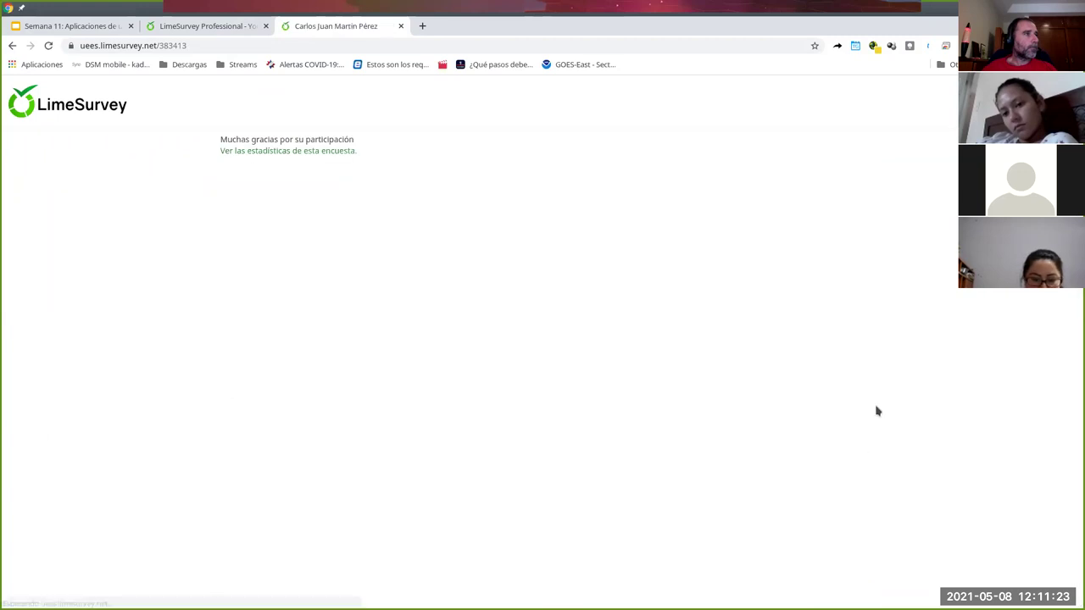
pyautogui.click(284, 151)
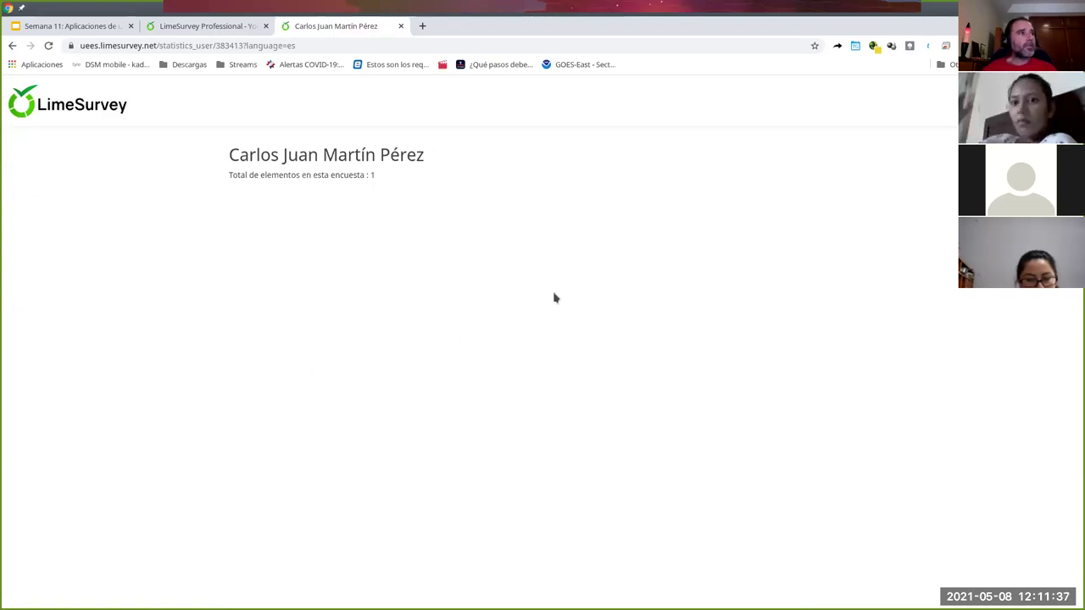
pyautogui.click(203, 26)
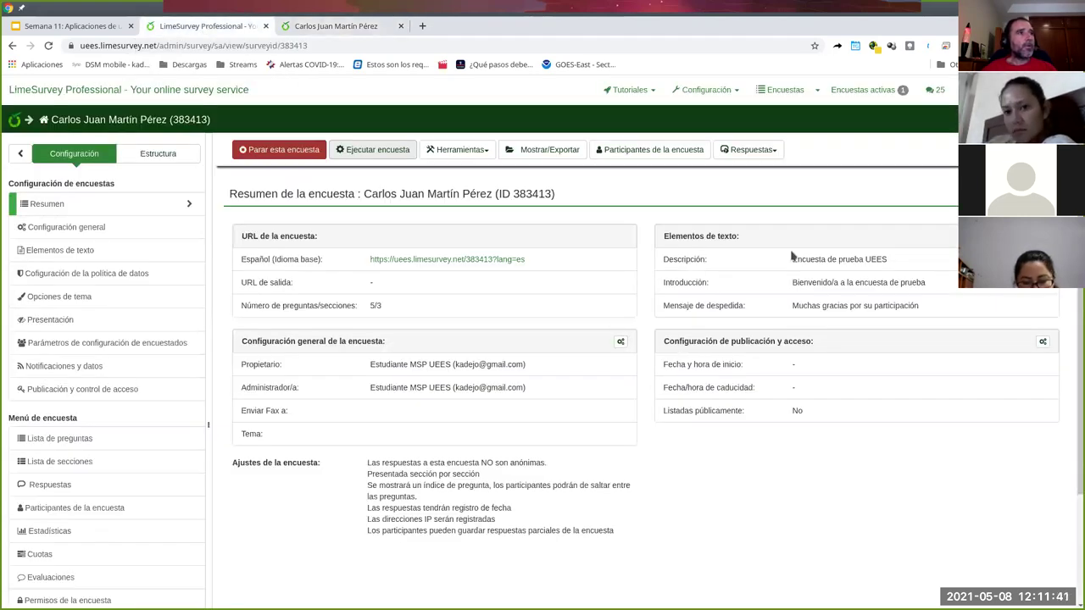
# - Open the survey statistics from Respuestas > Respuestas y estadísticas
pyautogui.click(774, 152)
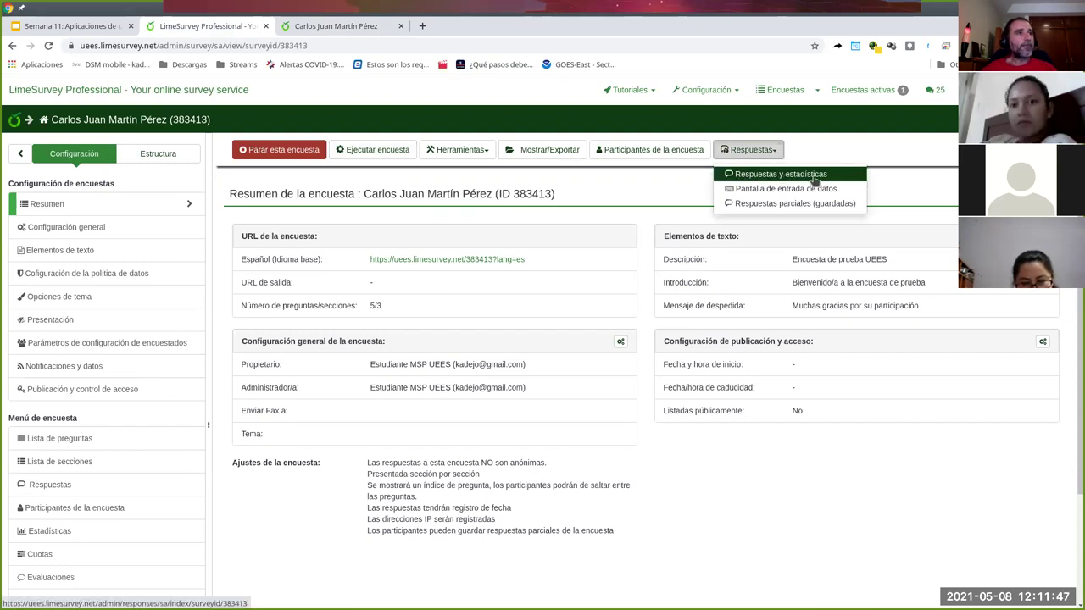
pyautogui.click(814, 176)
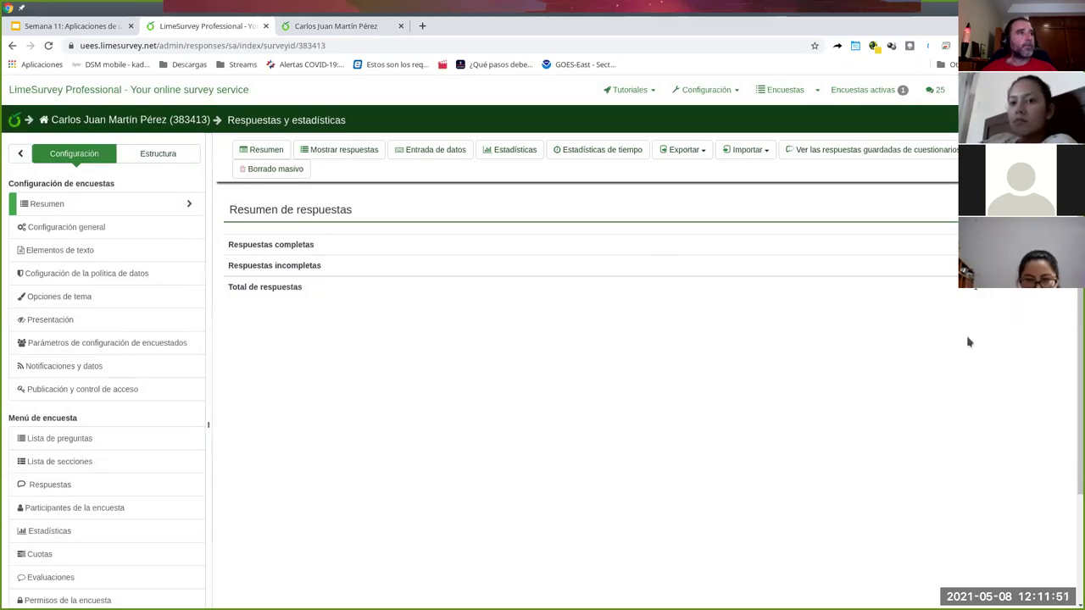
pyautogui.click(509, 158)
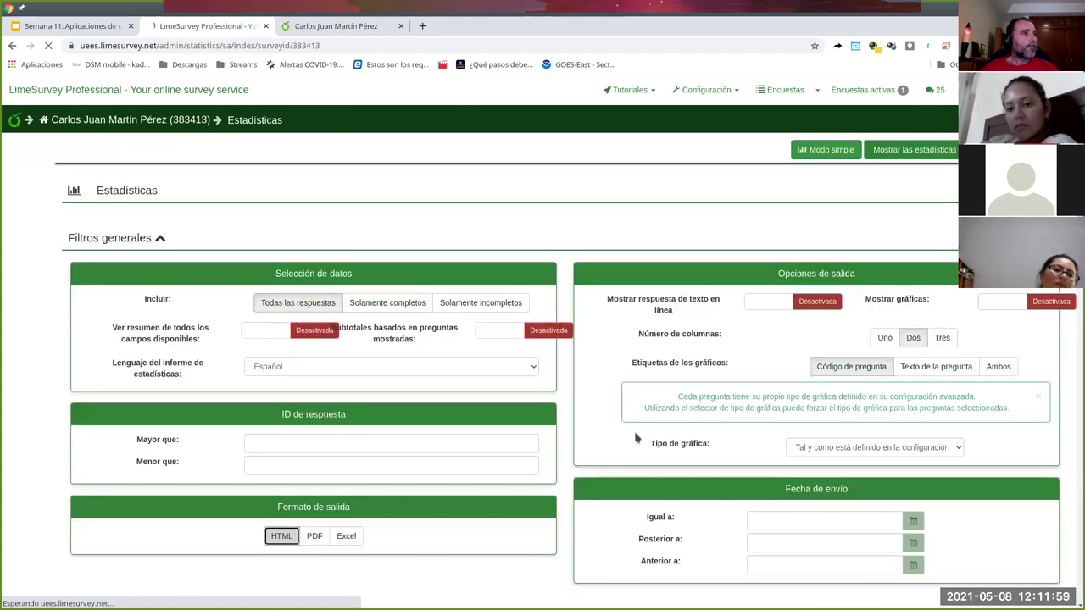
# - Switch the statistics to Modo simple and review each question's bar chart
pyautogui.click(830, 150)
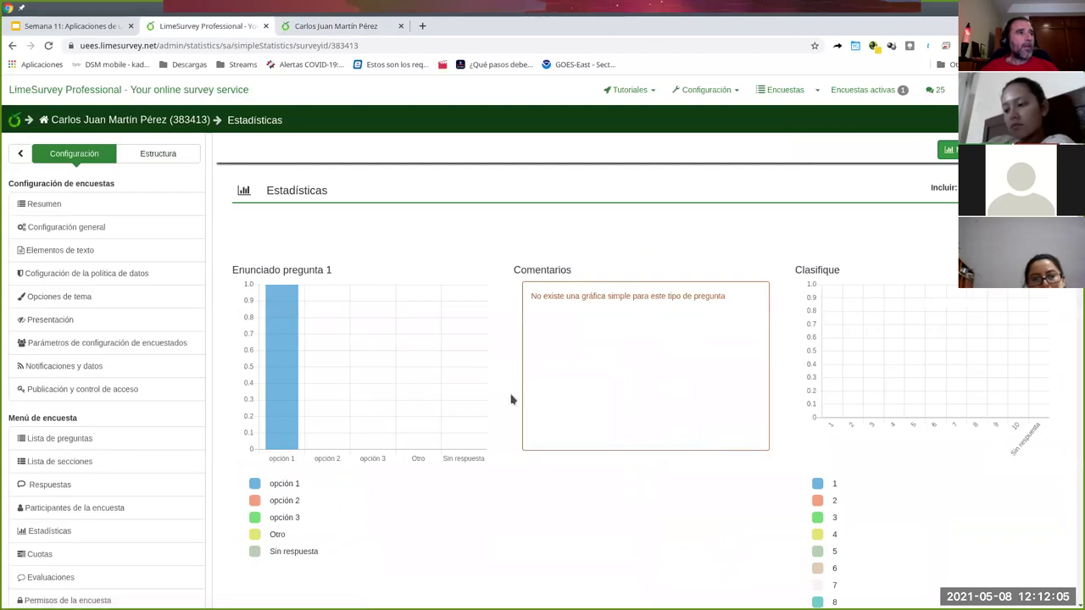
pyautogui.scroll(-3, 511, 399)
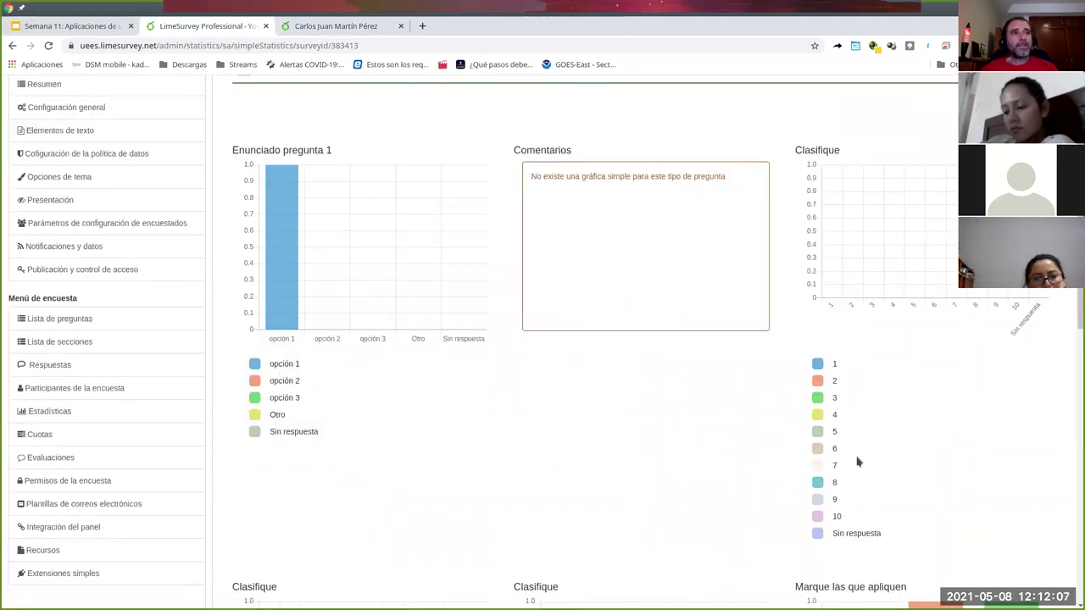
pyautogui.scroll(-4, 852, 475)
pyautogui.scroll(-2, 918, 489)
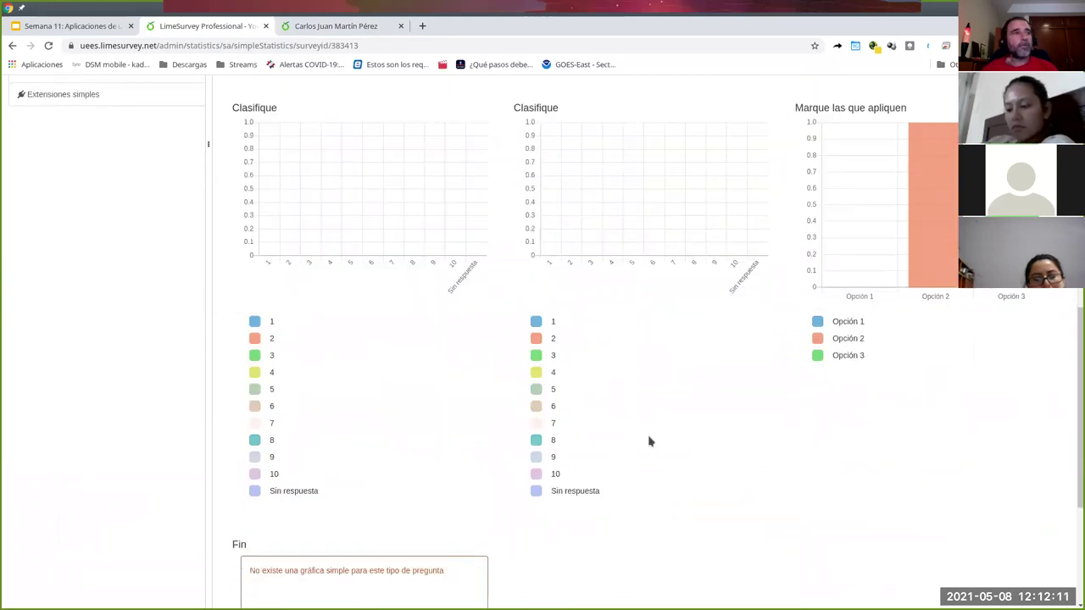
pyautogui.scroll(-3, 652, 474)
pyautogui.scroll(2, 651, 475)
pyautogui.scroll(6, 652, 477)
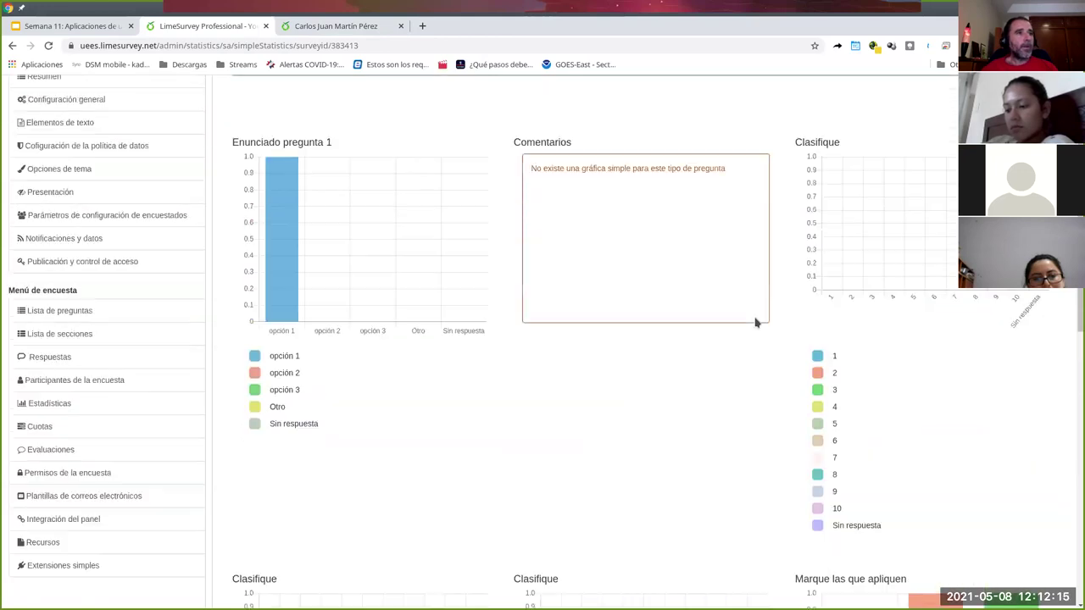
pyautogui.scroll(2, 756, 322)
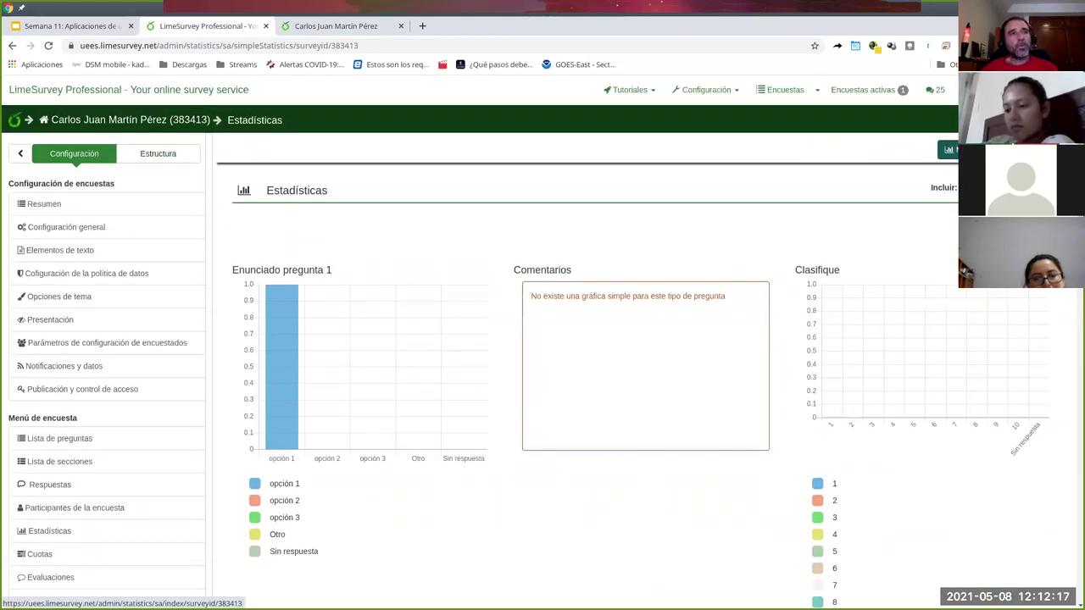
pyautogui.click(948, 150)
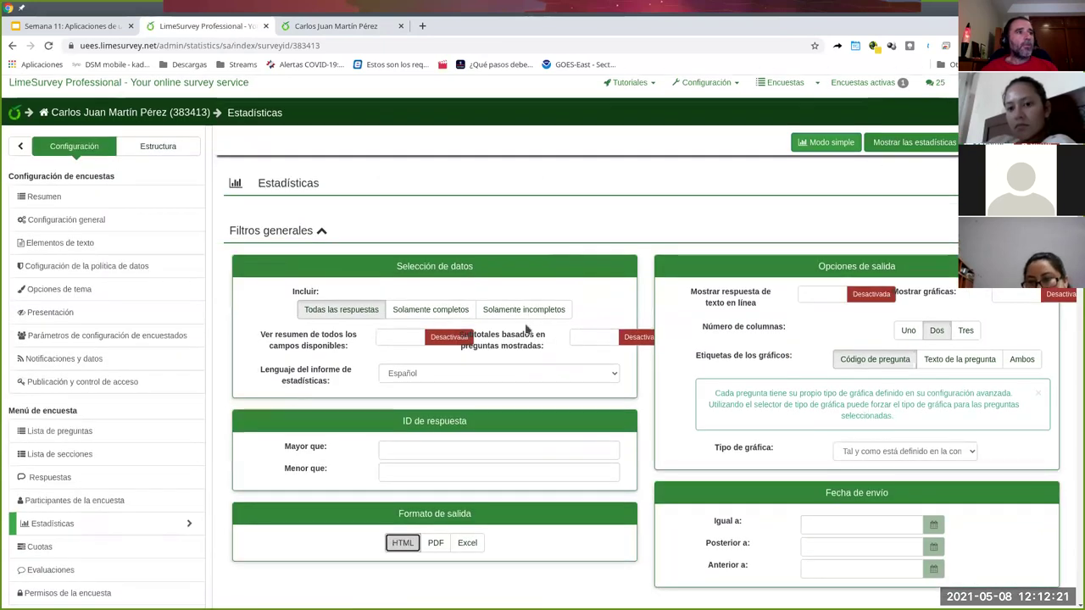
pyautogui.scroll(-2, 410, 222)
pyautogui.scroll(1, 411, 222)
pyautogui.click(412, 225)
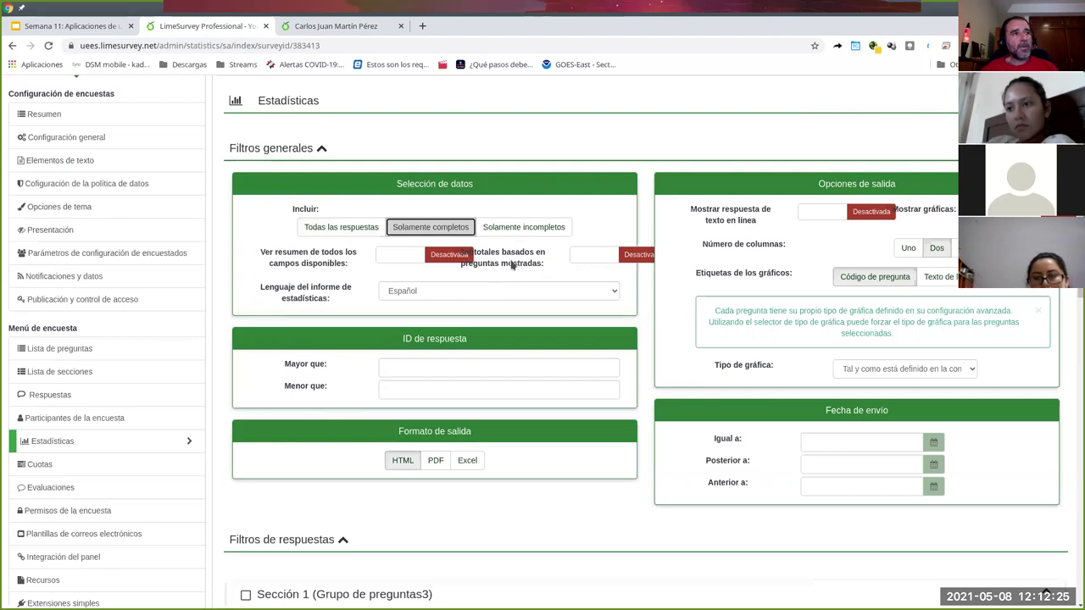
pyautogui.click(402, 261)
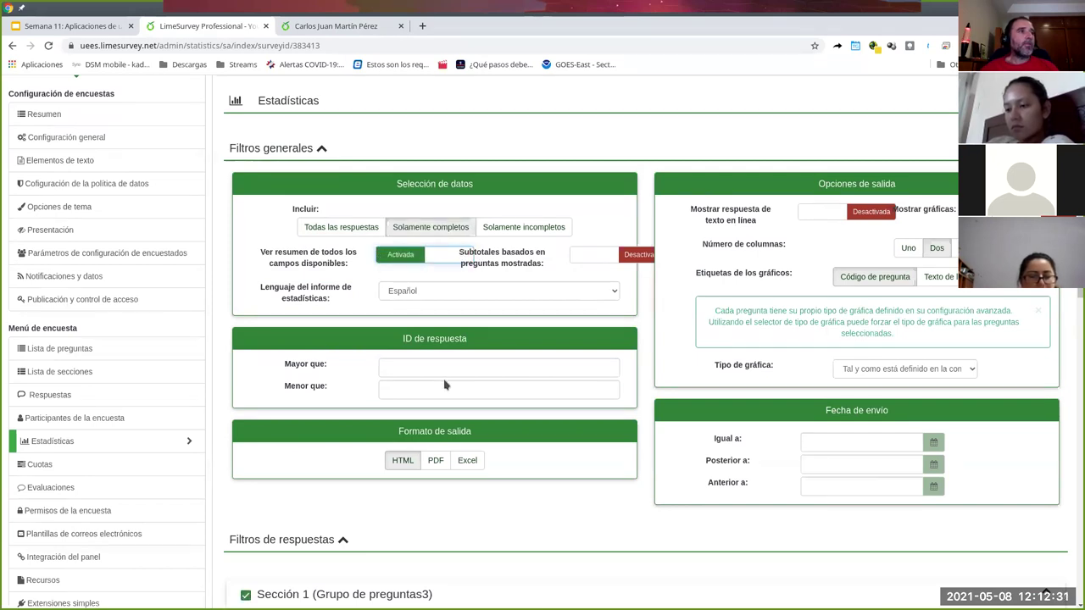
pyautogui.click(609, 265)
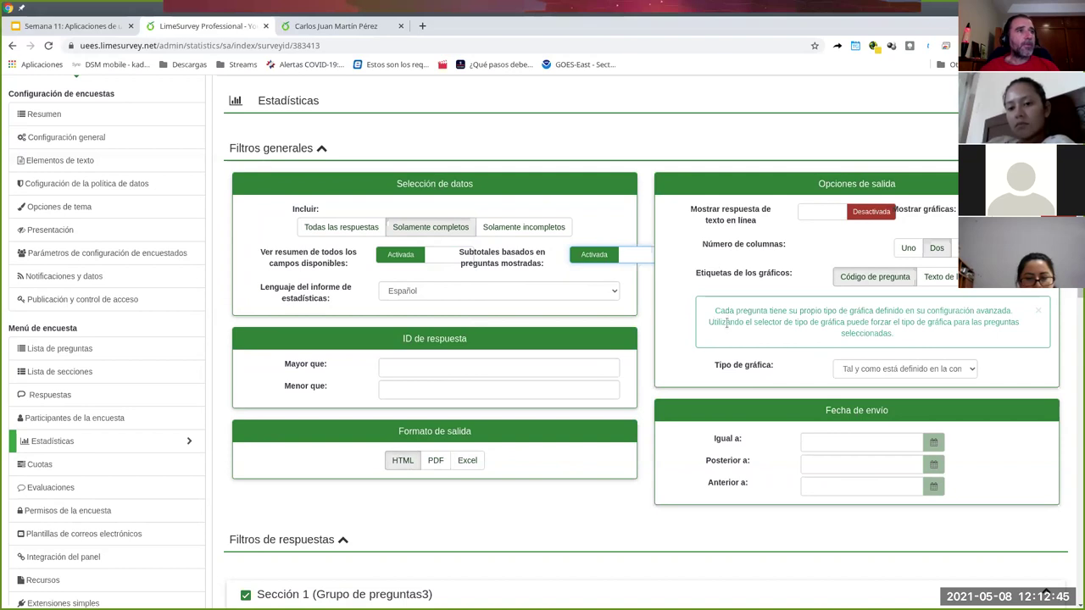
pyautogui.click(809, 210)
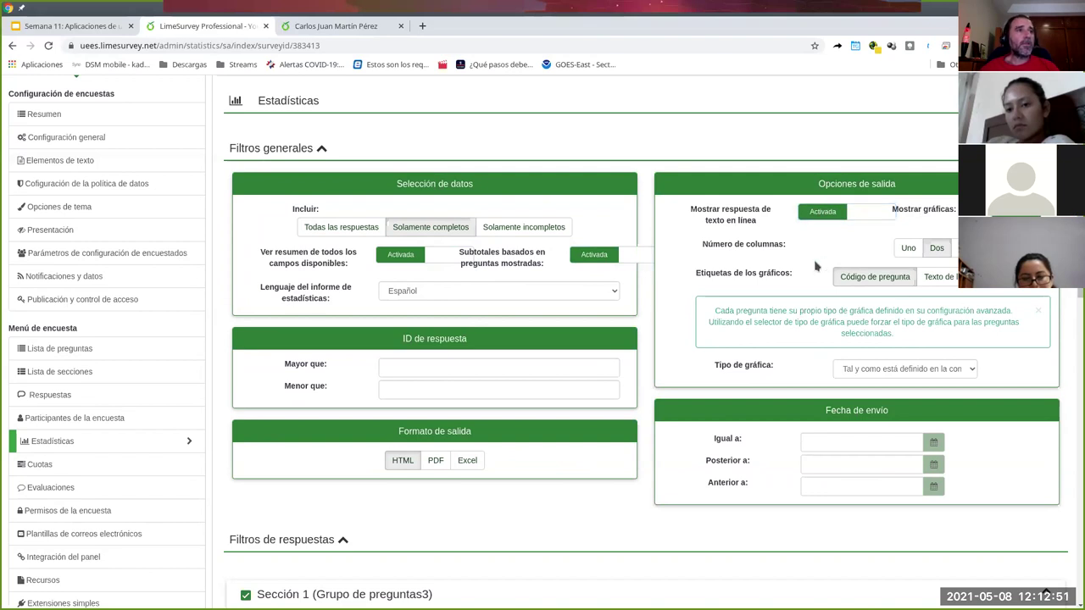
pyautogui.scroll(-2, 903, 293)
pyautogui.scroll(1, 894, 254)
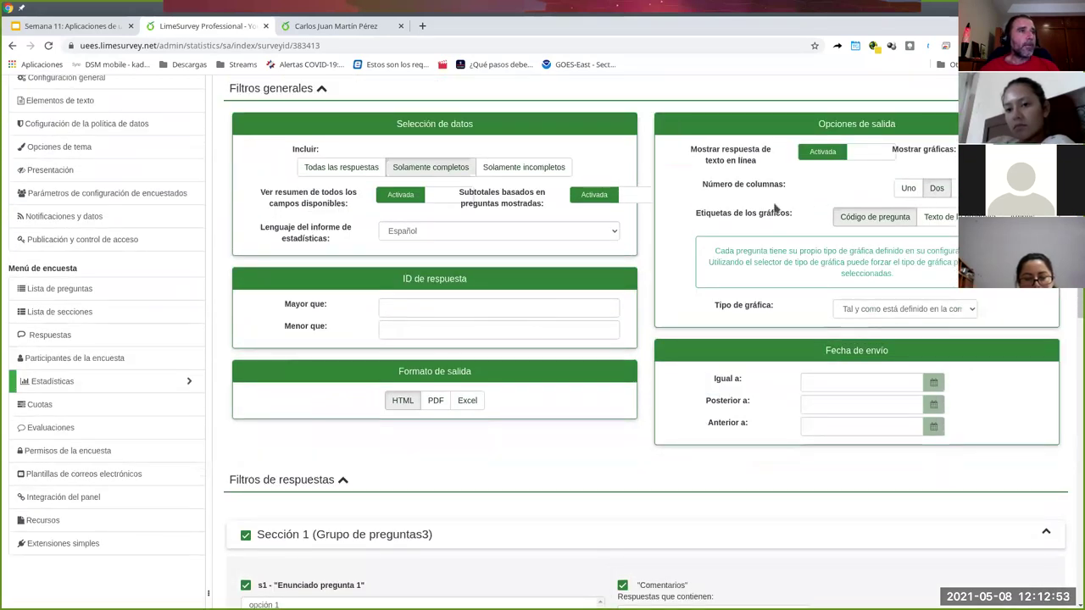
pyautogui.scroll(-2, 712, 356)
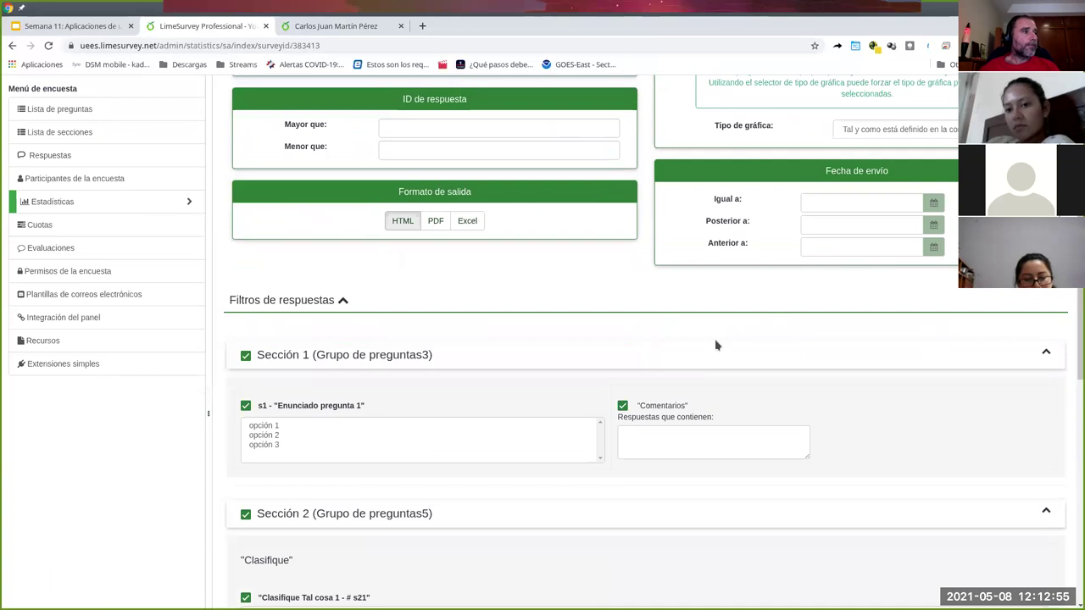
pyautogui.scroll(-7, 716, 345)
pyautogui.scroll(-1, 715, 345)
pyautogui.scroll(9, 715, 345)
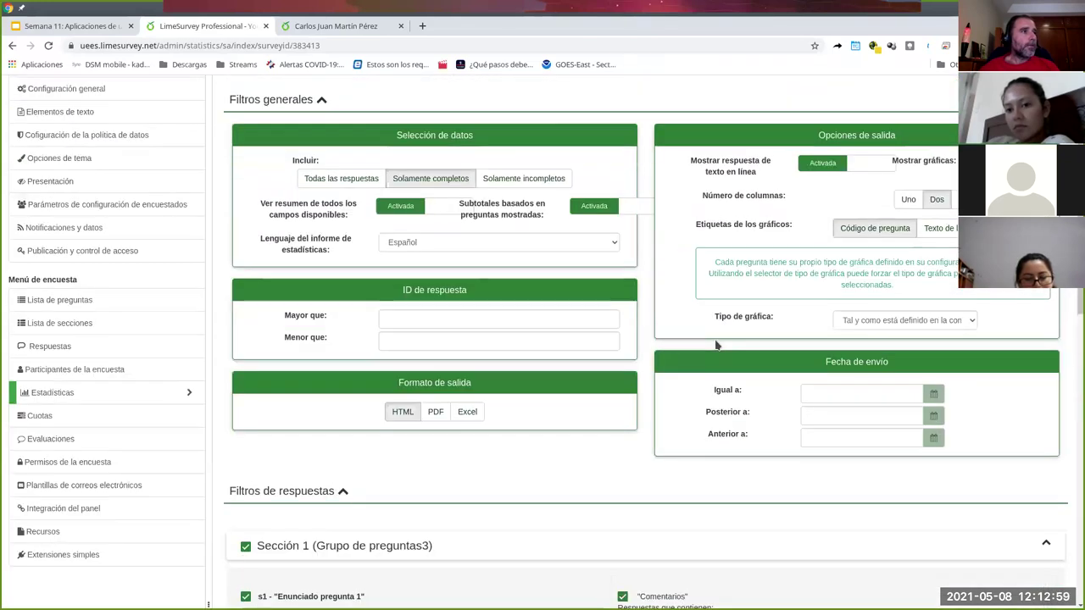
pyautogui.scroll(2, 716, 345)
# - Generate the survey statistics, showing 1 of 1 records
pyautogui.click(886, 151)
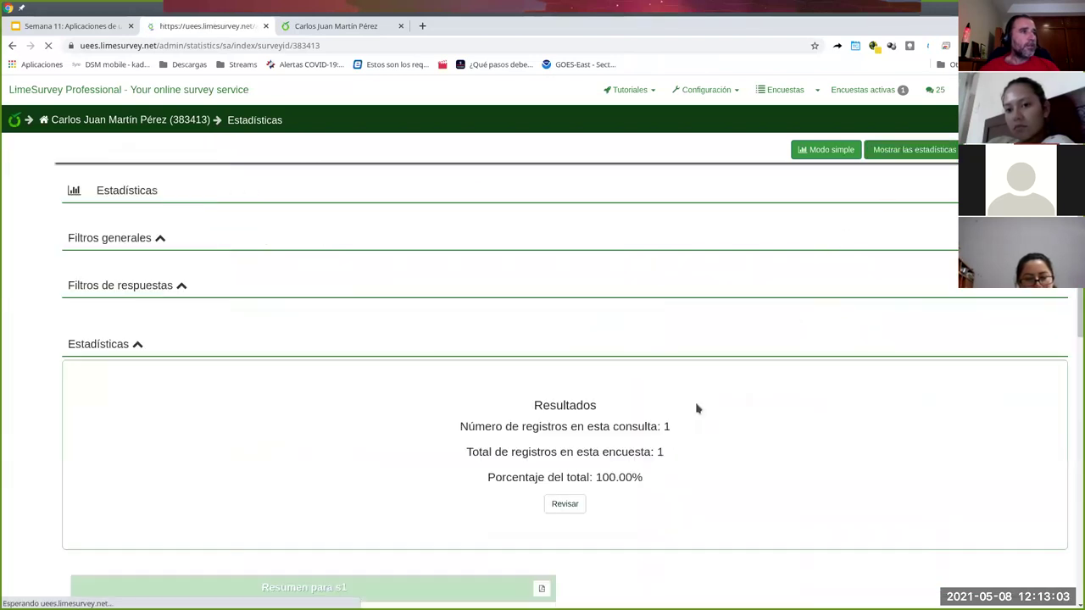
pyautogui.scroll(-6, 710, 414)
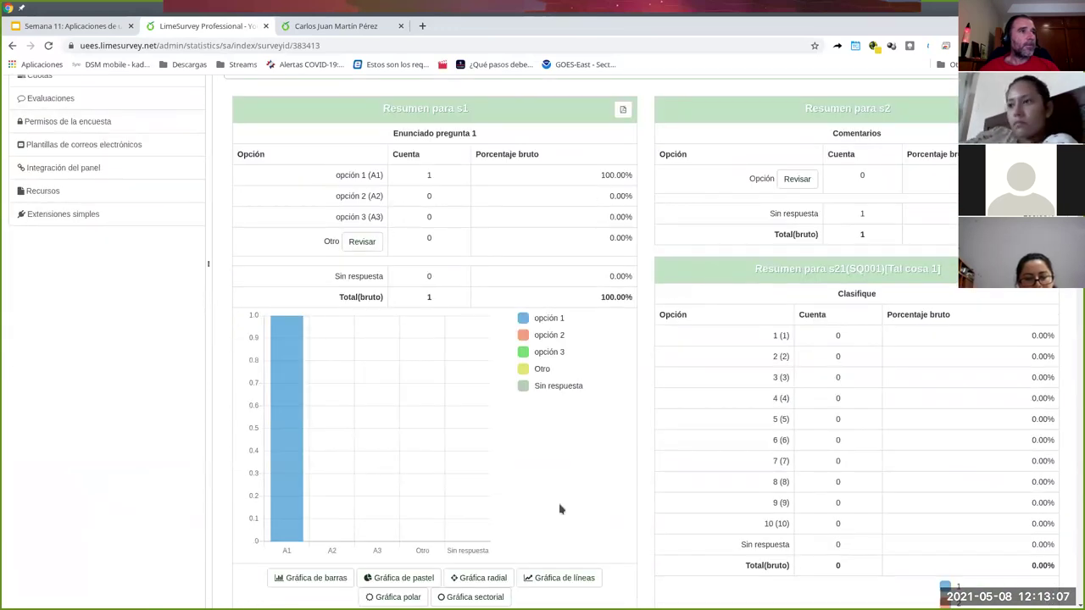
pyautogui.scroll(-8, 839, 389)
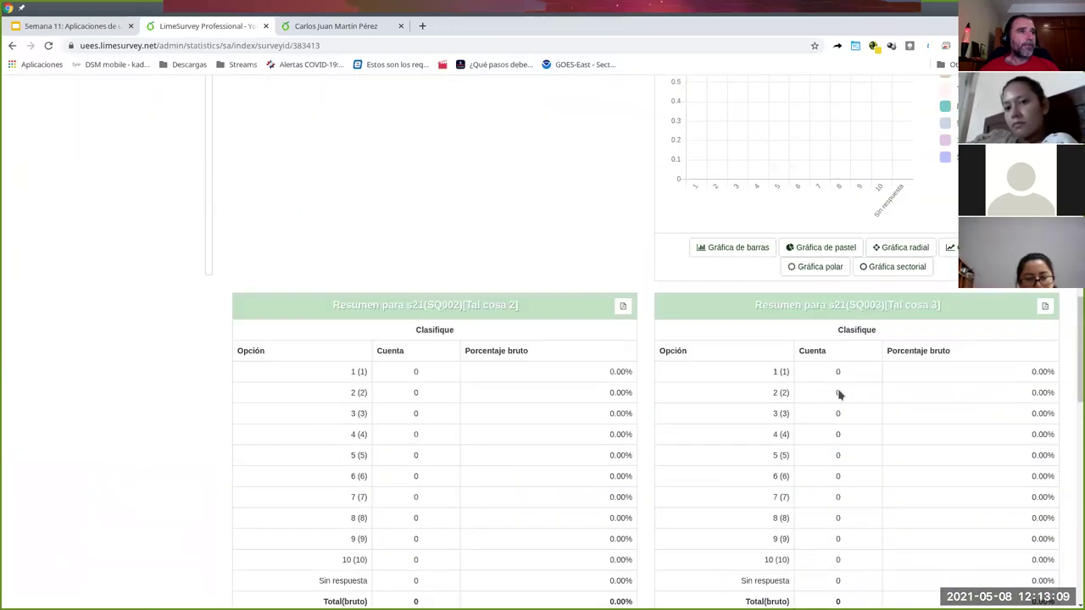
pyautogui.scroll(5, 885, 298)
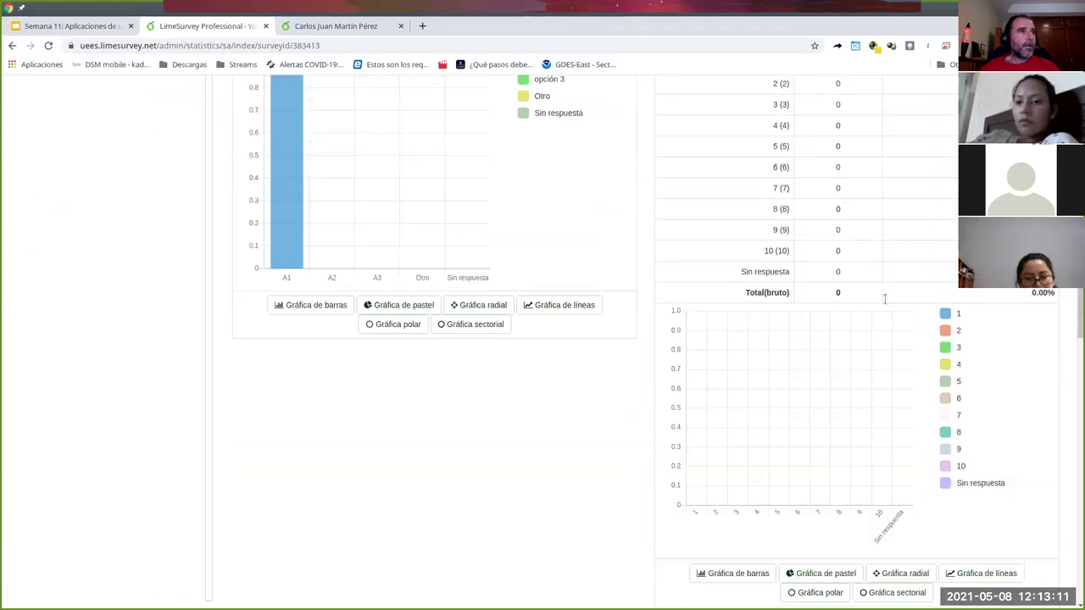
# - Try pie, radar, line and polar styles on the s1 chart, ending on doughnut, then open responses
pyautogui.click(373, 401)
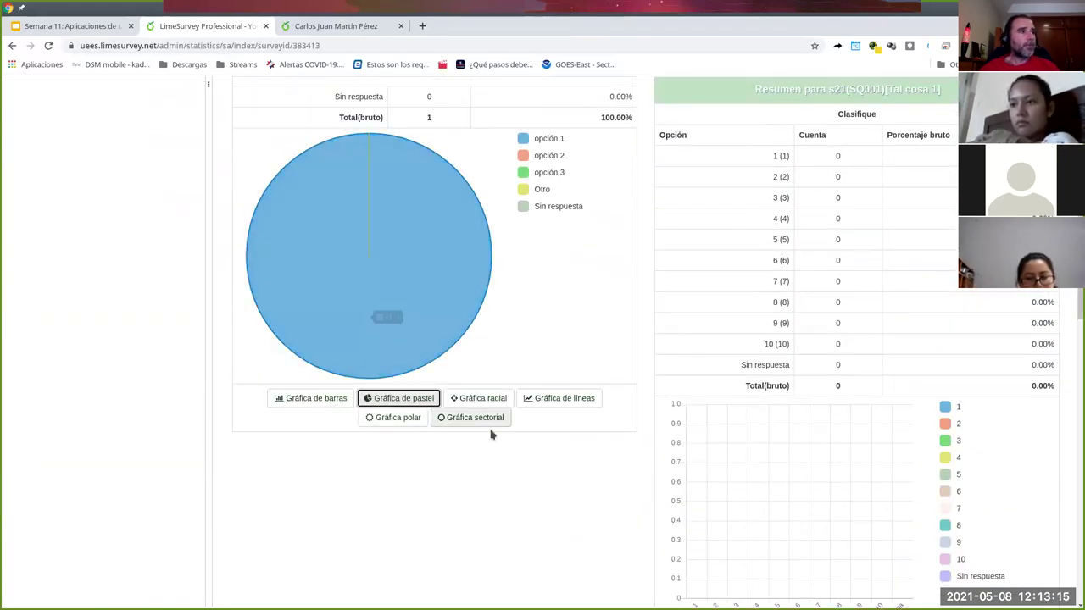
pyautogui.click(491, 405)
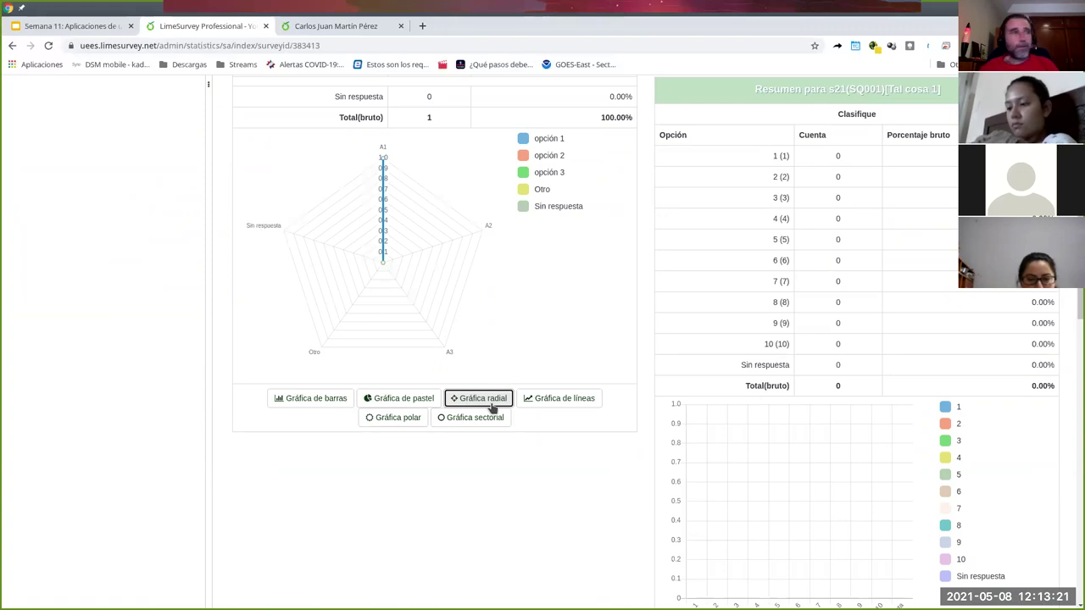
pyautogui.click(558, 403)
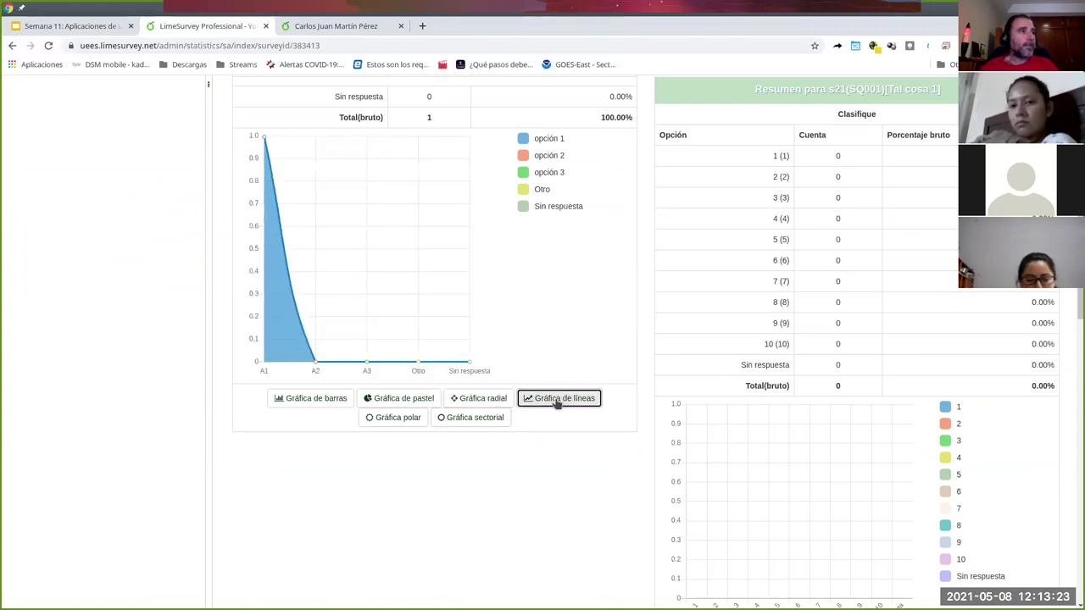
pyautogui.scroll(2, 572, 336)
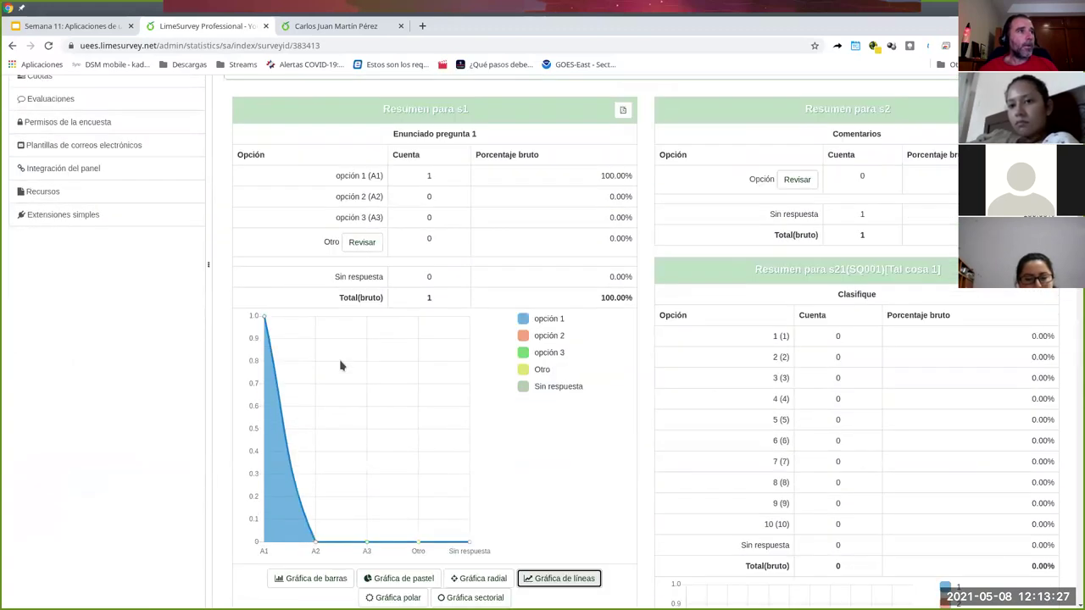
pyautogui.scroll(-2, 342, 366)
pyautogui.click(415, 388)
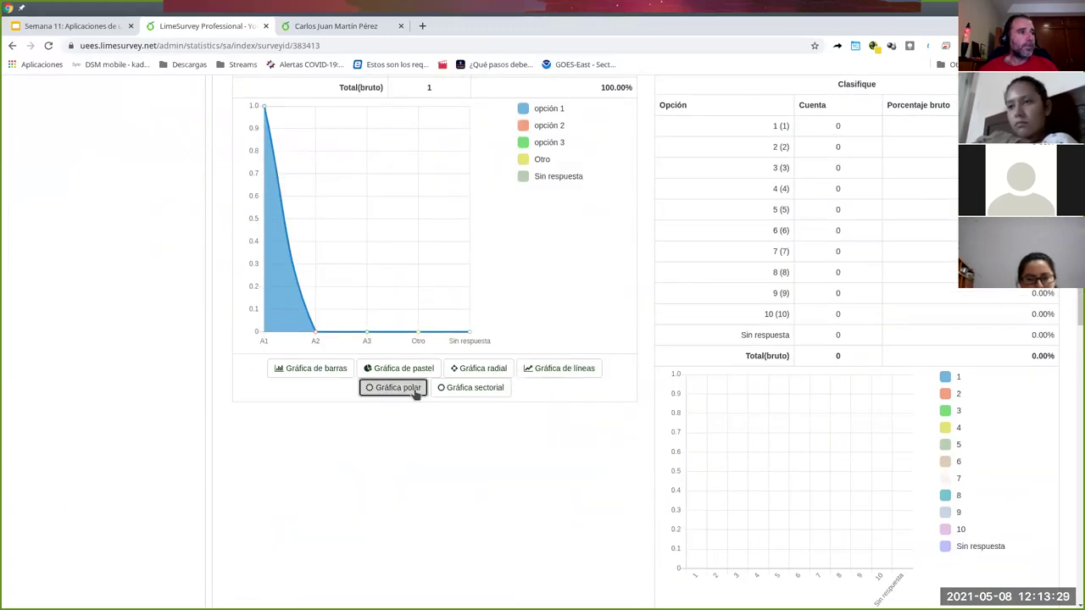
pyautogui.click(443, 394)
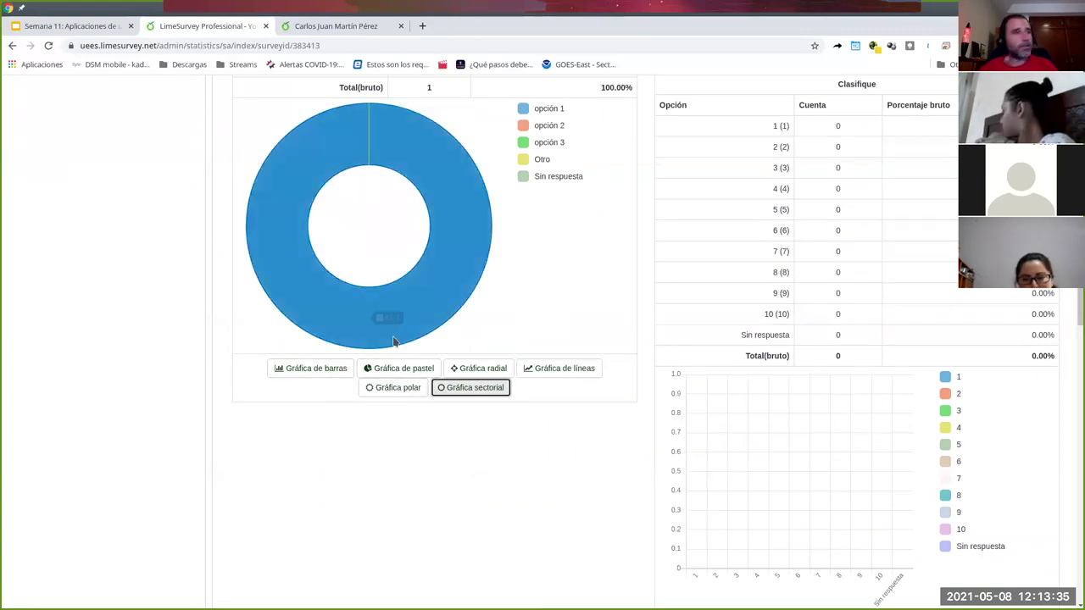
pyautogui.scroll(4, 540, 290)
pyautogui.scroll(2, 540, 291)
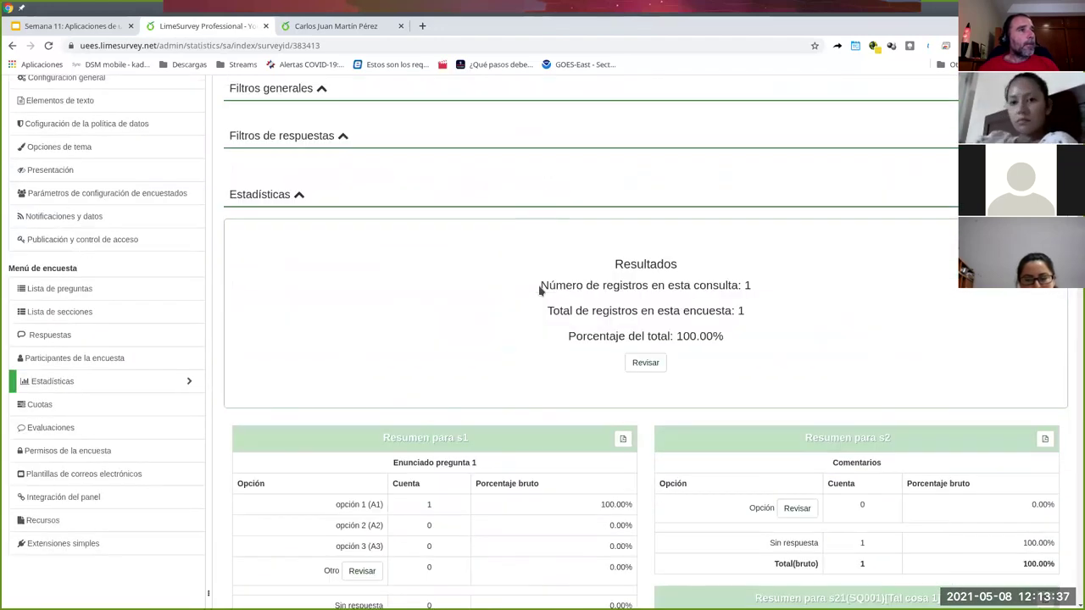
pyautogui.scroll(2, 540, 291)
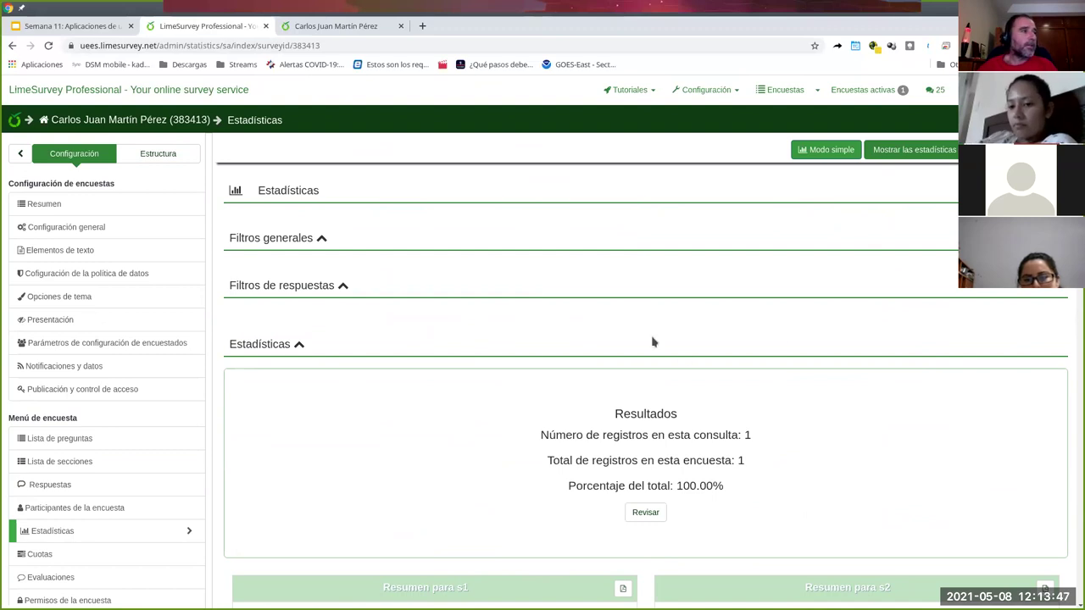
pyautogui.scroll(-2, 393, 416)
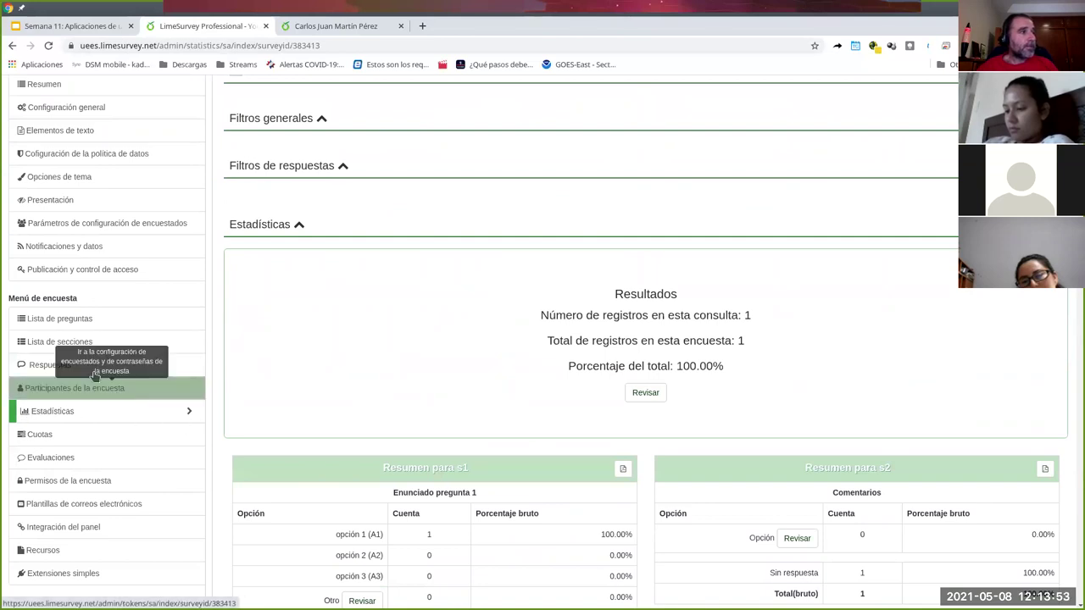
pyautogui.click(37, 368)
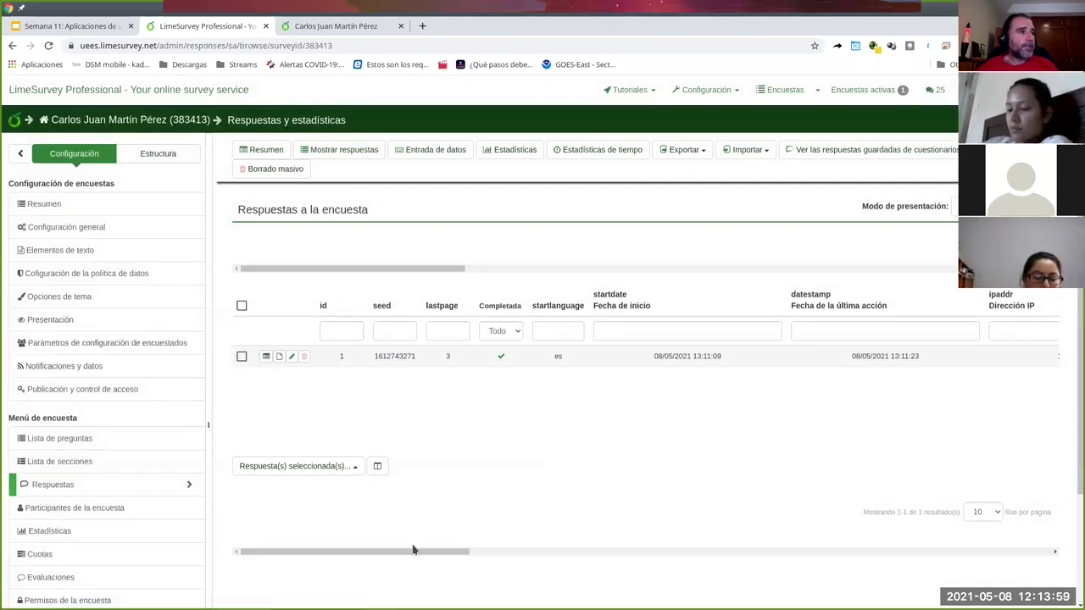
# - On the responses list, open the Exportar menu and choose to export responses
pyautogui.moveTo(412, 552); pyautogui.dragTo(602, 552)
pyautogui.moveTo(664, 520); pyautogui.dragTo(213, 500)
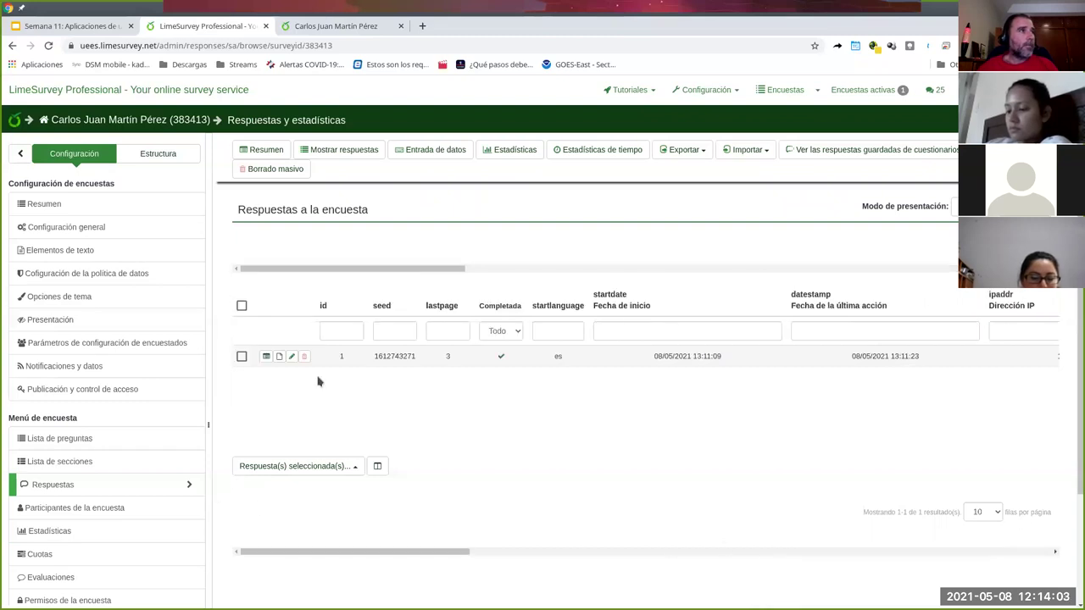
pyautogui.click(706, 151)
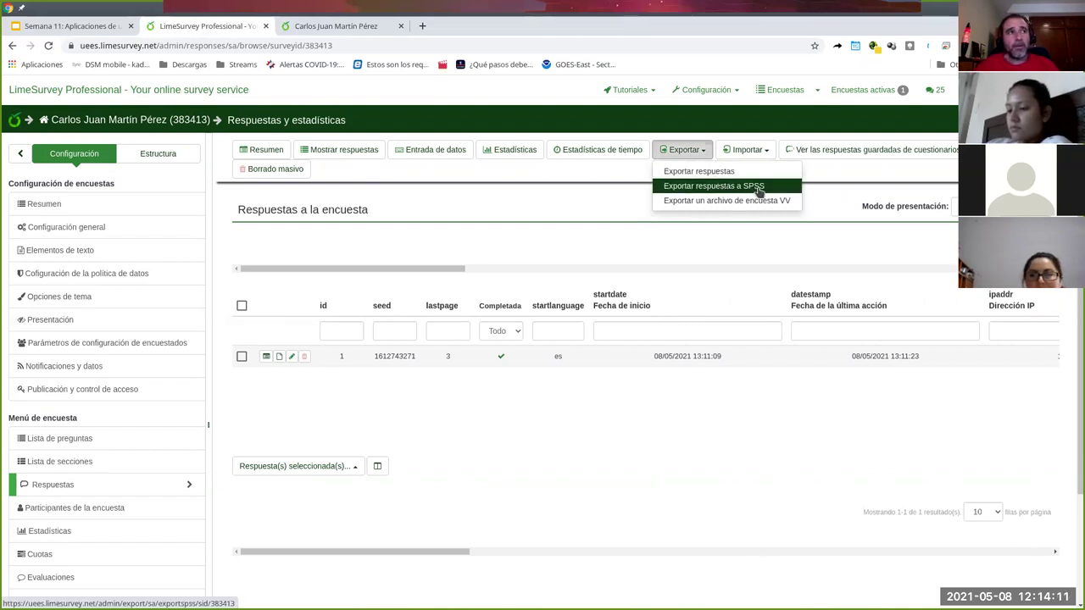
pyautogui.click(684, 173)
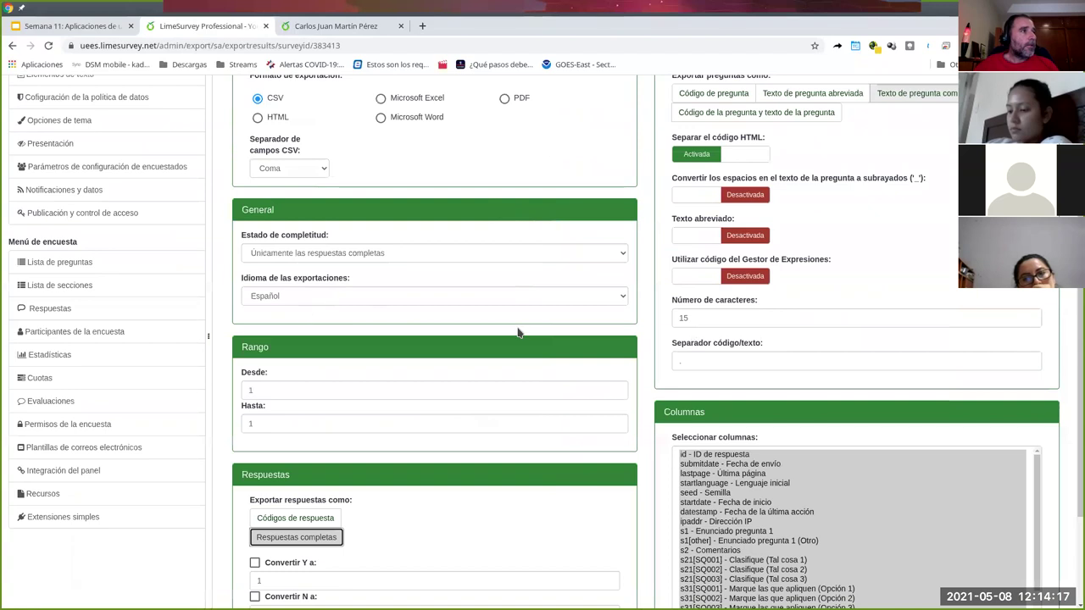
# - Export full answers with all 27 columns as Microsoft Excel and open the downloaded file
pyautogui.scroll(1, 518, 333)
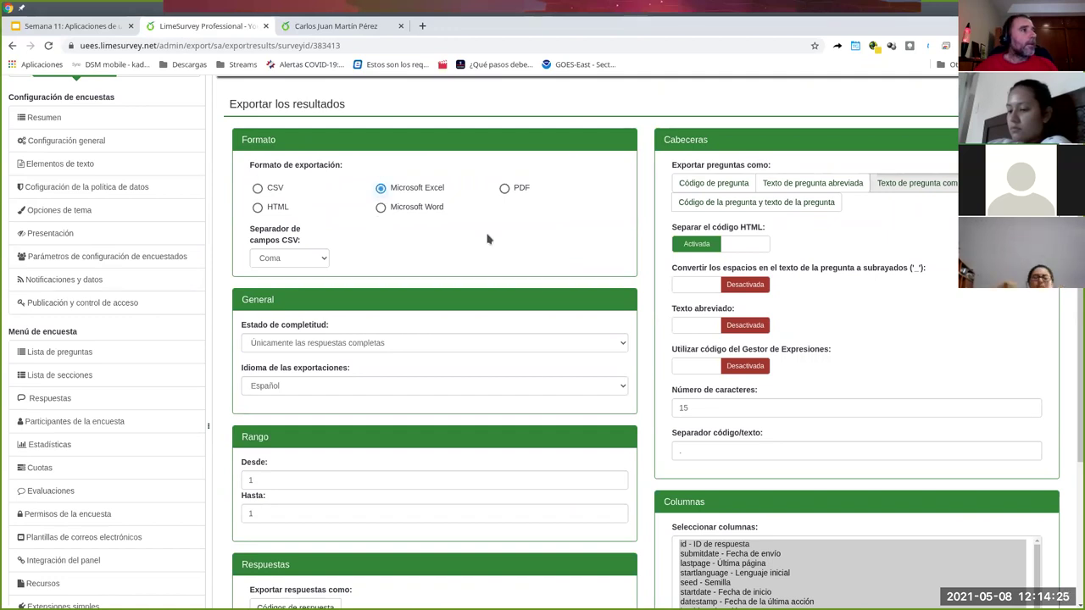
pyautogui.scroll(-2, 491, 242)
pyautogui.click(305, 114)
pyautogui.click(455, 103)
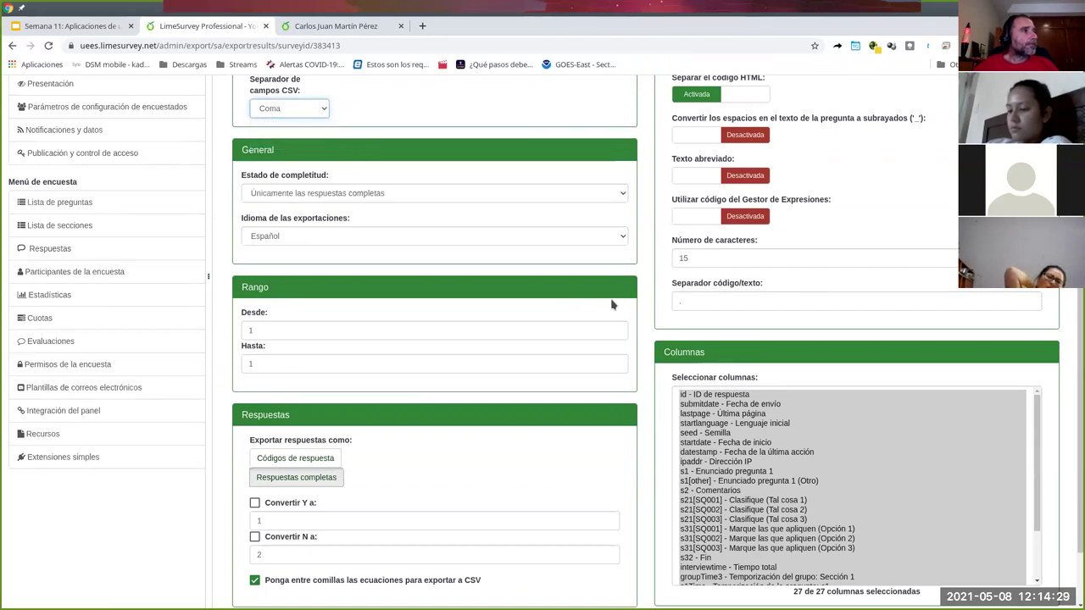
pyautogui.scroll(-1, 444, 207)
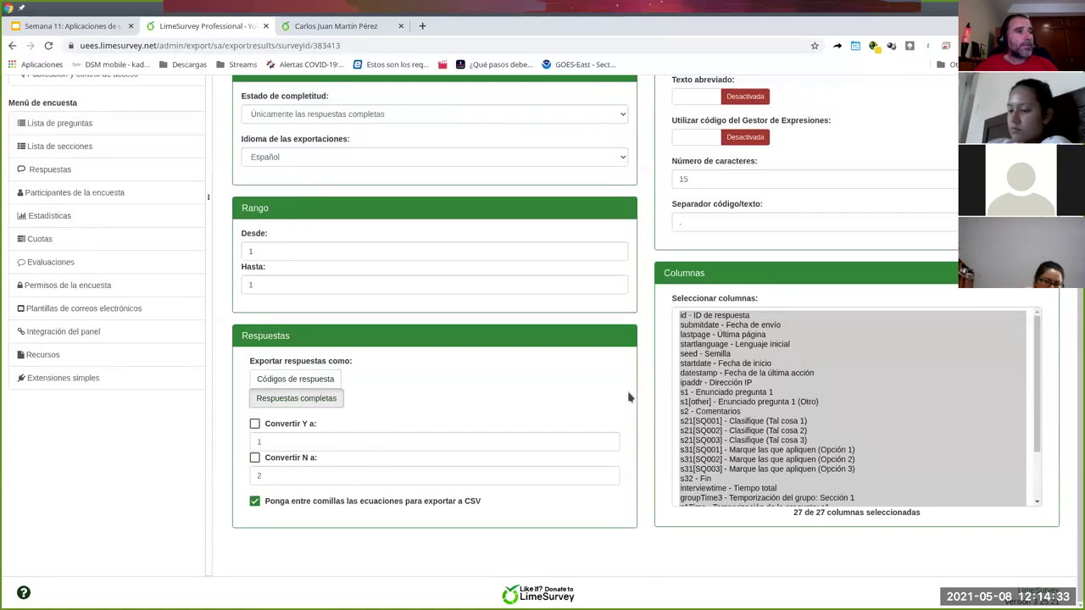
pyautogui.scroll(-2, 833, 352)
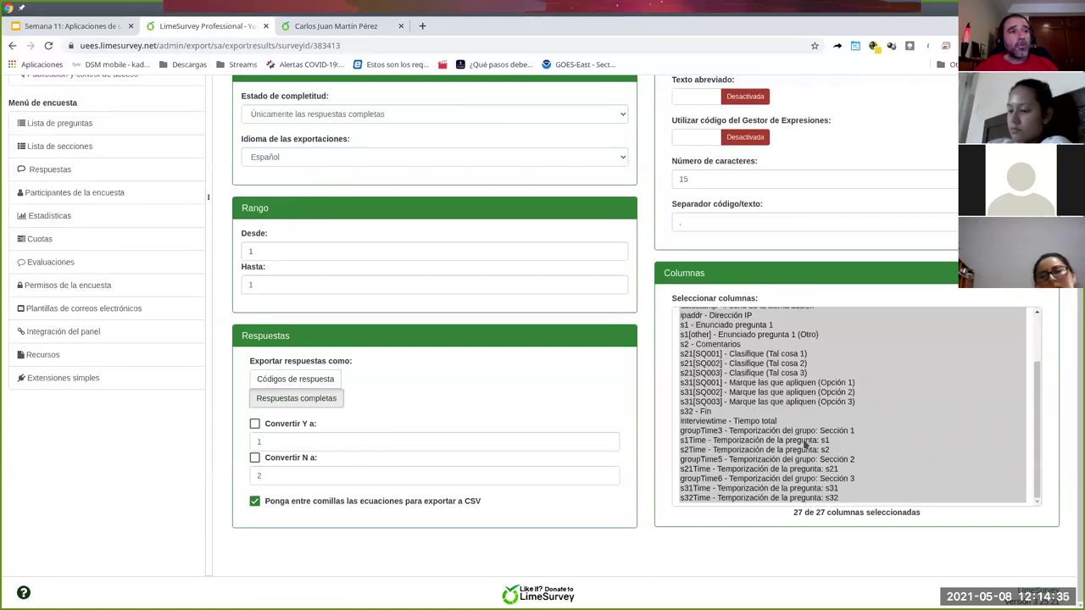
pyautogui.scroll(2, 806, 444)
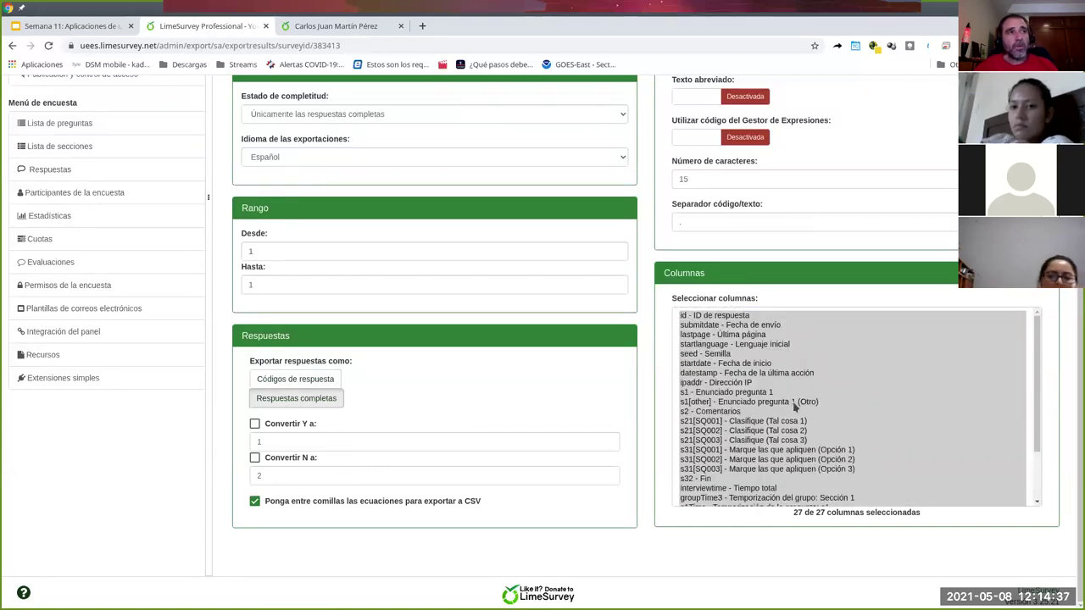
pyautogui.scroll(1, 795, 407)
pyautogui.scroll(4, 793, 401)
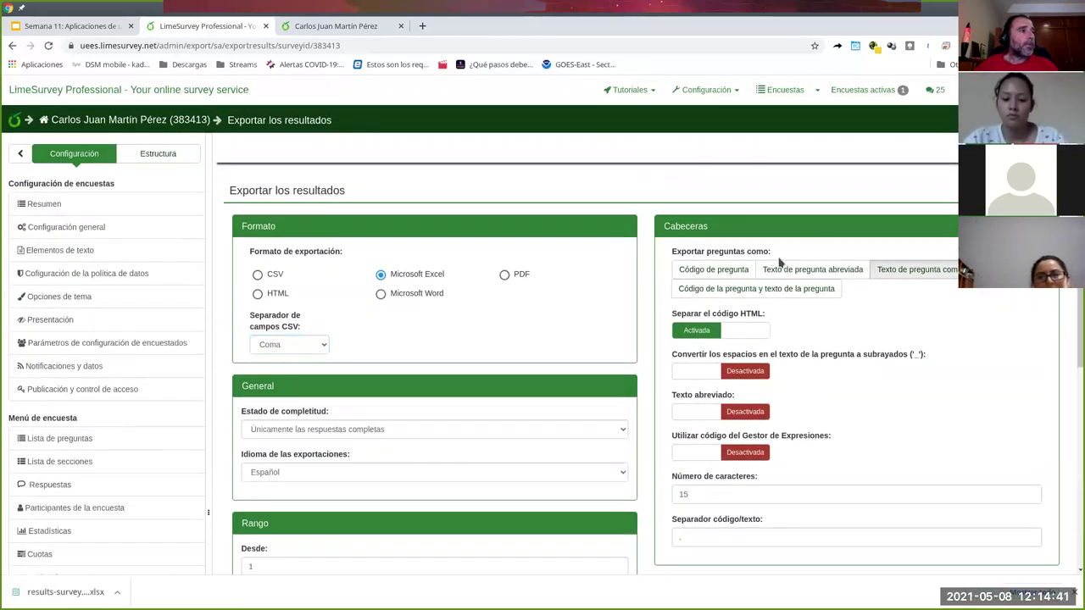
pyautogui.click(67, 592)
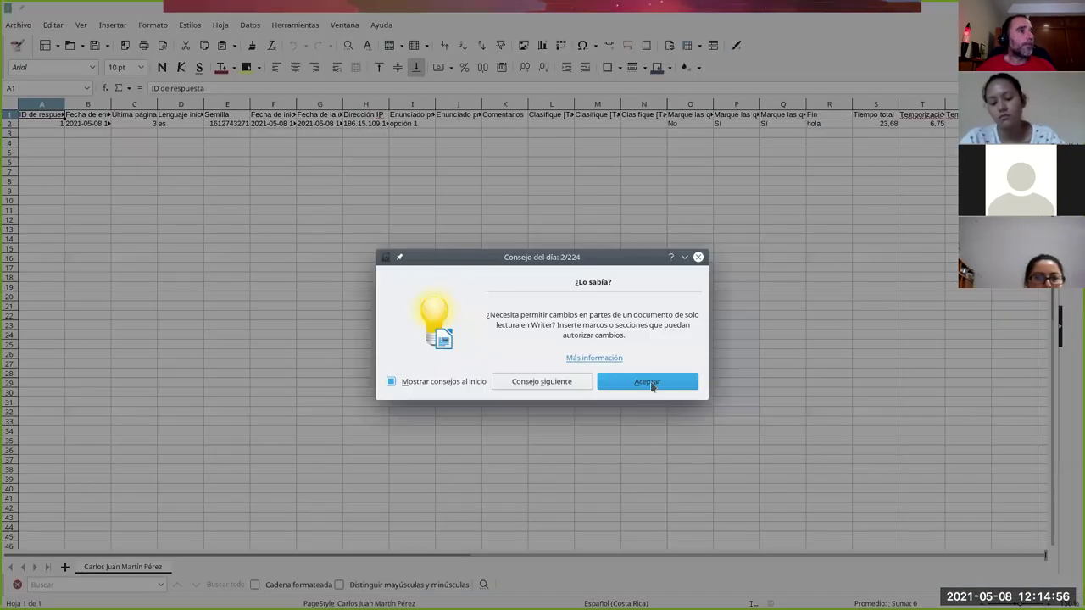
# - Autofit columns B and F to show full dates and check the IP address in H2
pyautogui.click(652, 384)
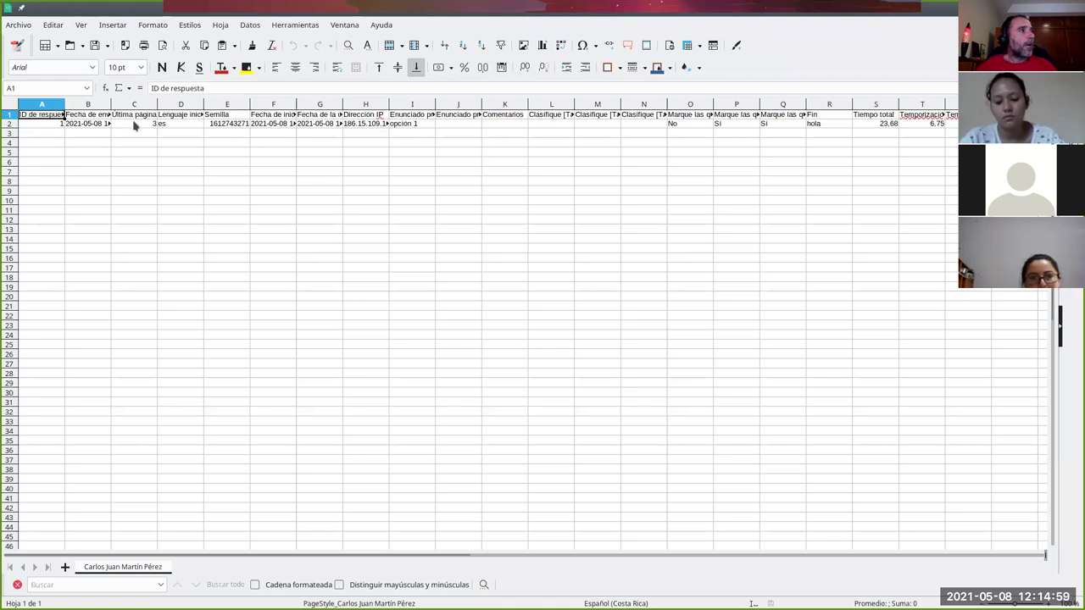
pyautogui.doubleClick(110, 103)
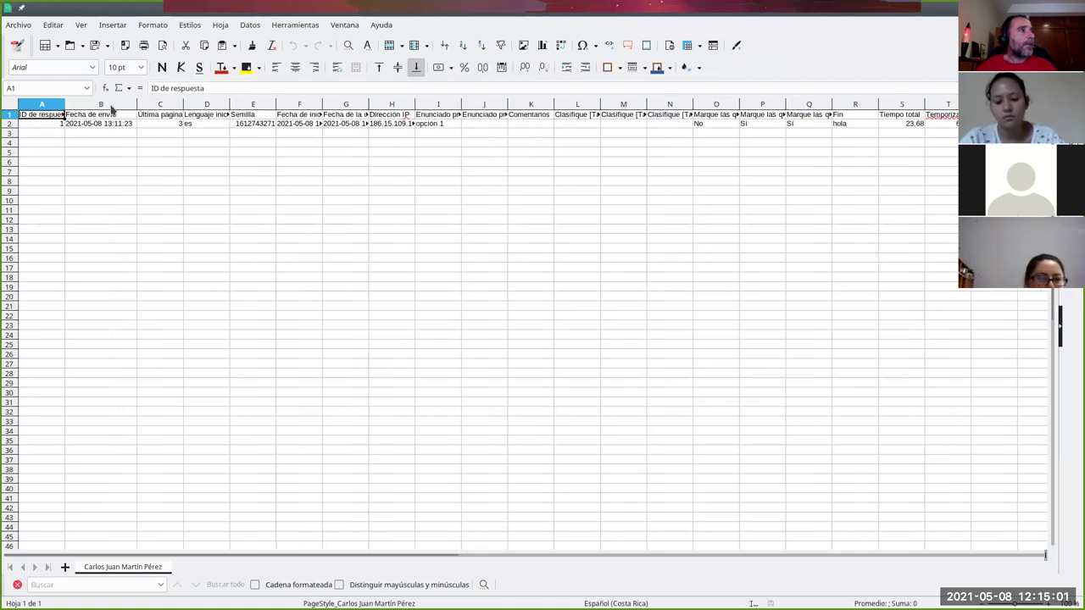
pyautogui.click(114, 125)
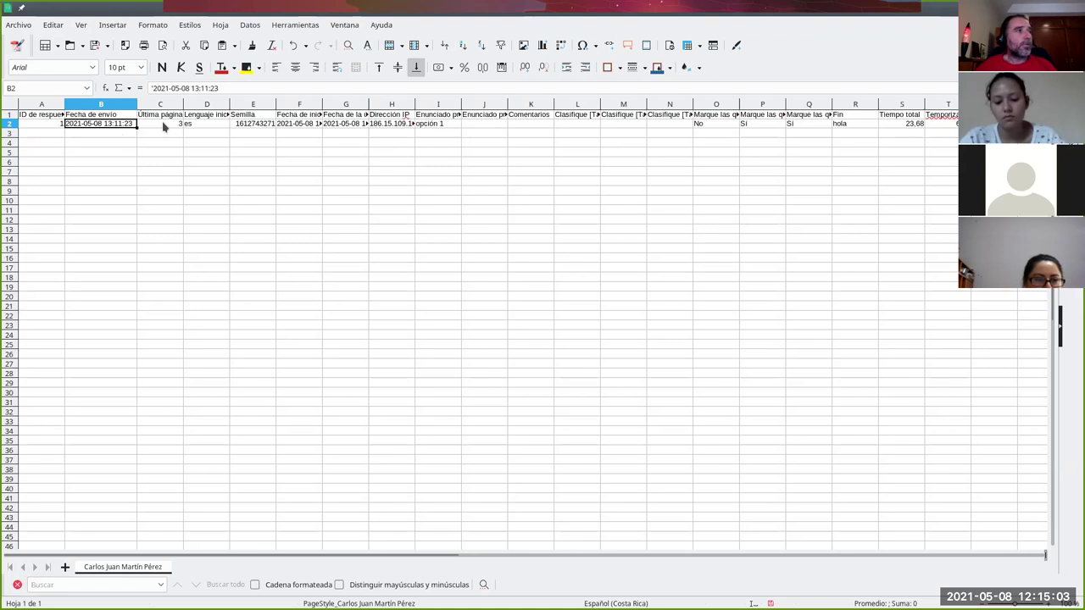
pyautogui.doubleClick(322, 103)
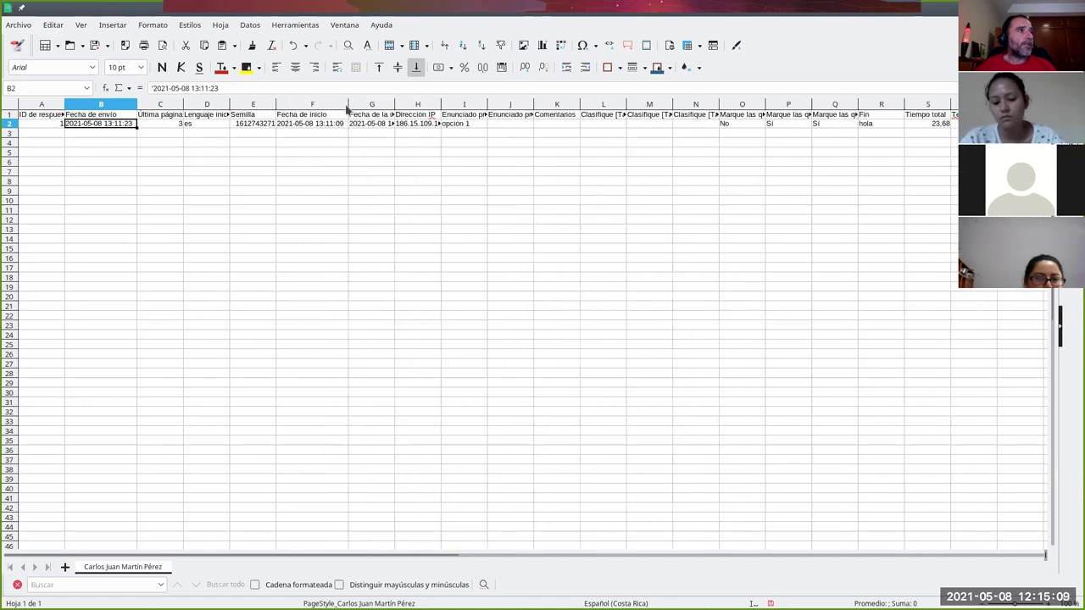
pyautogui.click(395, 105)
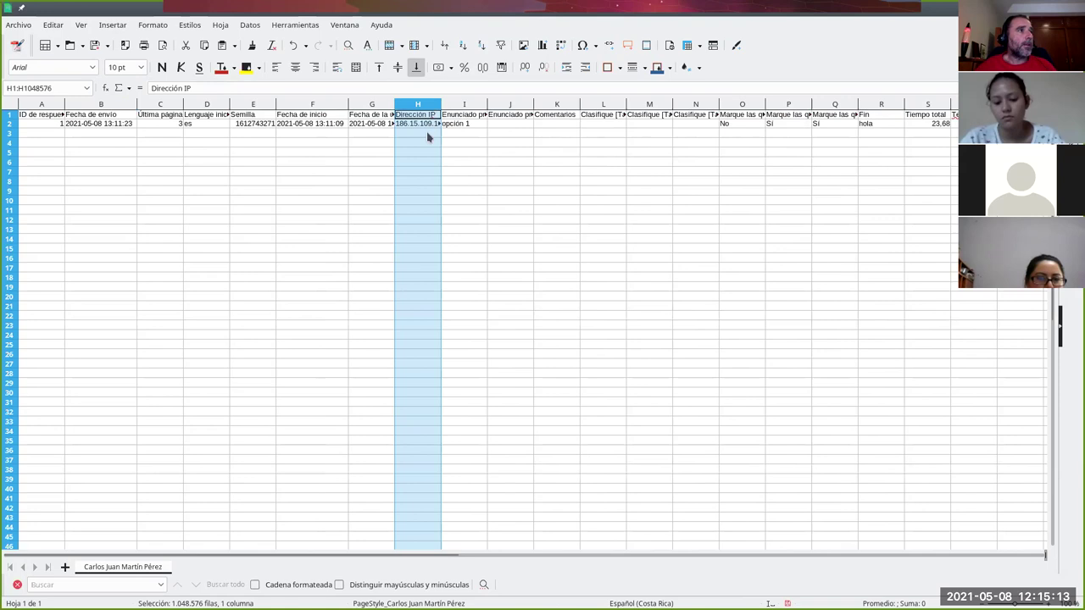
pyautogui.click(427, 124)
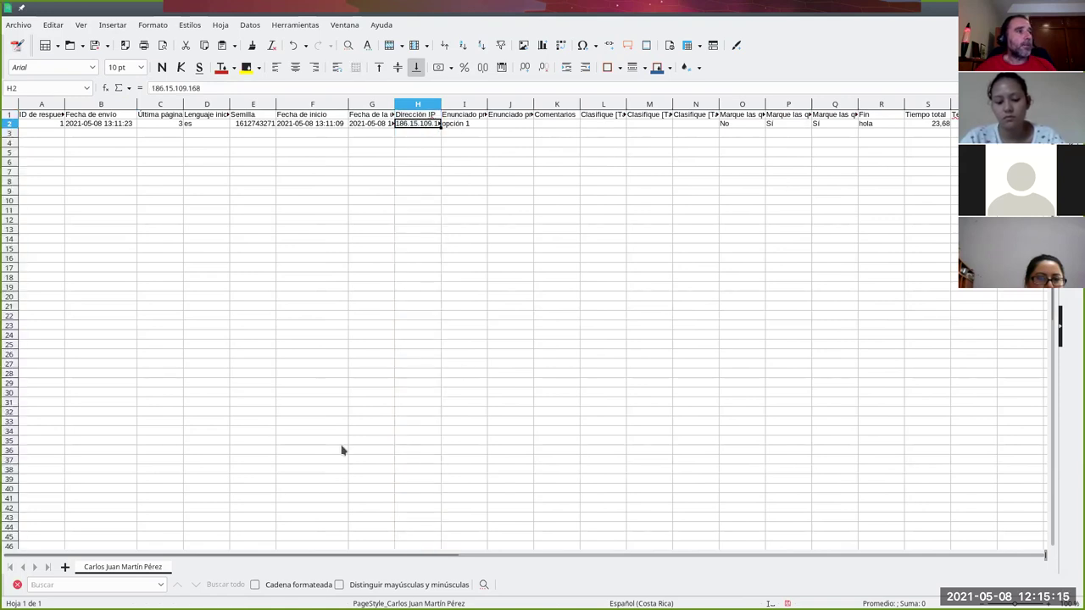
# - Inspect the timing values in Y2, S2 and T2, then close the spreadsheet without saving
pyautogui.moveTo(157, 556); pyautogui.dragTo(559, 545)
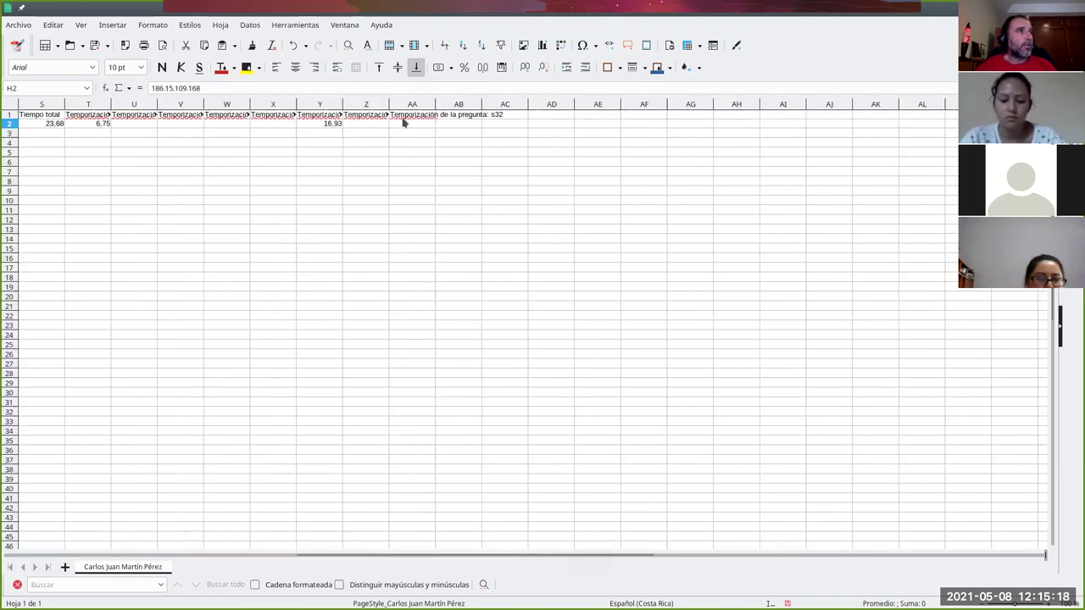
pyautogui.click(331, 125)
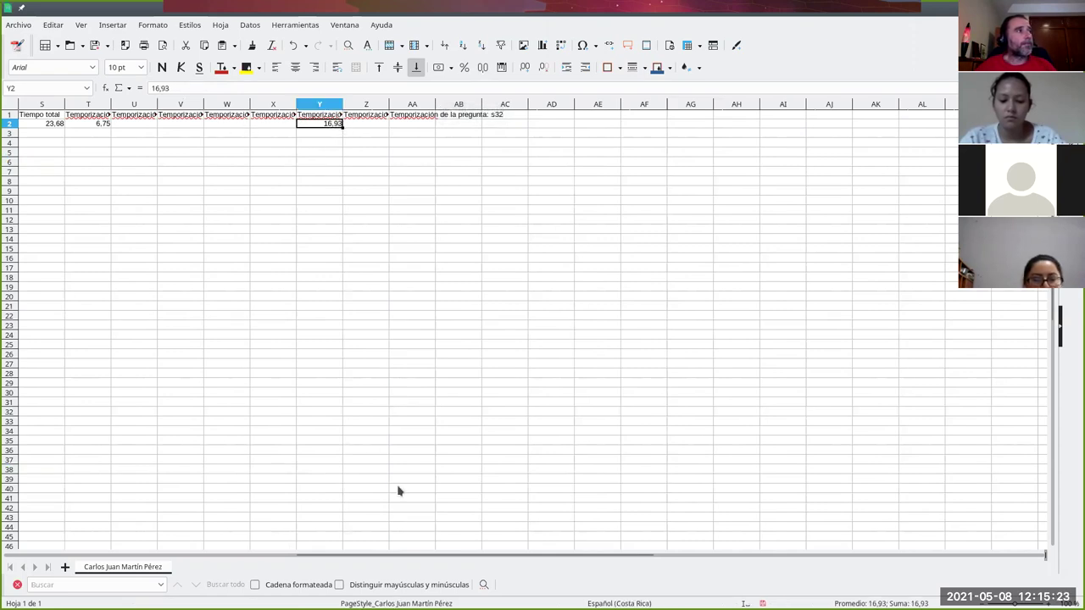
pyautogui.moveTo(368, 559); pyautogui.dragTo(223, 555)
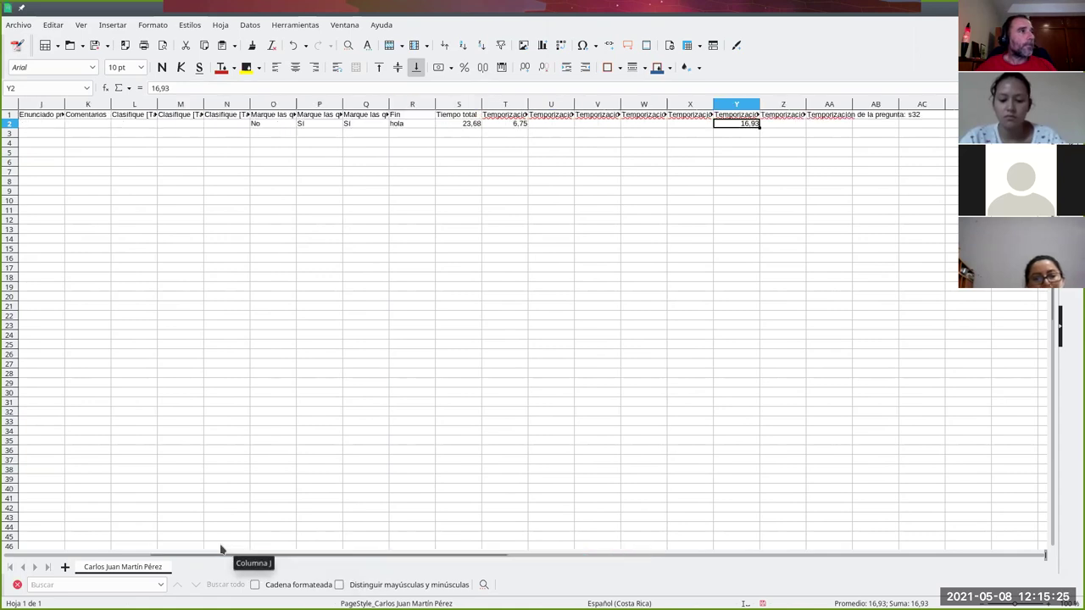
pyautogui.click(511, 124)
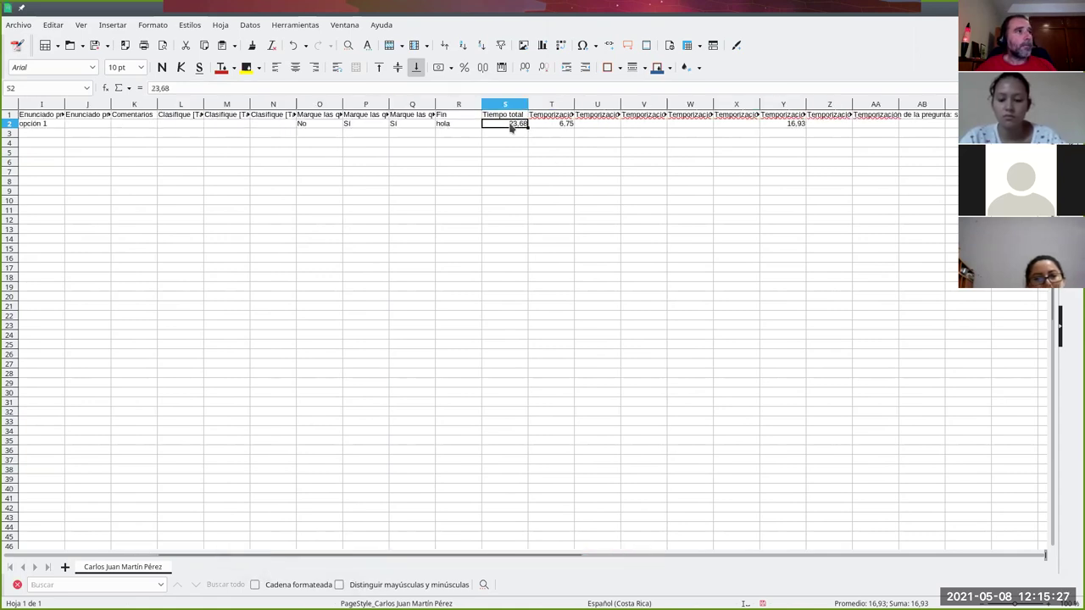
pyautogui.click(554, 126)
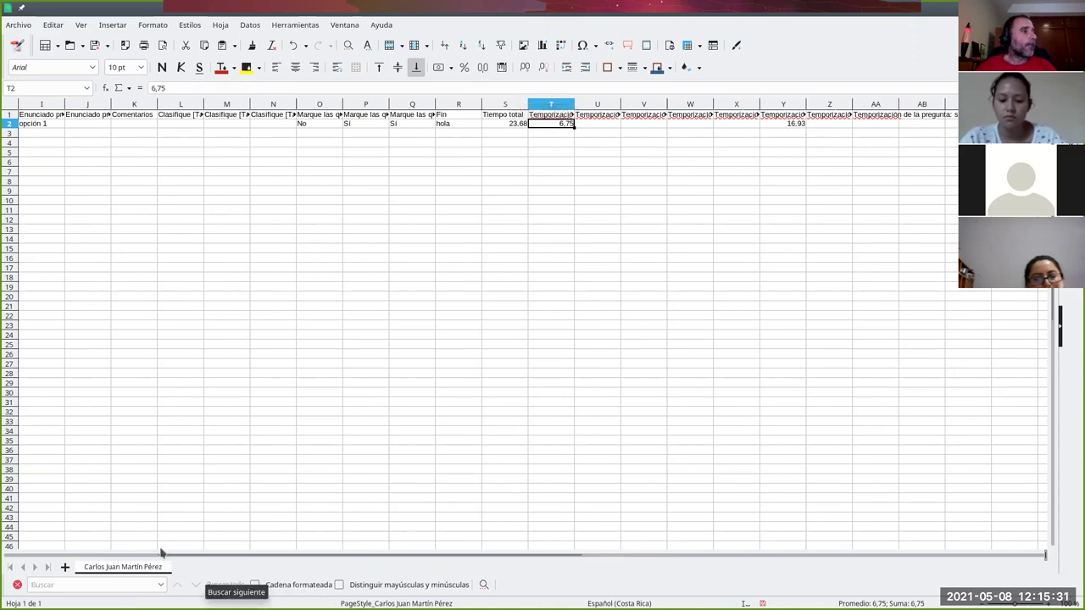
pyautogui.moveTo(170, 557); pyautogui.dragTo(34, 557)
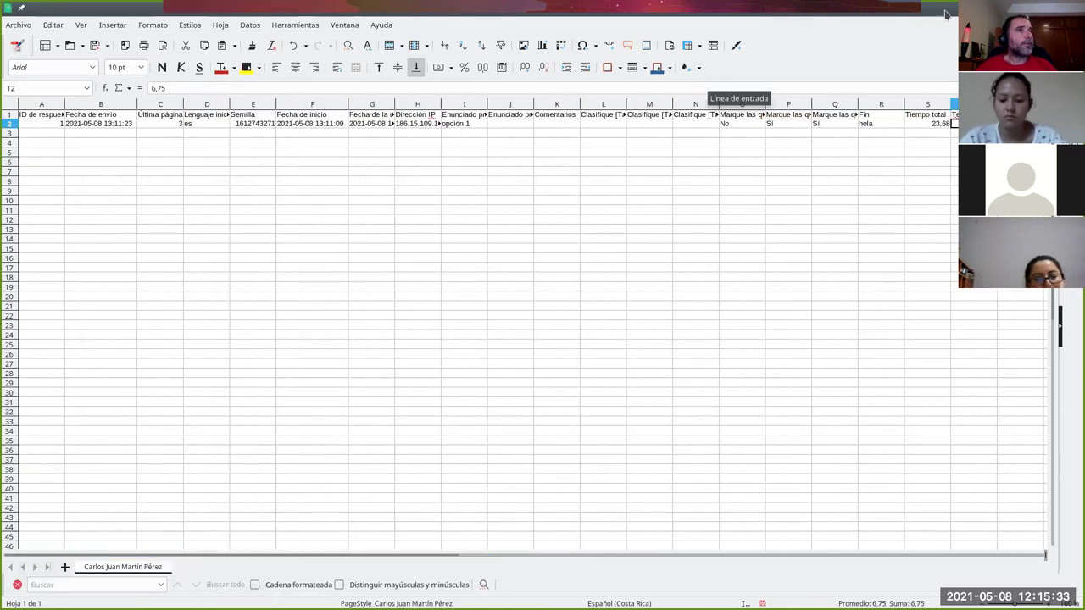
pyautogui.hotkey('ctrl', 'w')
pyautogui.click(593, 363)
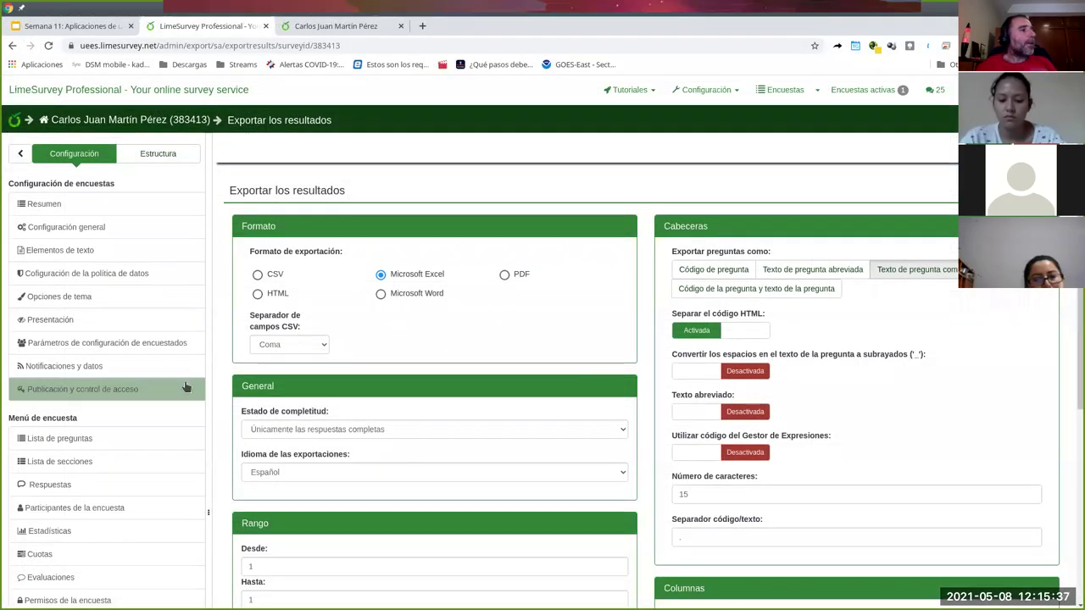
# - Open Participantes de la encuesta and initialise the participant table tokens_383413
pyautogui.scroll(-1, 187, 399)
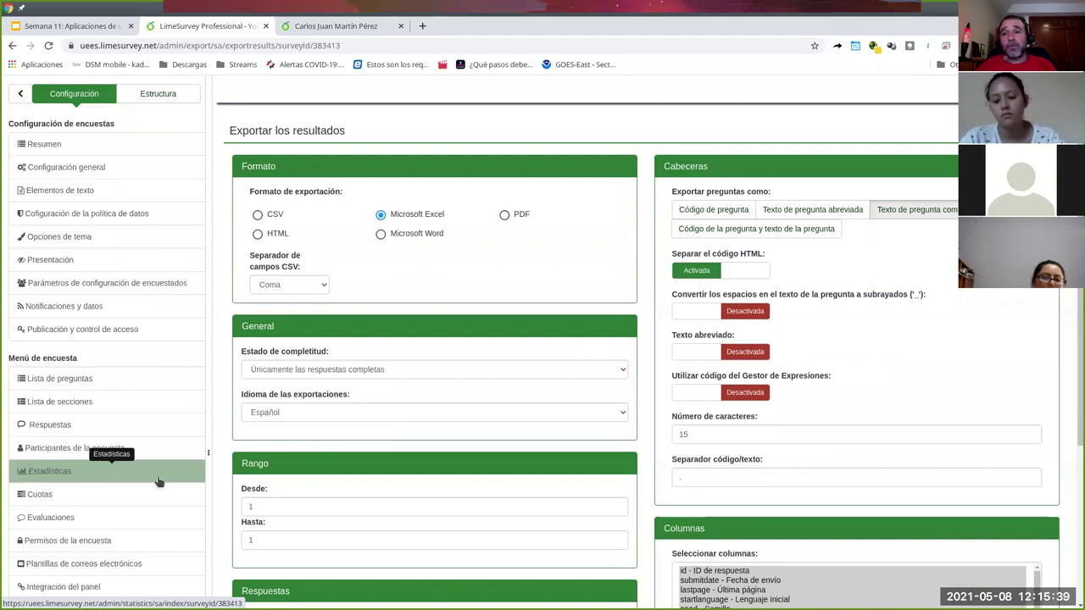
pyautogui.click(59, 456)
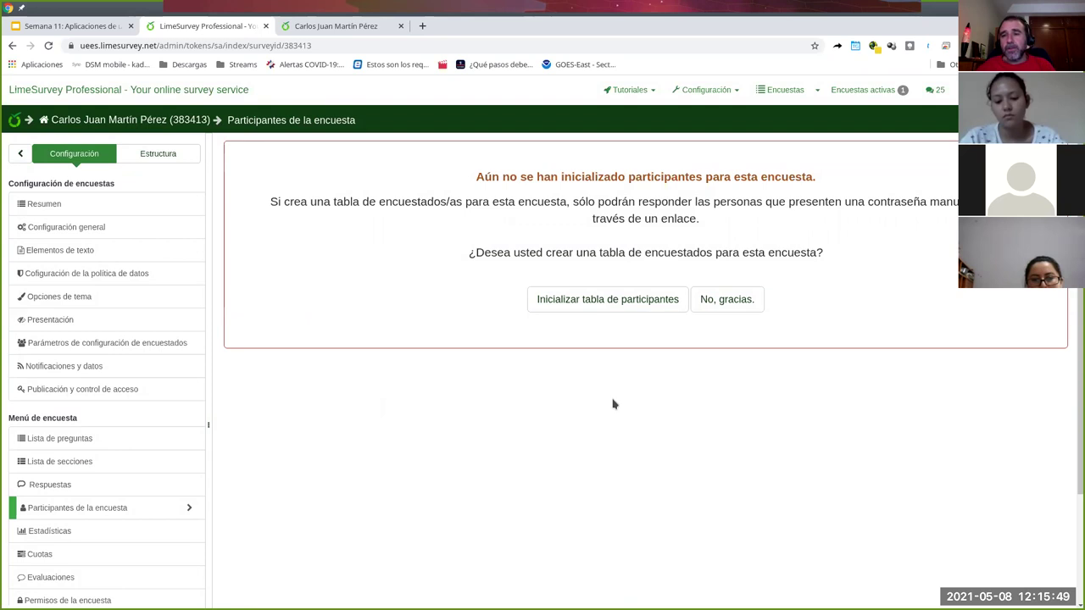
pyautogui.click(617, 304)
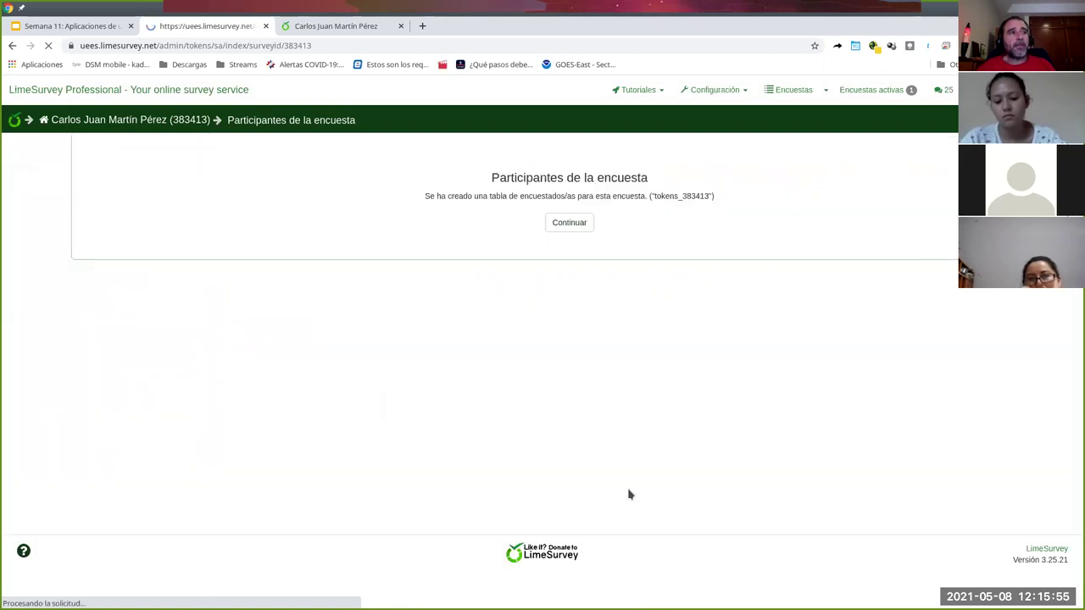
pyautogui.click(647, 232)
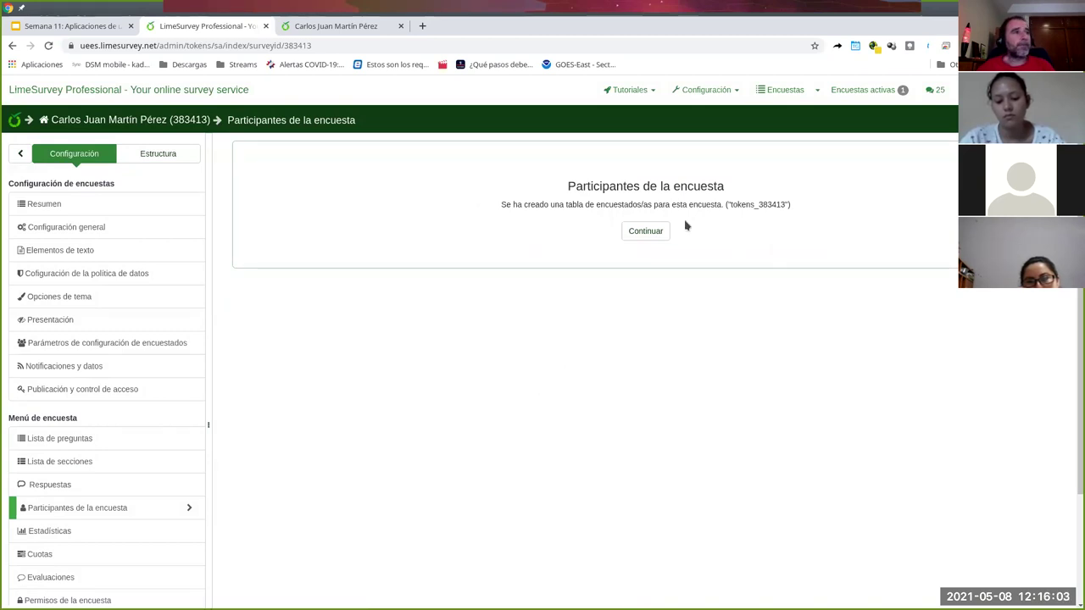
# - Continue to the empty participant summary and open the Crear... dropdown
pyautogui.click(654, 234)
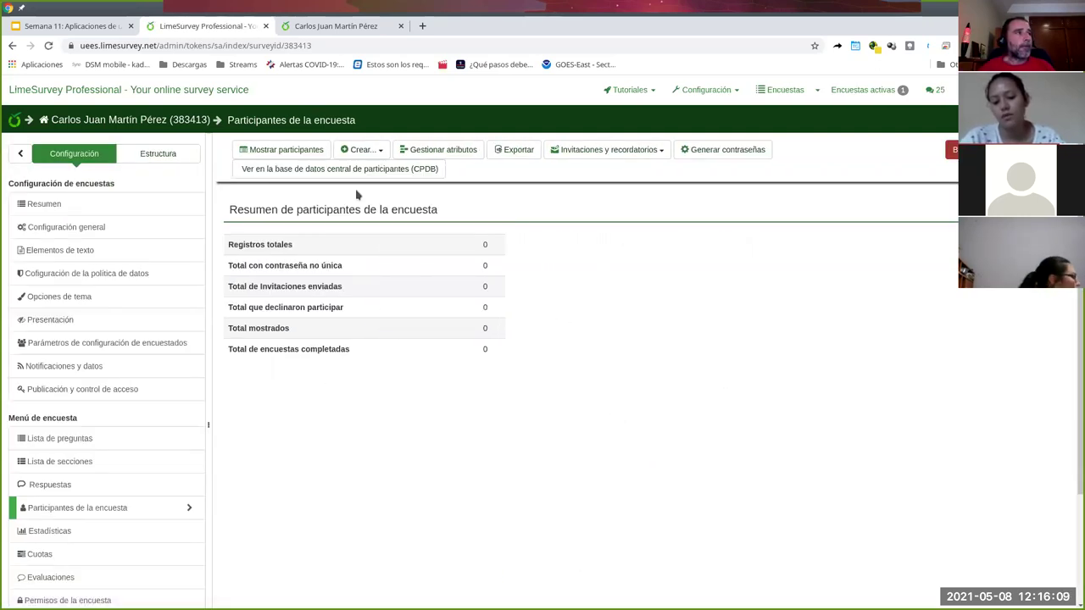
pyautogui.scroll(-1, 703, 403)
pyautogui.scroll(1, 704, 403)
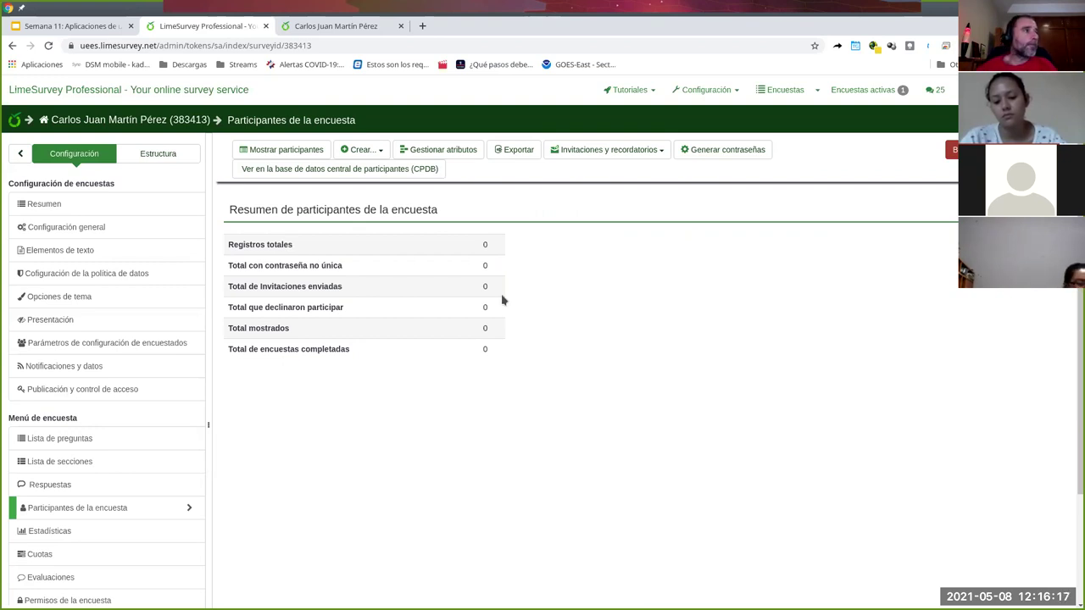
pyautogui.click(375, 150)
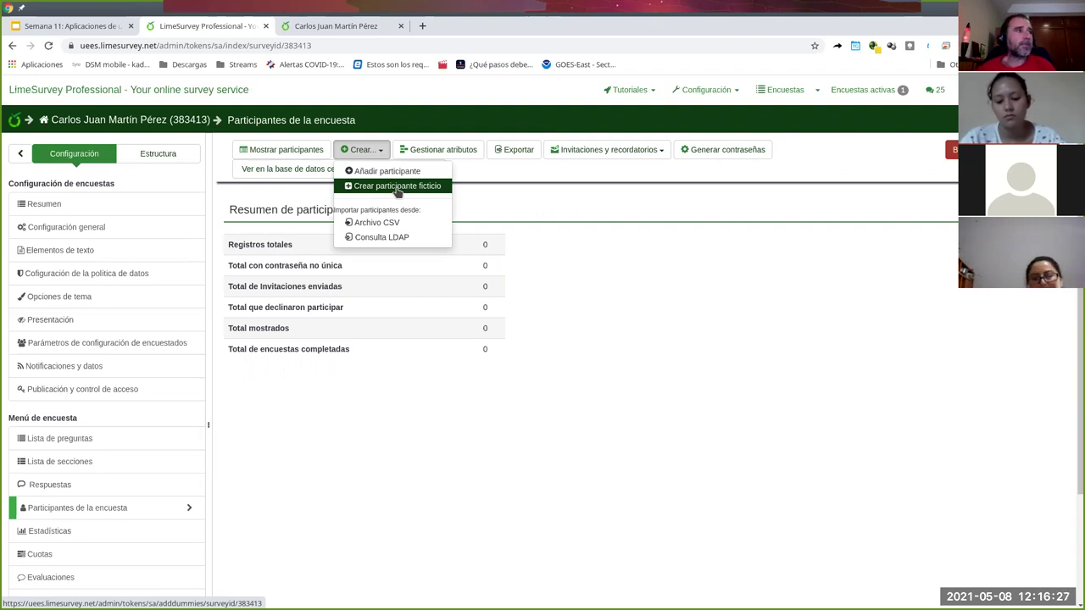
# - Add a participant with placeholder first and last names, leave email empty, and save
pyautogui.click(380, 173)
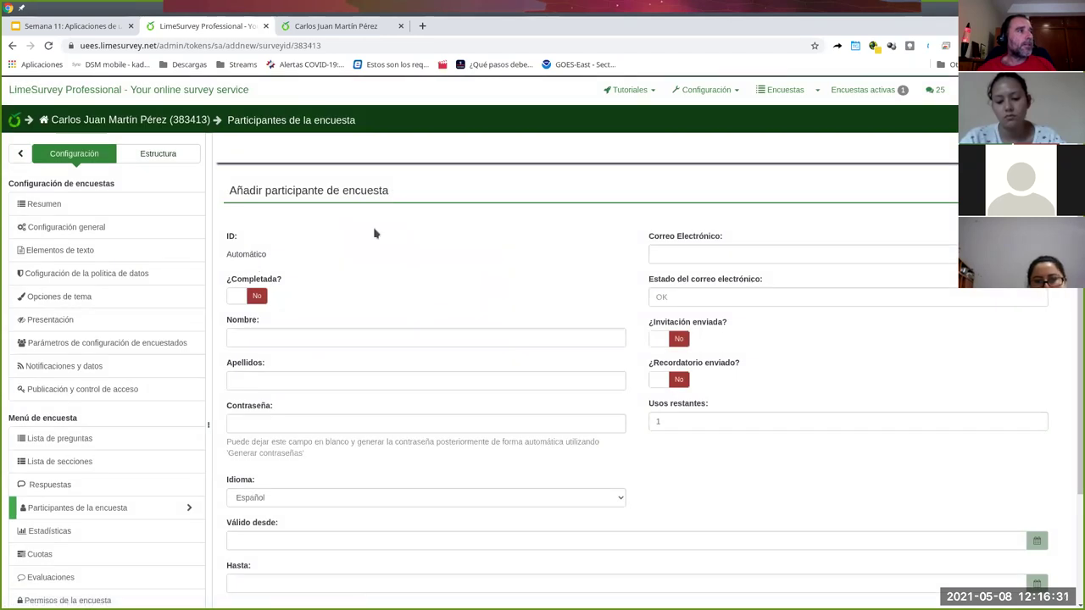
pyautogui.click(346, 332)
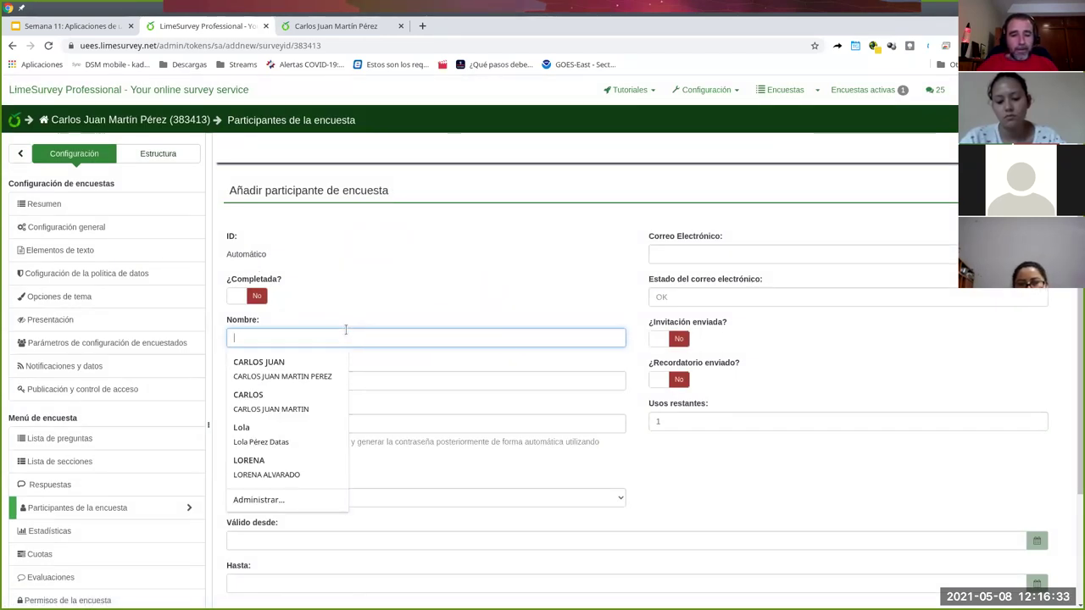
pyautogui.write('Fulano')
pyautogui.press('Tab')
pyautogui.write('Zutanez')
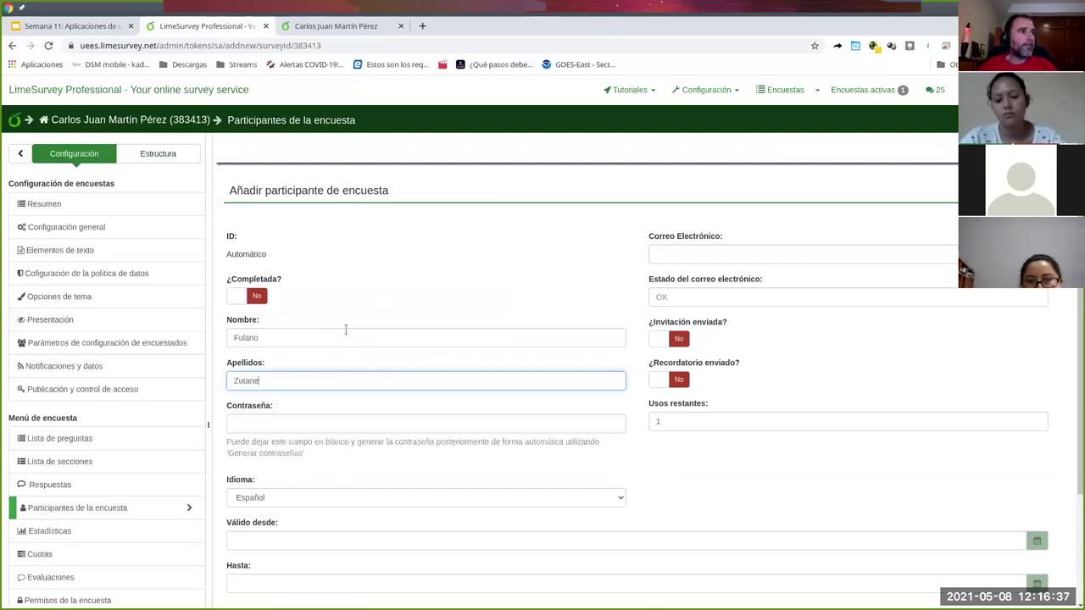
pyautogui.click(790, 257)
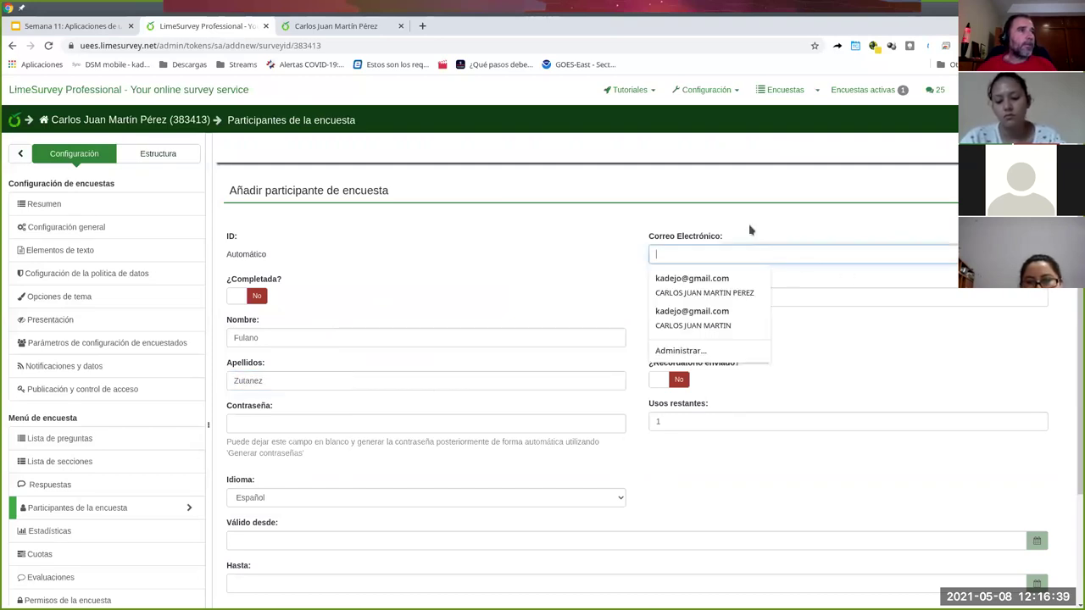
pyautogui.click(807, 223)
pyautogui.scroll(-2, 807, 298)
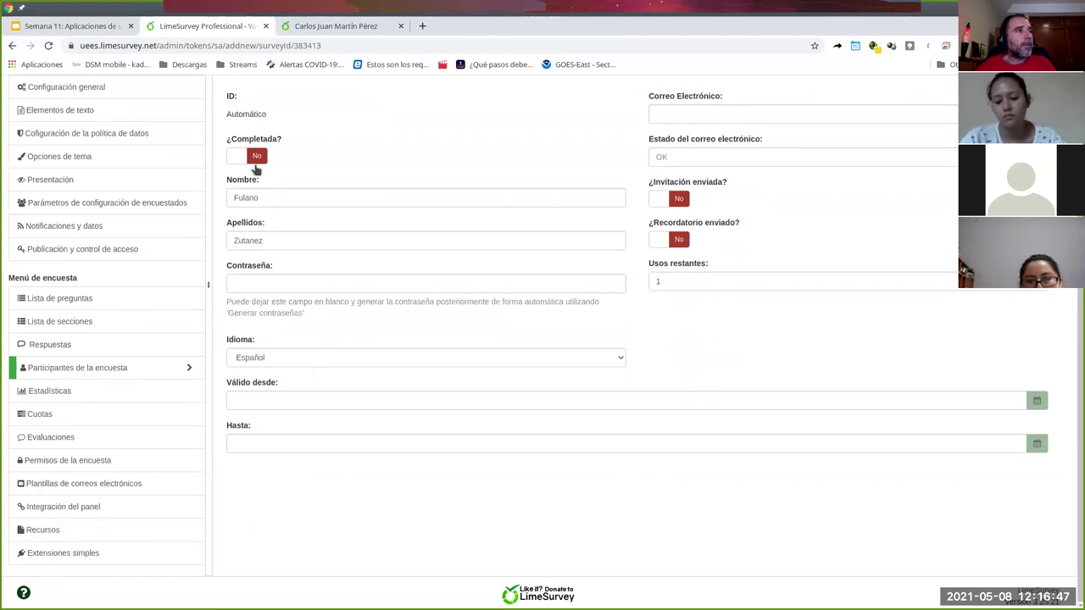
pyautogui.scroll(1, 227, 289)
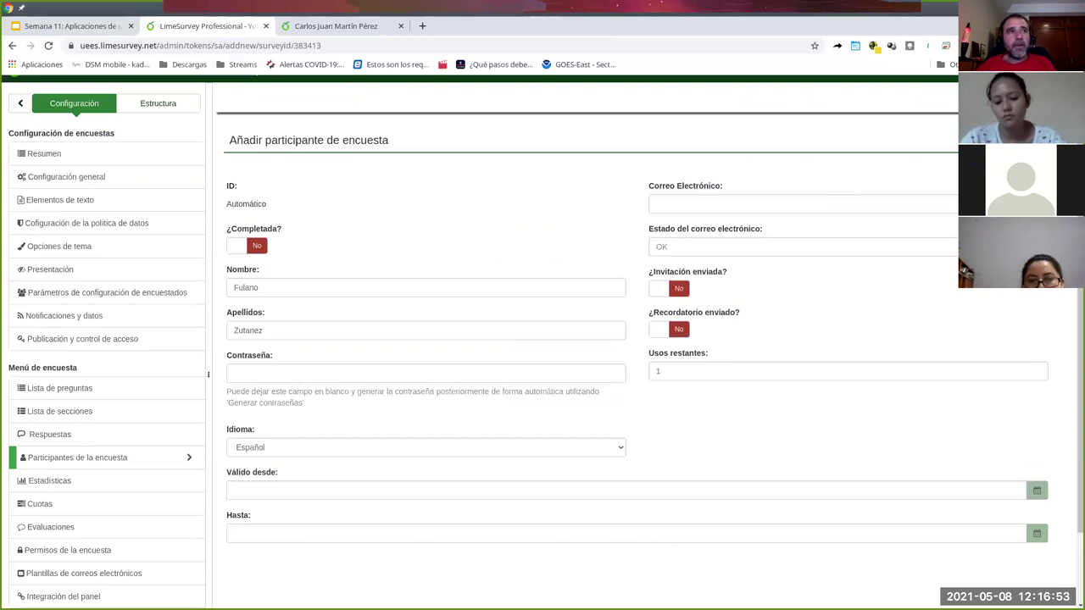
pyautogui.click(1000, 99)
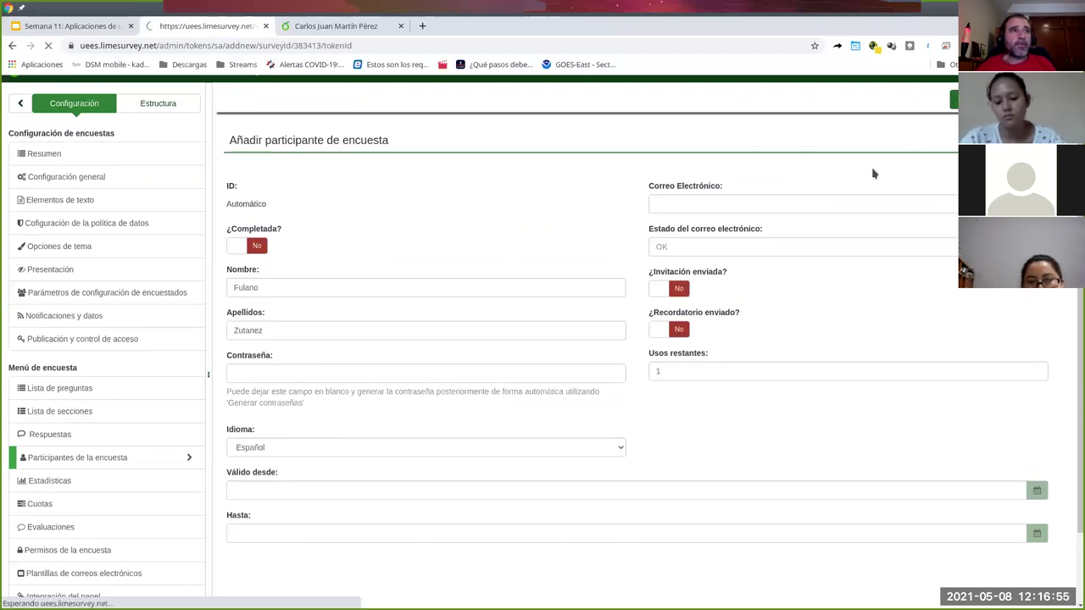